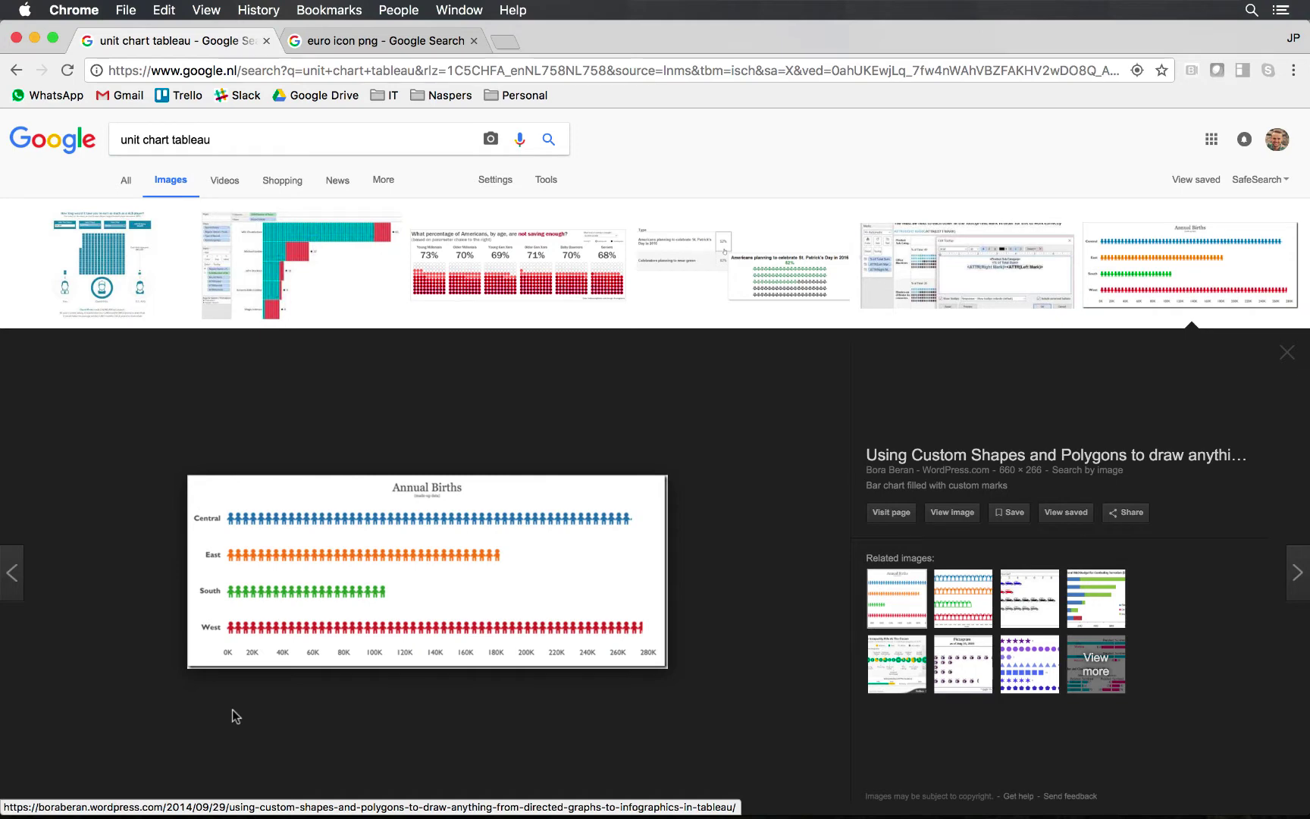
Step: Bring the states.numbers spreadsheet of EU country figures to the front in Numbers
mouse_move(277, 811)
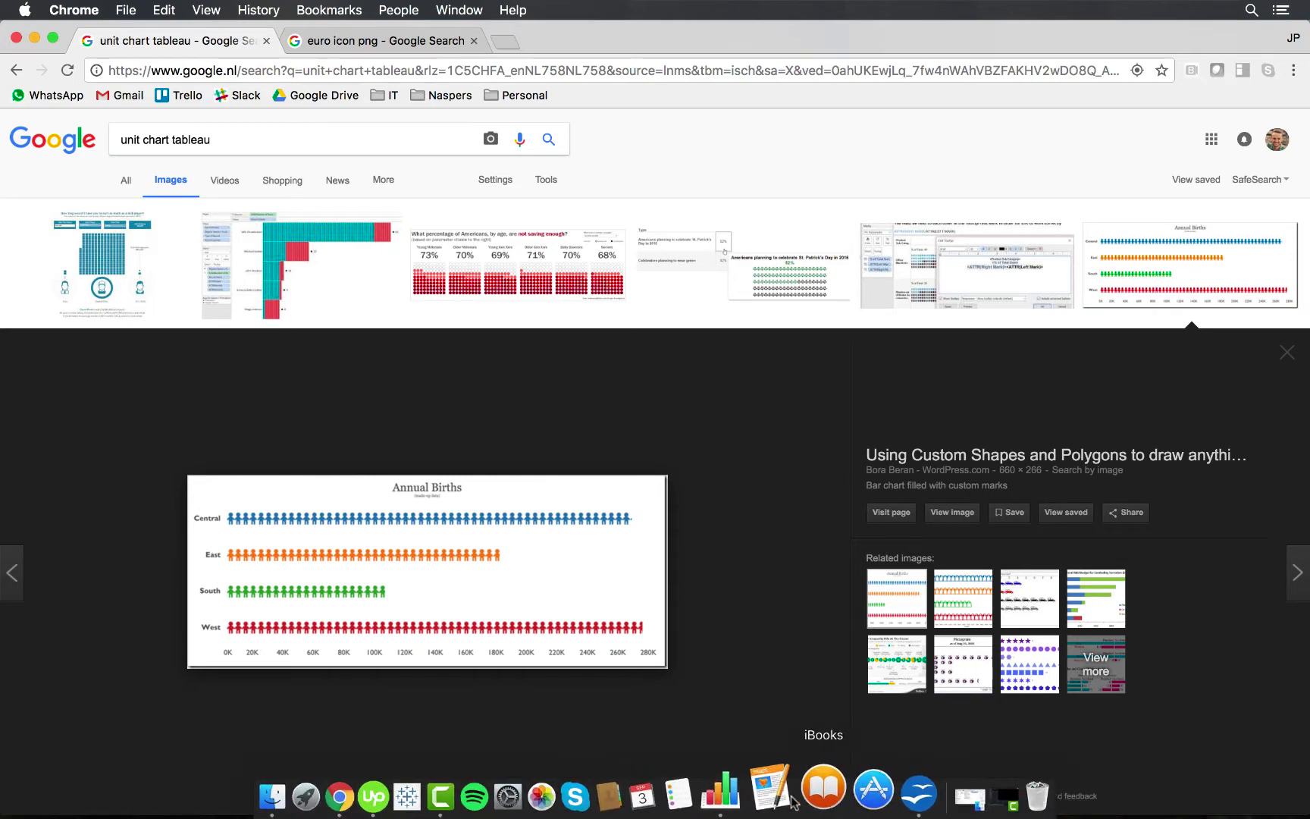
left_click(758, 797)
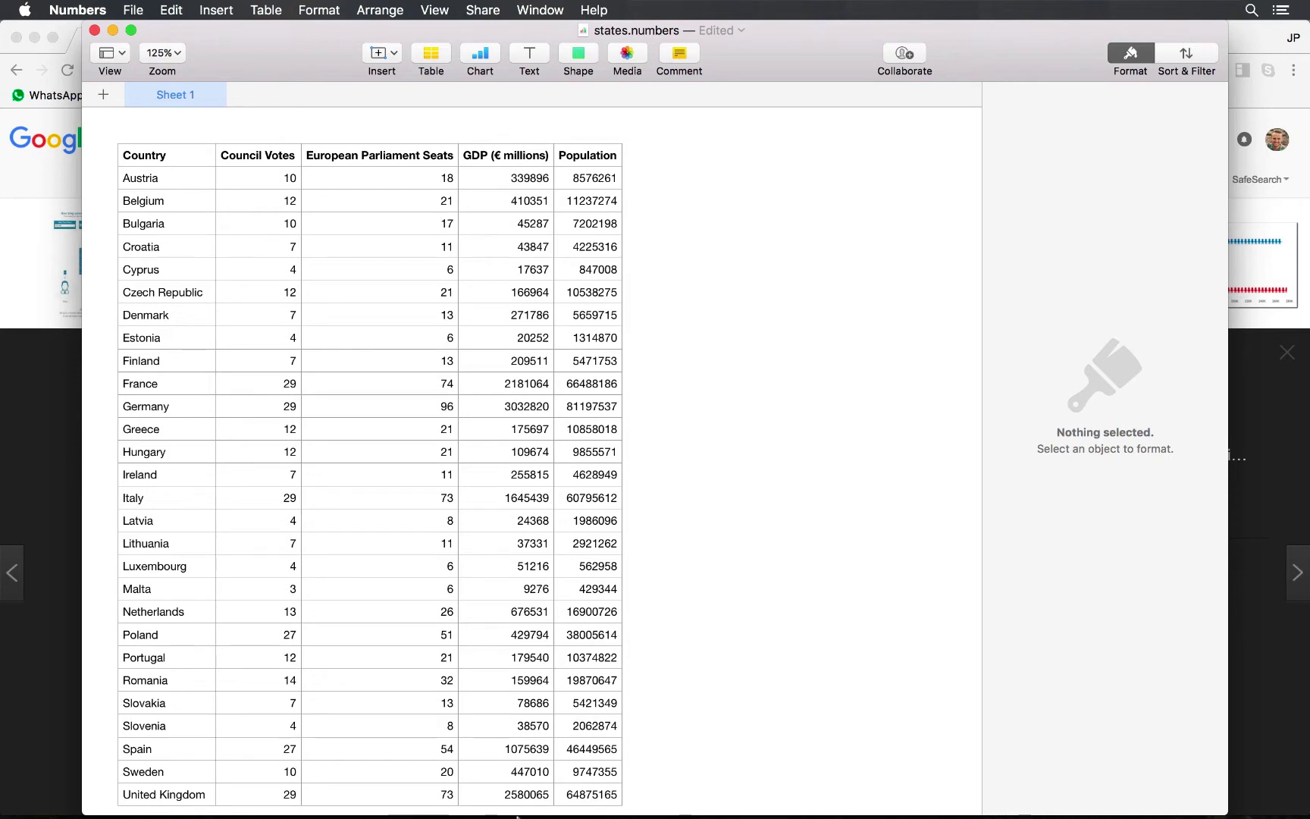
Step: Connect a new Tableau workbook to the states.csv text file in the Youtube Show folder
mouse_move(500, 796)
left_click(436, 790)
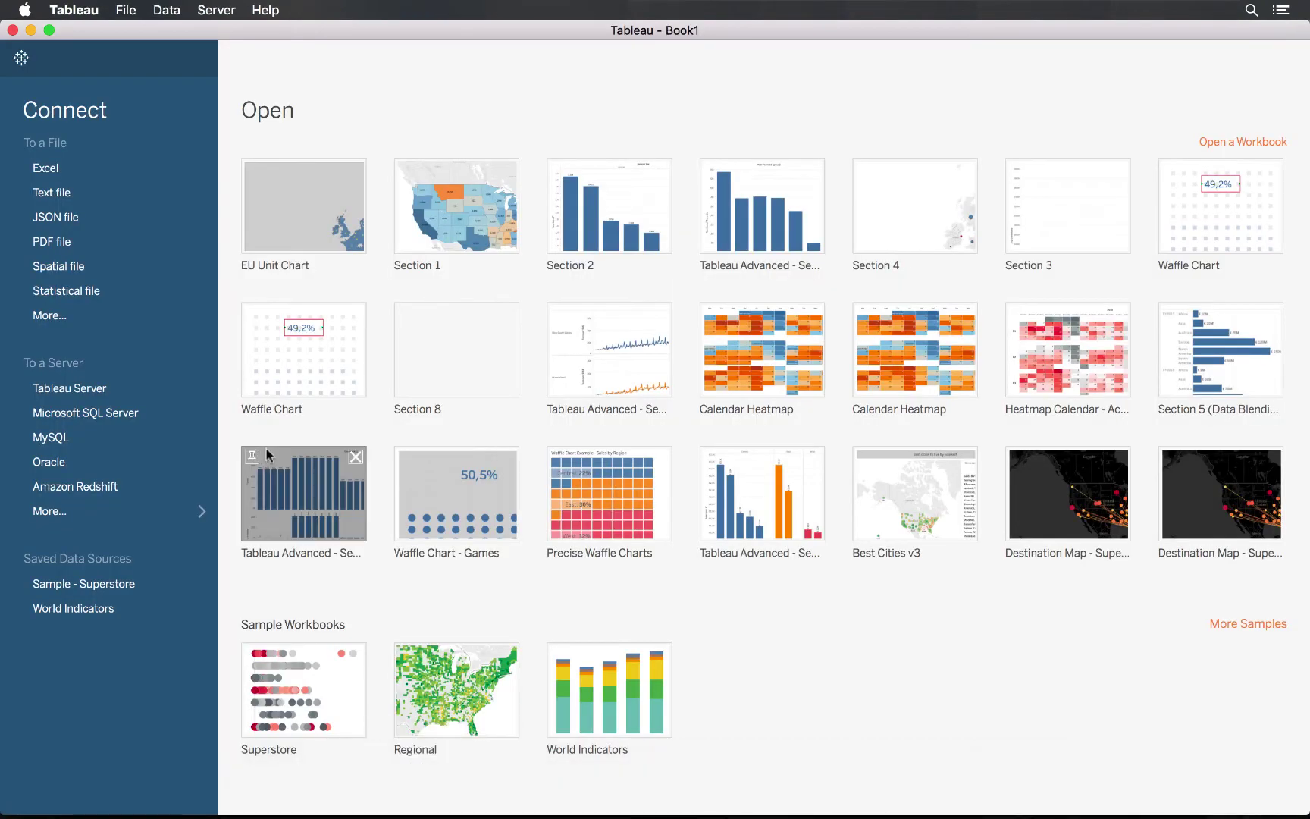
left_click(51, 193)
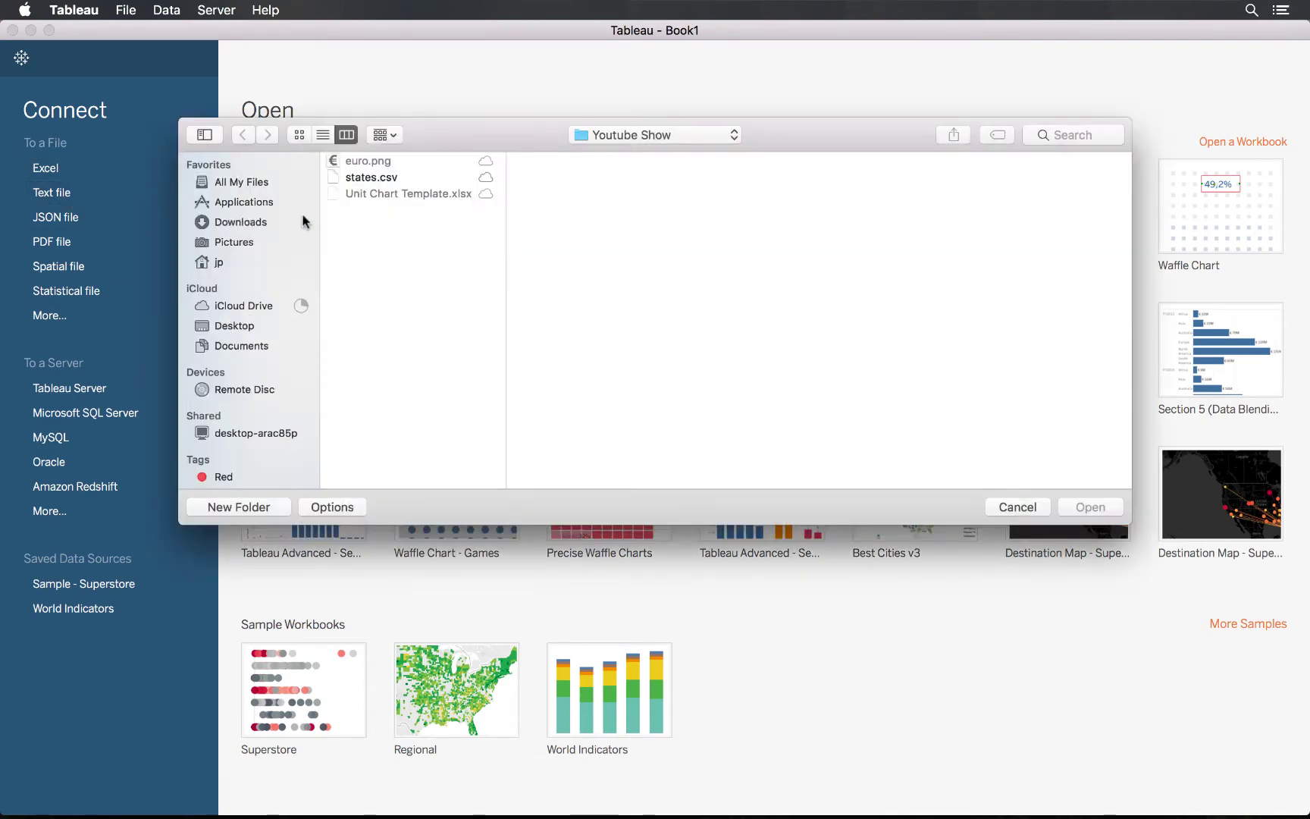
left_click(356, 176)
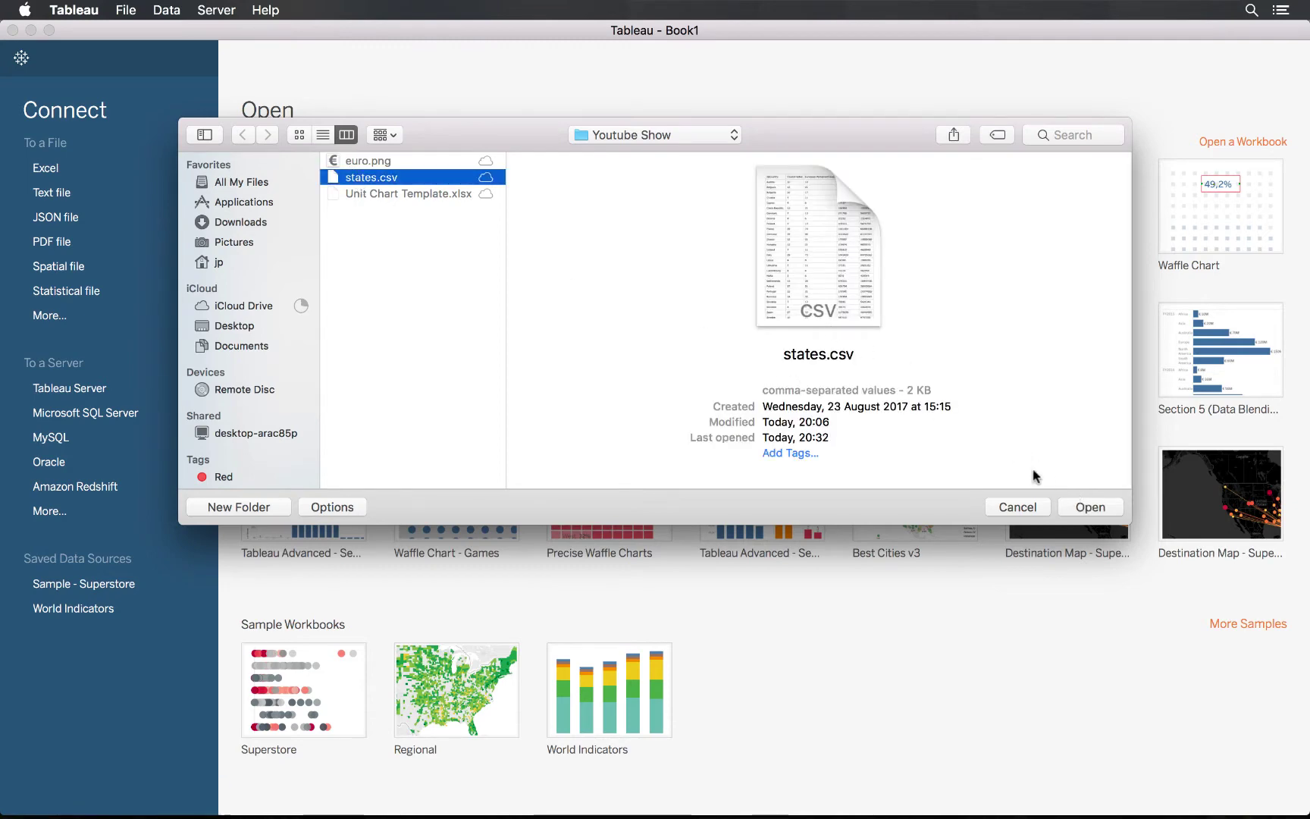
left_click(1096, 516)
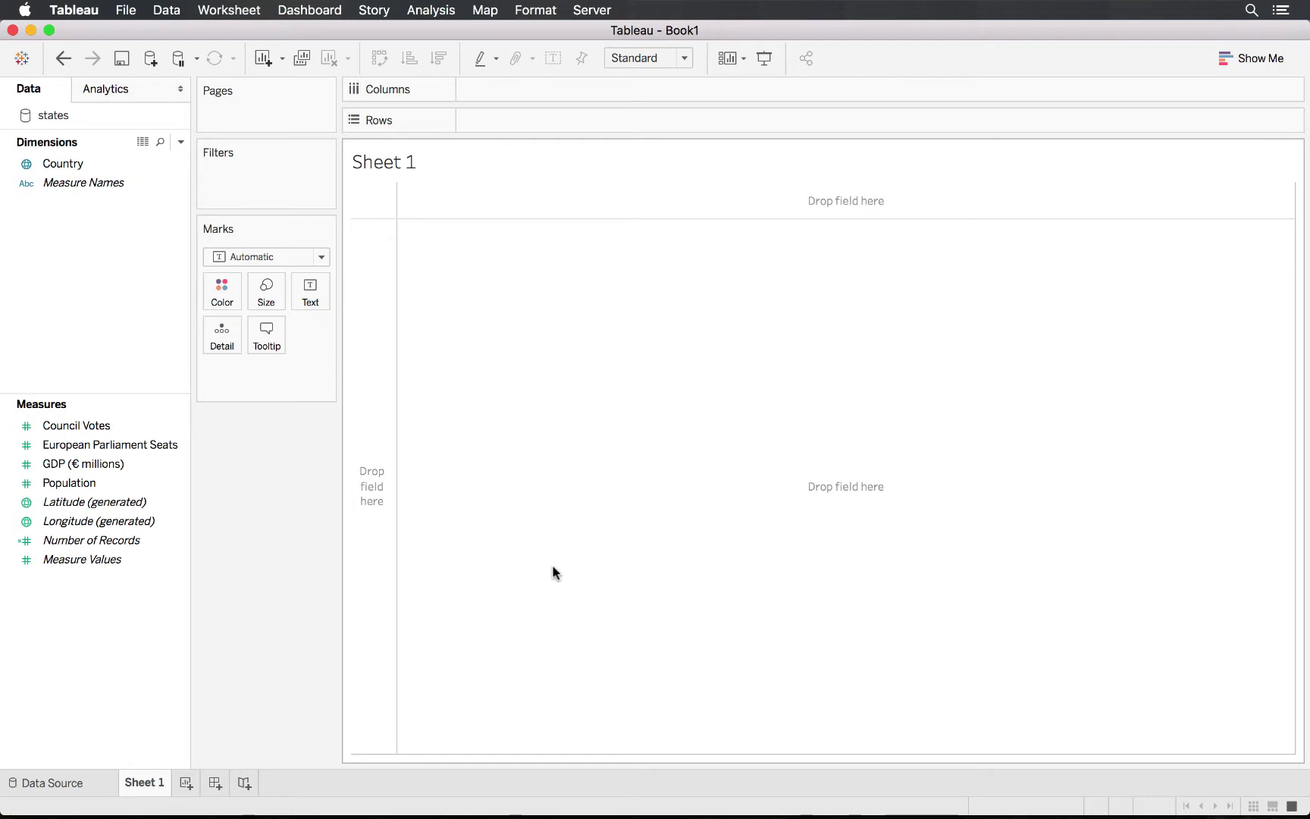
Step: Show Country on Rows with SUM(Population), sorted descending from Germany to Malta
left_click_drag(57, 164, 367, 366)
left_click_drag(70, 483, 486, 379)
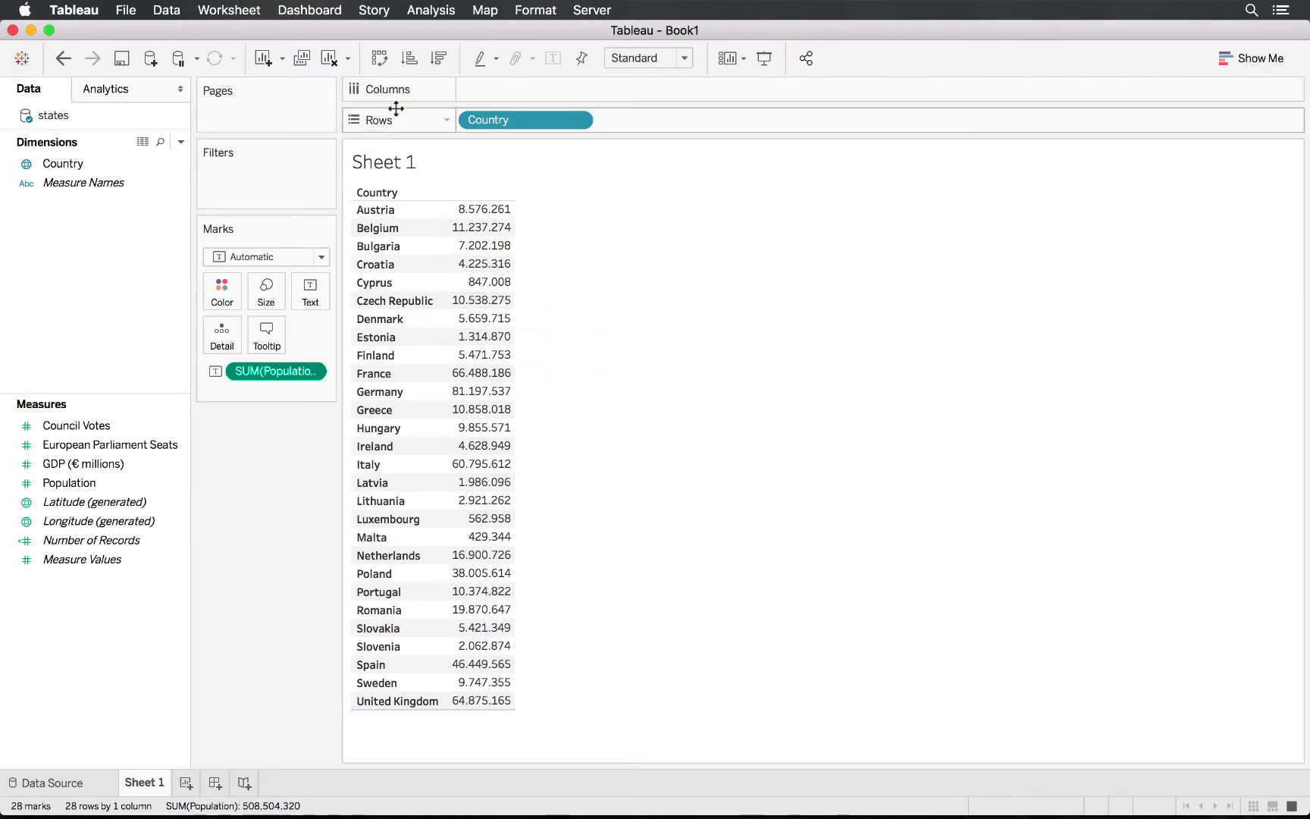
left_click(411, 60)
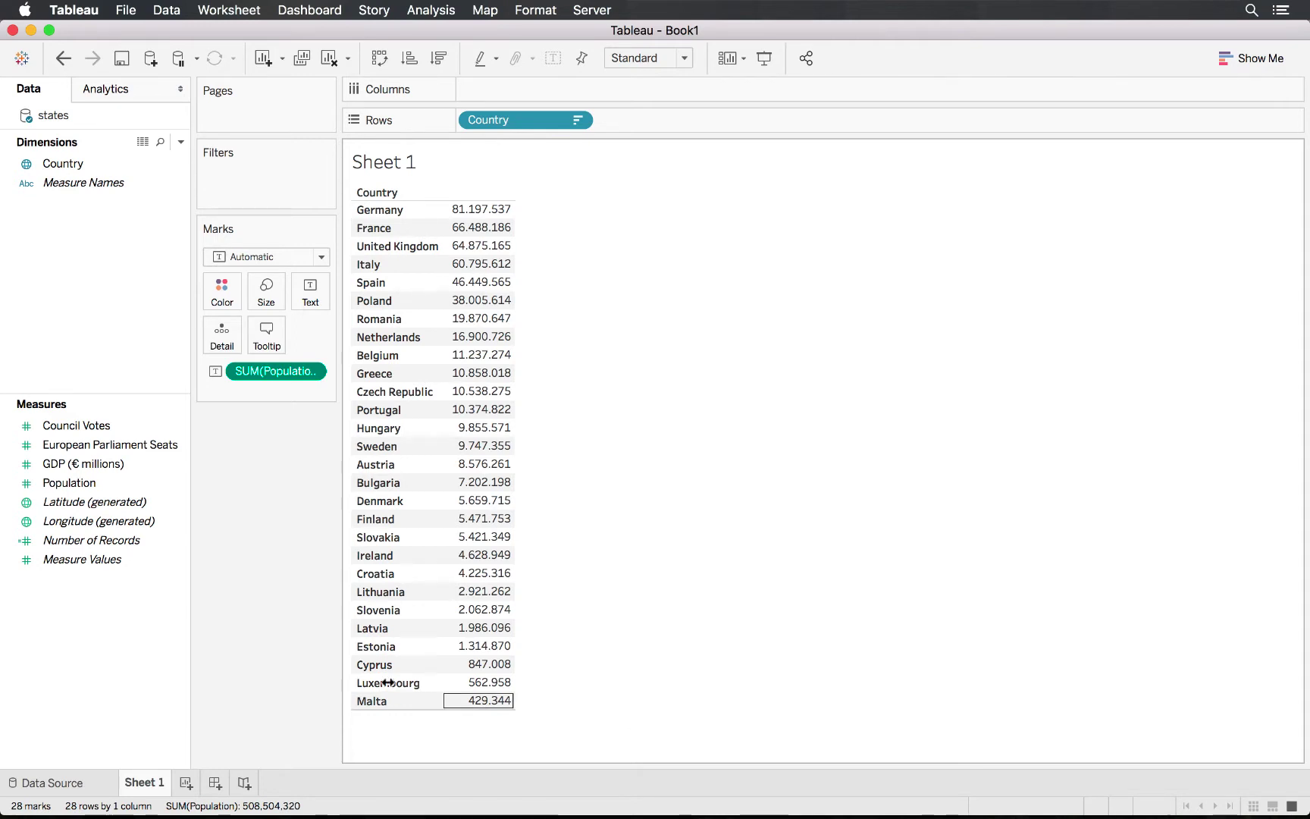
Step: Create a calculated field Population (500k) with the formula [Population]/500000
right_click(104, 597)
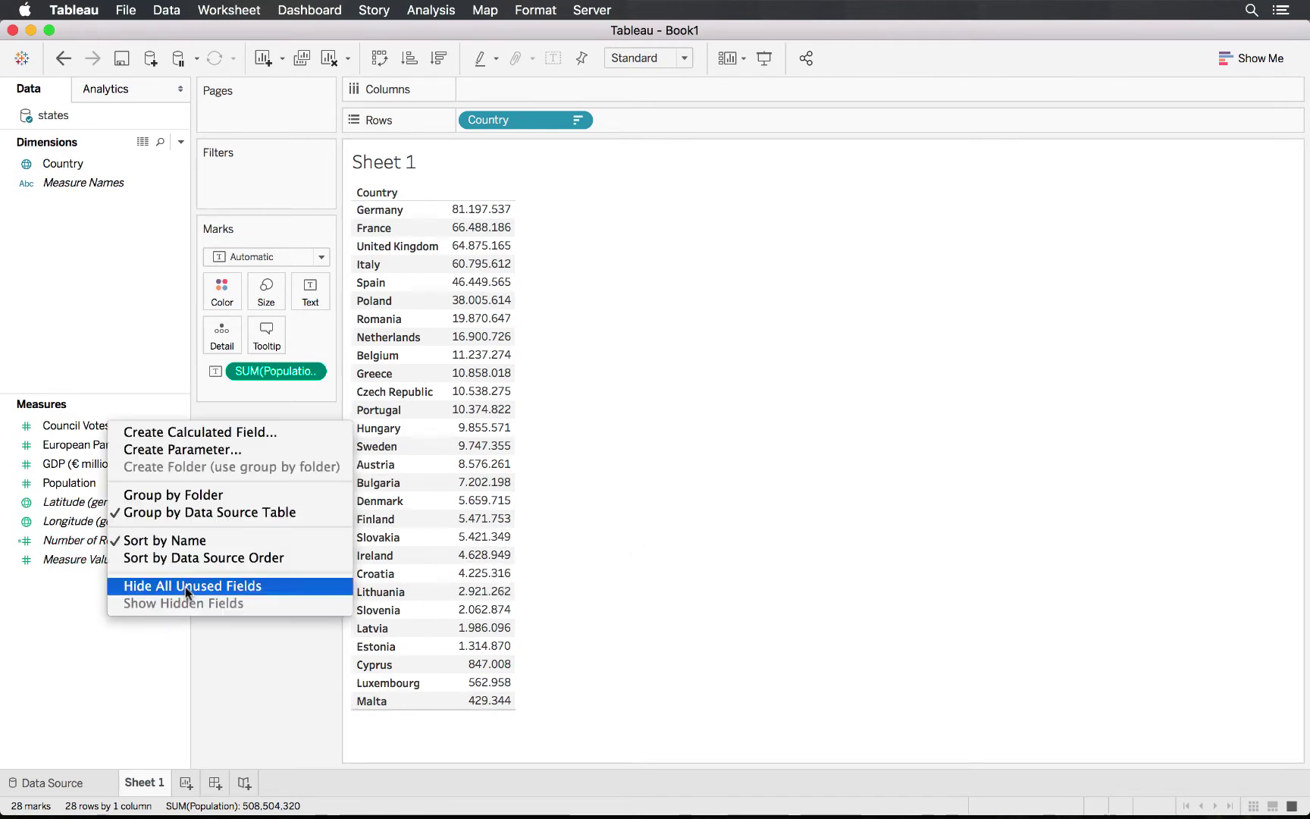
left_click(224, 432)
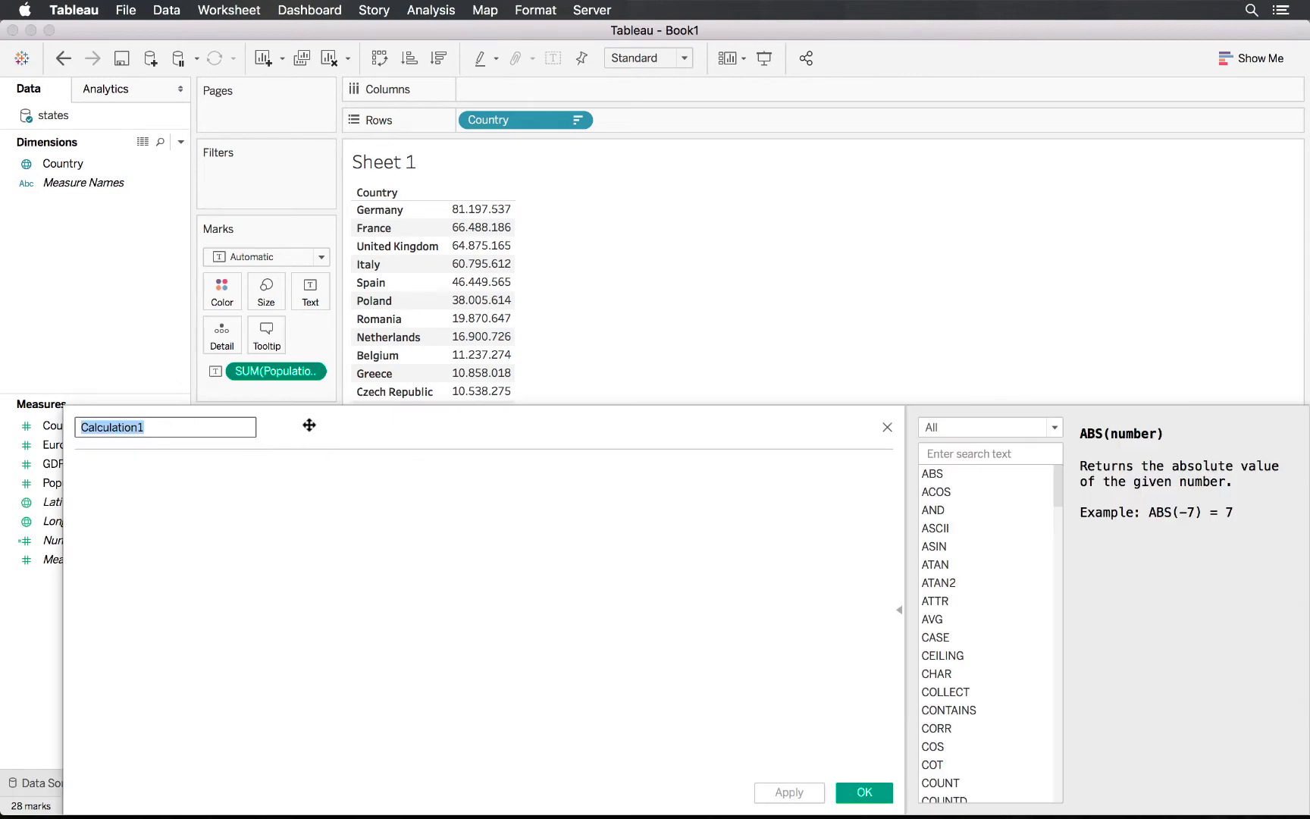
left_click_drag(310, 424, 416, 363)
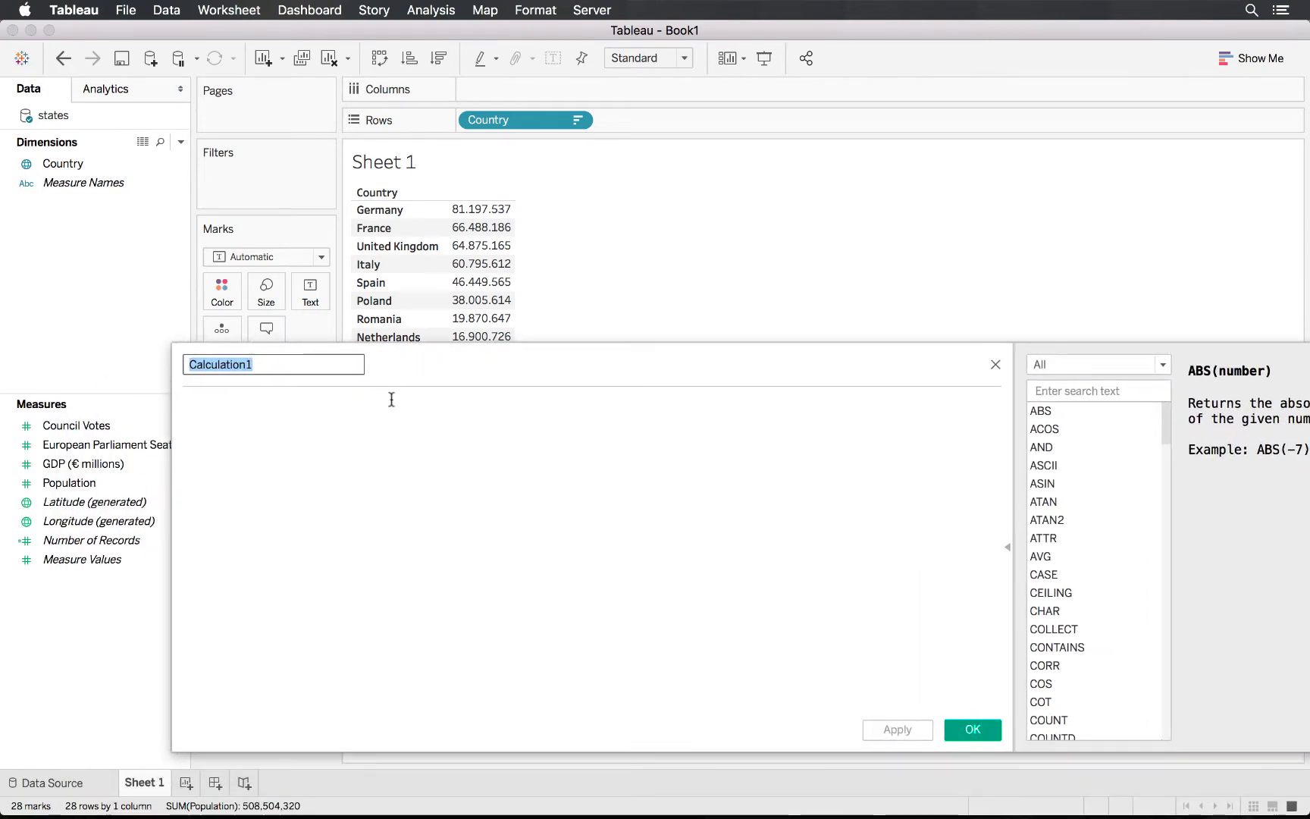
double_click(274, 377)
type("Popila")
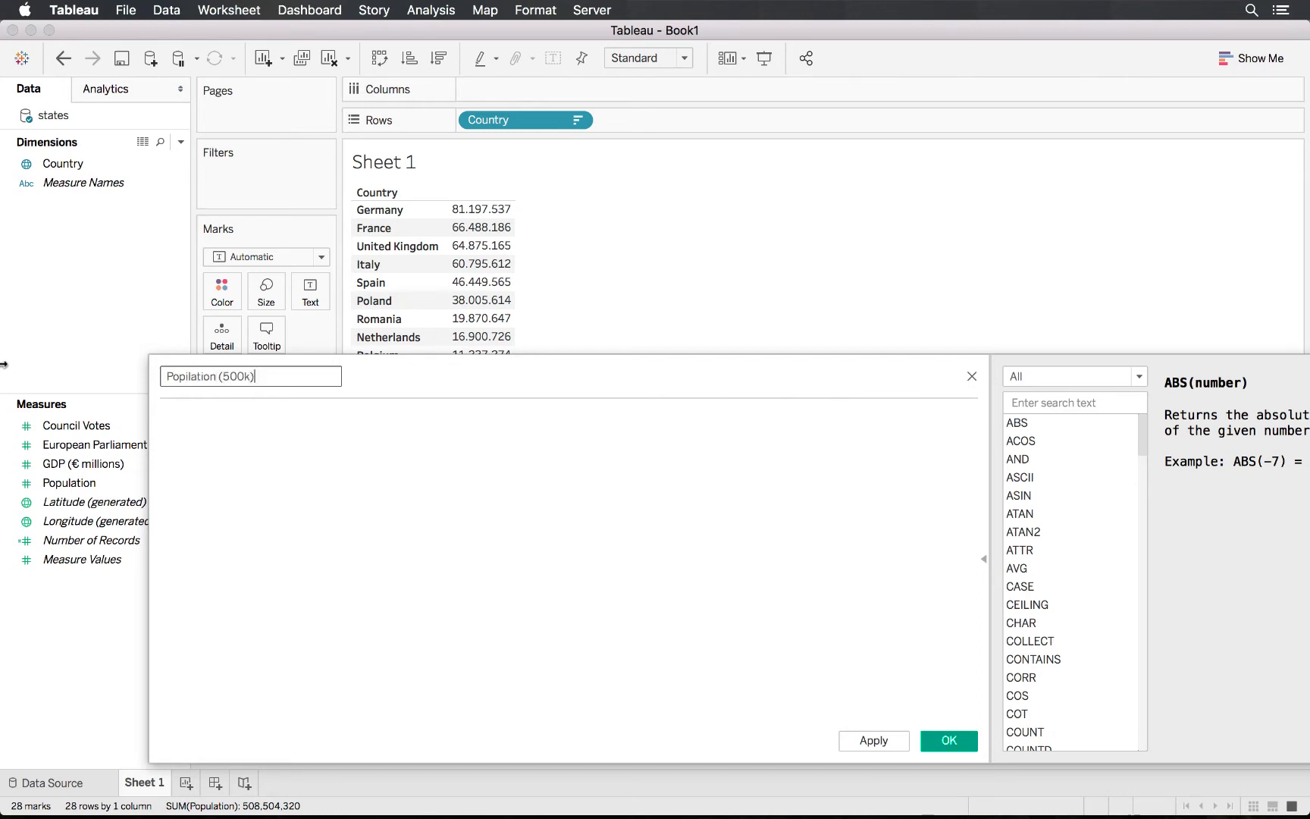
left_click(299, 511)
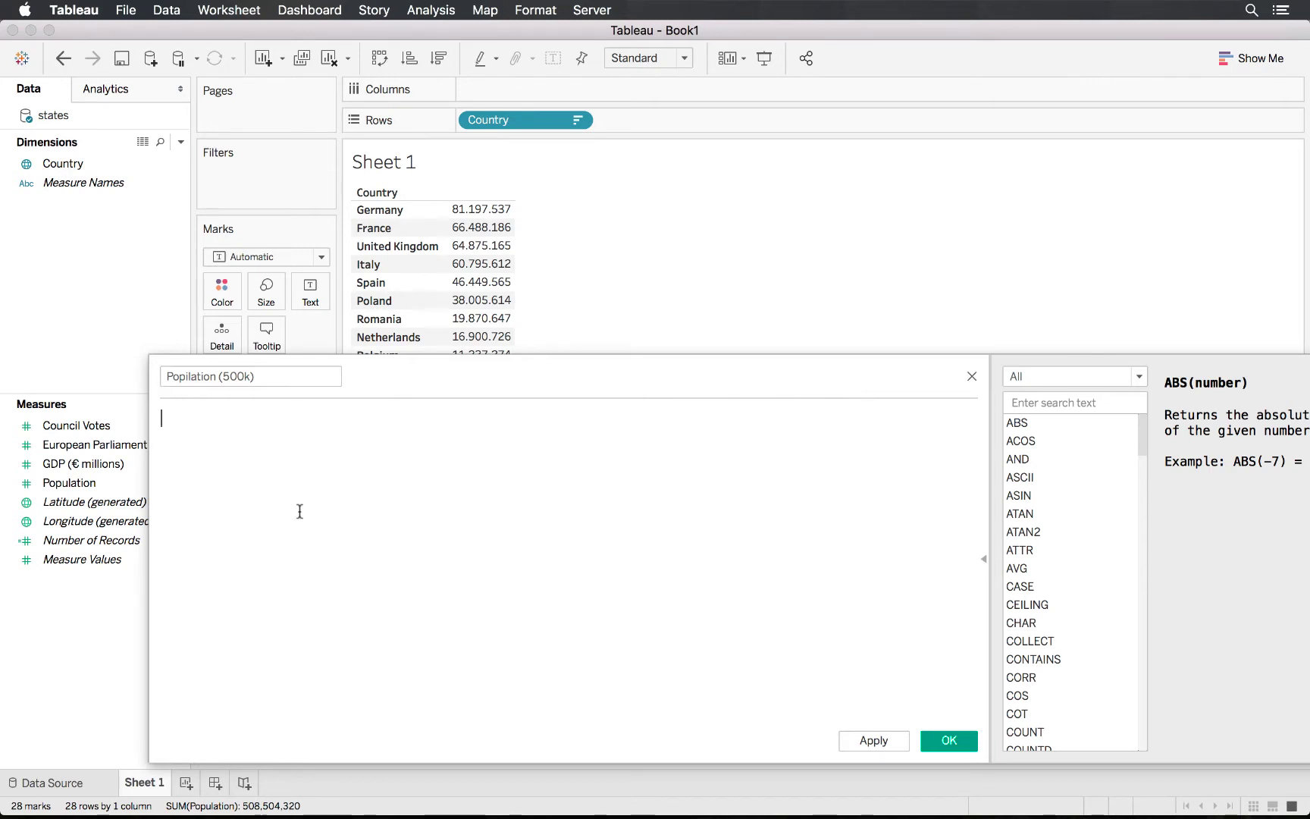
type("po")
key("Return")
type("/500")
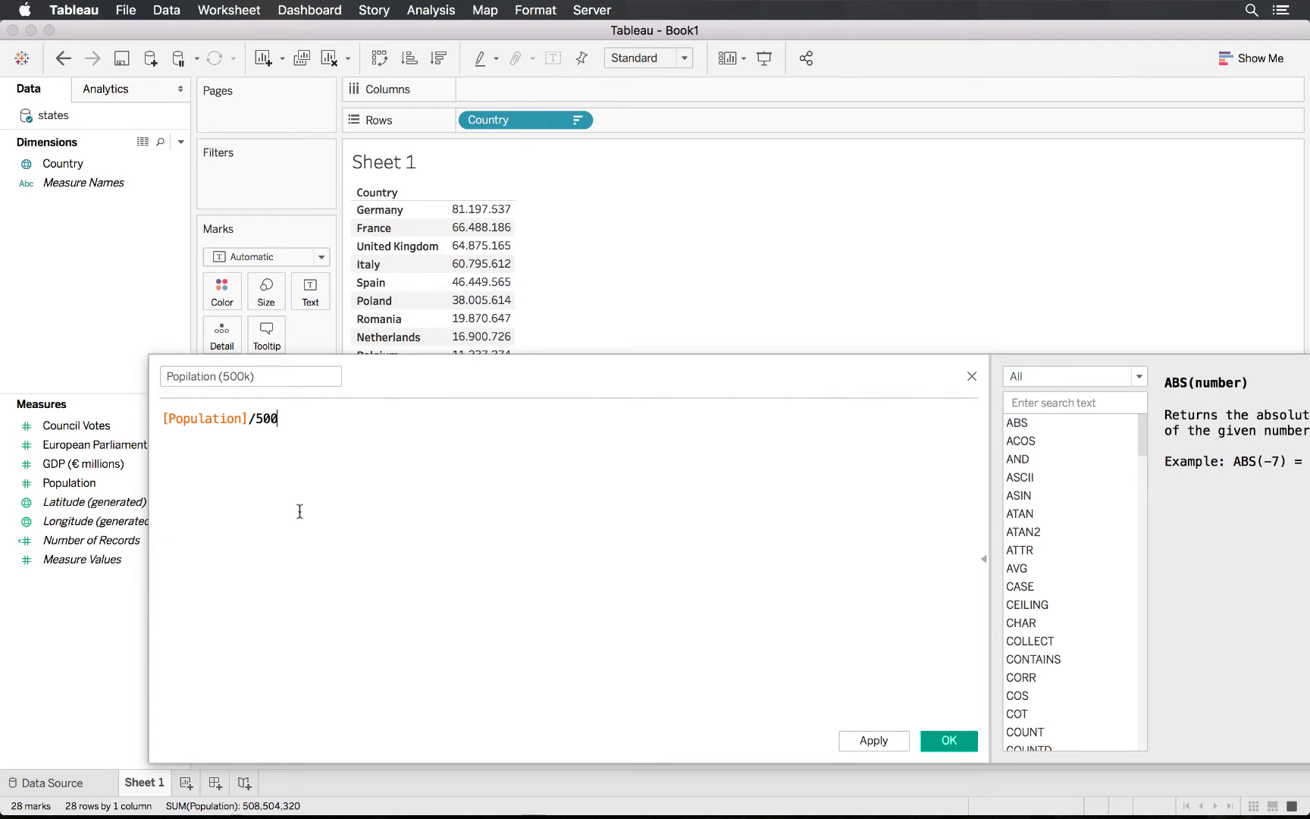
type("000")
left_click(961, 741)
Step: Add Population (500k) to the table as a column beside Population
left_click_drag(182, 483, 486, 351)
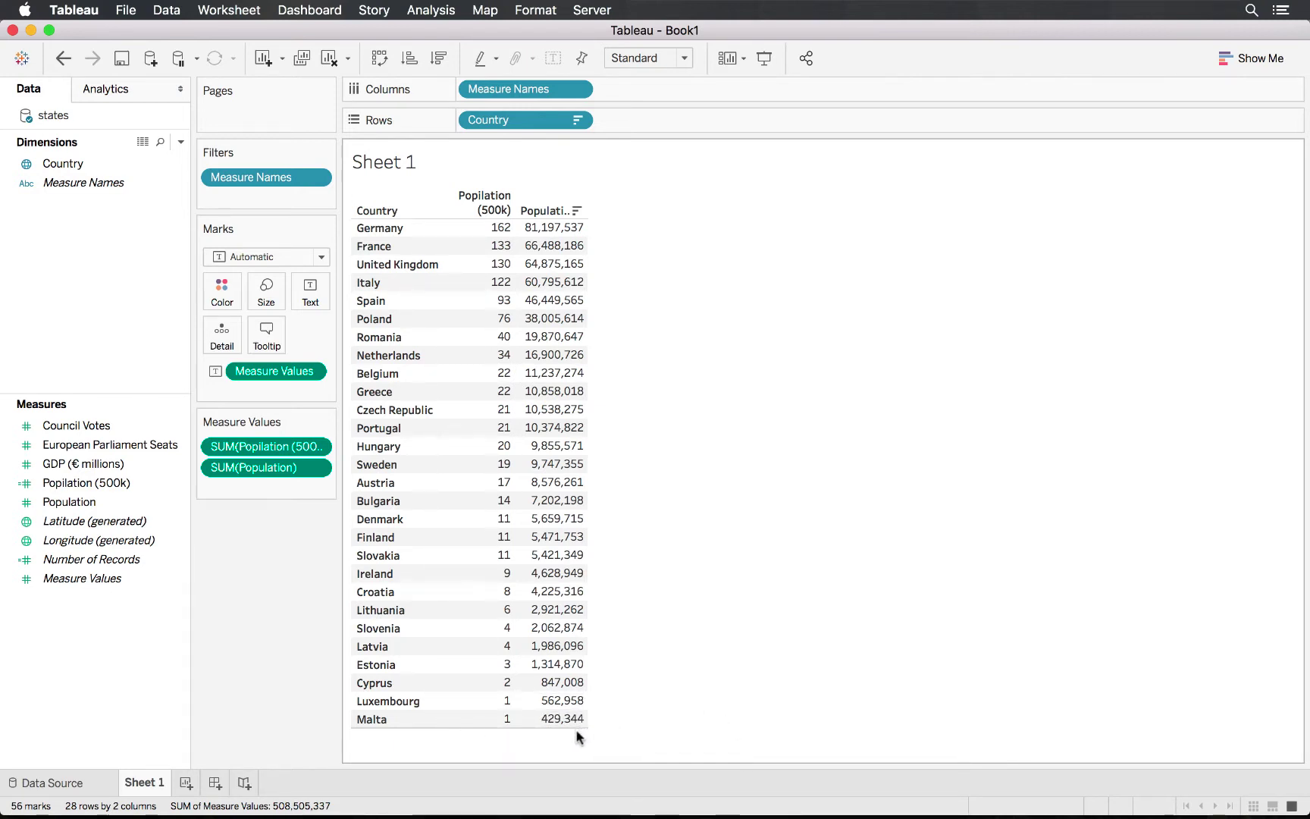
mouse_move(504, 723)
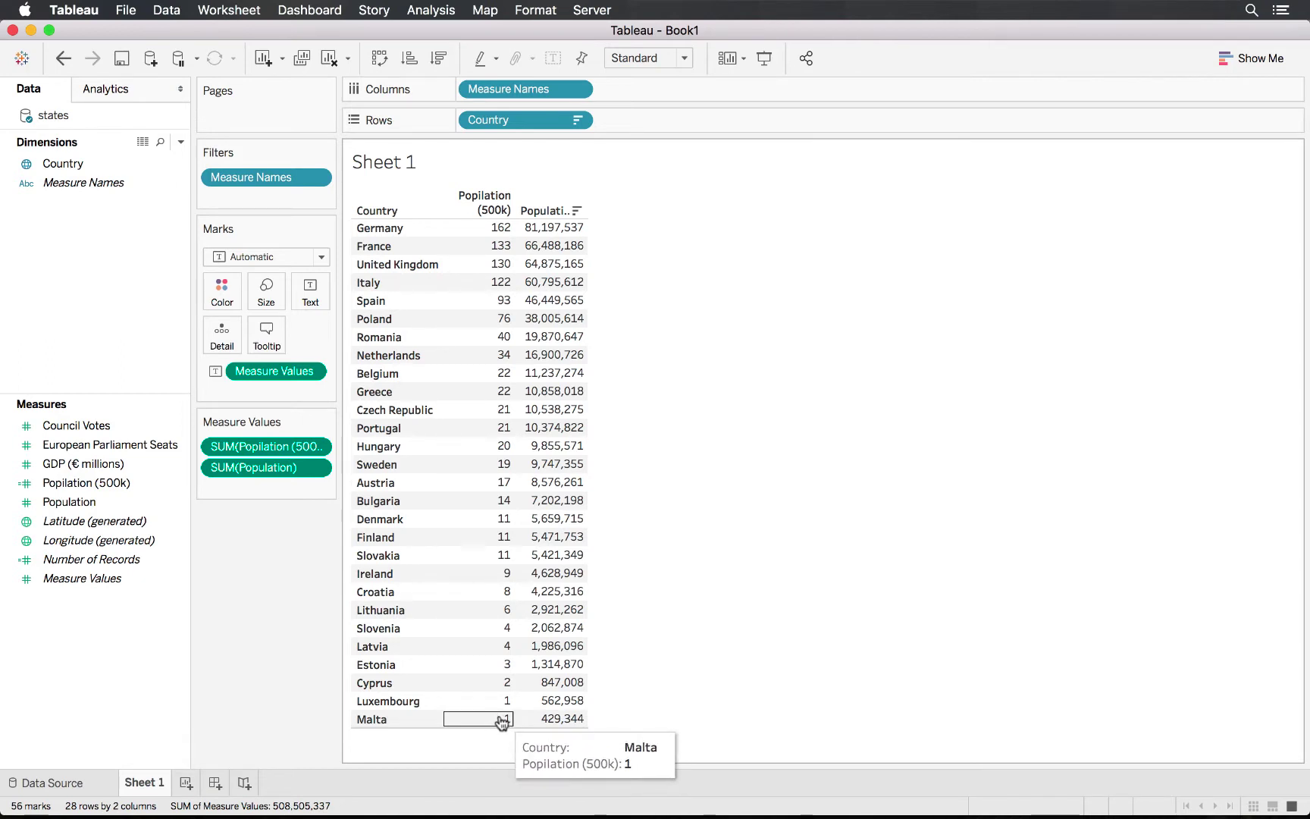
left_click(133, 482)
Step: Change the Population (500k) formula to floor([Population]/500000)
right_click(124, 484)
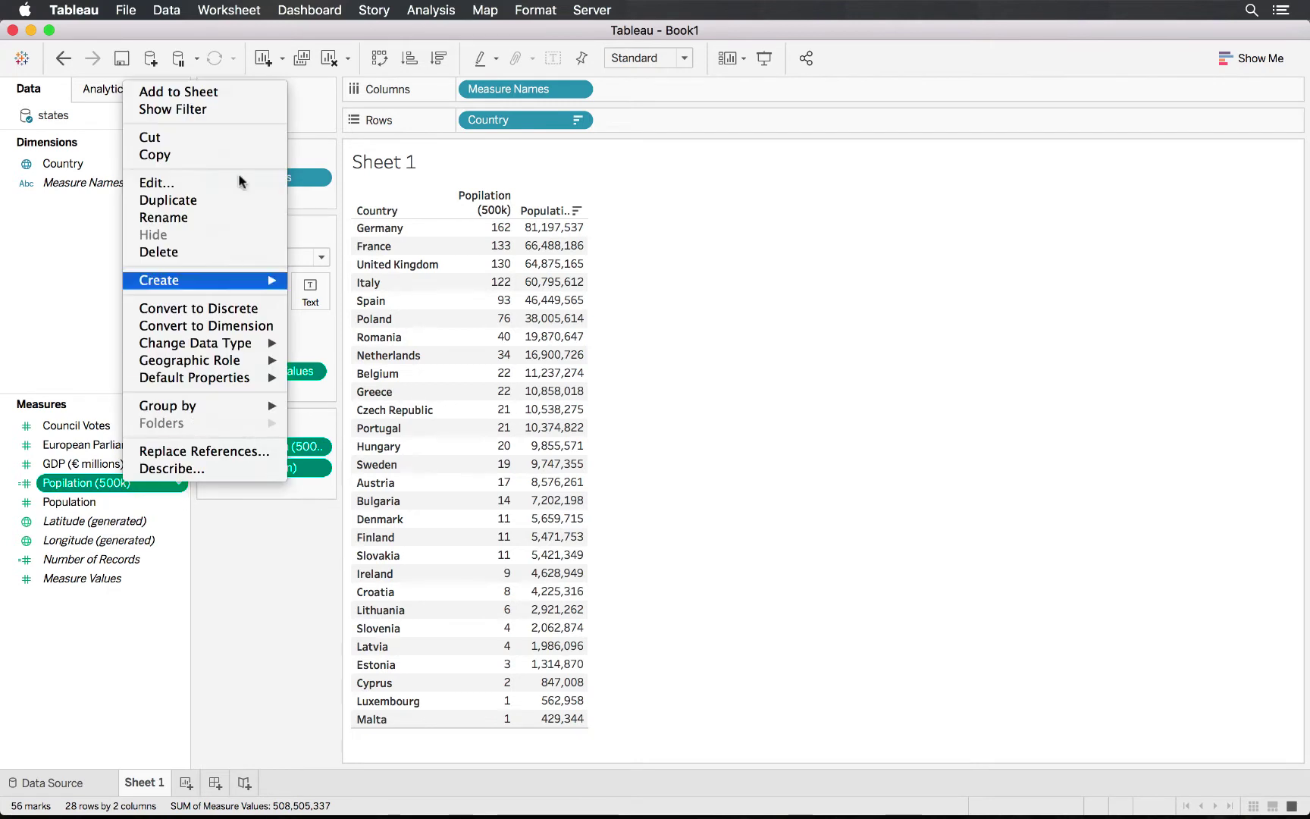
left_click(213, 181)
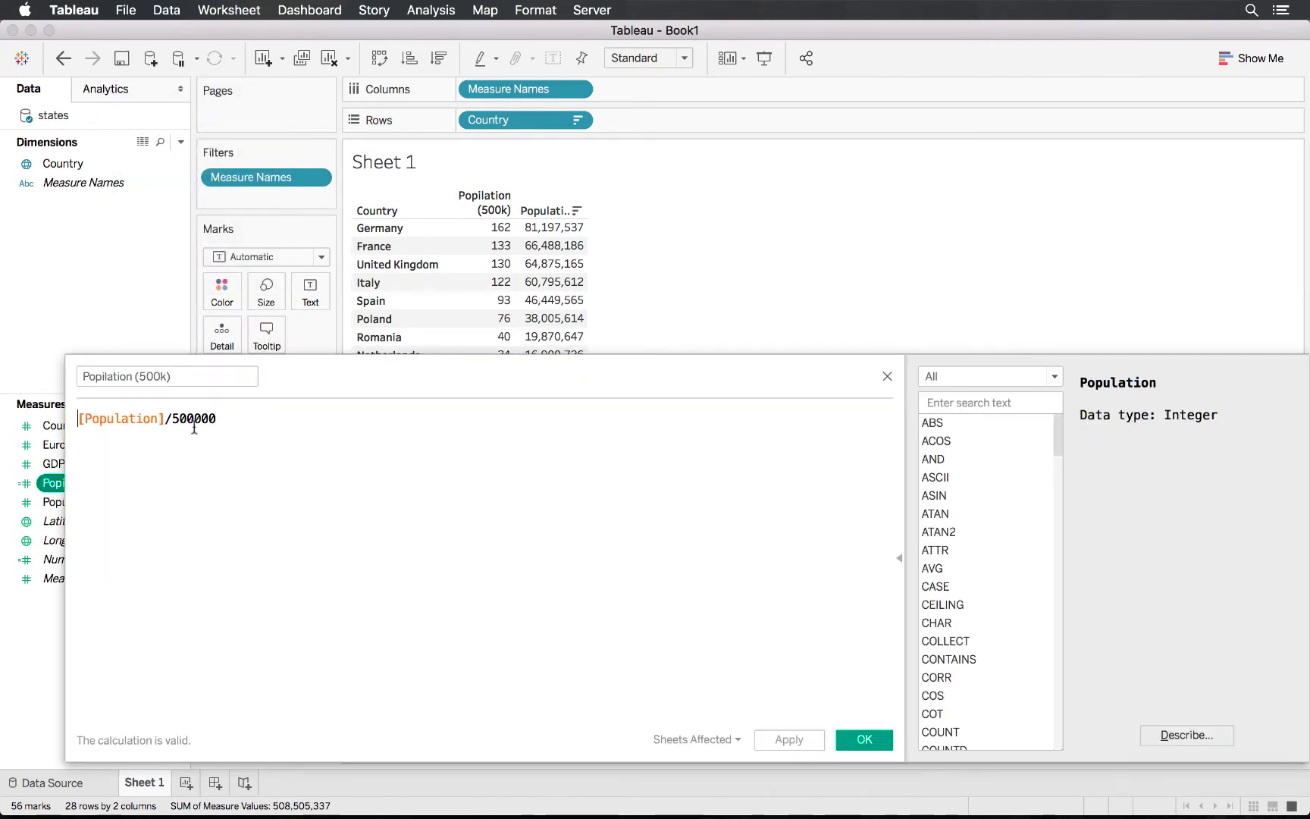
type("floor(")
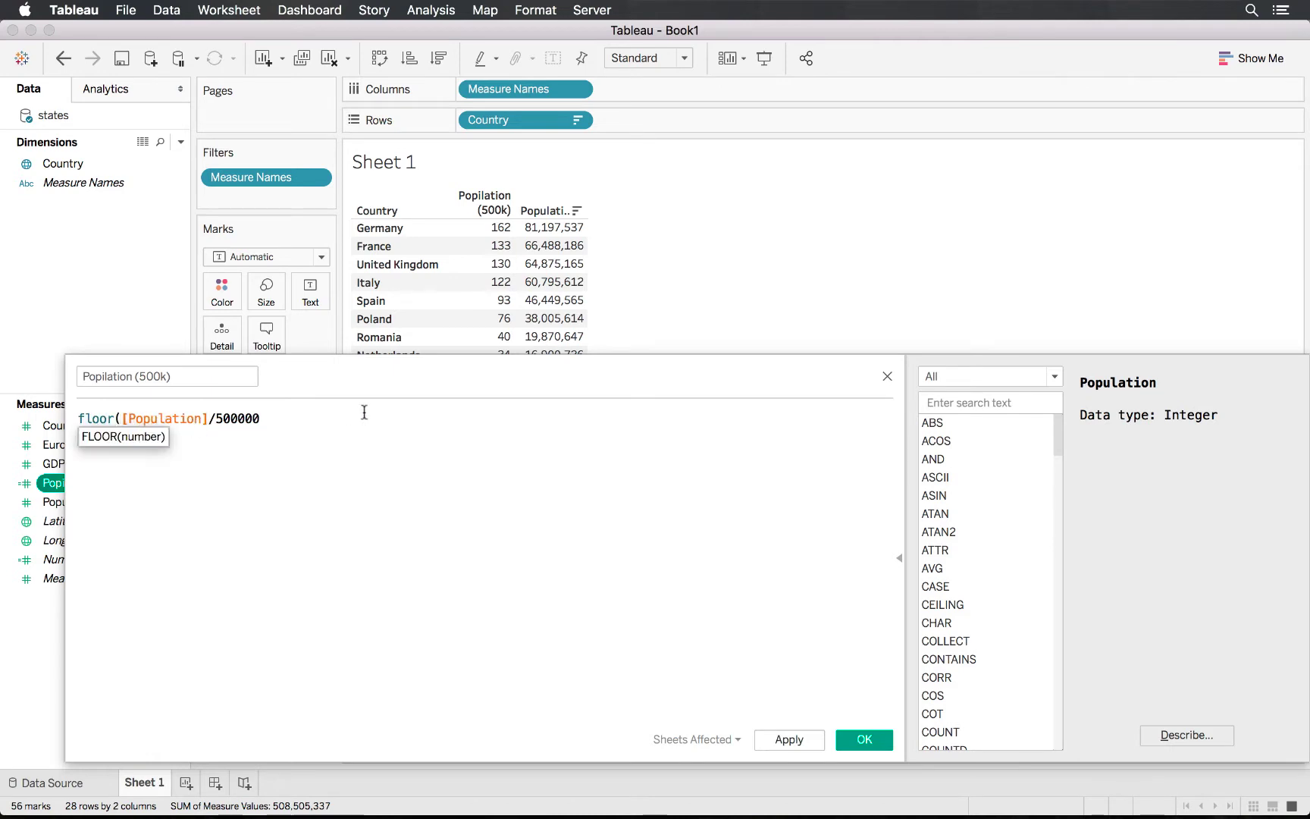
left_click(362, 418)
type(")")
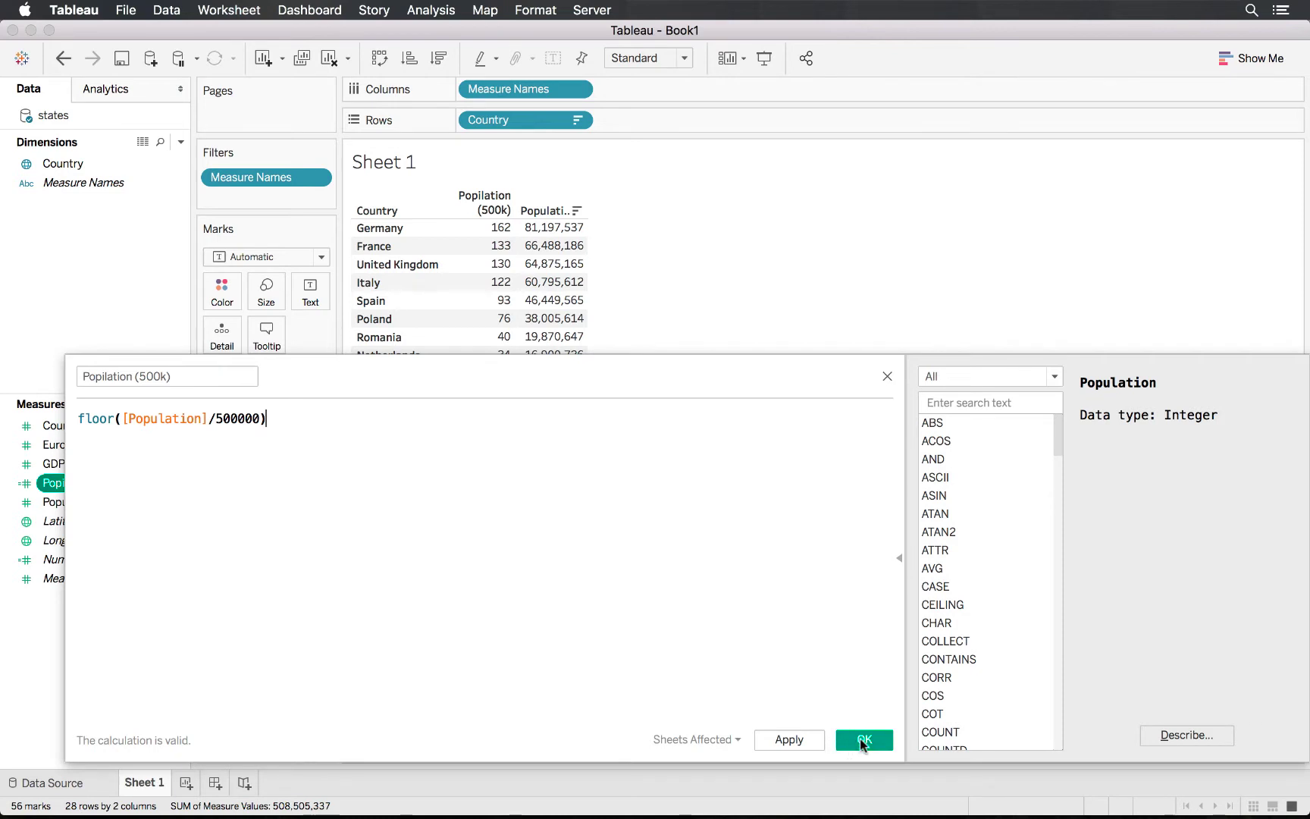
left_click(856, 739)
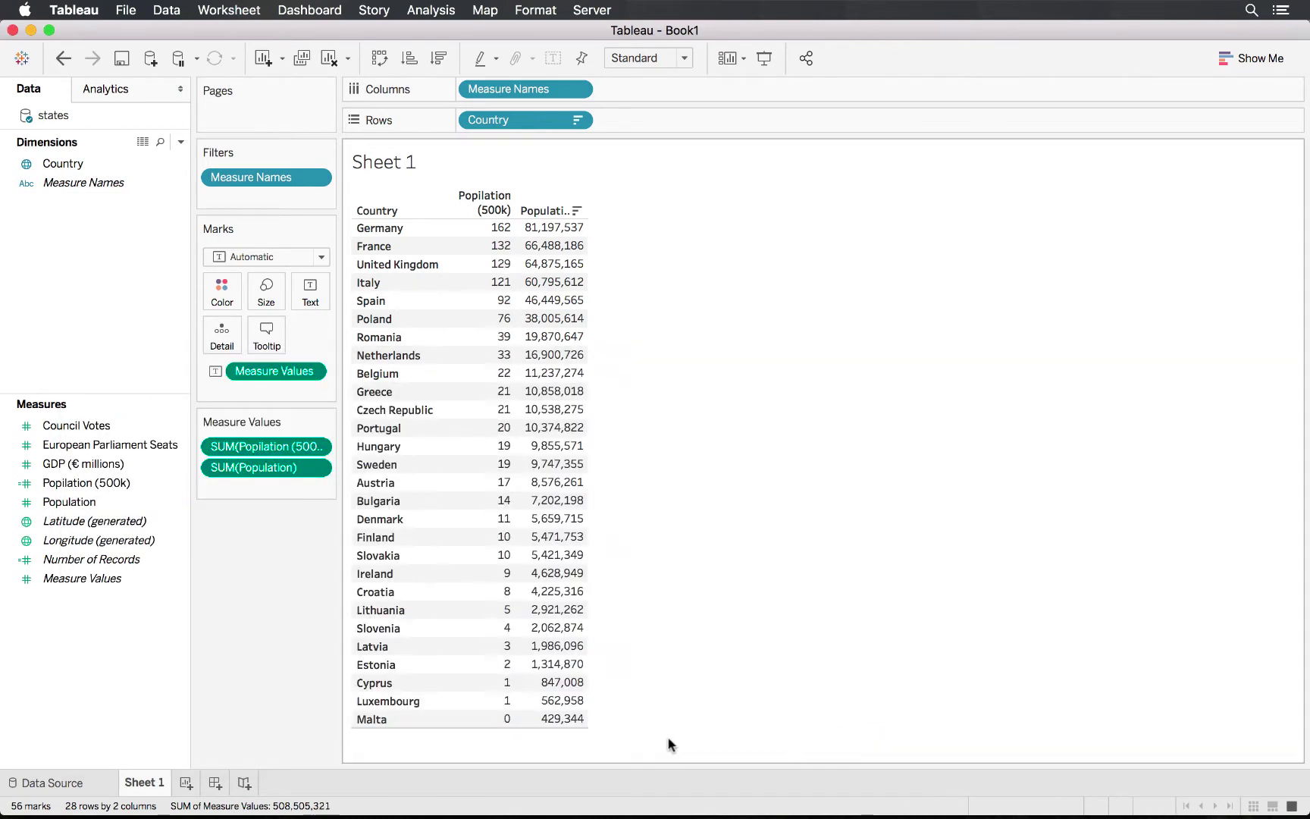
Step: Check the tooltips of several rounded Population (500k) cells in the table
mouse_move(480, 714)
mouse_move(562, 705)
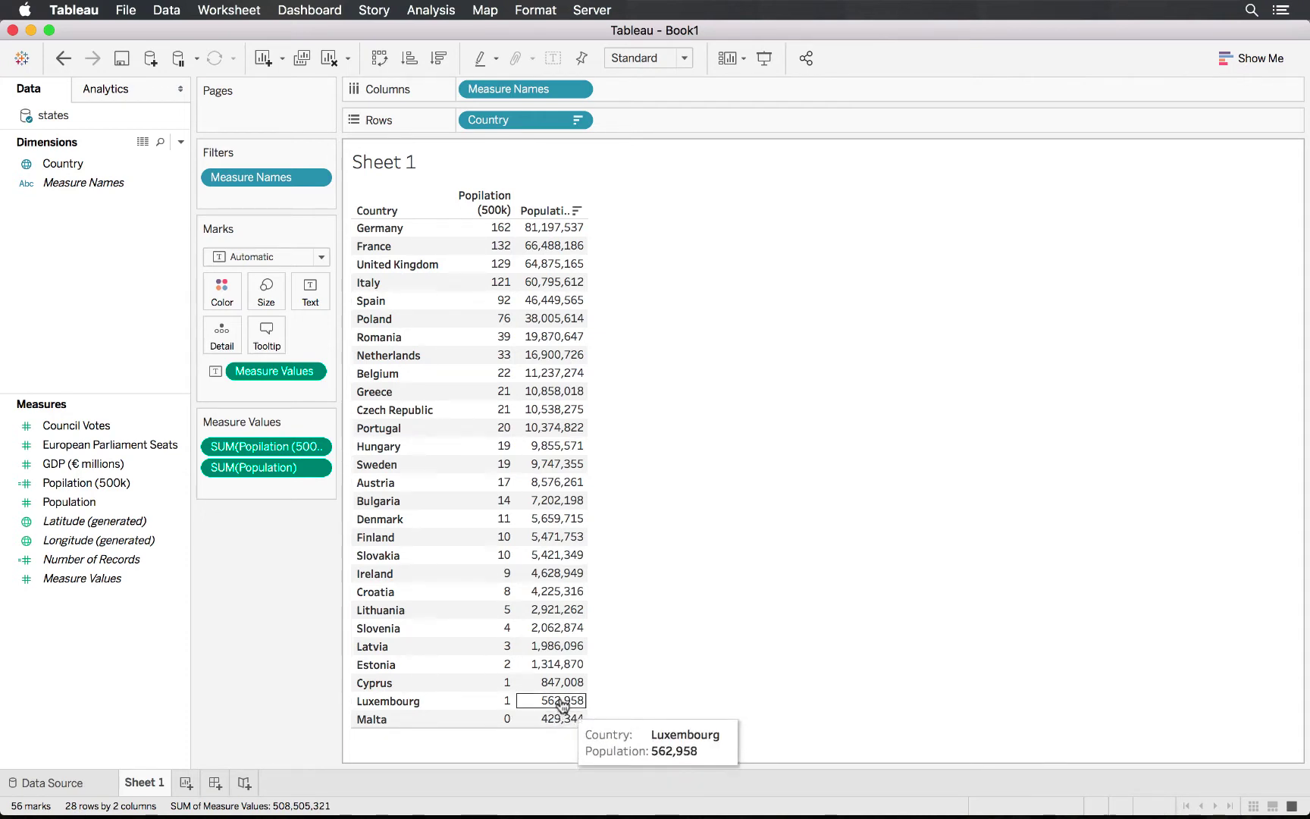
mouse_move(550, 680)
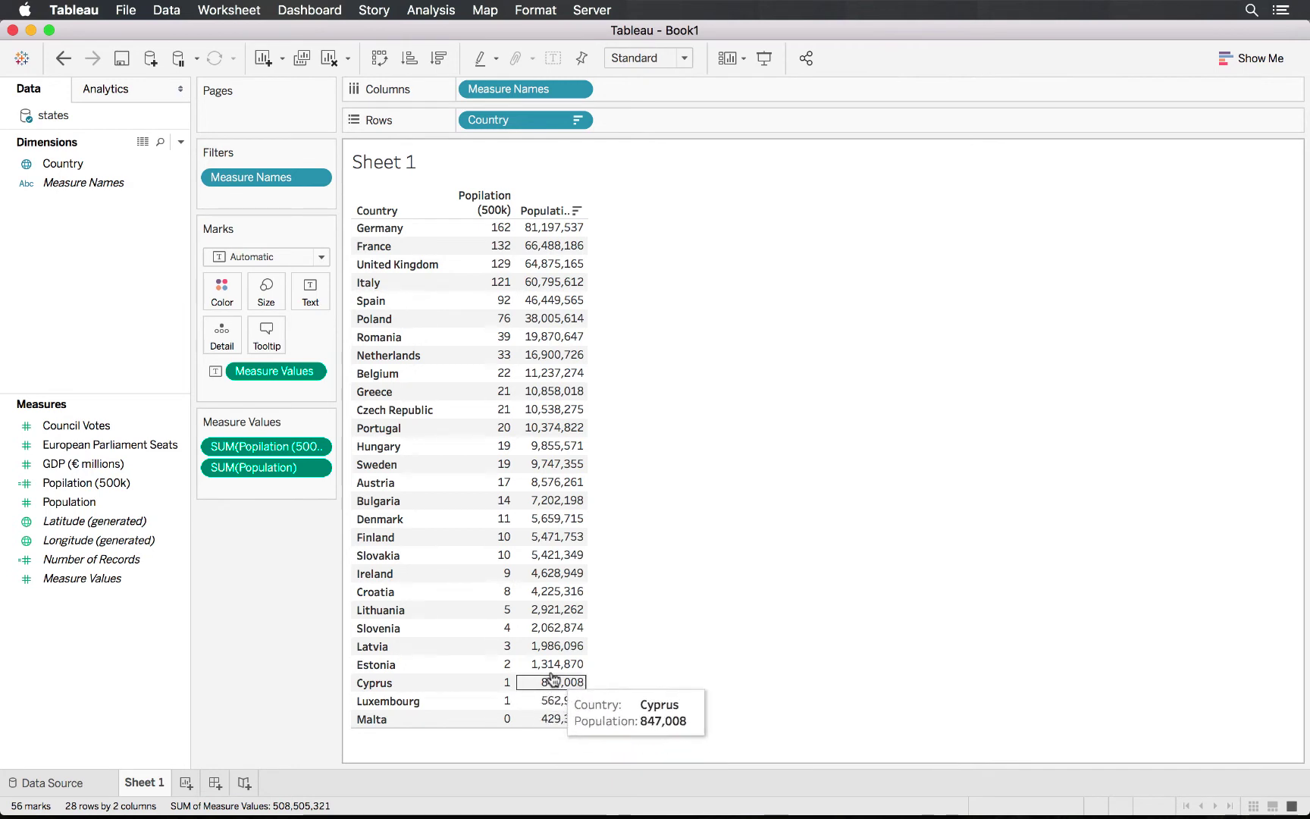
mouse_move(493, 670)
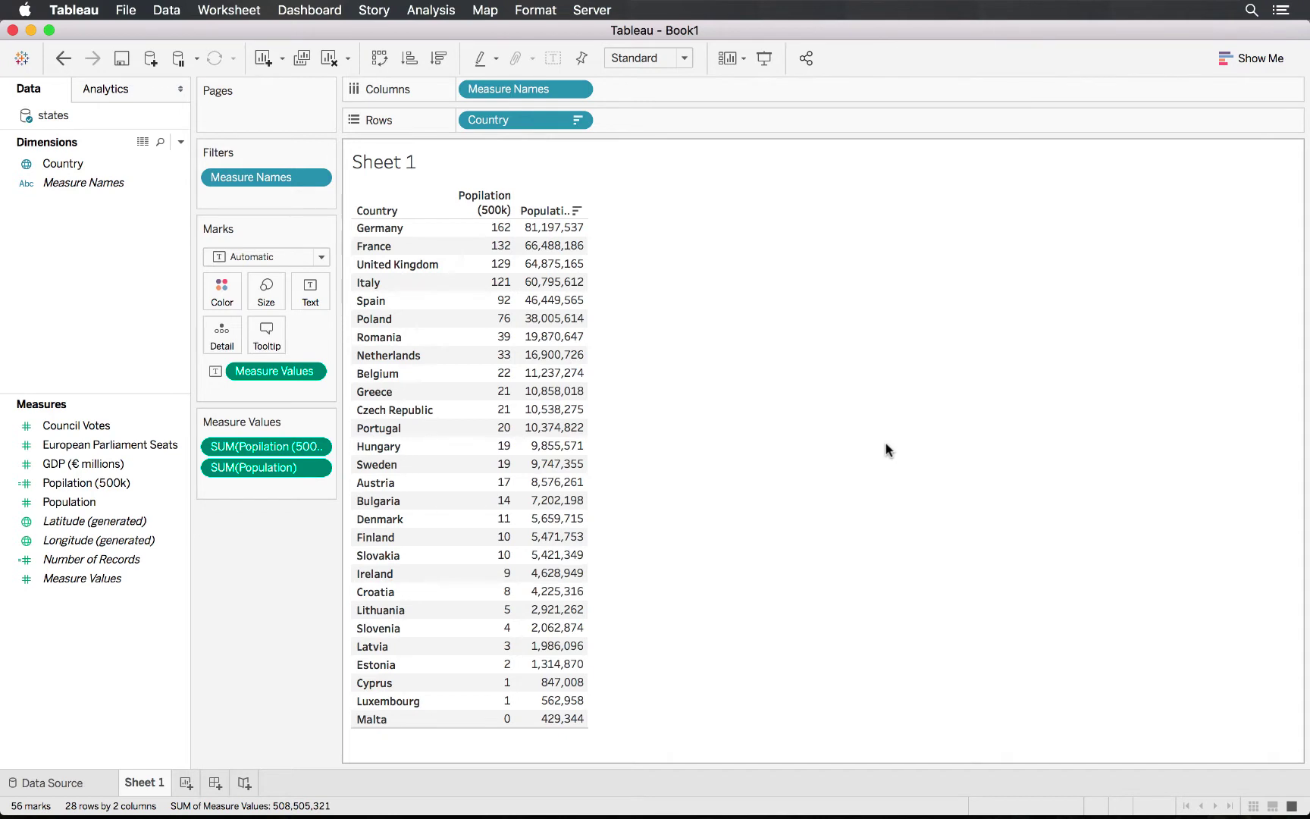
mouse_move(497, 230)
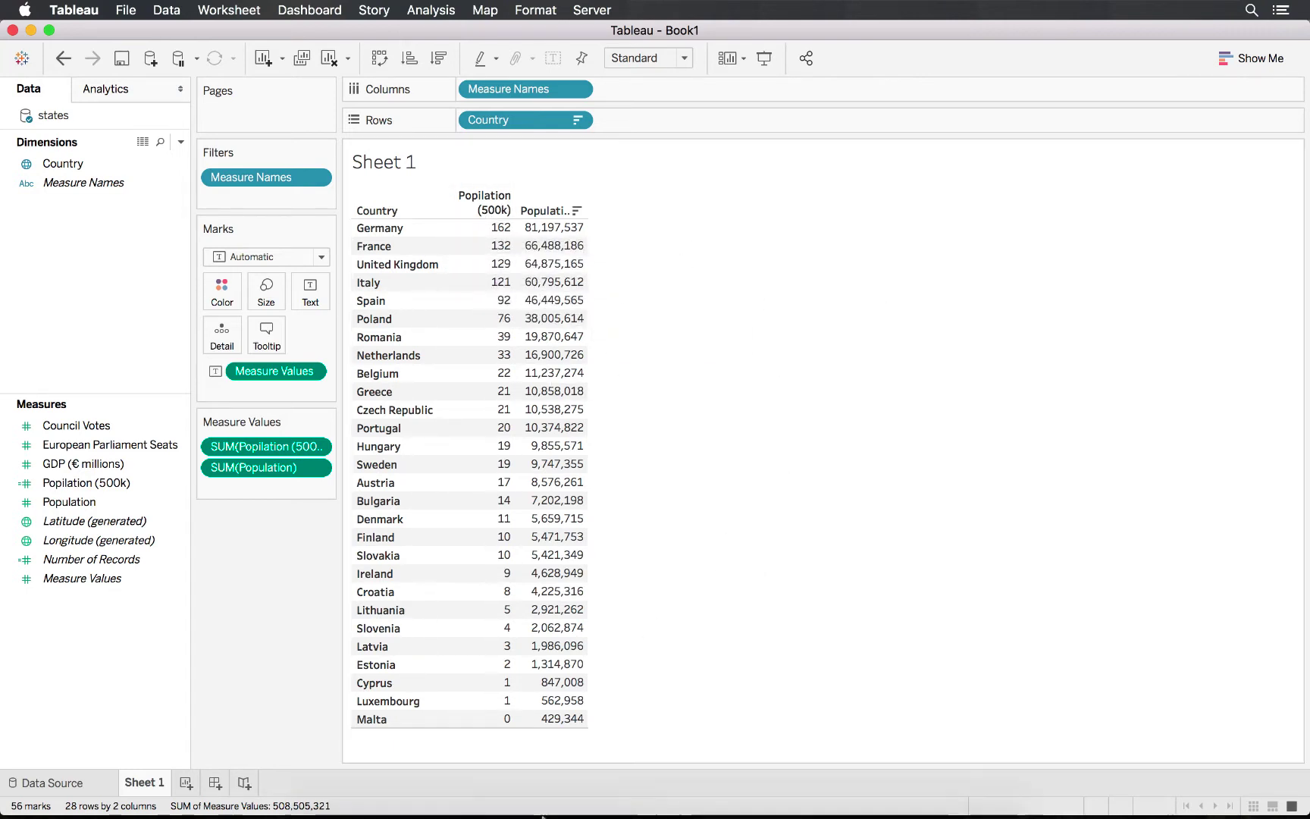
Step: Use Calculator to compute 162/6 = 27, then close it
mouse_move(615, 792)
left_click(920, 792)
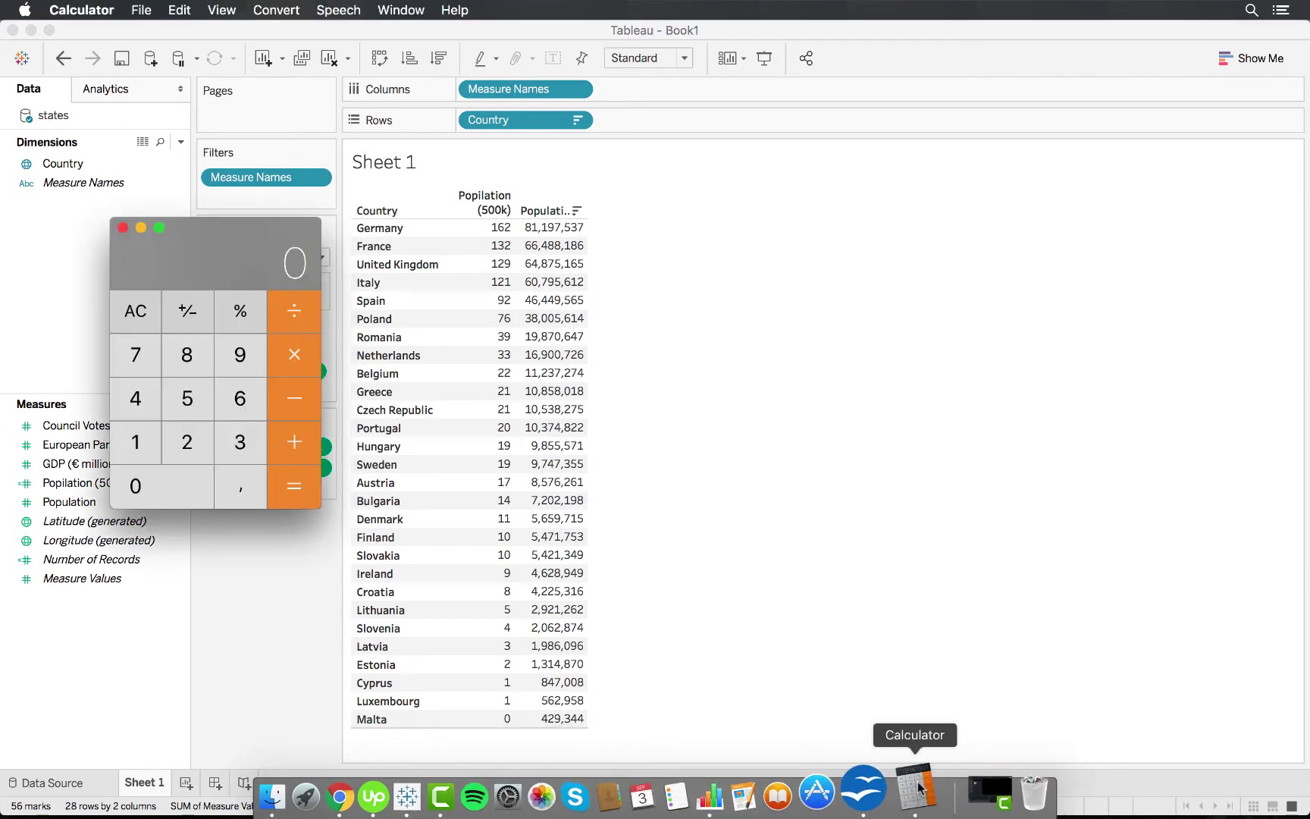
left_click_drag(218, 250, 985, 271)
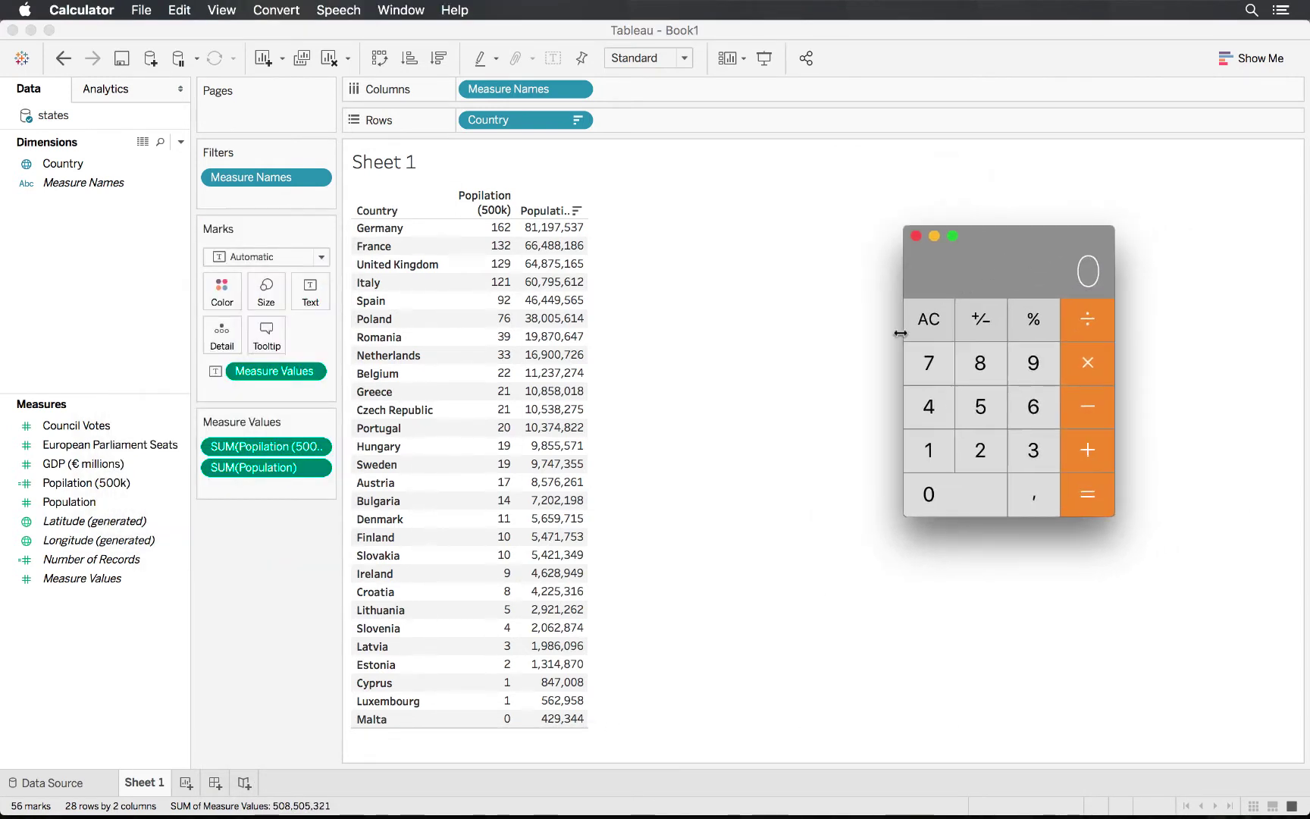
type("162")
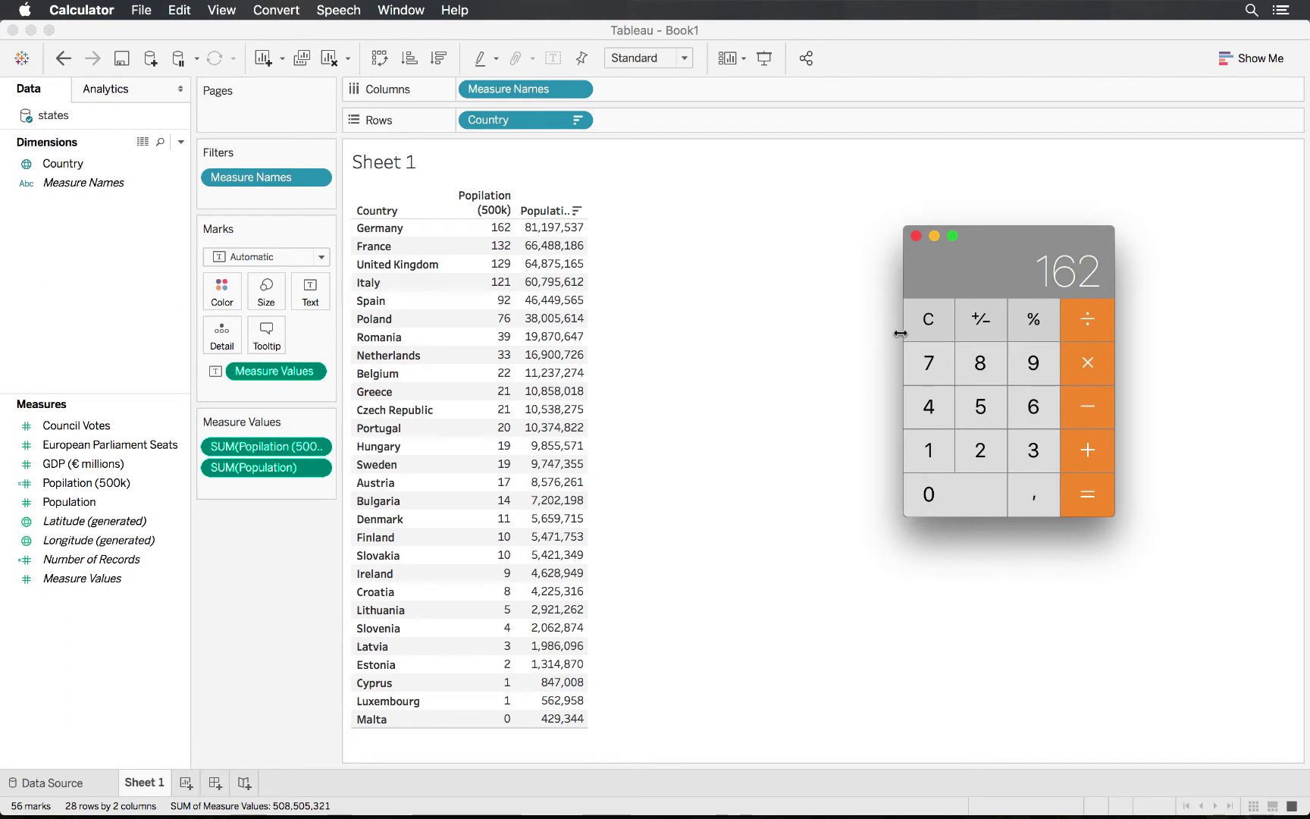
type("/6")
key("Return")
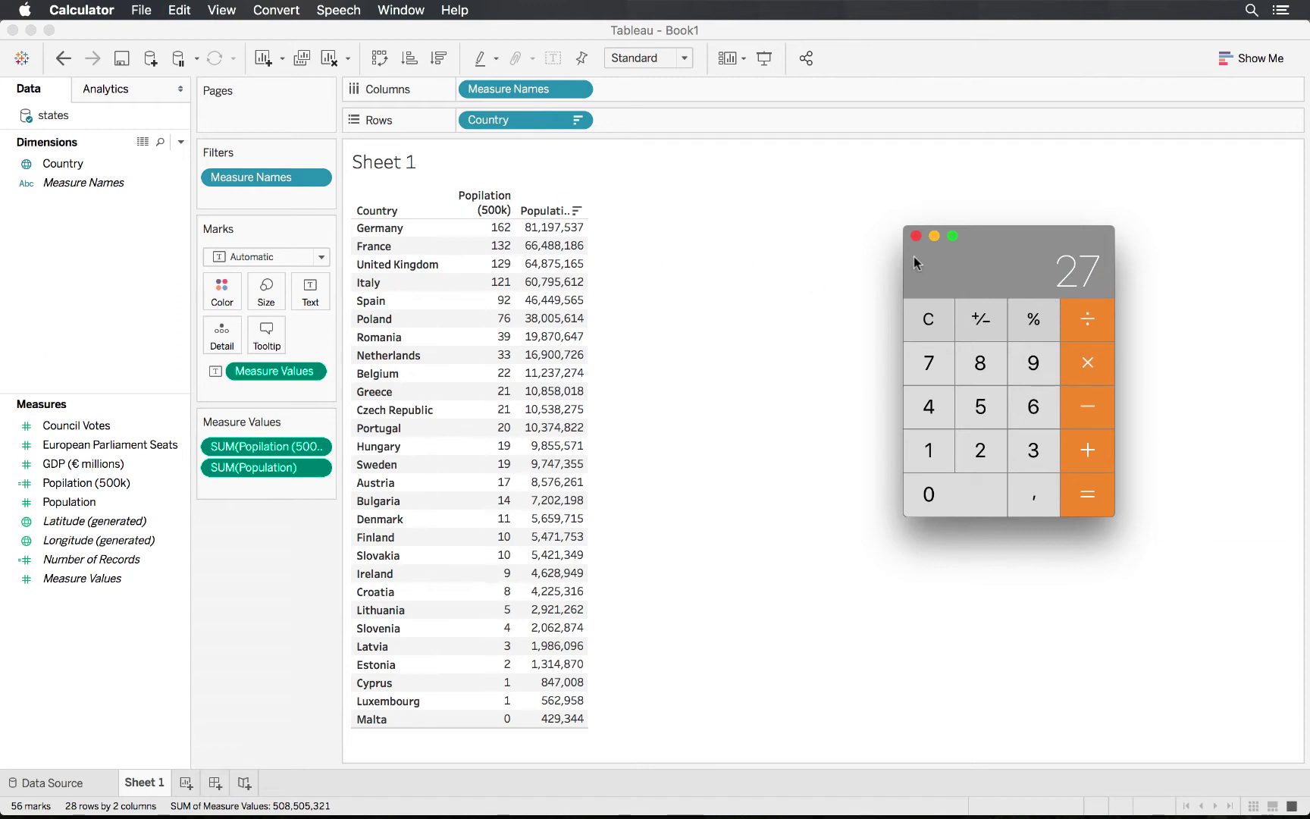
left_click(915, 235)
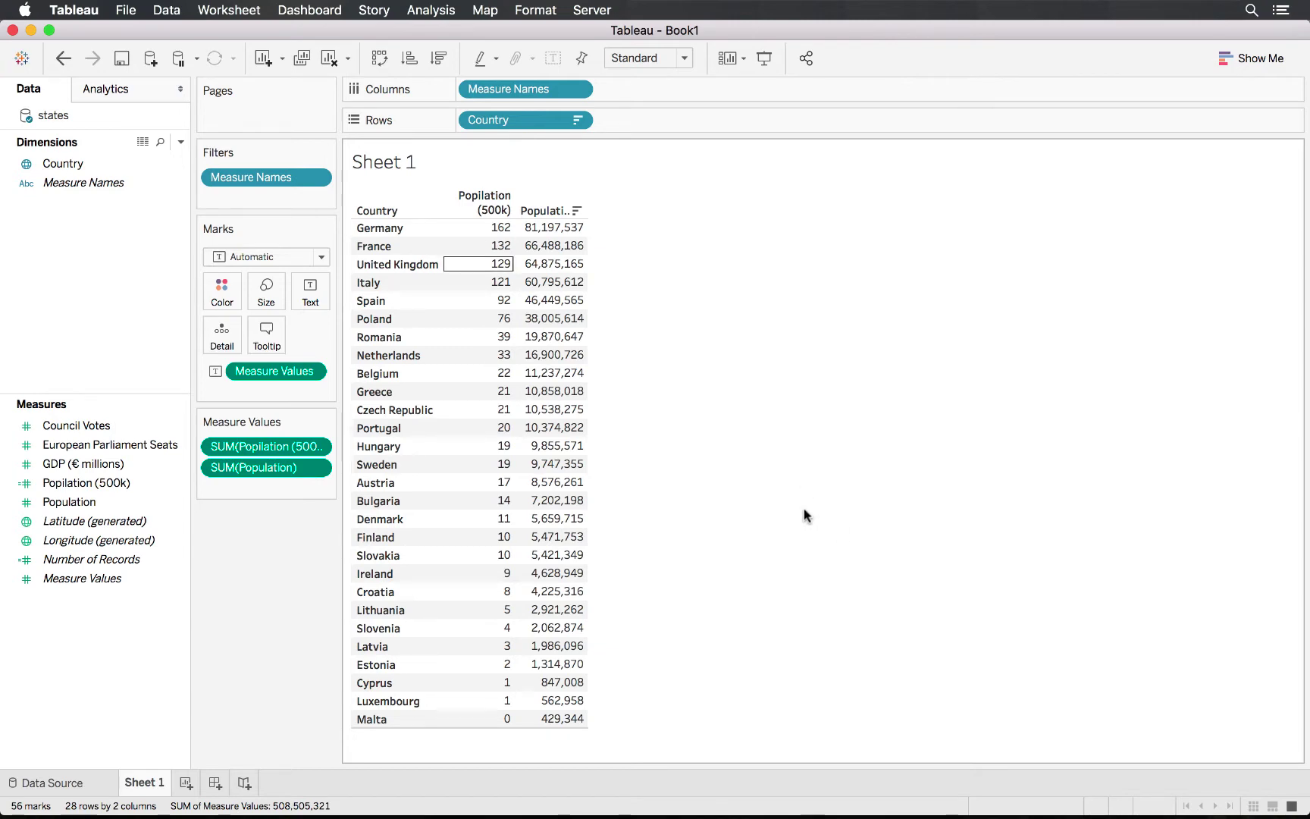
Step: In the Unit Chart Template, select Column values 1–6 and their matching Row values
mouse_move(806, 799)
left_click(901, 796)
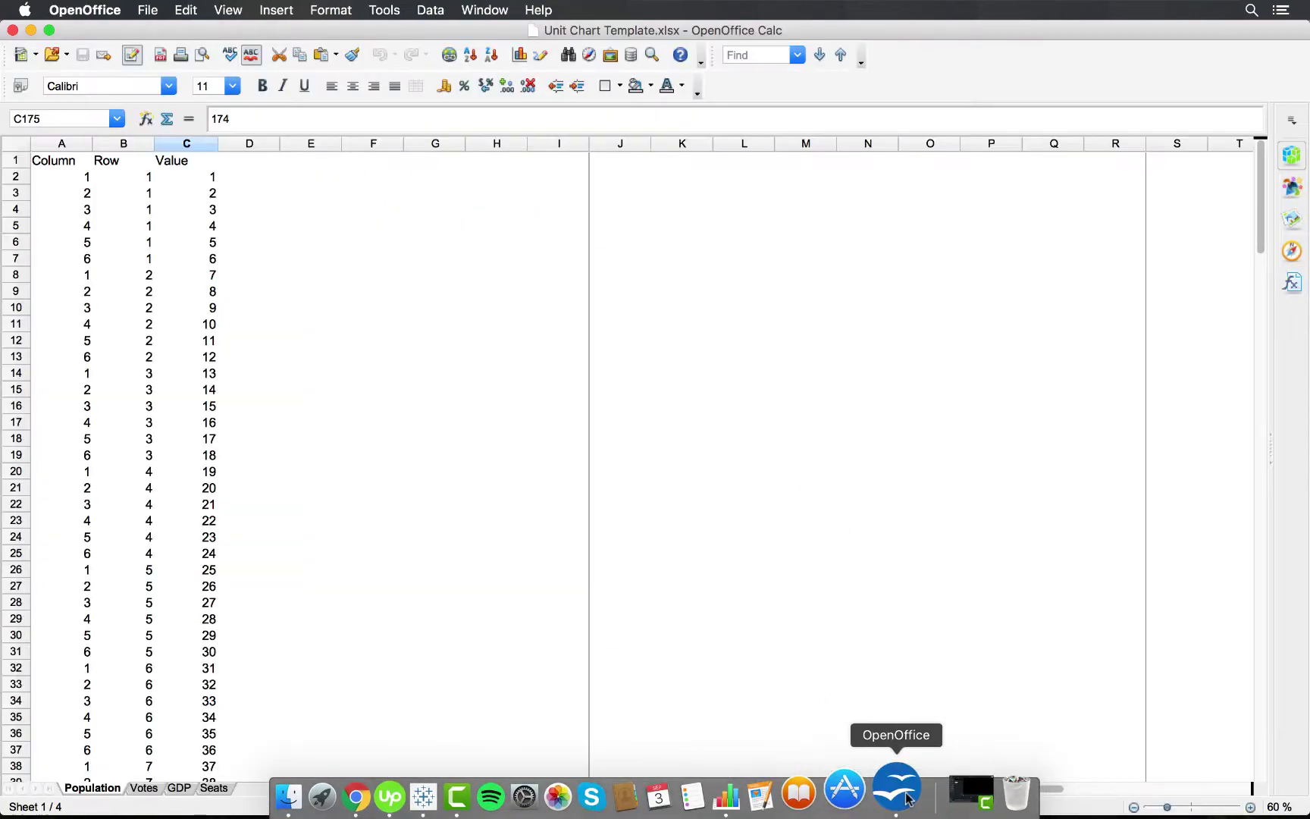
left_click(84, 180)
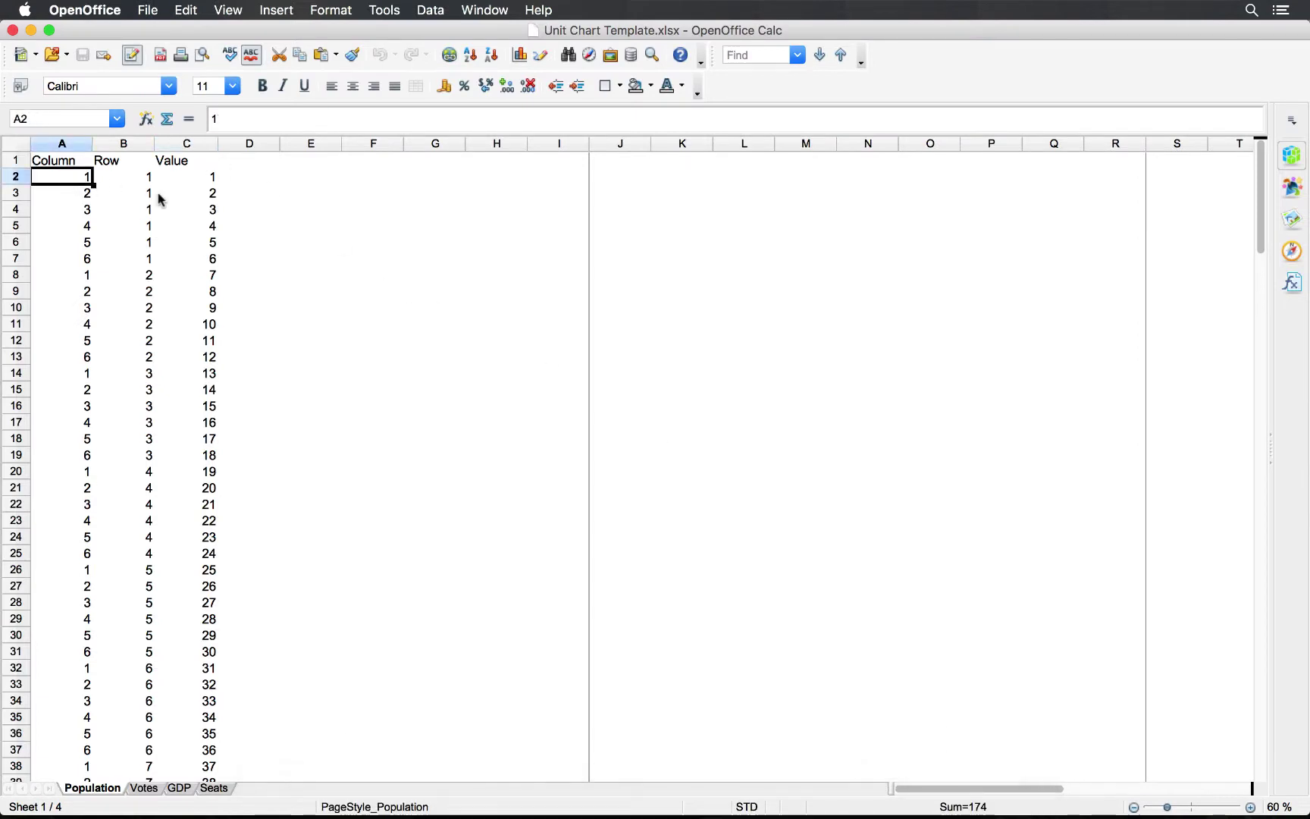
left_click(63, 258, "shift")
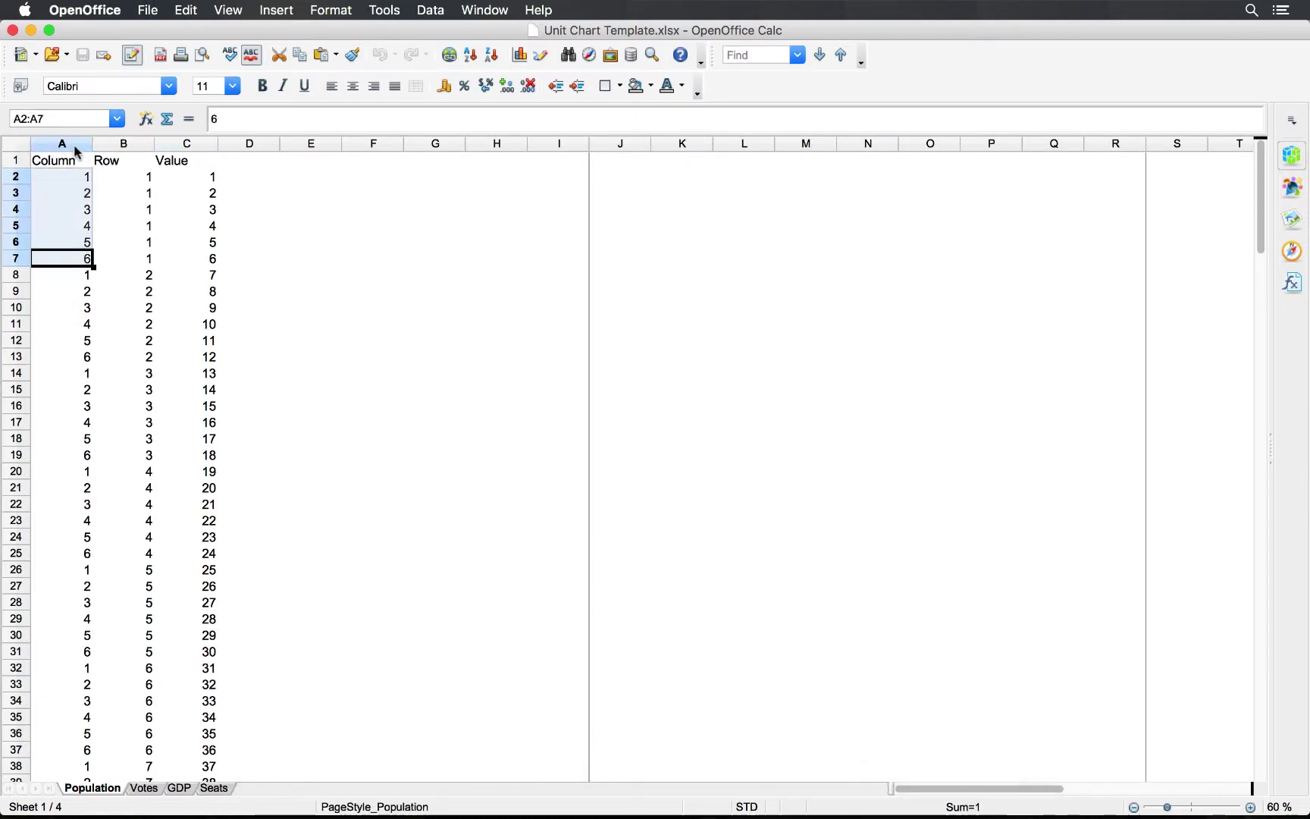
left_click(129, 179)
left_click(133, 263, "shift")
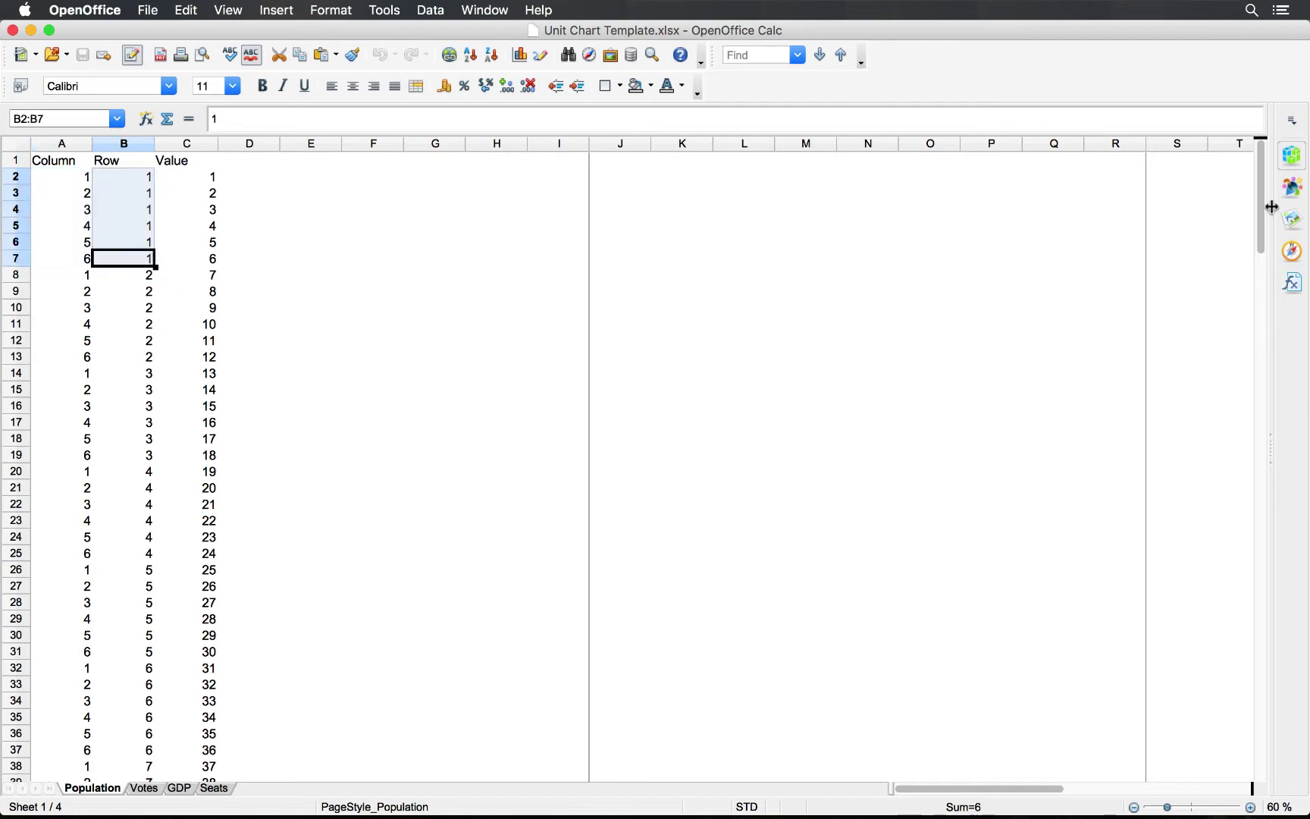
Step: Check the last Row values 28–29 and Value 162, then return to Tableau
left_click_drag(1256, 208, 1278, 679)
left_click_drag(143, 277, 143, 458)
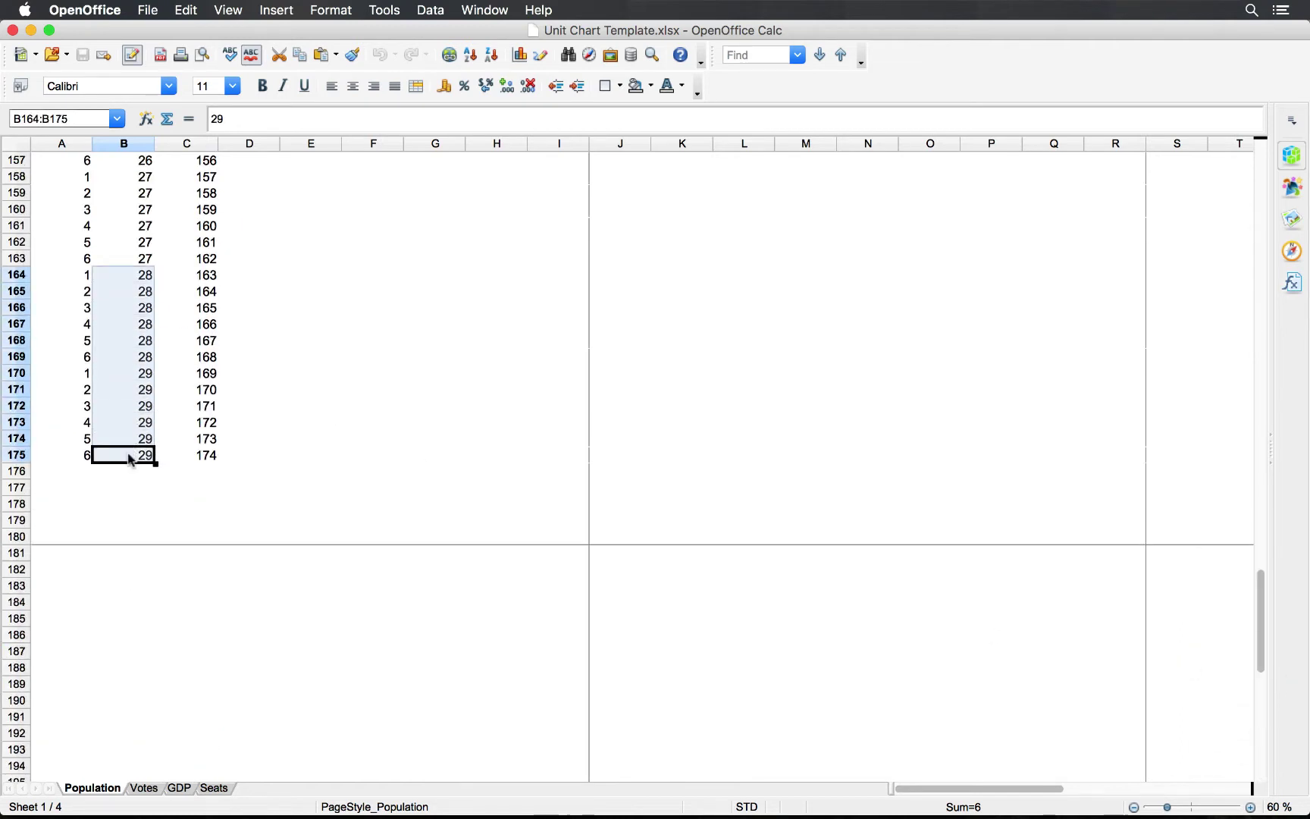
left_click(214, 260)
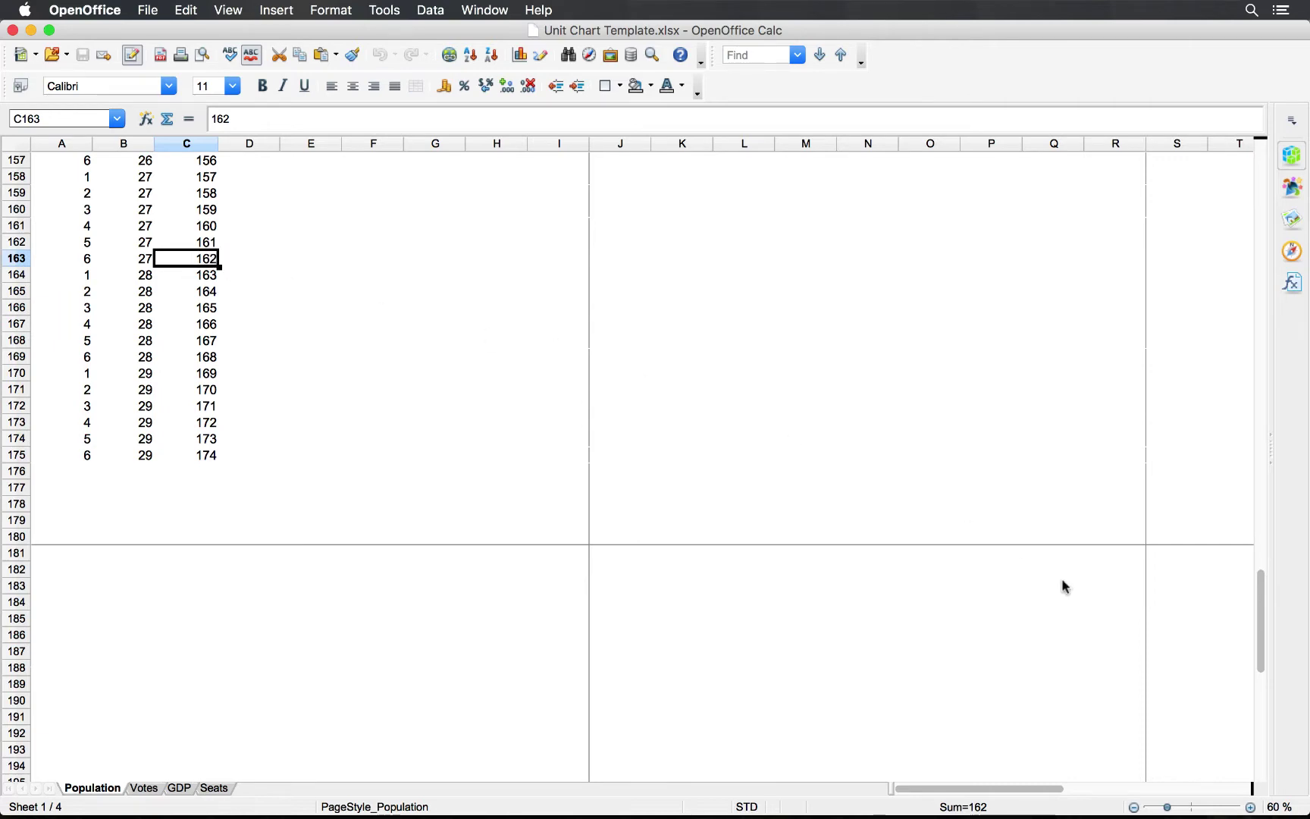
left_click_drag(1262, 607, 1258, 144)
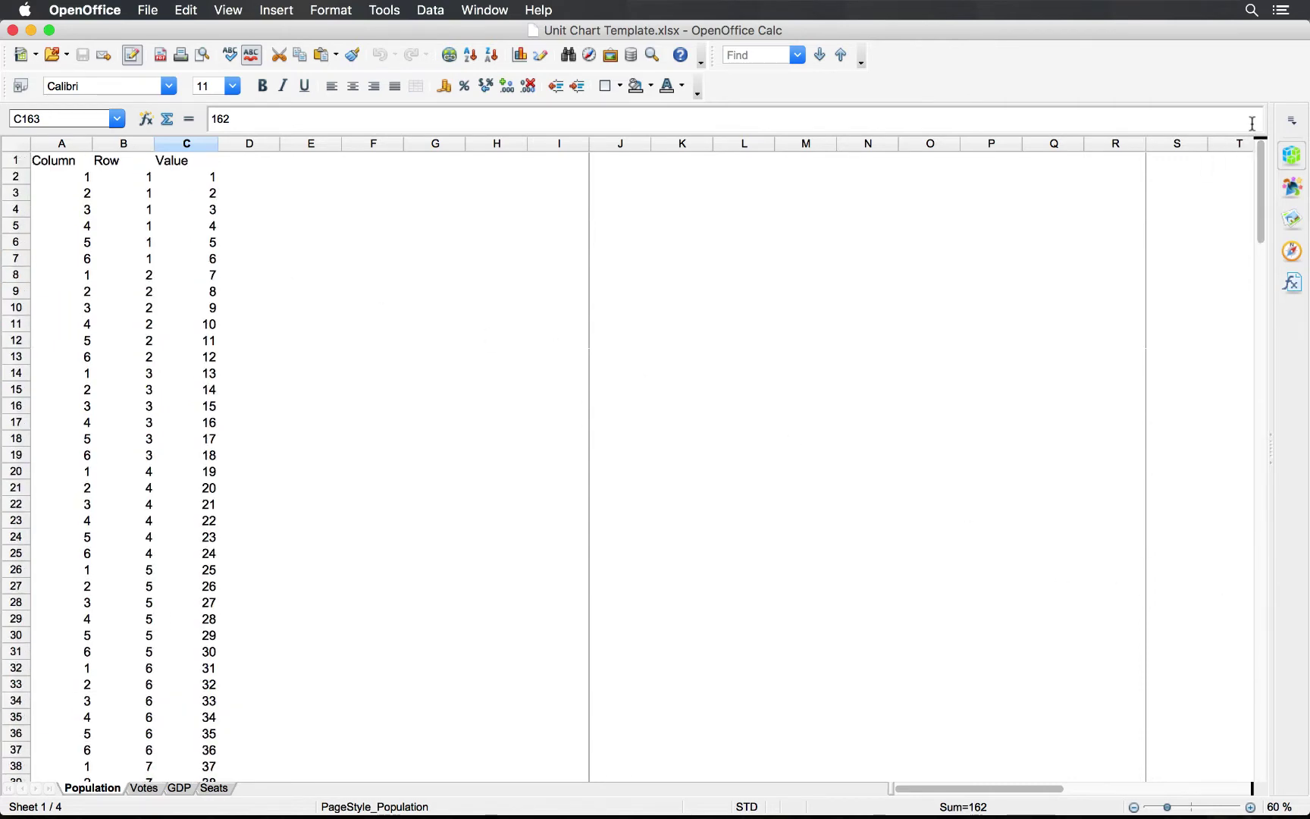
left_click(48, 164)
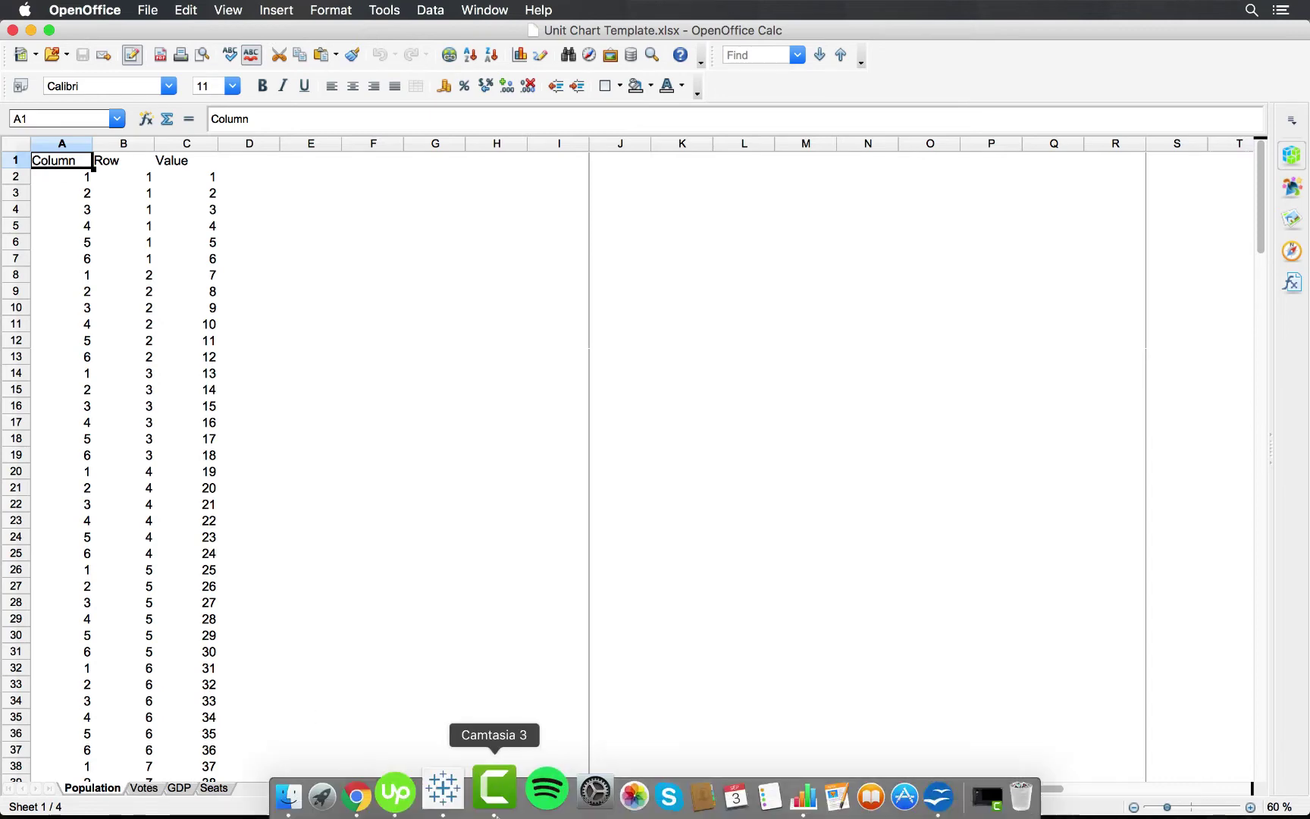
left_click(460, 791)
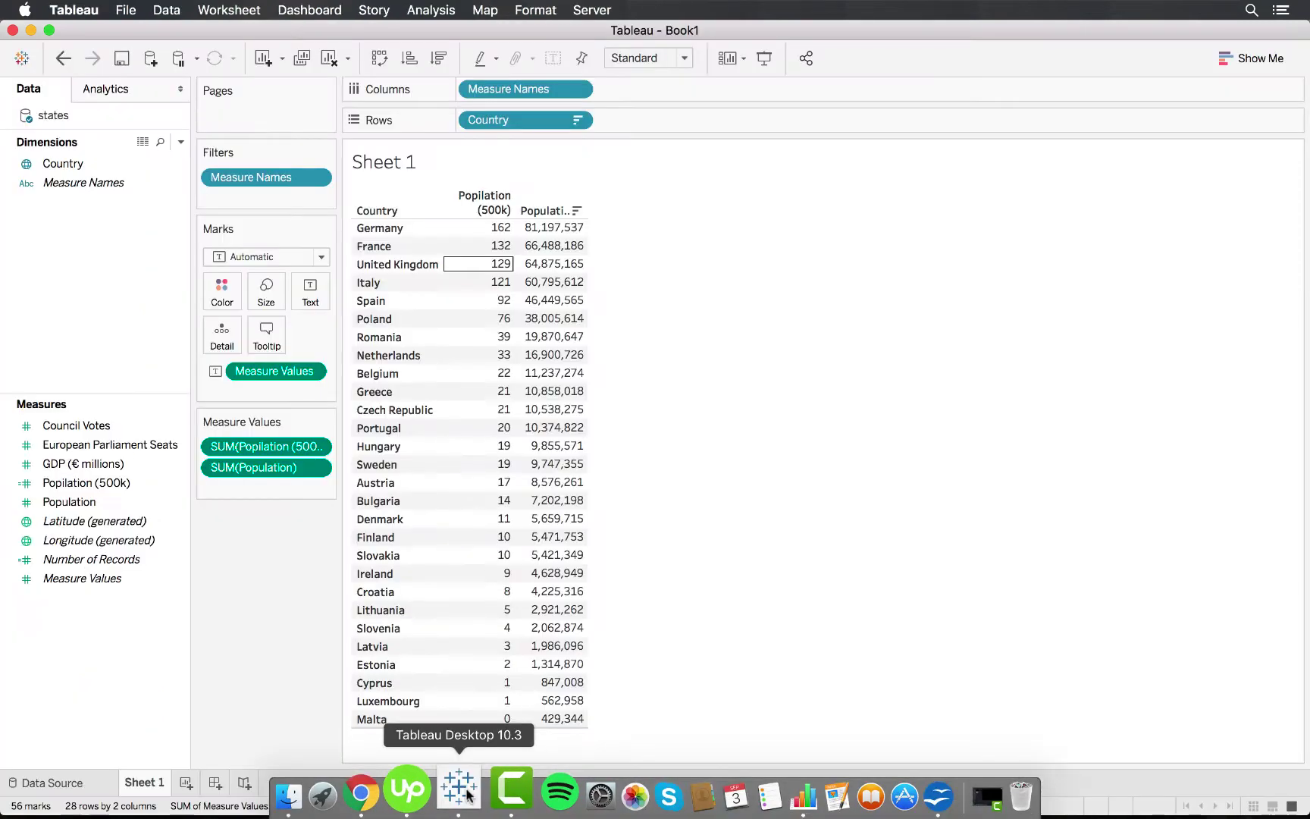
Step: Rename the Sheet 1 tab to Population
double_click(144, 782)
type("Population")
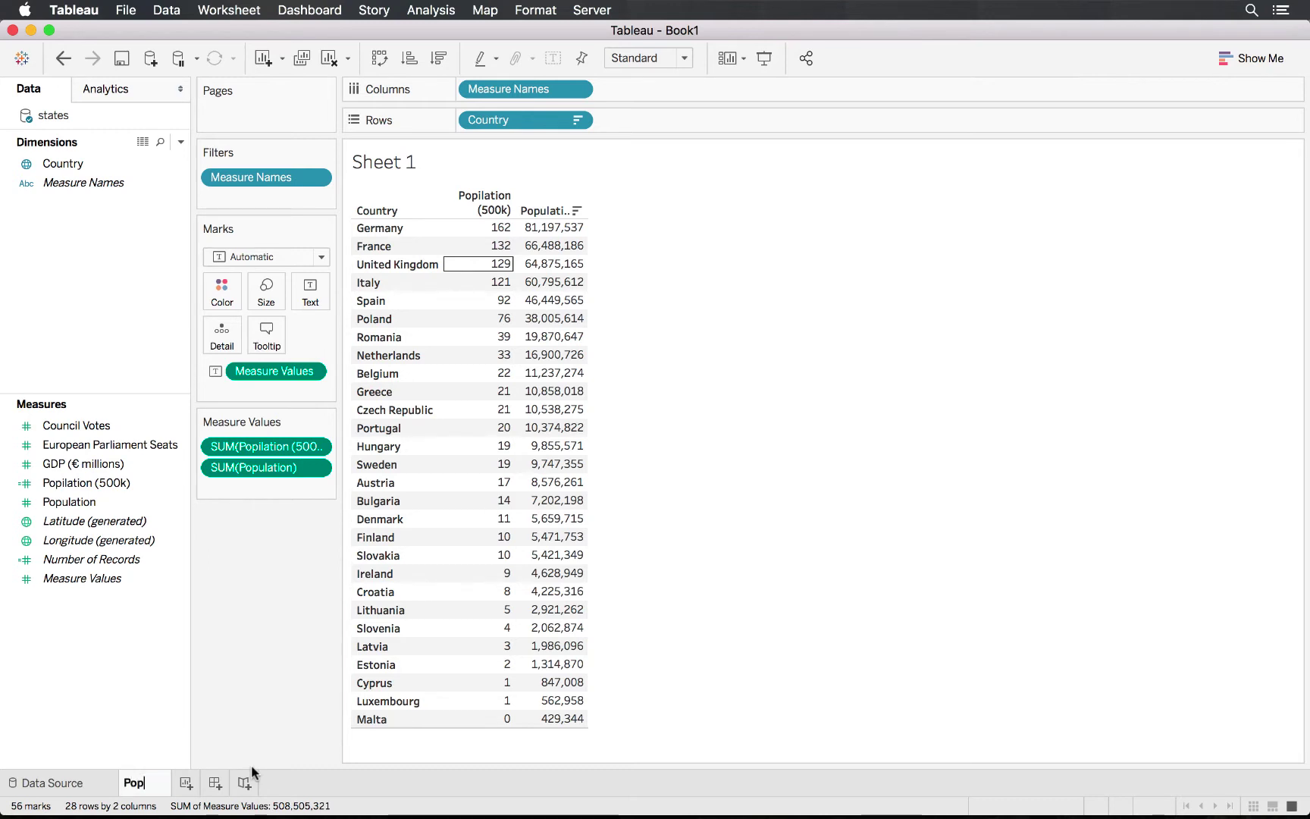
key("BackSpace")
key("BackSpace")
key("BackSpace")
key("BackSpace")
key("BackSpace")
key("BackSpace")
type("lation")
key("Return")
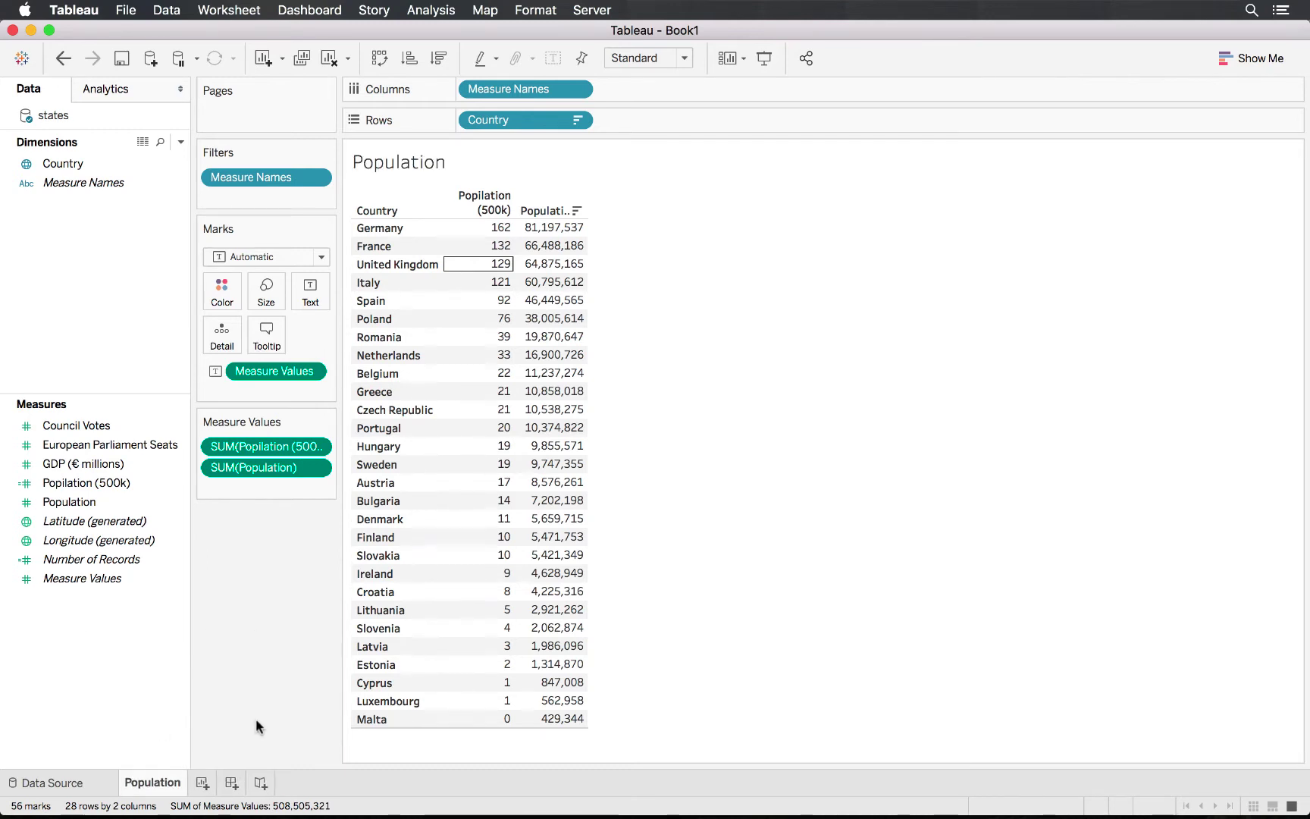
Step: Connect to Unit Chart Template.xlsx, use its Population sheet, and add blank Sheet 2
left_click(64, 784)
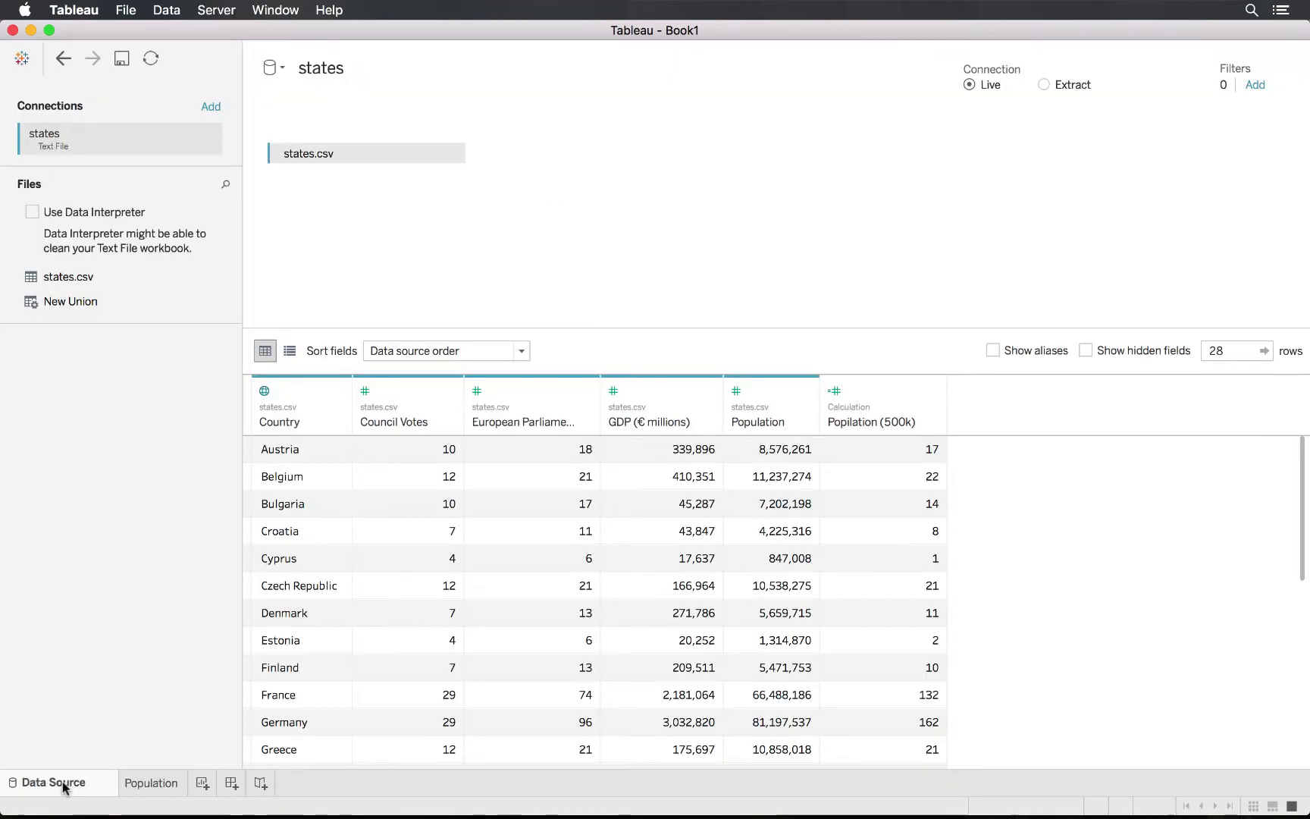
left_click(17, 60)
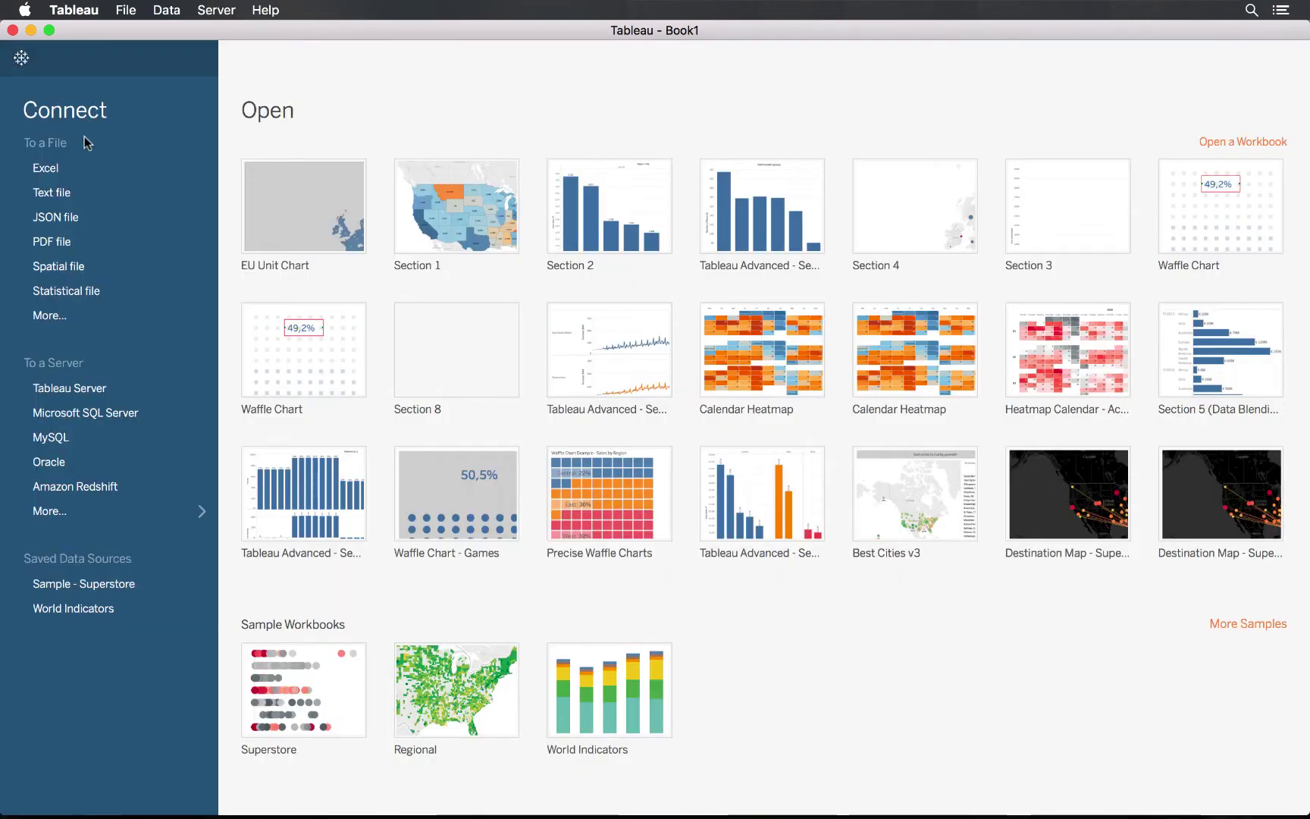
left_click(47, 168)
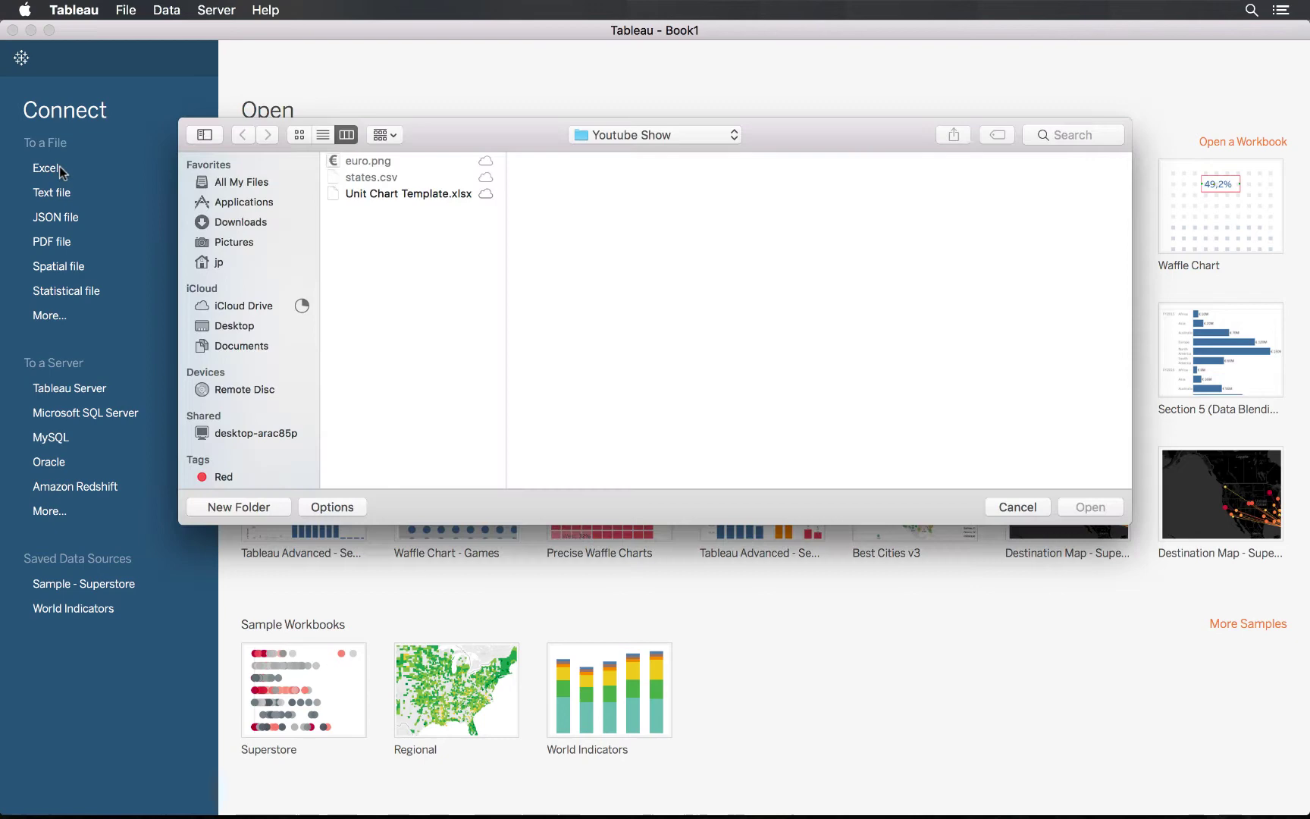
left_click(409, 193)
key("Return")
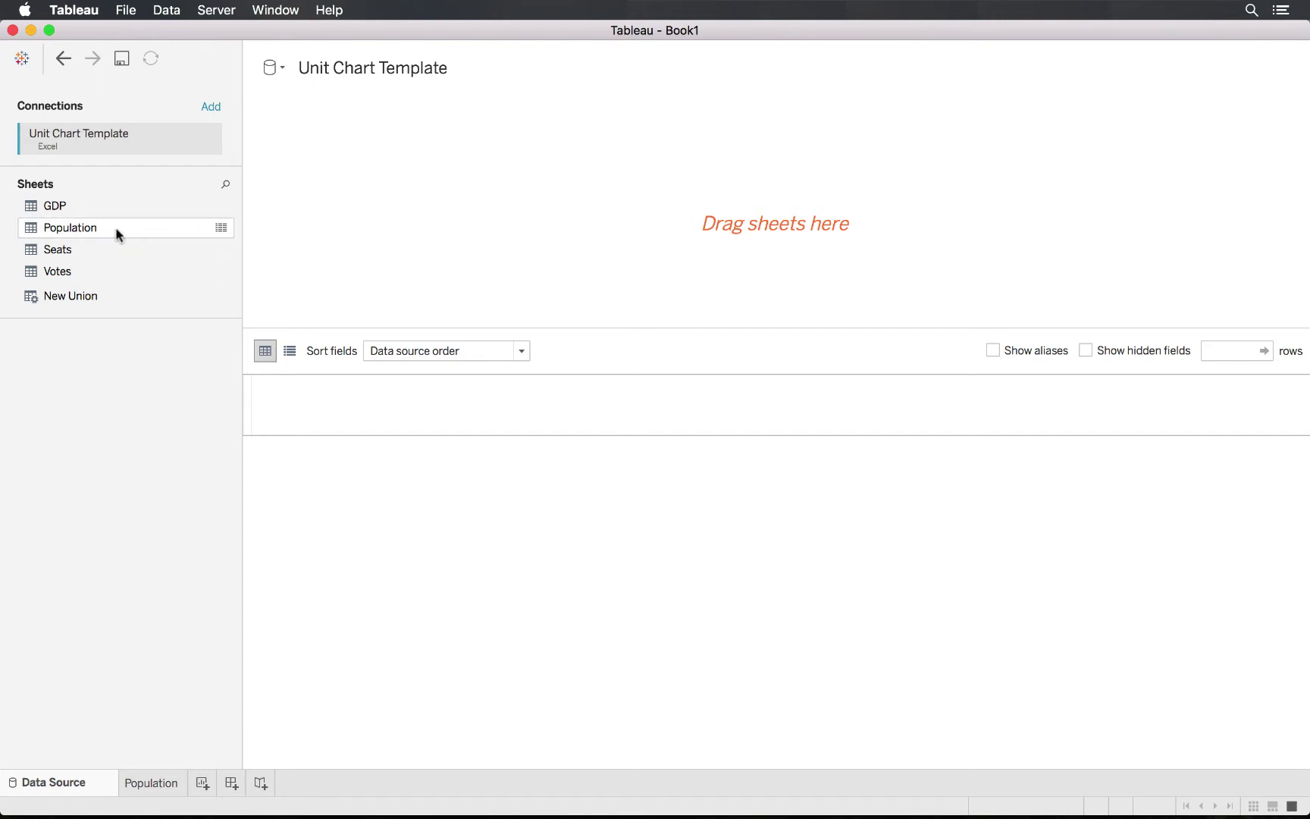
left_click_drag(117, 232, 373, 170)
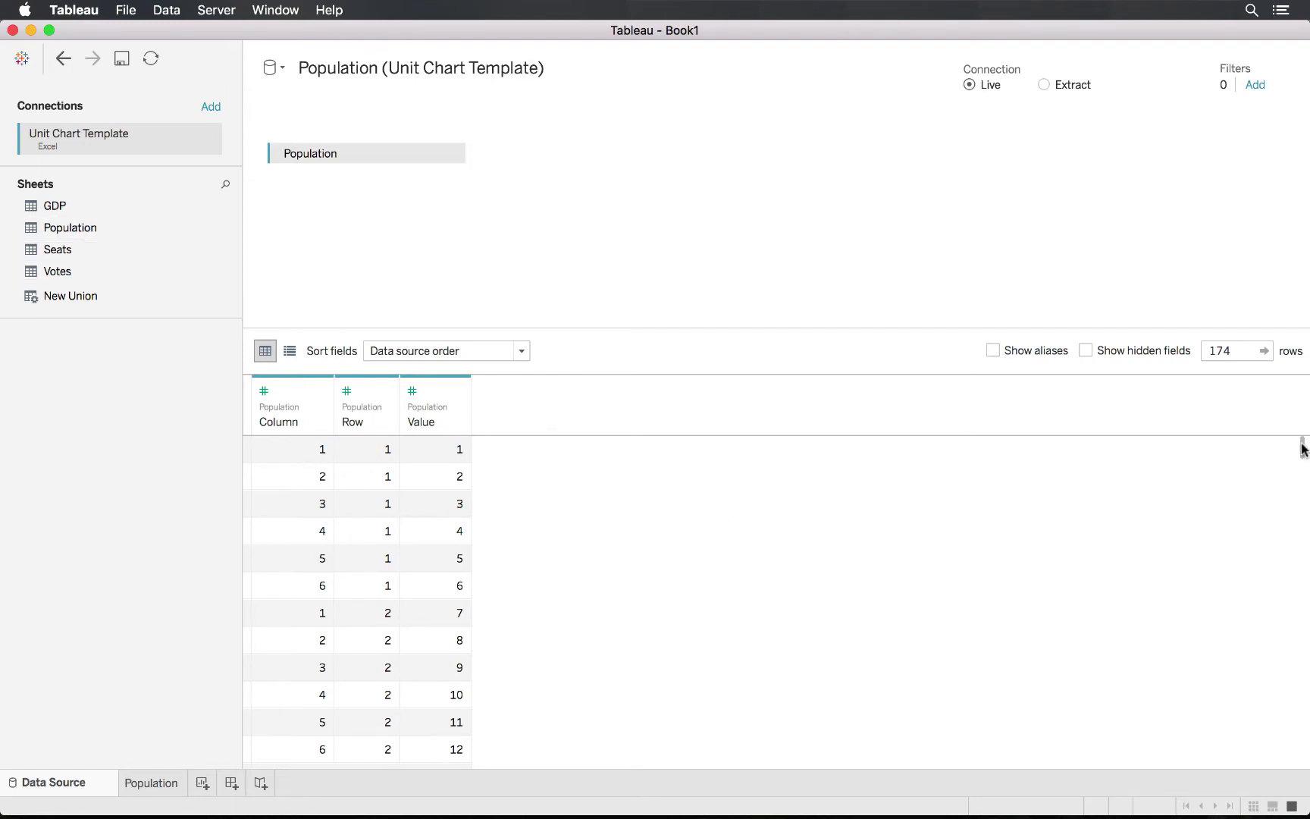
left_click_drag(1302, 449, 1307, 282)
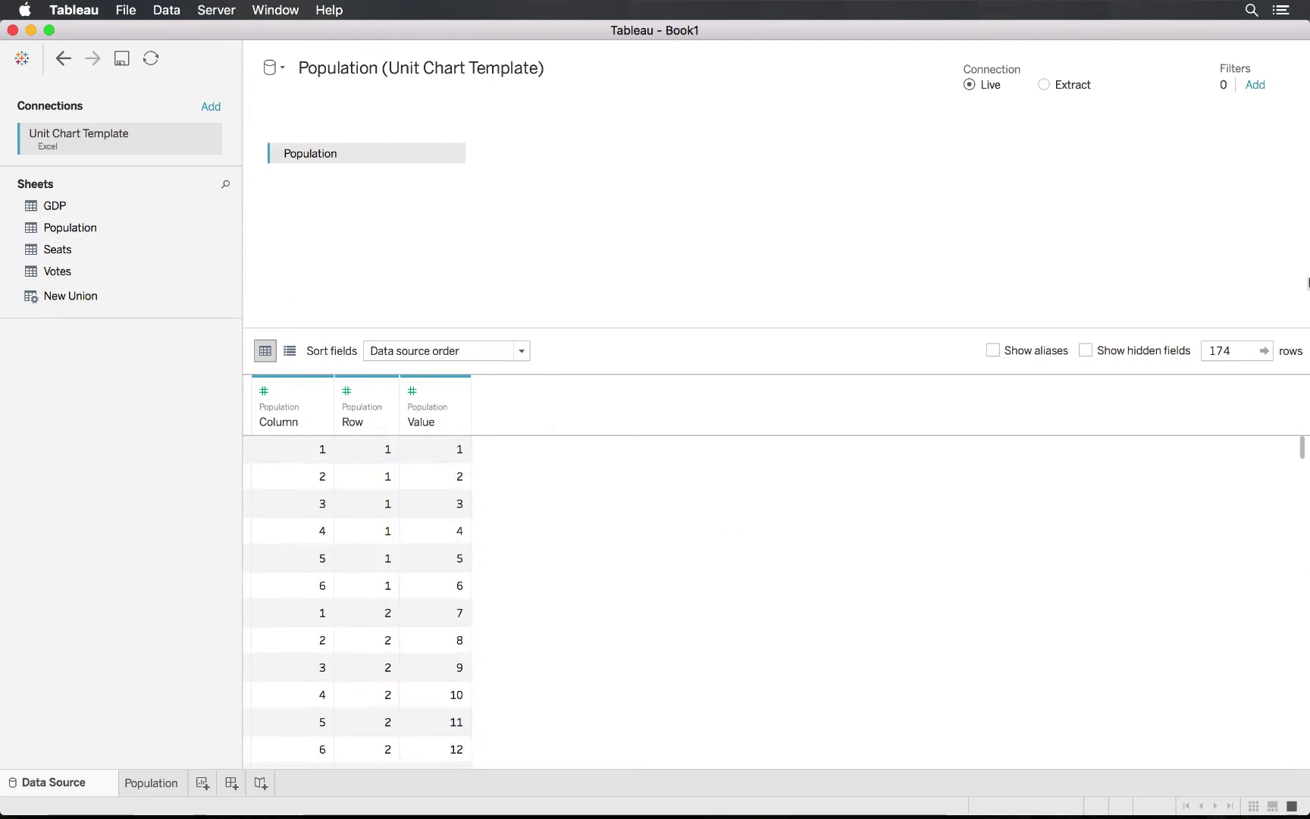
left_click(201, 782)
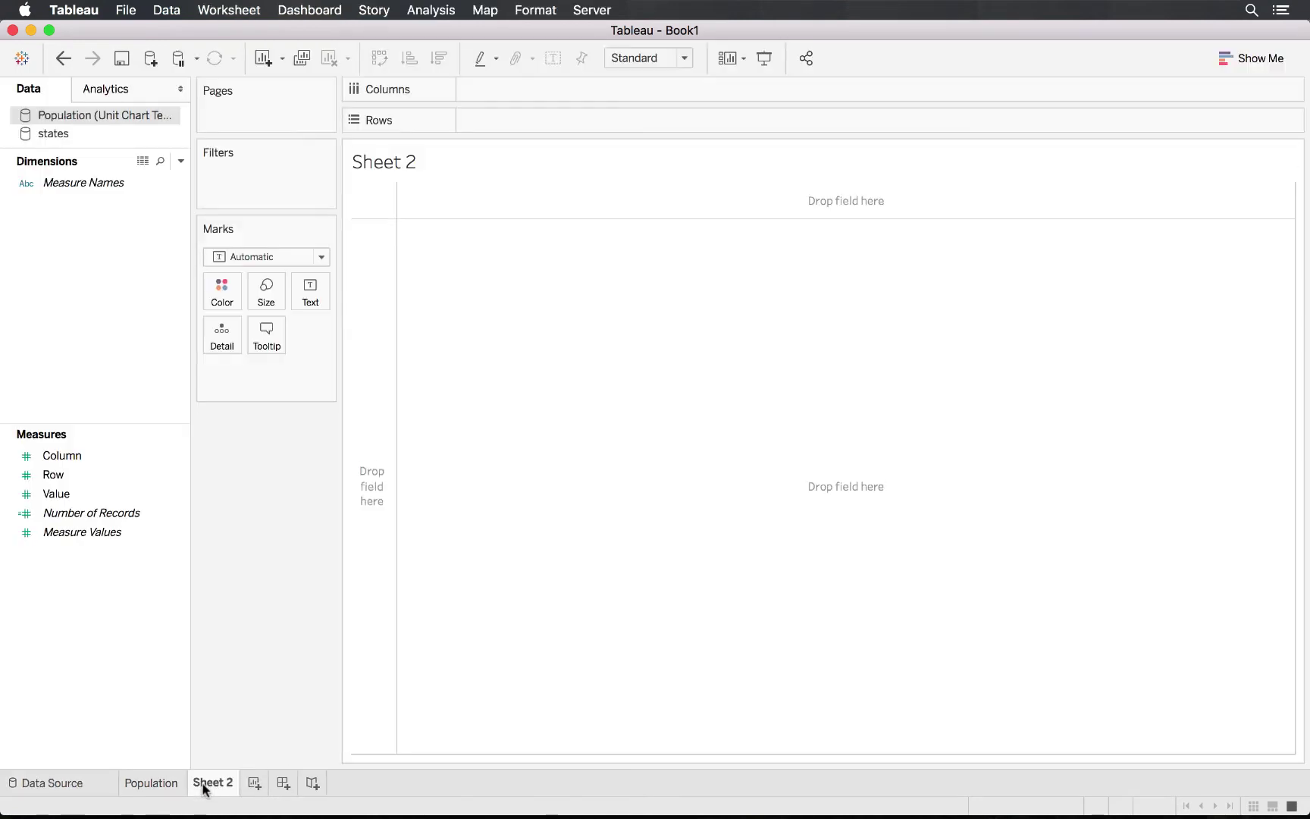
Step: Plot Column against Row with Aggregate Measures off and Value on Detail
left_click_drag(62, 456, 518, 130)
left_click(447, 8)
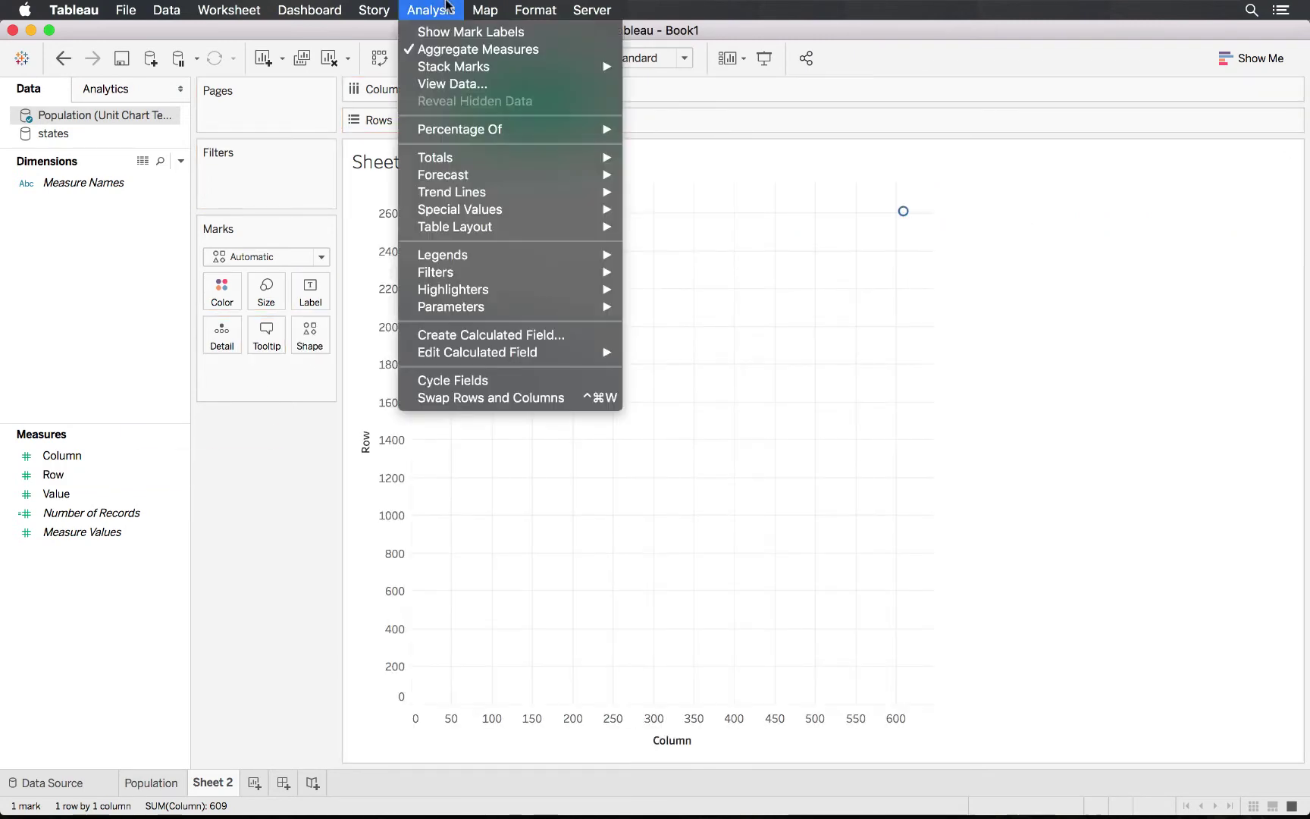
left_click(470, 49)
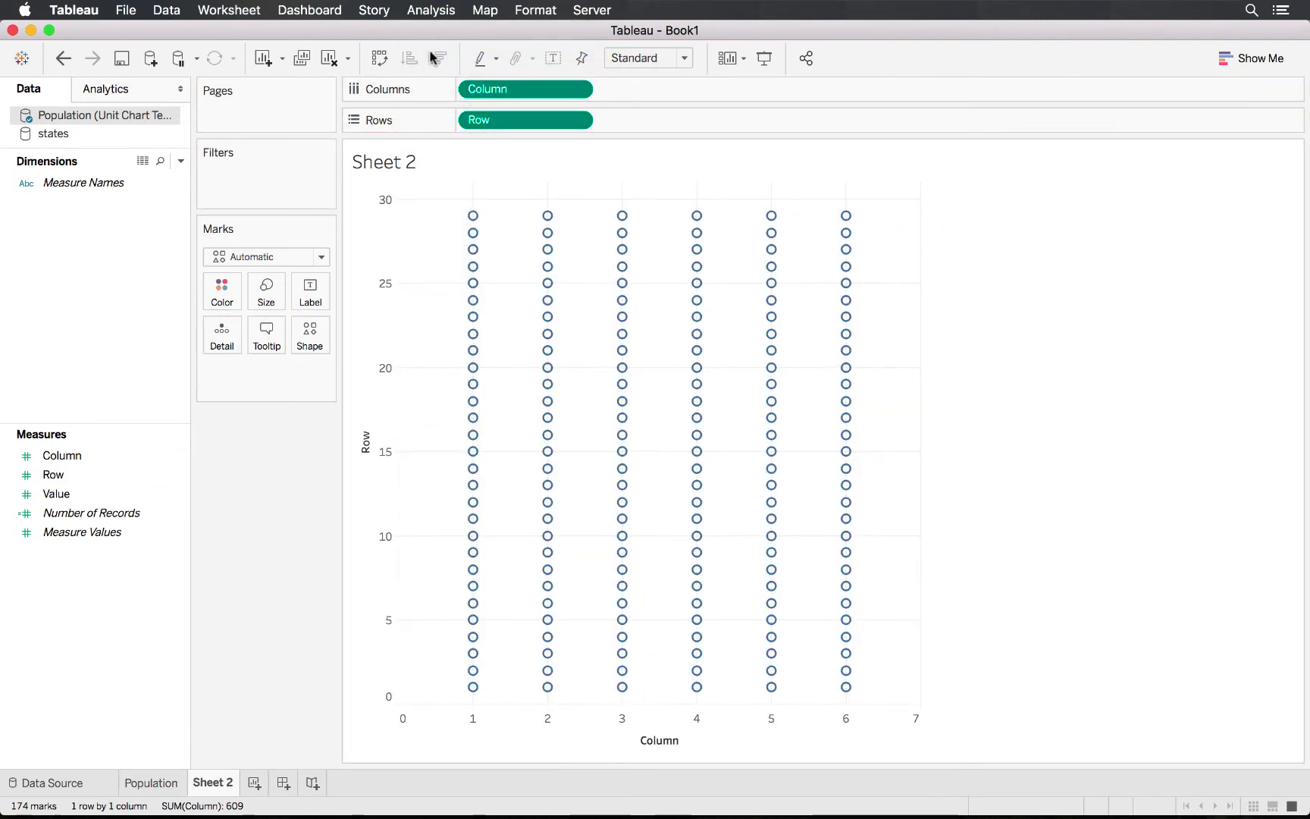
left_click(122, 517)
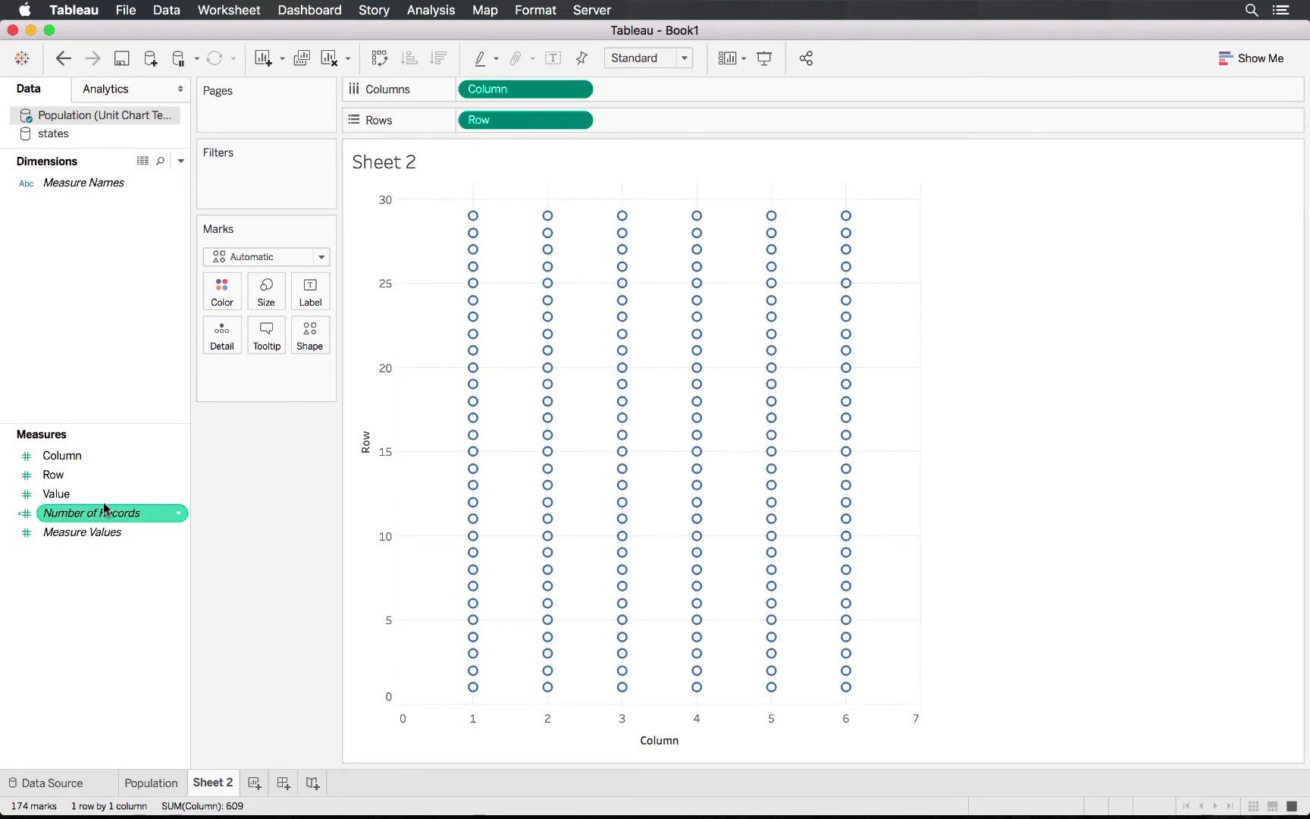
left_click_drag(58, 493, 224, 338)
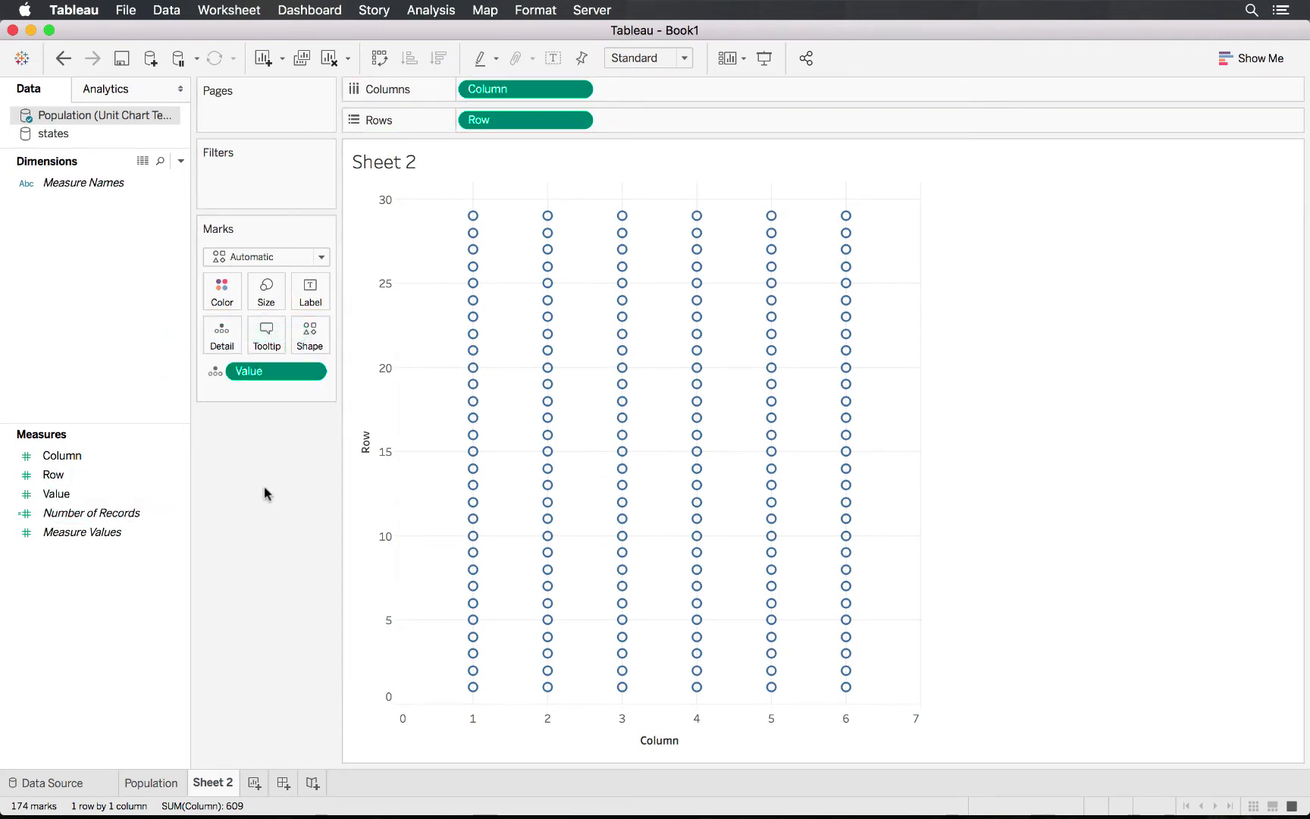
Step: Create a Population Colour calculated field starting with SUM of states' Population (500k)
right_click(74, 597)
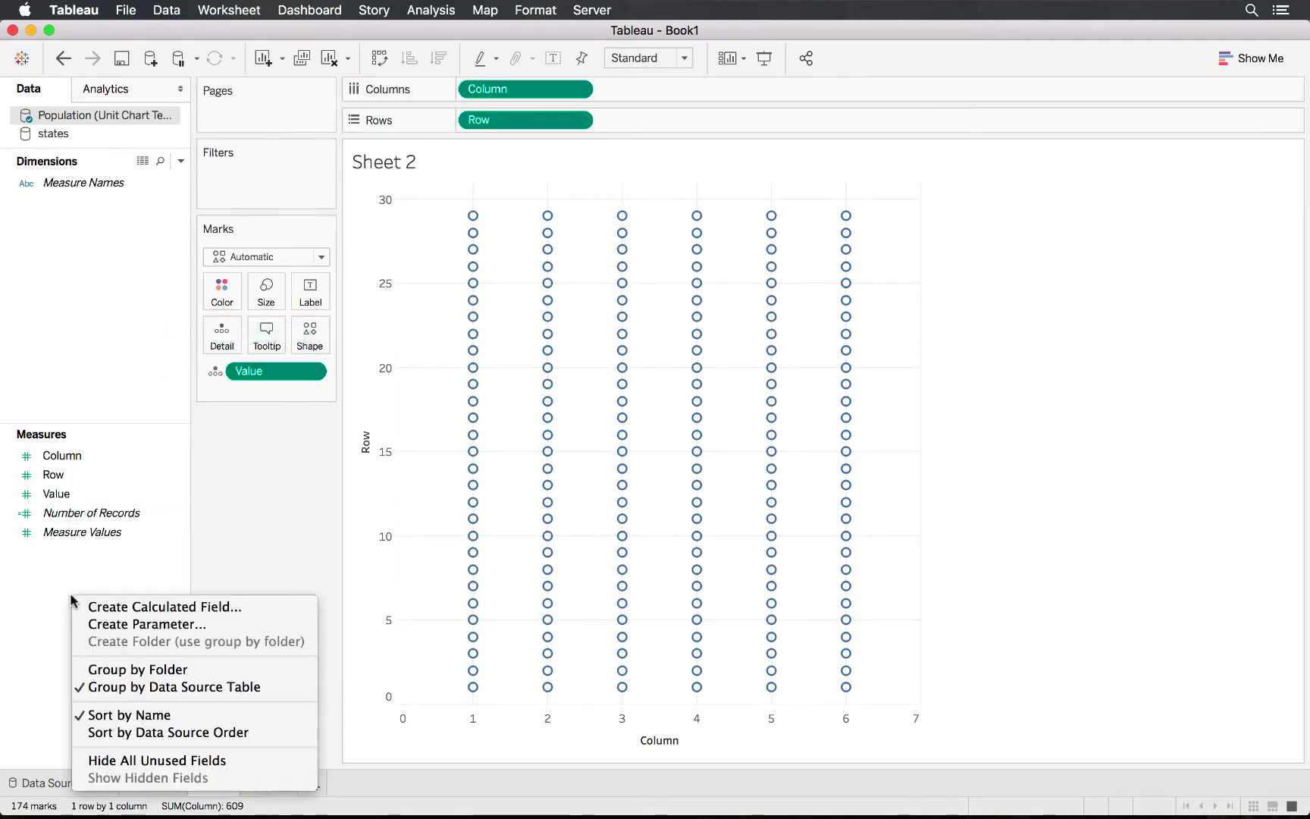
left_click(190, 607)
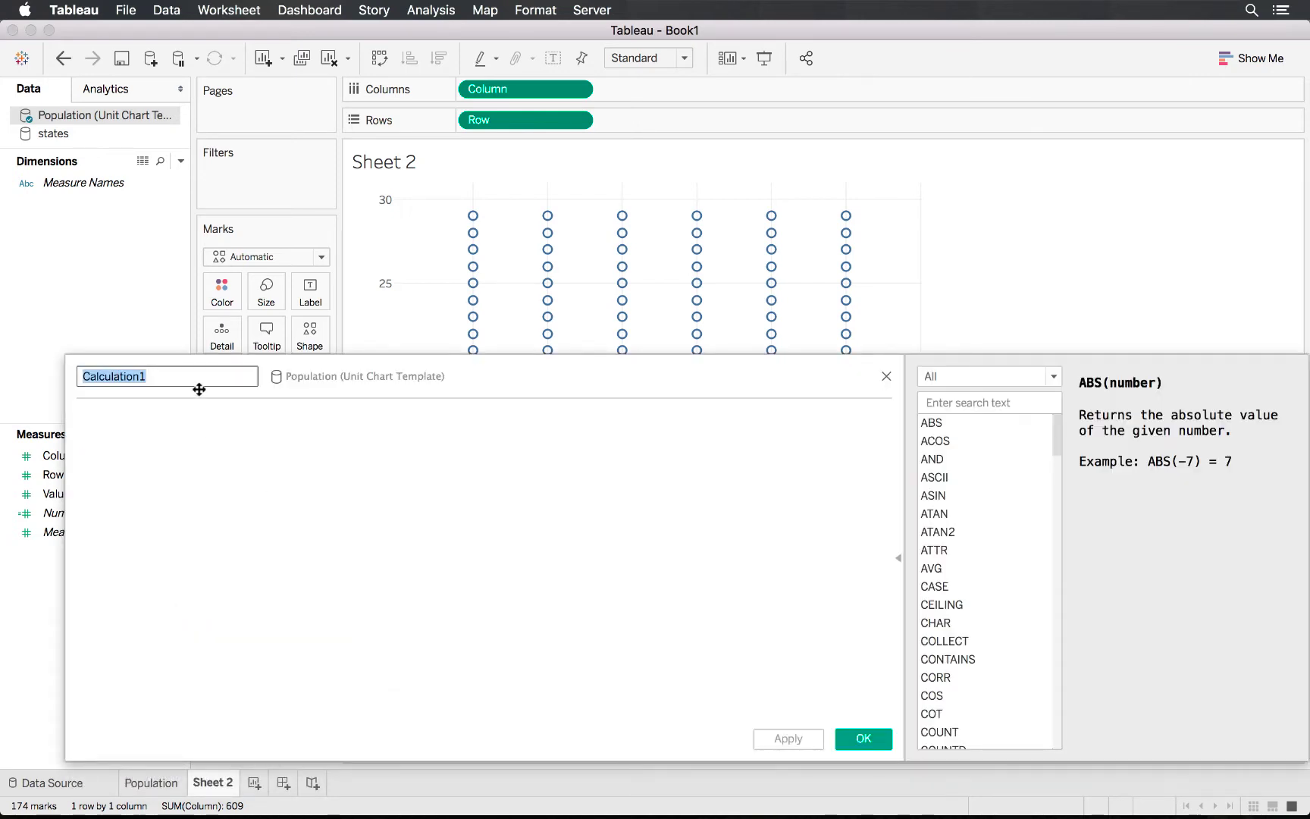
type("Pop")
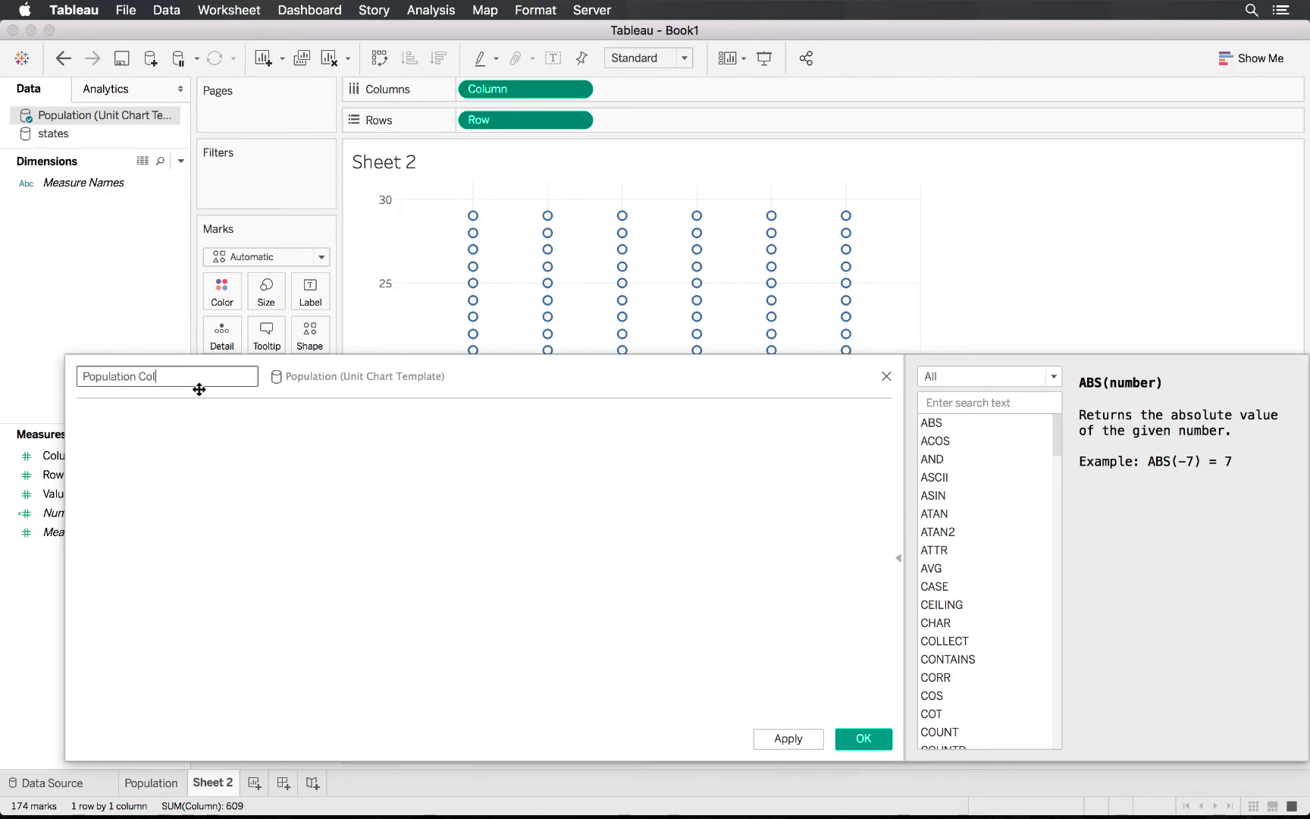
left_click(203, 450)
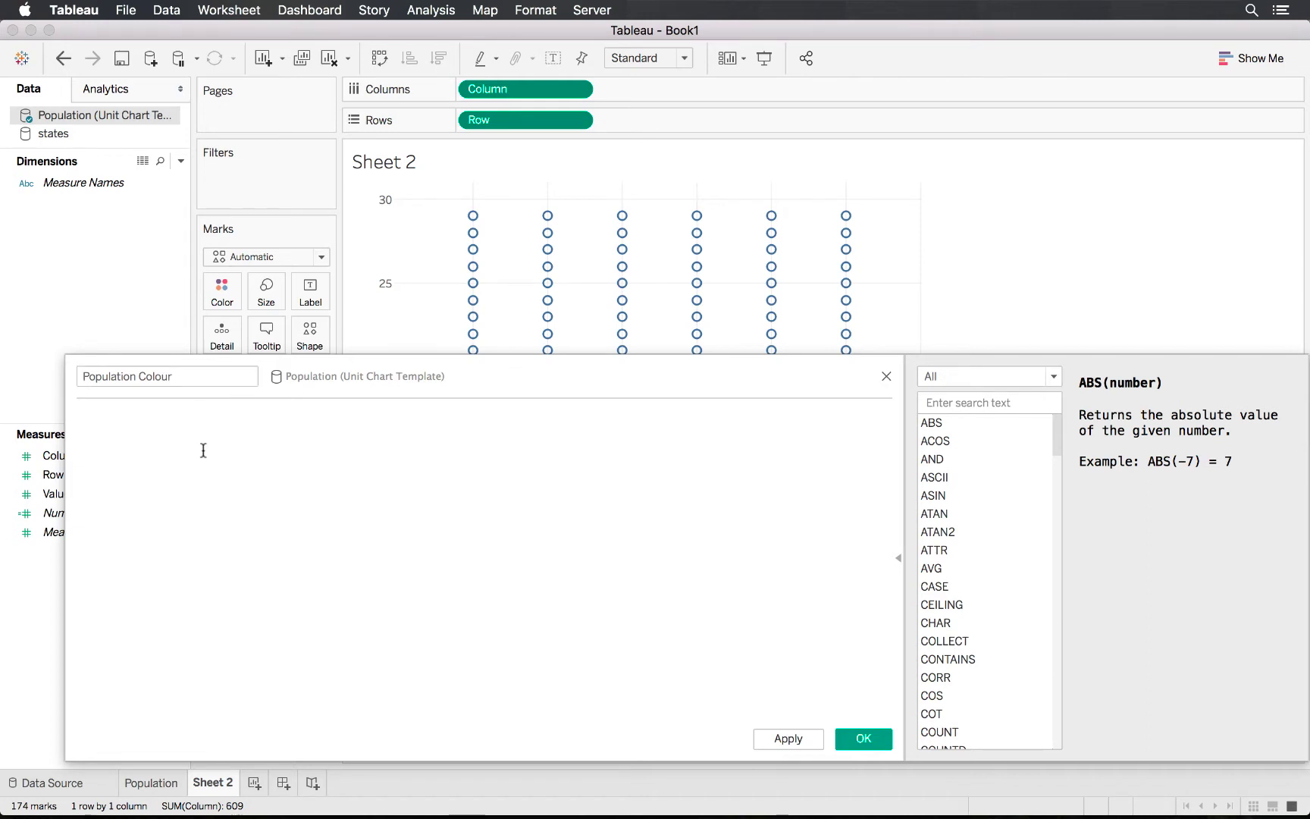
type("sum(")
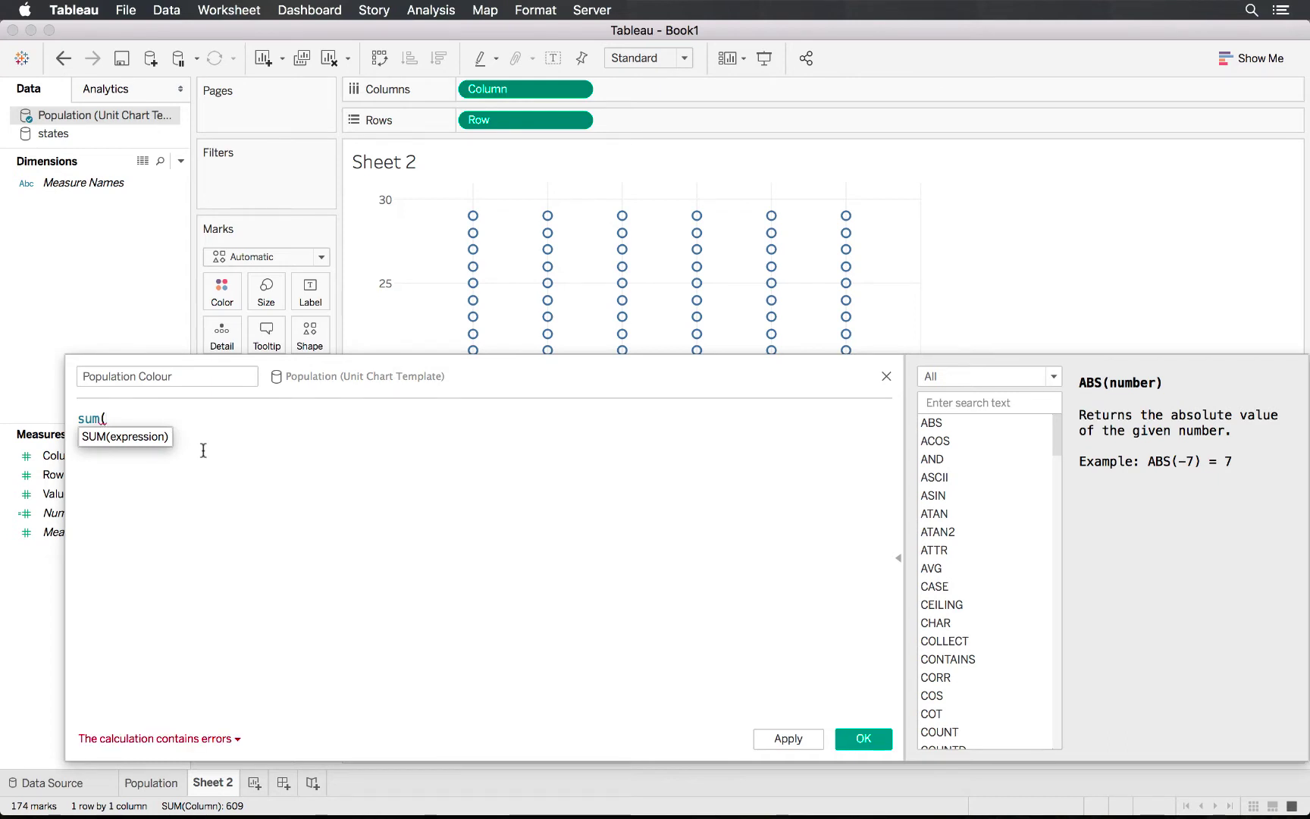
type("po")
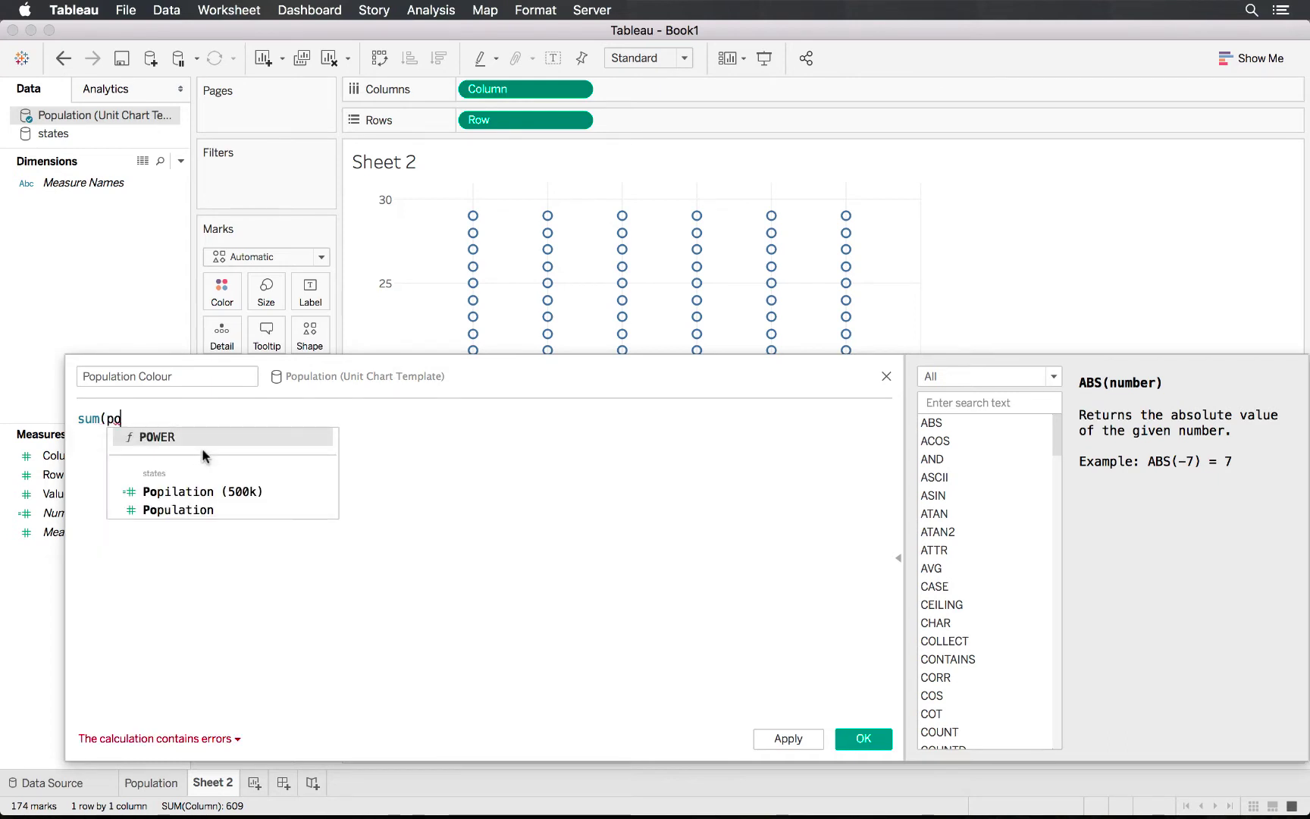
left_click(204, 491)
type(")")
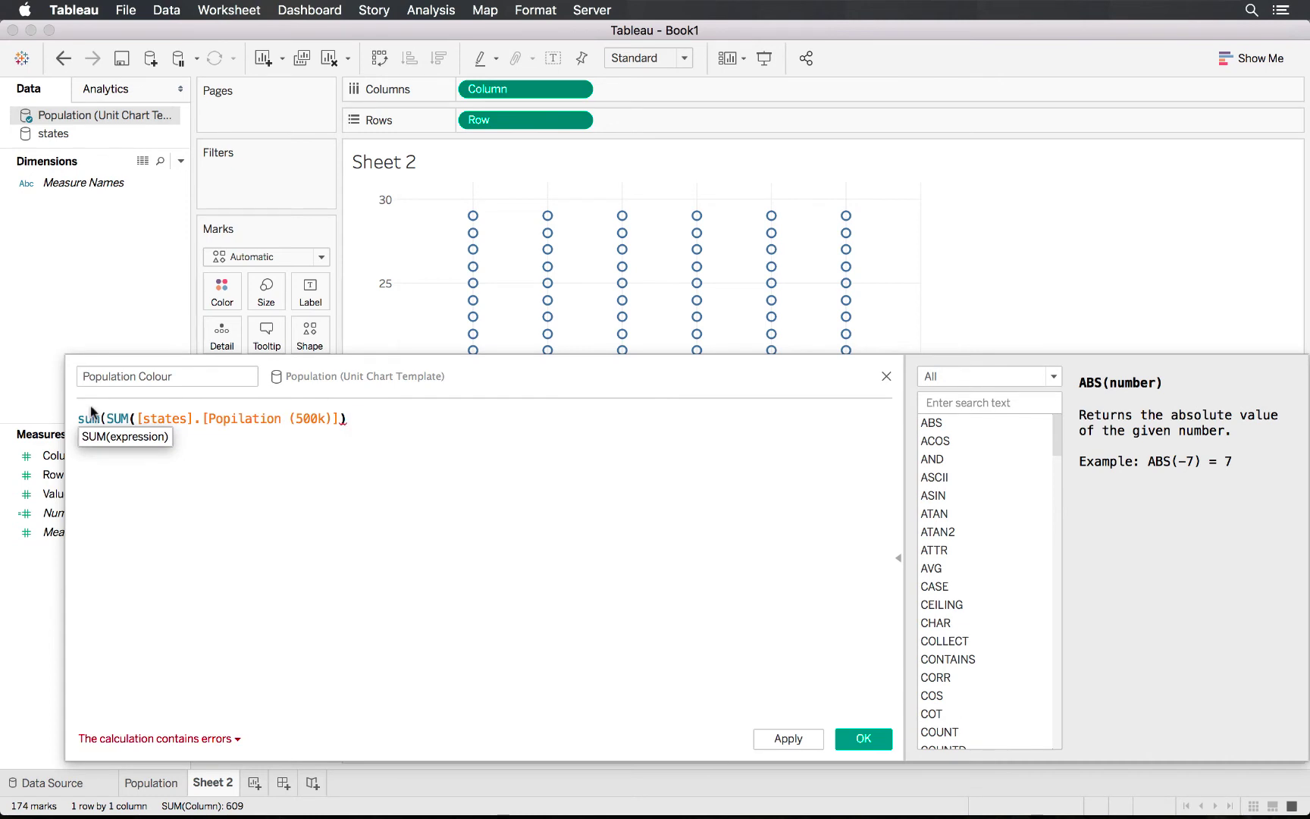
Step: Complete the formula as SUM([states].[Population (500k)])>=SUM([Value]), fixing the Value reference
left_click(111, 417)
key("BackSpace")
key("BackSpace")
key("BackSpace")
key("BackSpace")
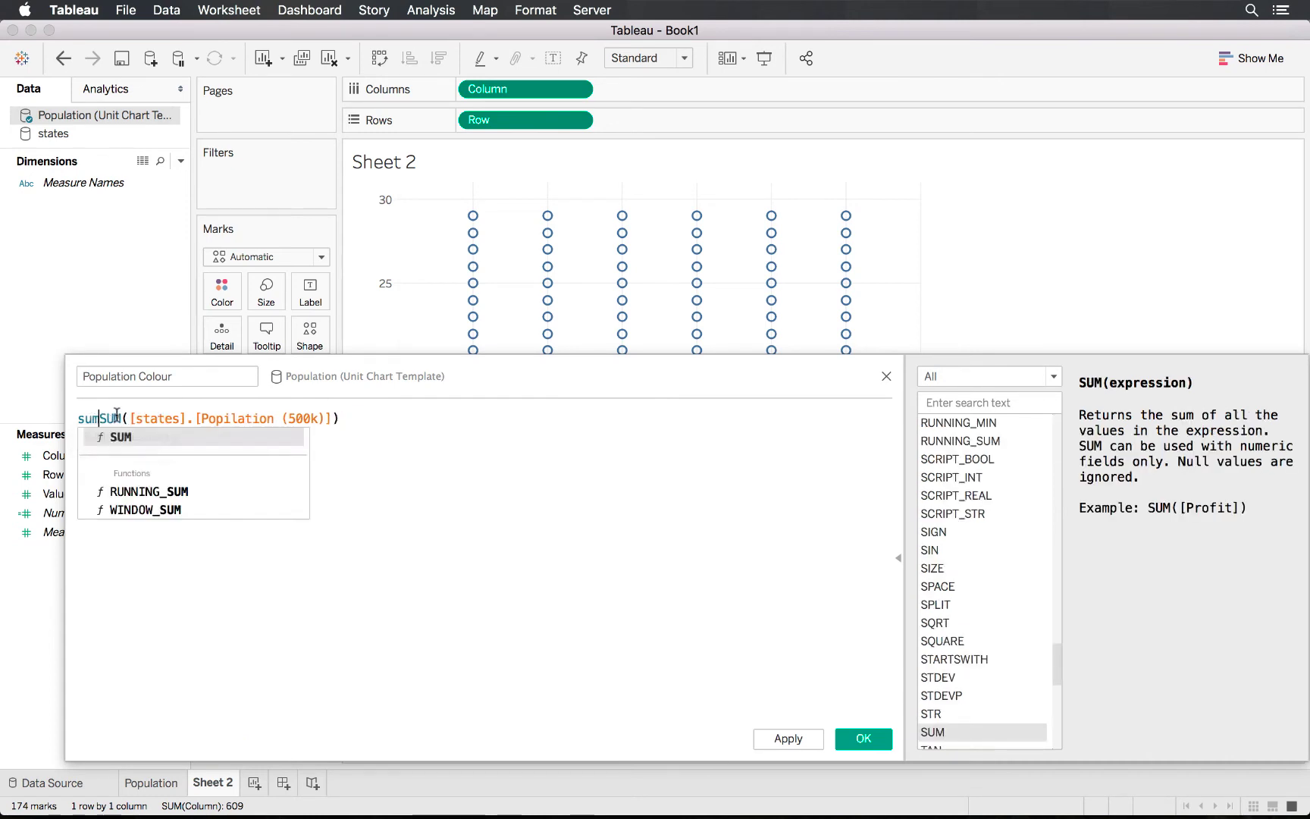
left_click(422, 414)
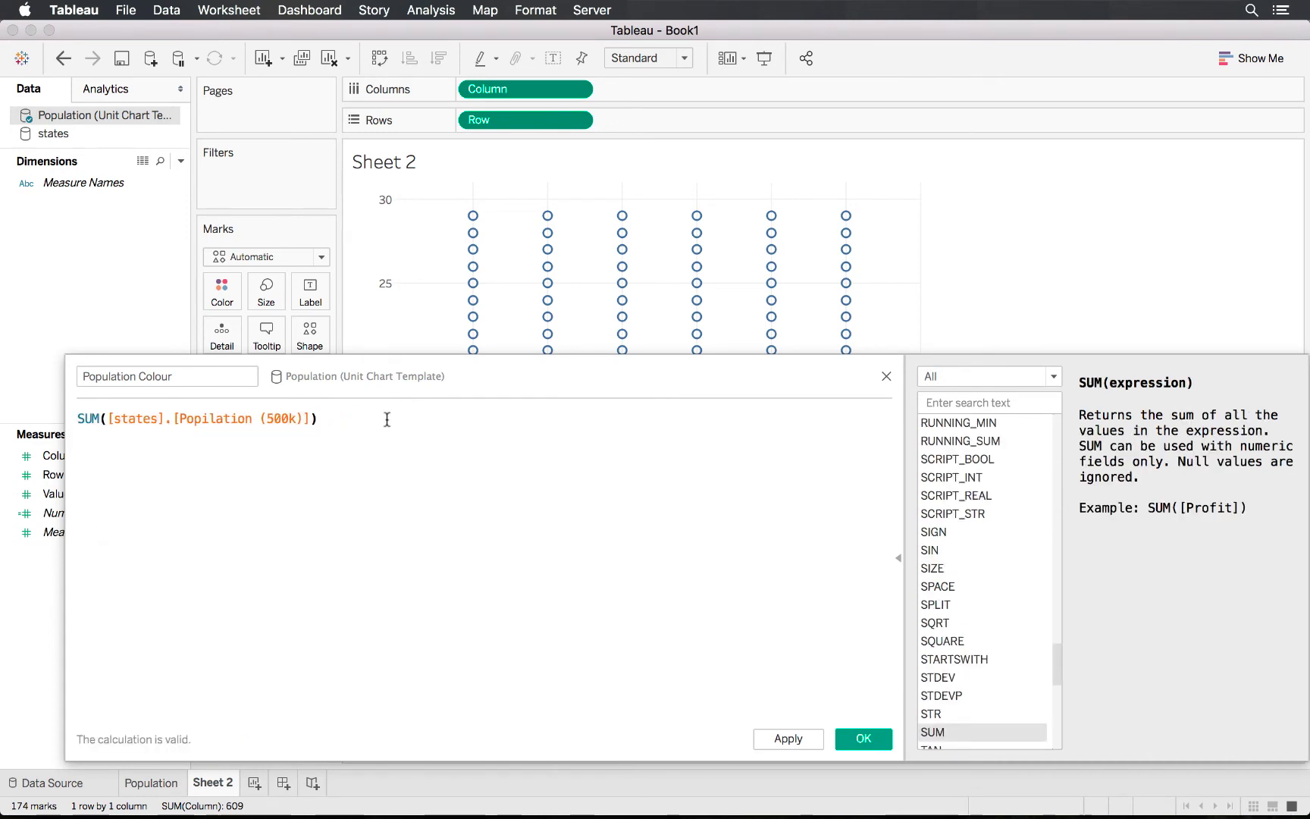
type(">=value")
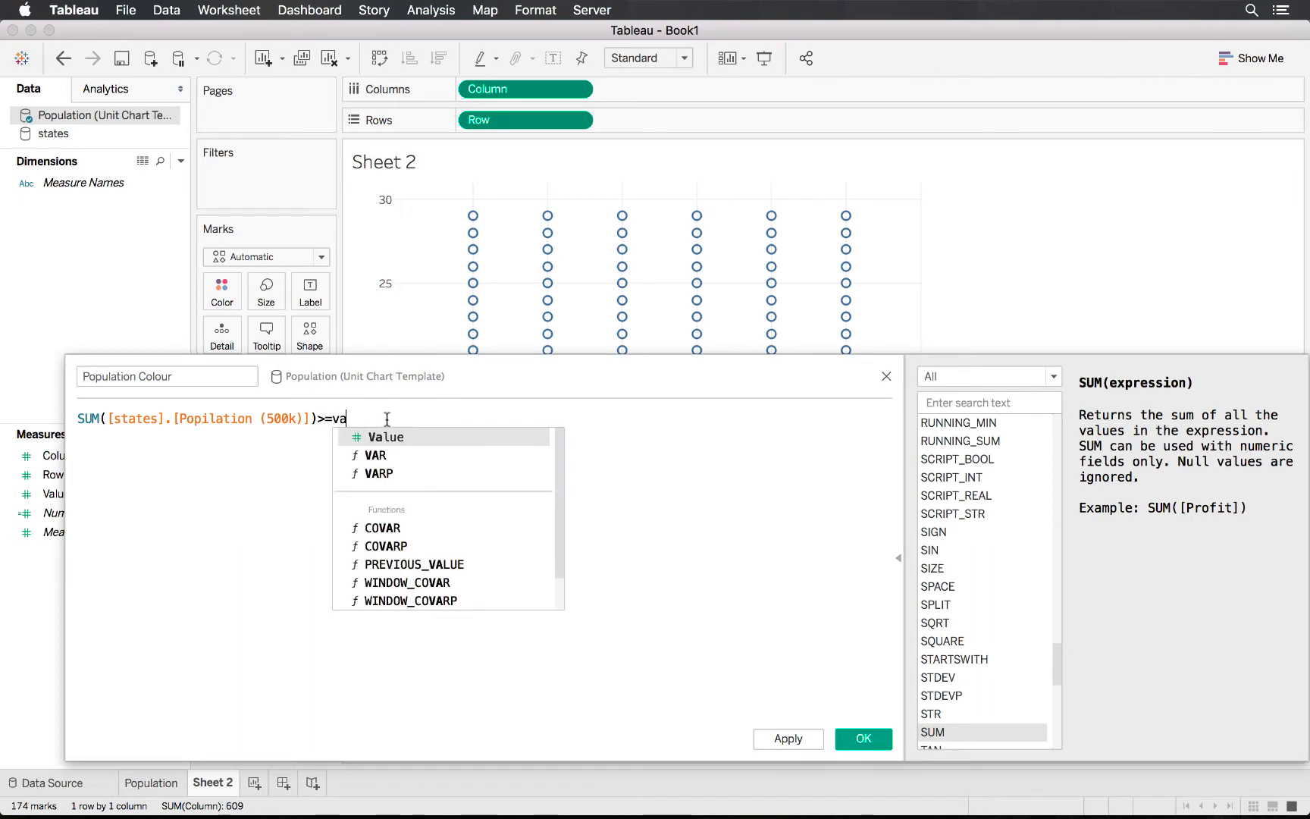
key("BackSpace")
key("BackSpace")
key("BackSpace")
key("BackSpace")
key("BackSpace")
type("sum(")
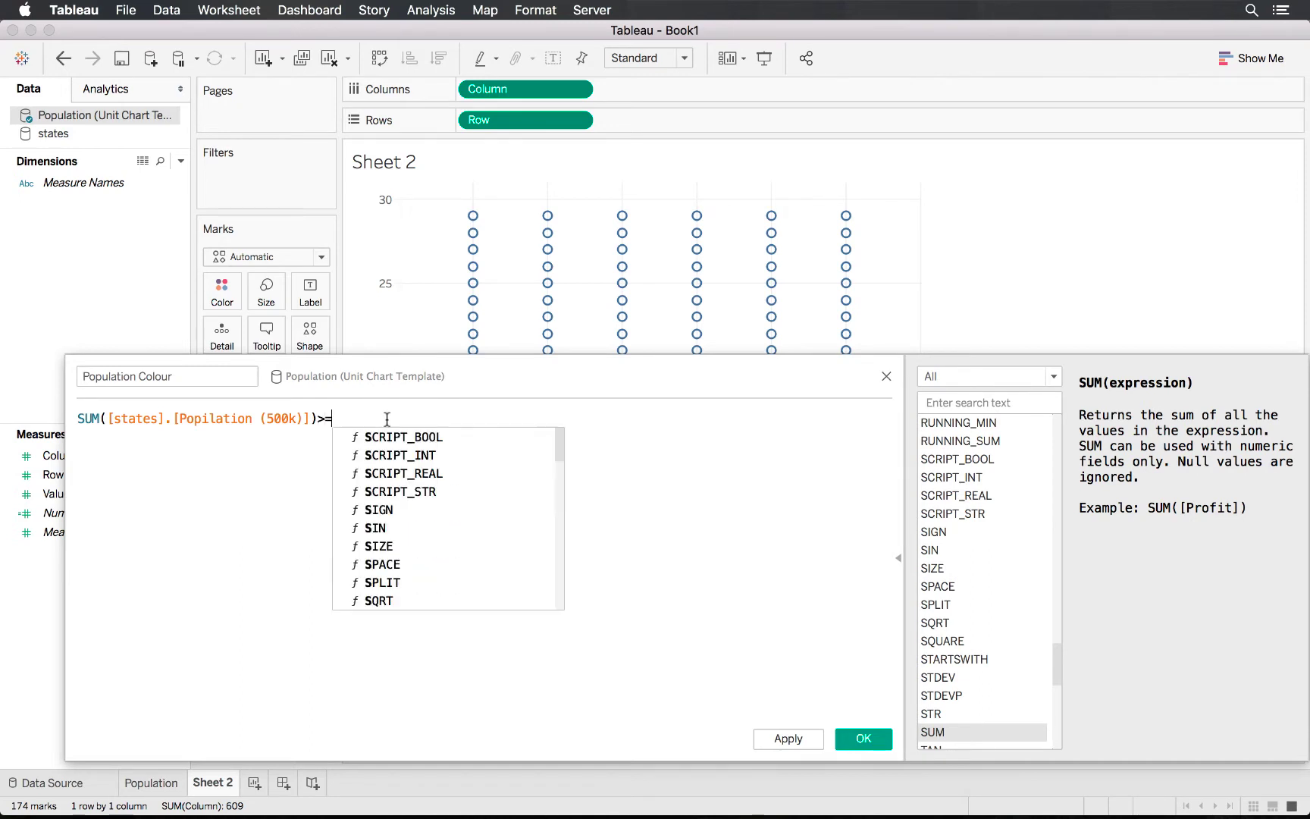
type("value)")
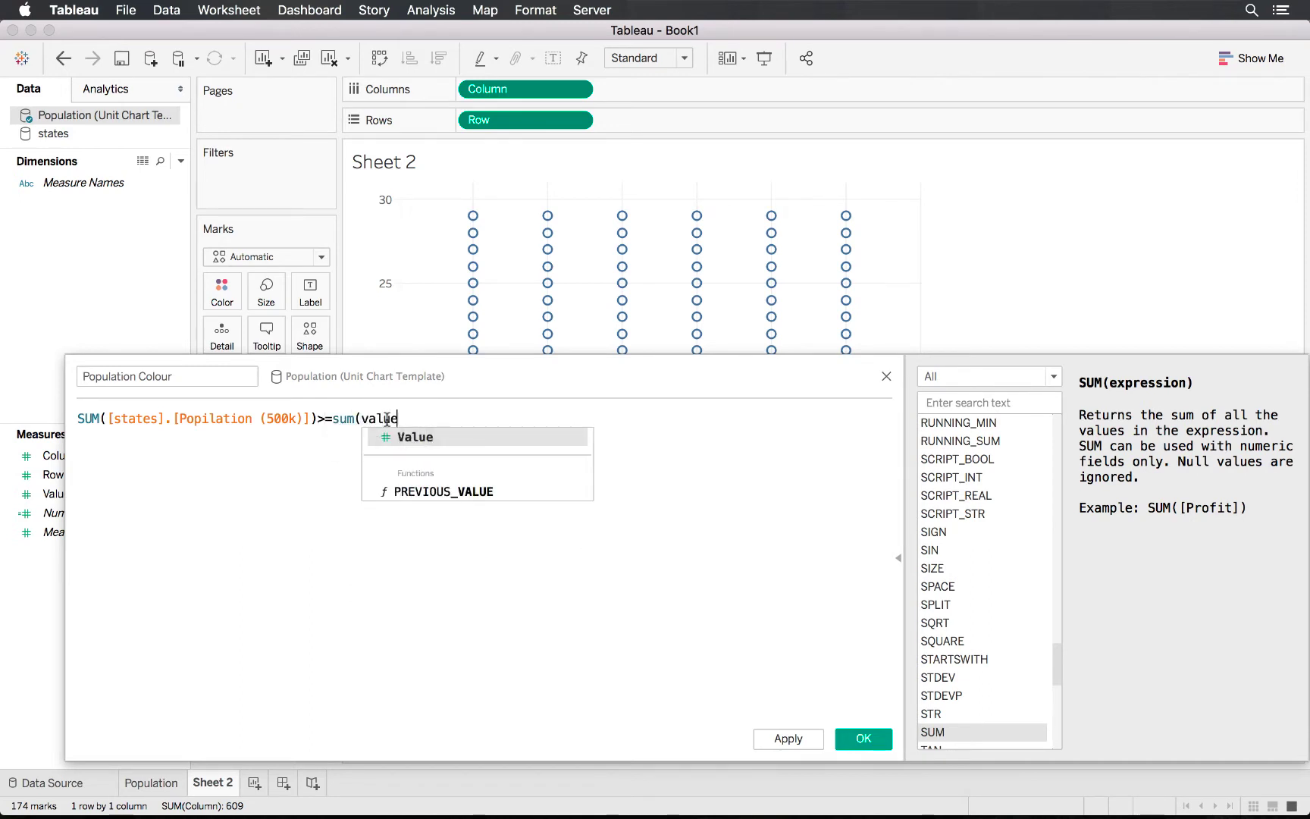
left_click(789, 739)
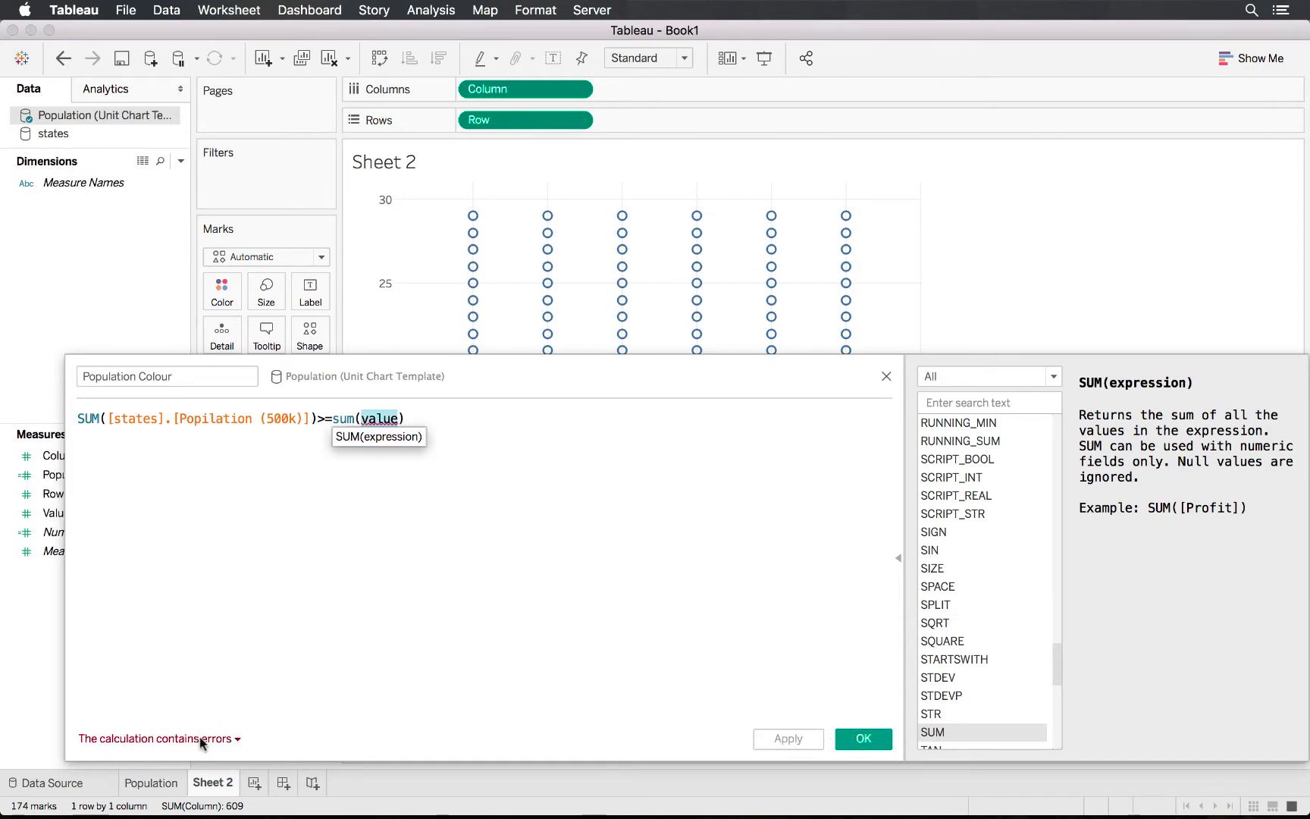
left_click(397, 417)
key("BackSpace")
key("BackSpace")
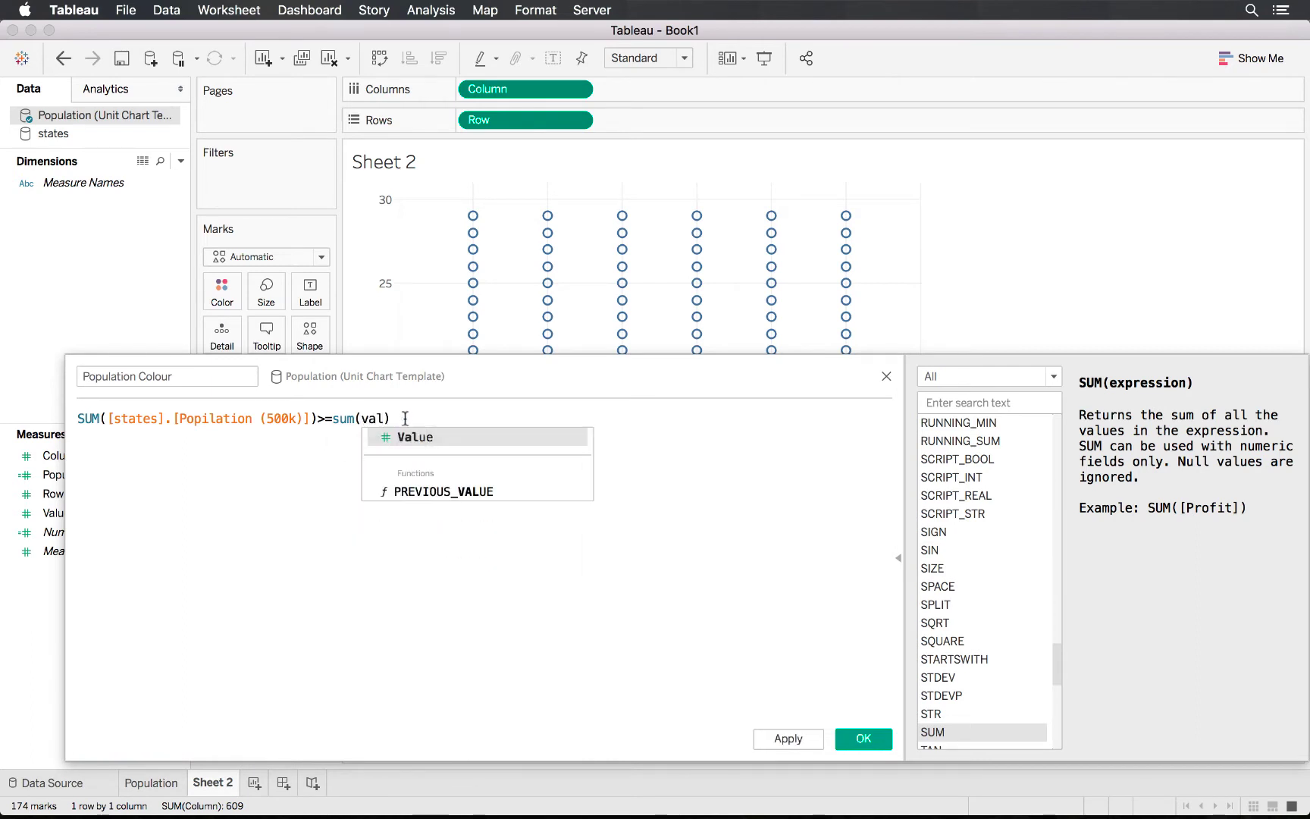
key("Return")
Step: Save the Population Colour calculation and colour the unit marks by it
left_click(846, 733)
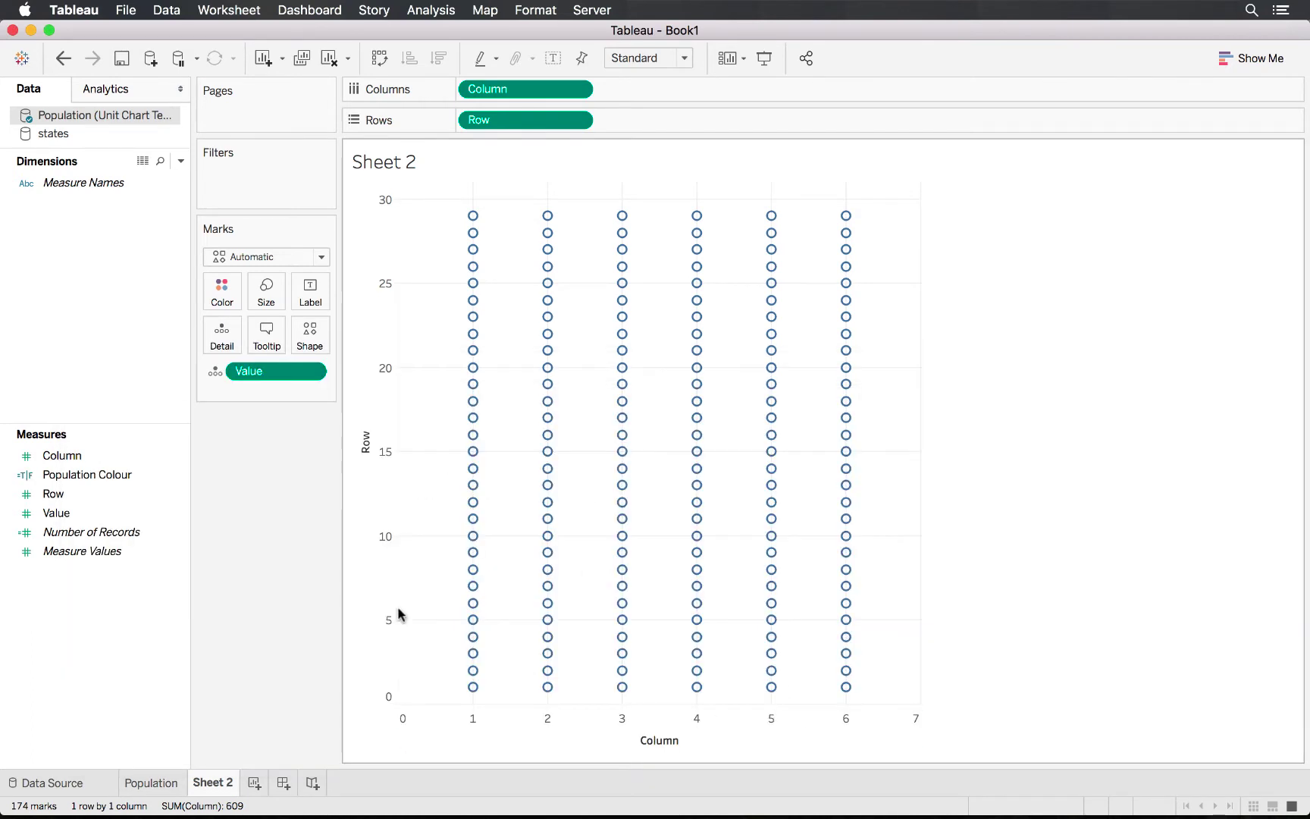
left_click(94, 477)
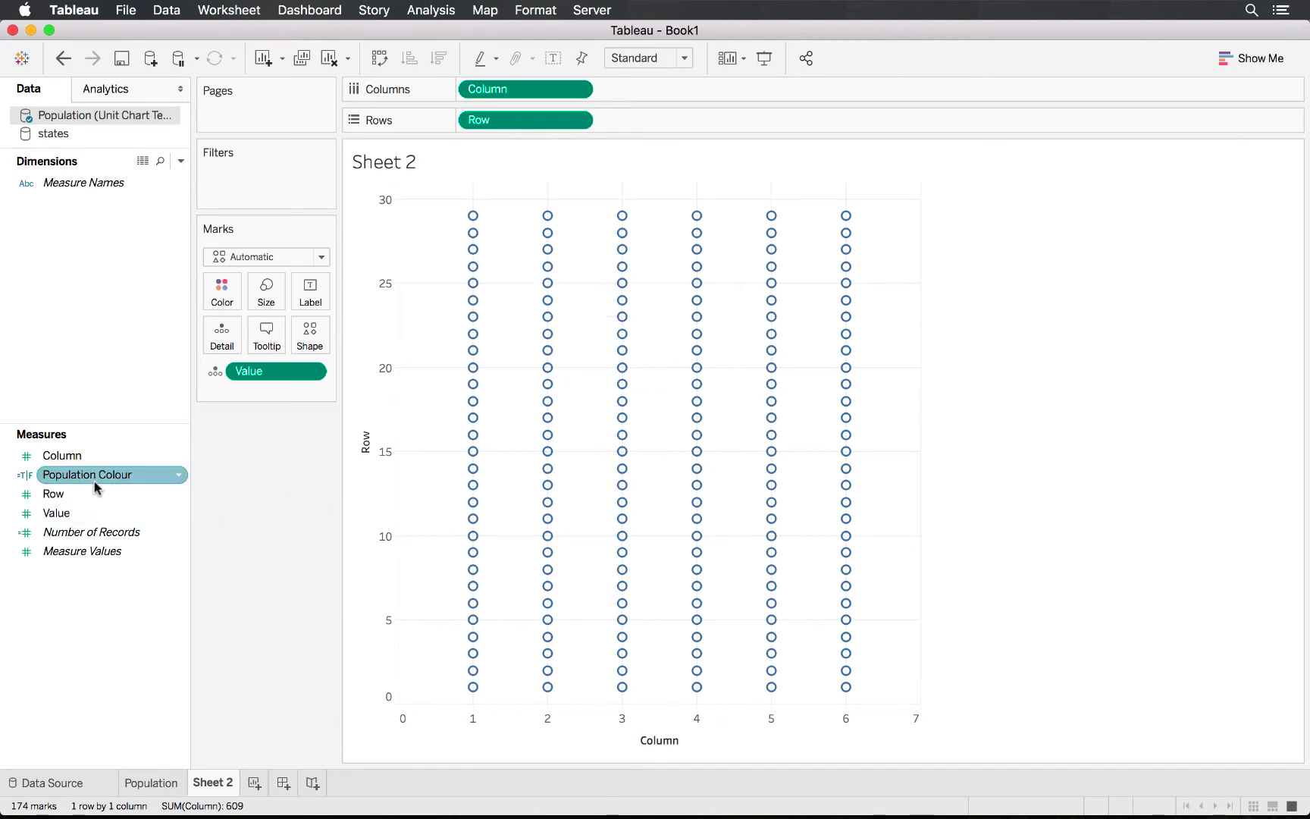
left_click_drag(97, 486, 222, 294)
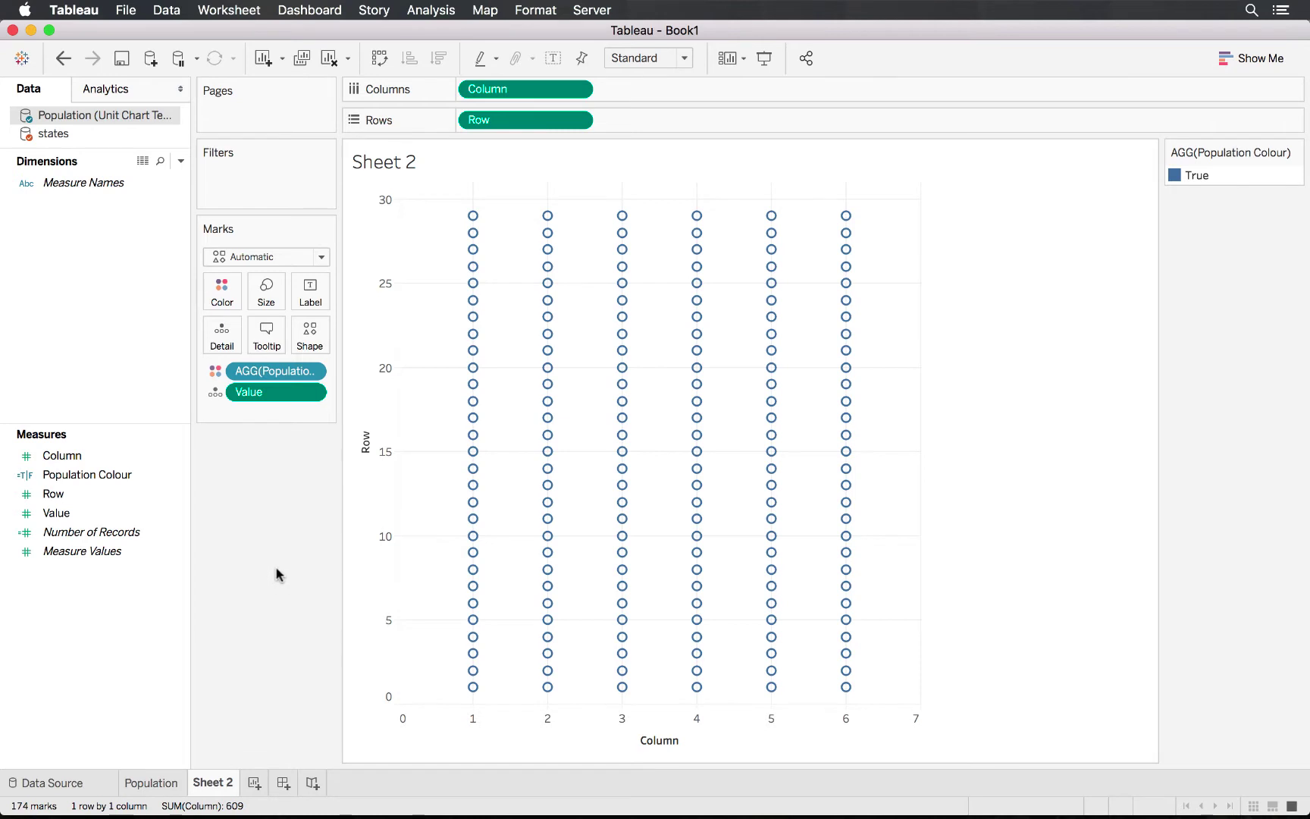
Step: Filter the chart by the states Country field to Denmark only
left_click(80, 135)
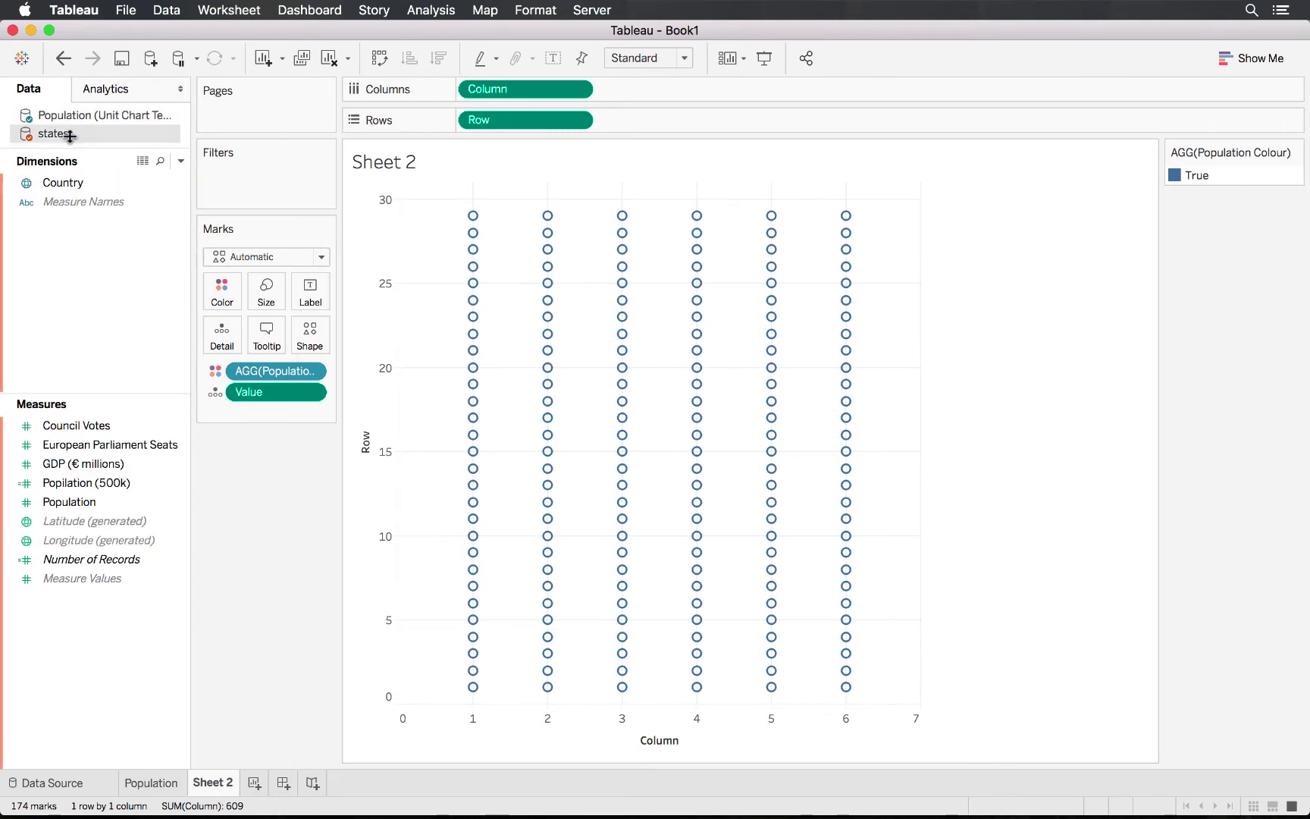
left_click_drag(60, 182, 245, 172)
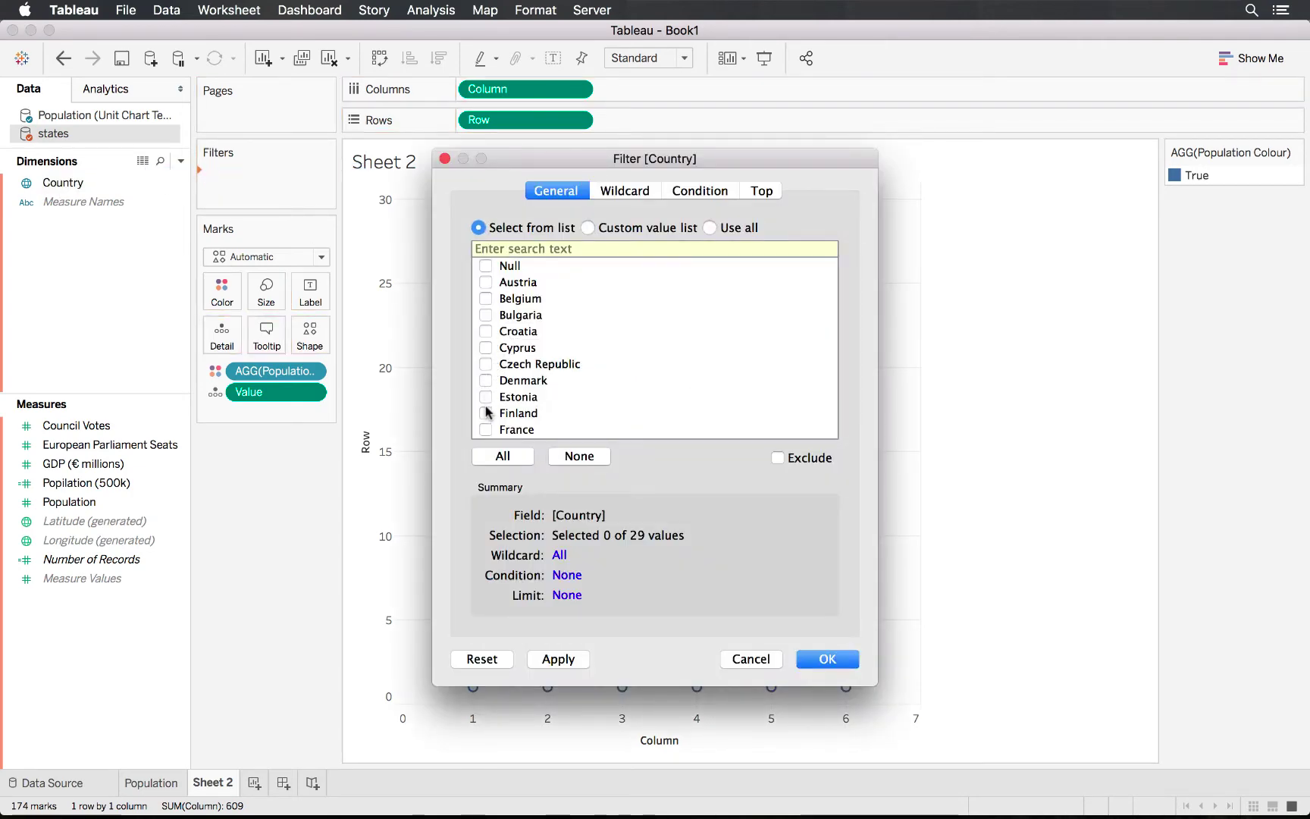
left_click(485, 379)
left_click(827, 660)
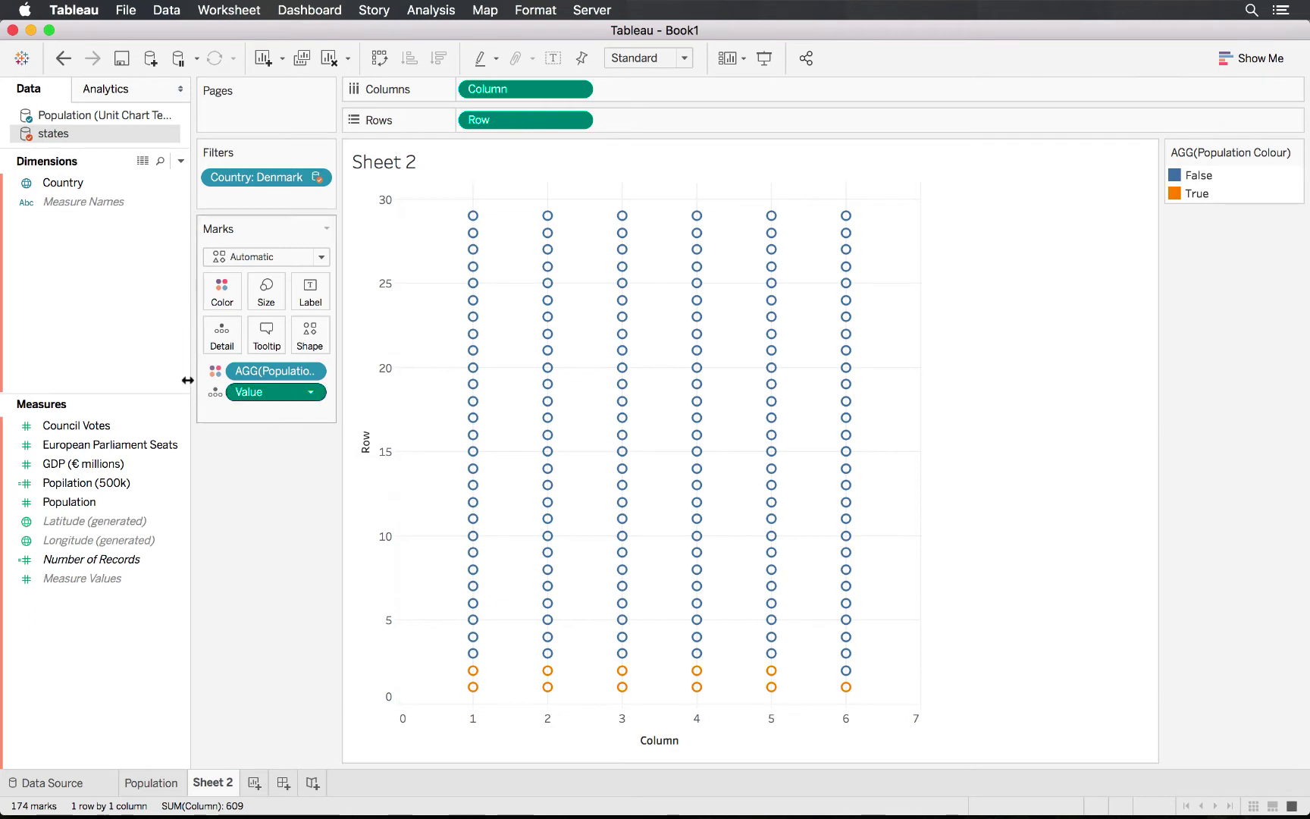
Step: Keep True units blue and colour False units light grey from Seattle Grays
left_click(220, 292)
left_click(292, 352)
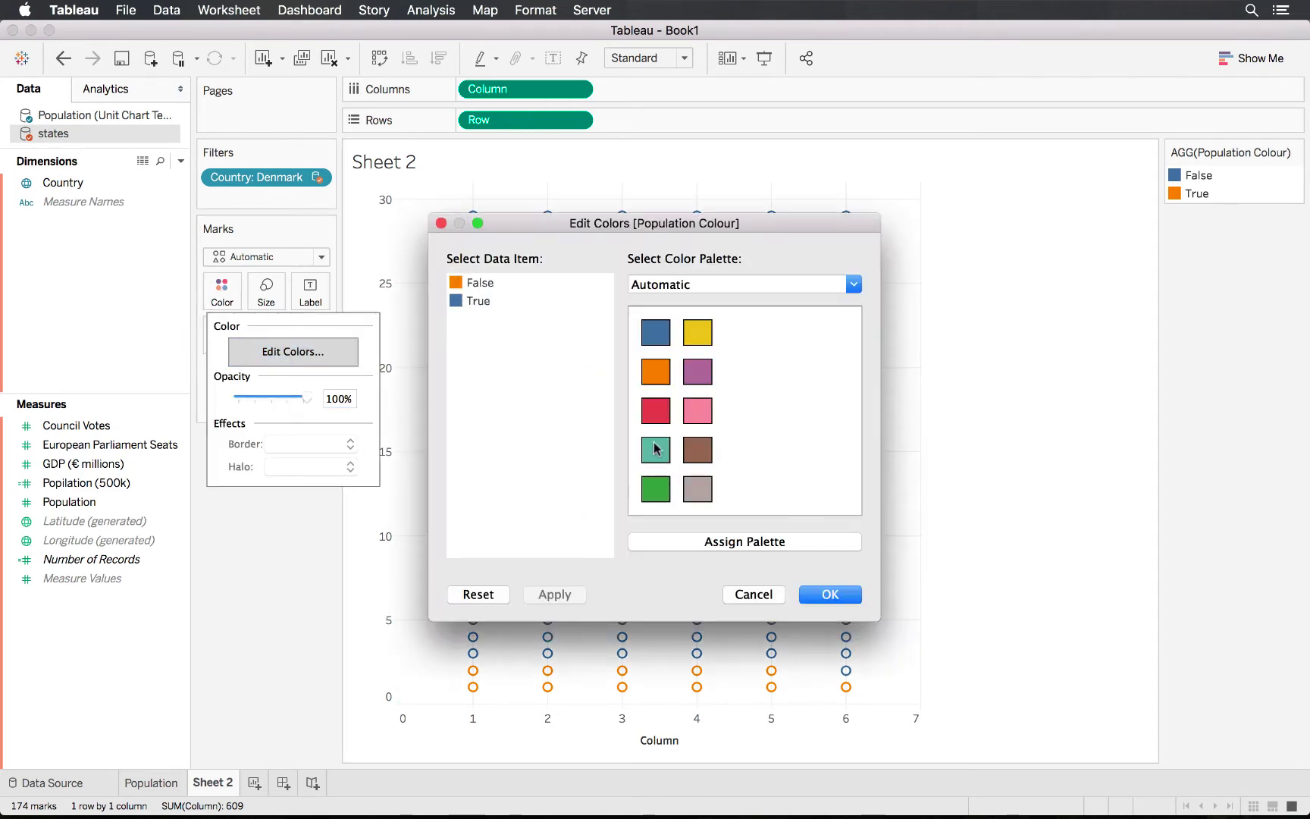
left_click(656, 334)
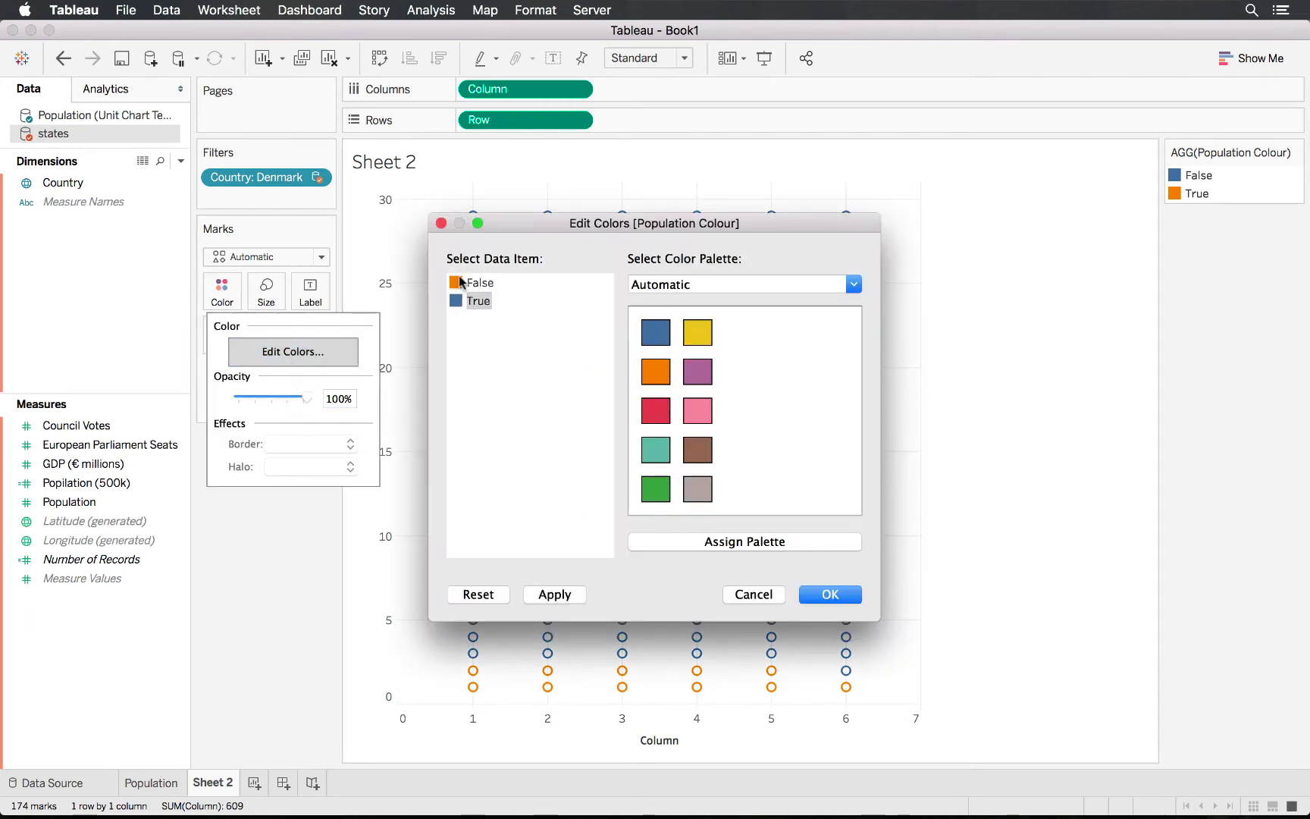
left_click(477, 283)
left_click(815, 282)
left_click(750, 271)
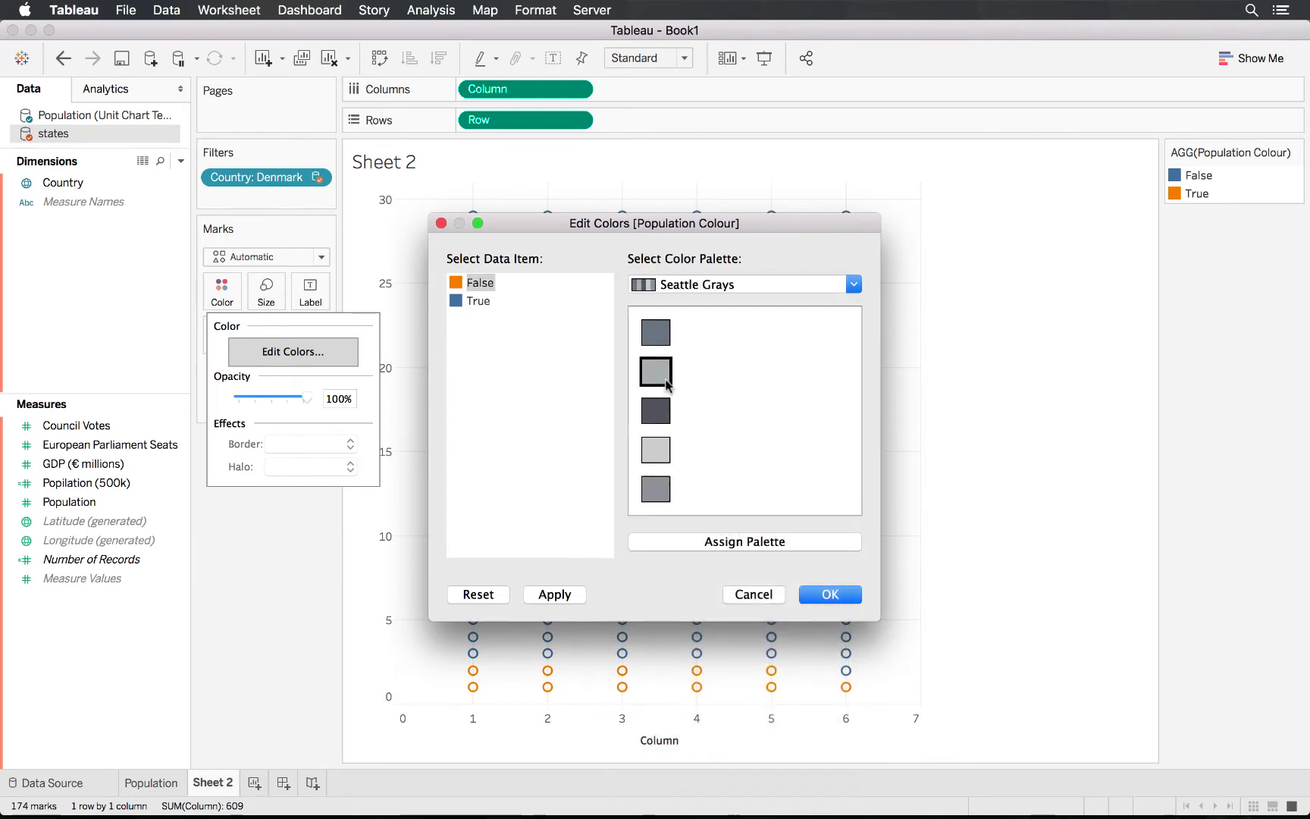
left_click(656, 450)
left_click(830, 595)
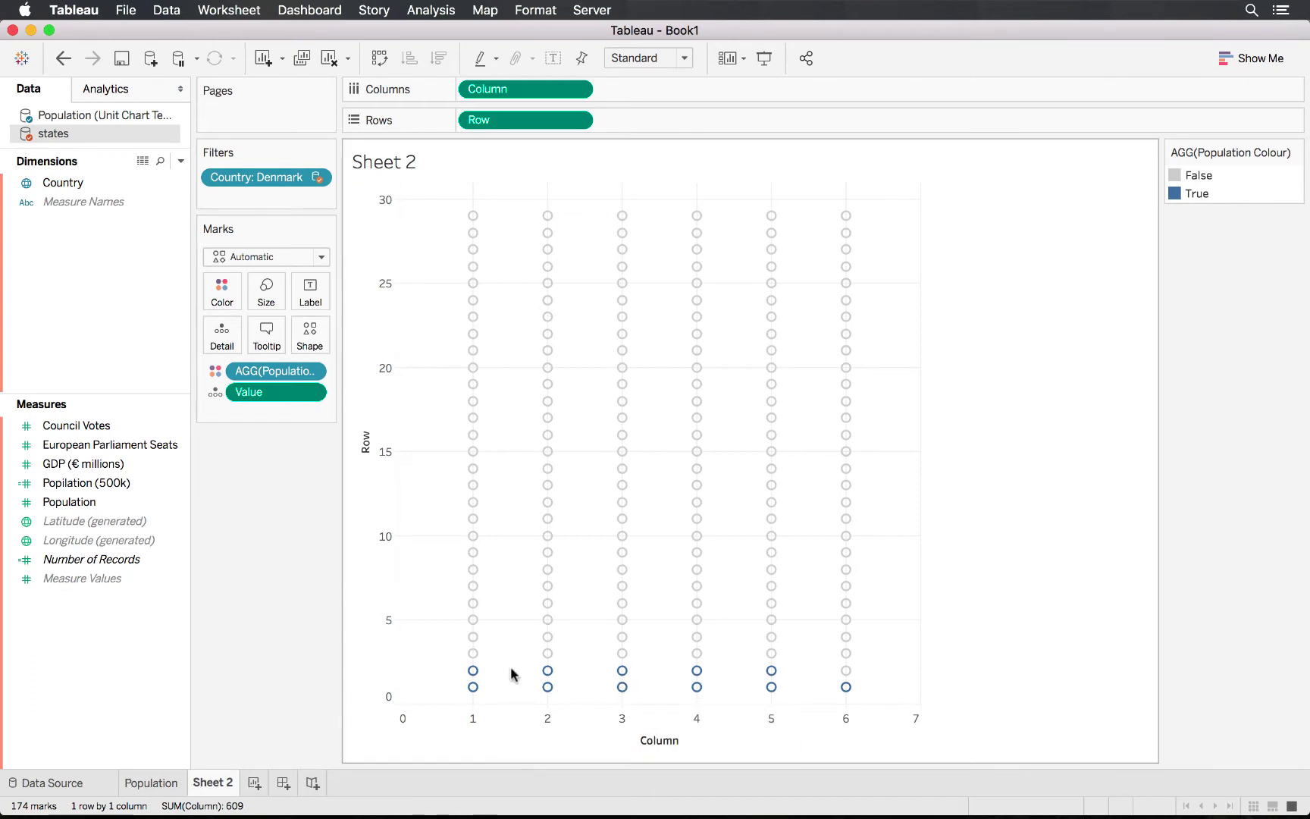
Step: Rename Sheet 2 to 'Population Unit'
double_click(218, 783)
type("Population")
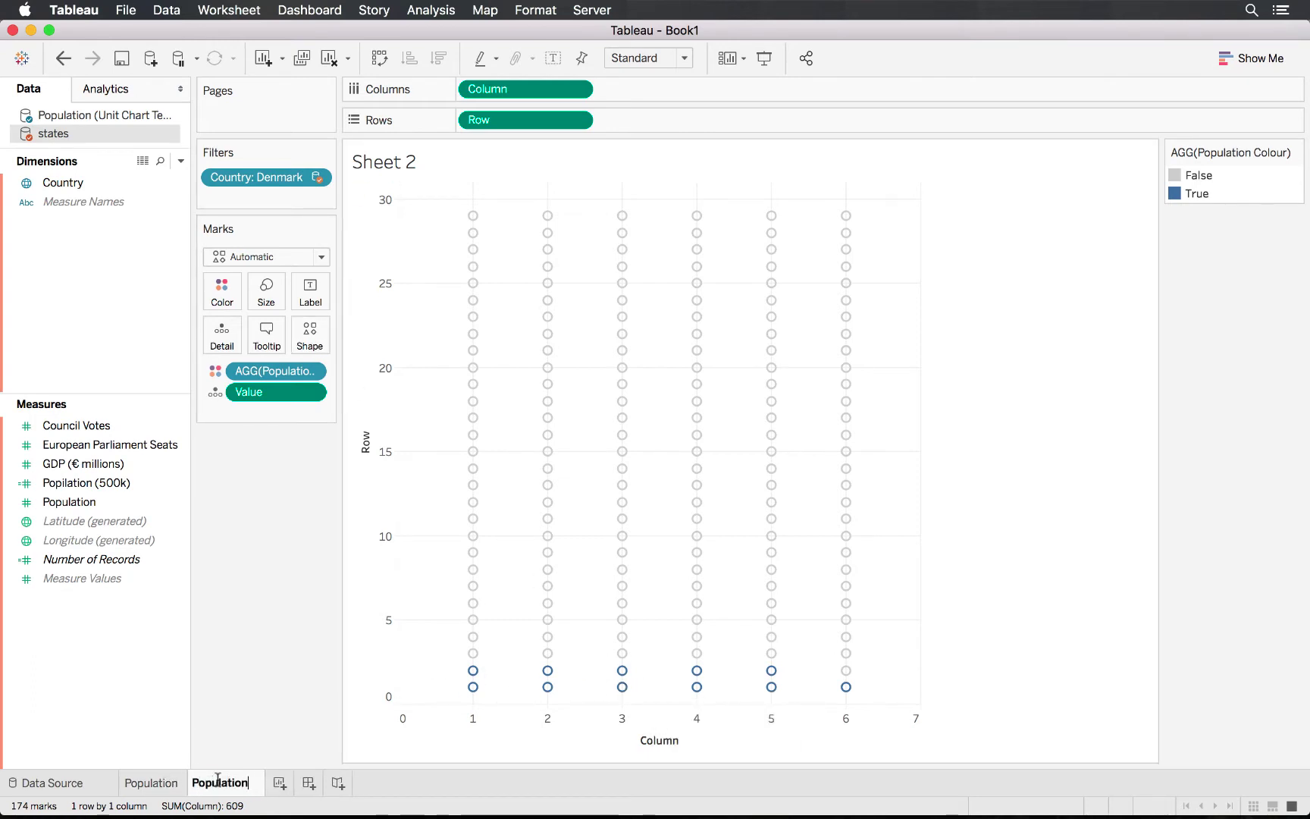
type(" unit Ch")
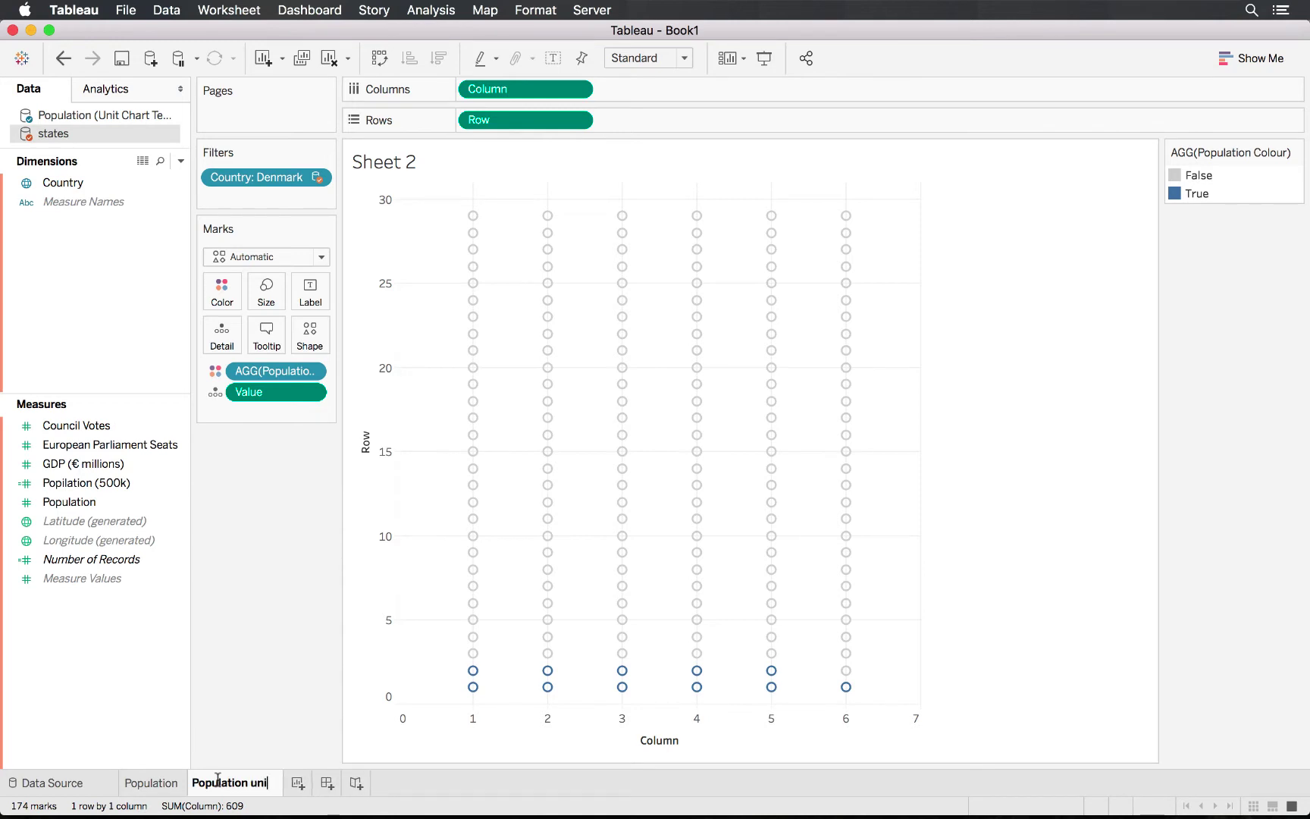
key("BackSpace")
key("BackSpace")
key("BackSpace")
key("BackSpace")
key("BackSpace")
key("BackSpace")
key("BackSpace")
type("Unit")
key("Return")
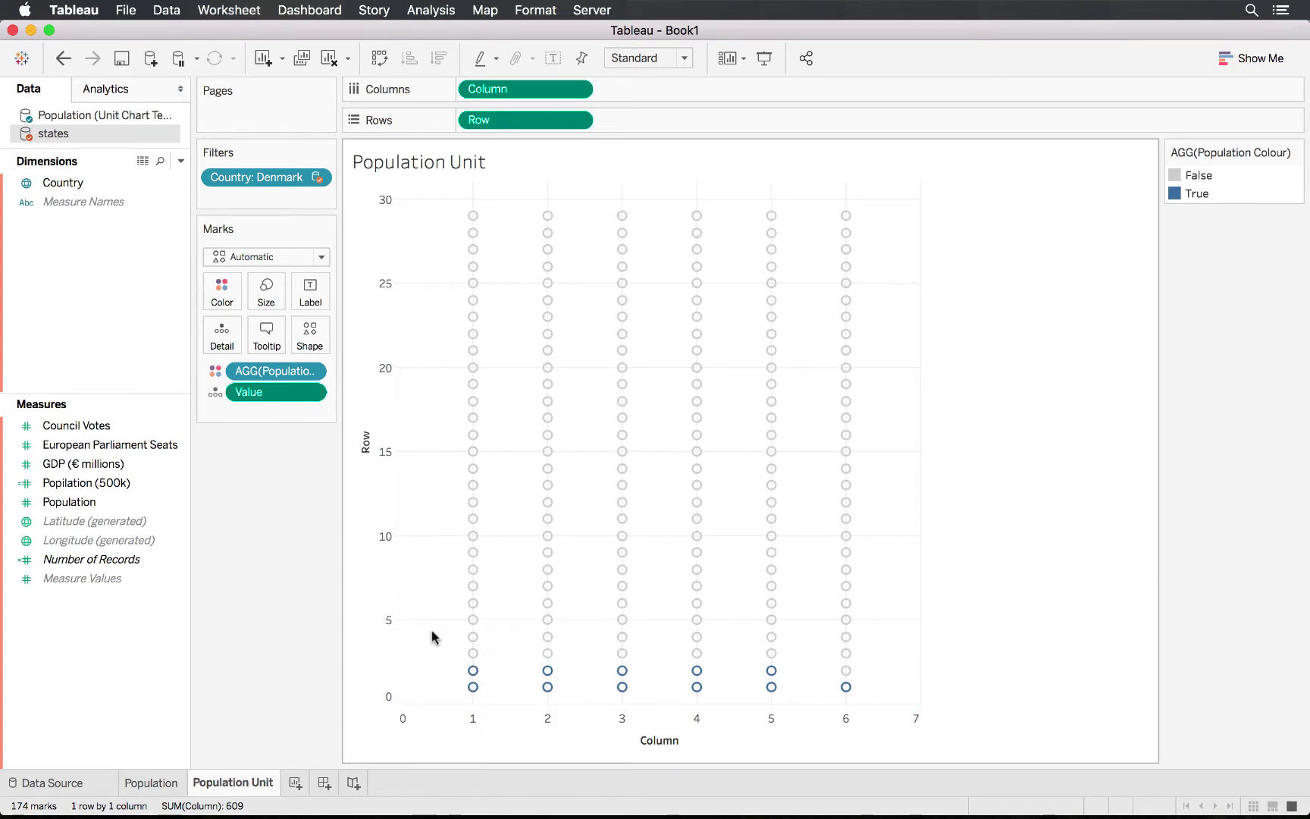
Step: Make the marks person figures from the Gender shape palette and enlarge them with the Size slider
left_click(301, 342)
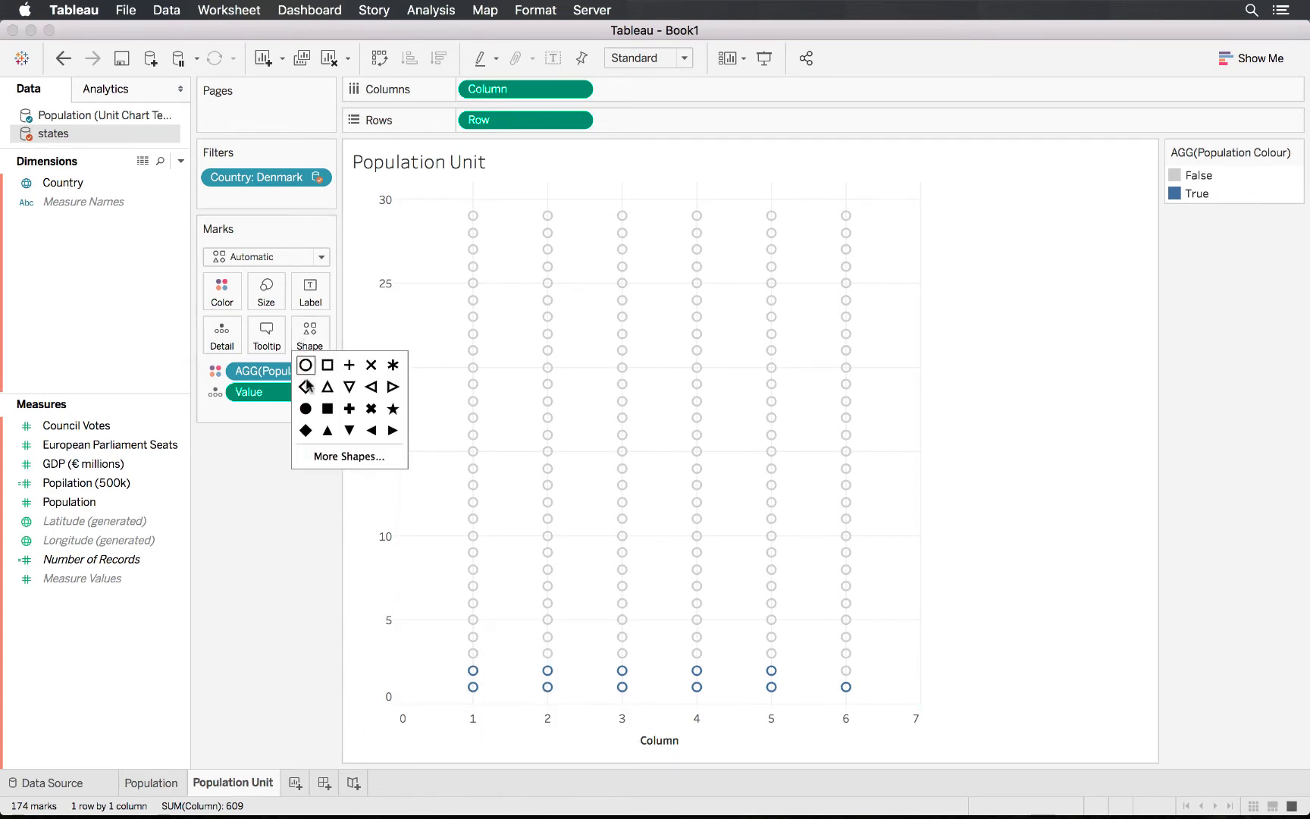
left_click(326, 456)
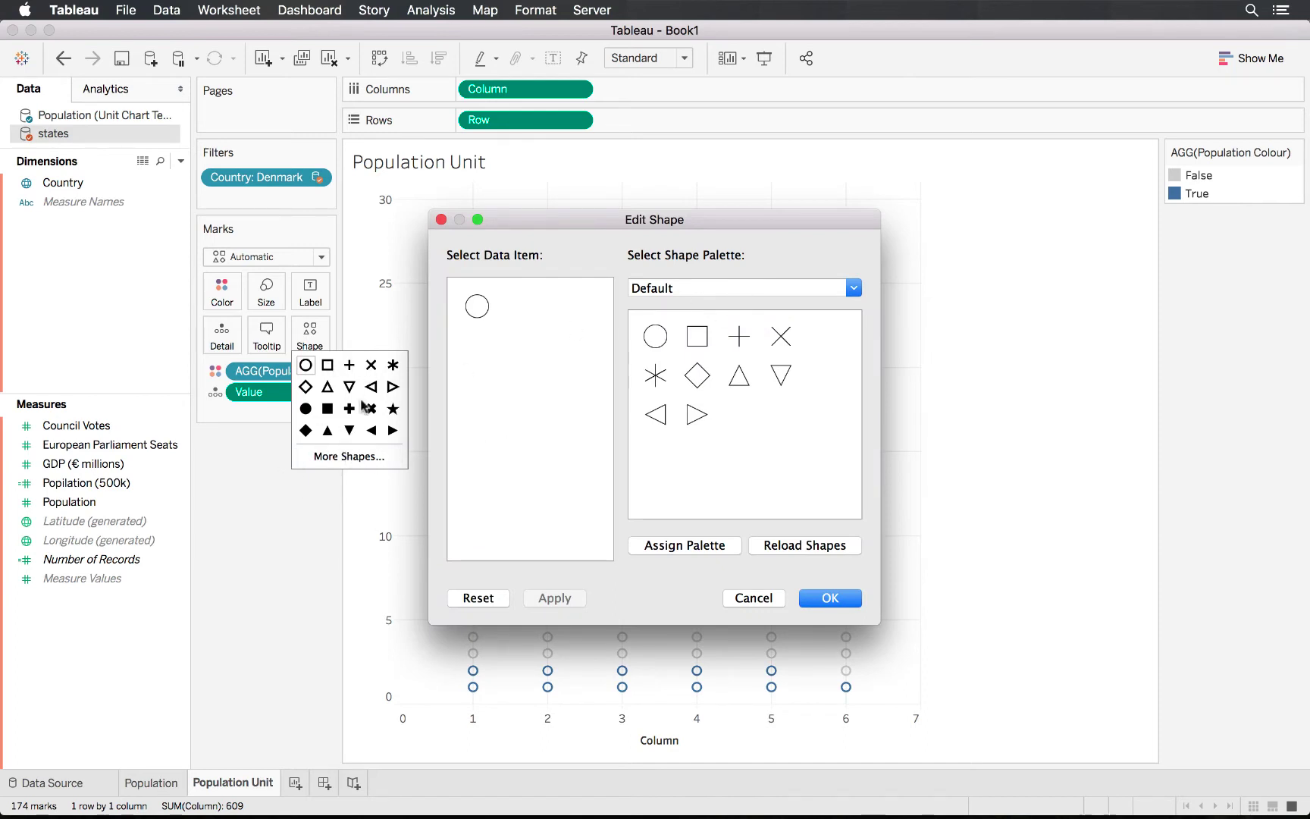
left_click(658, 287)
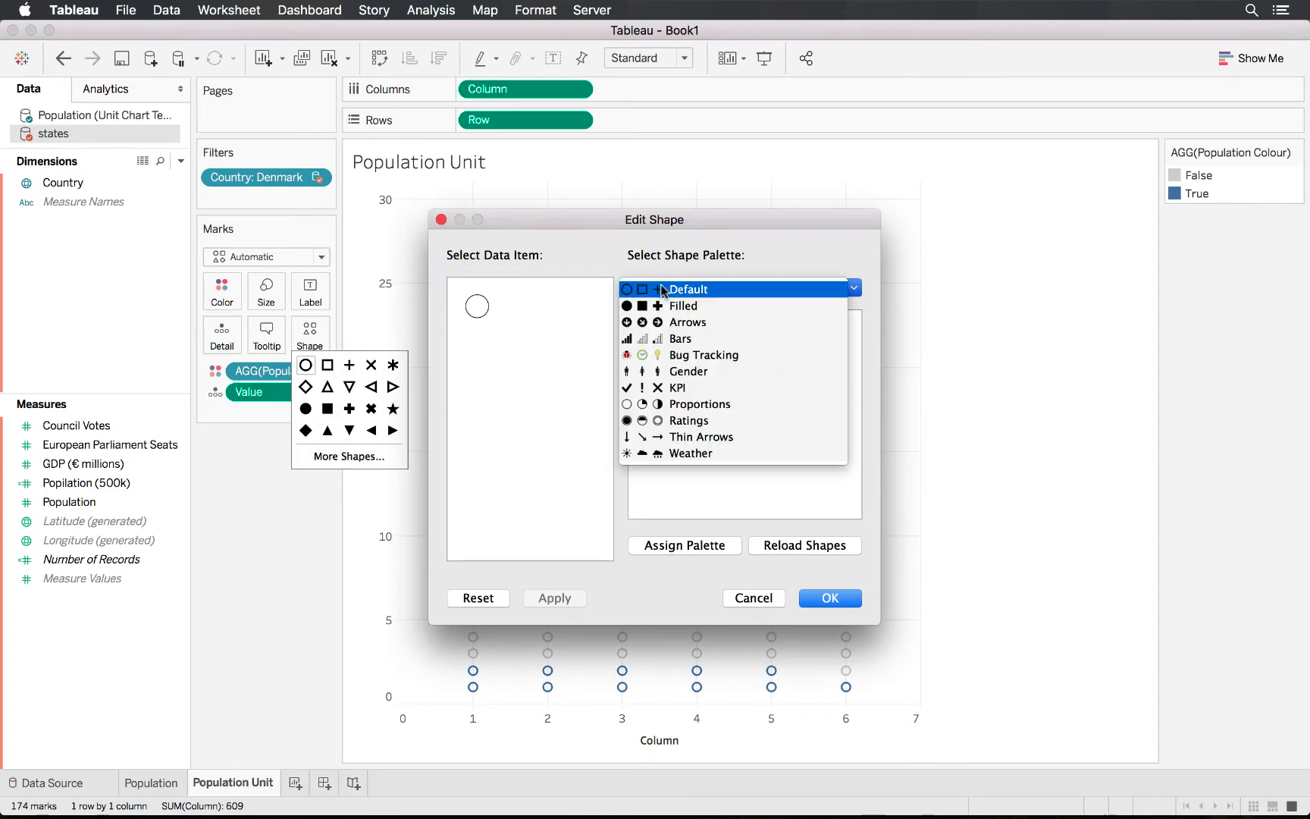
left_click(704, 371)
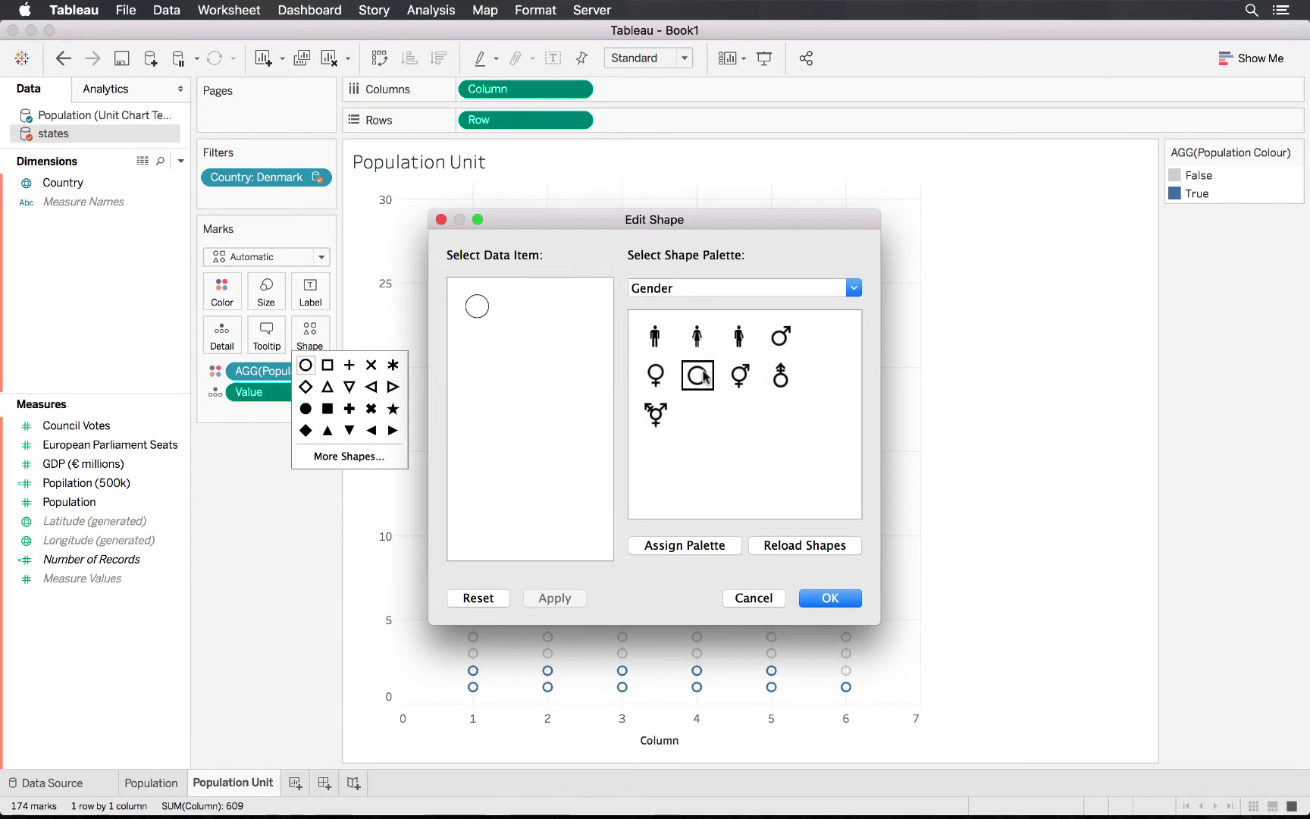
left_click(738, 336)
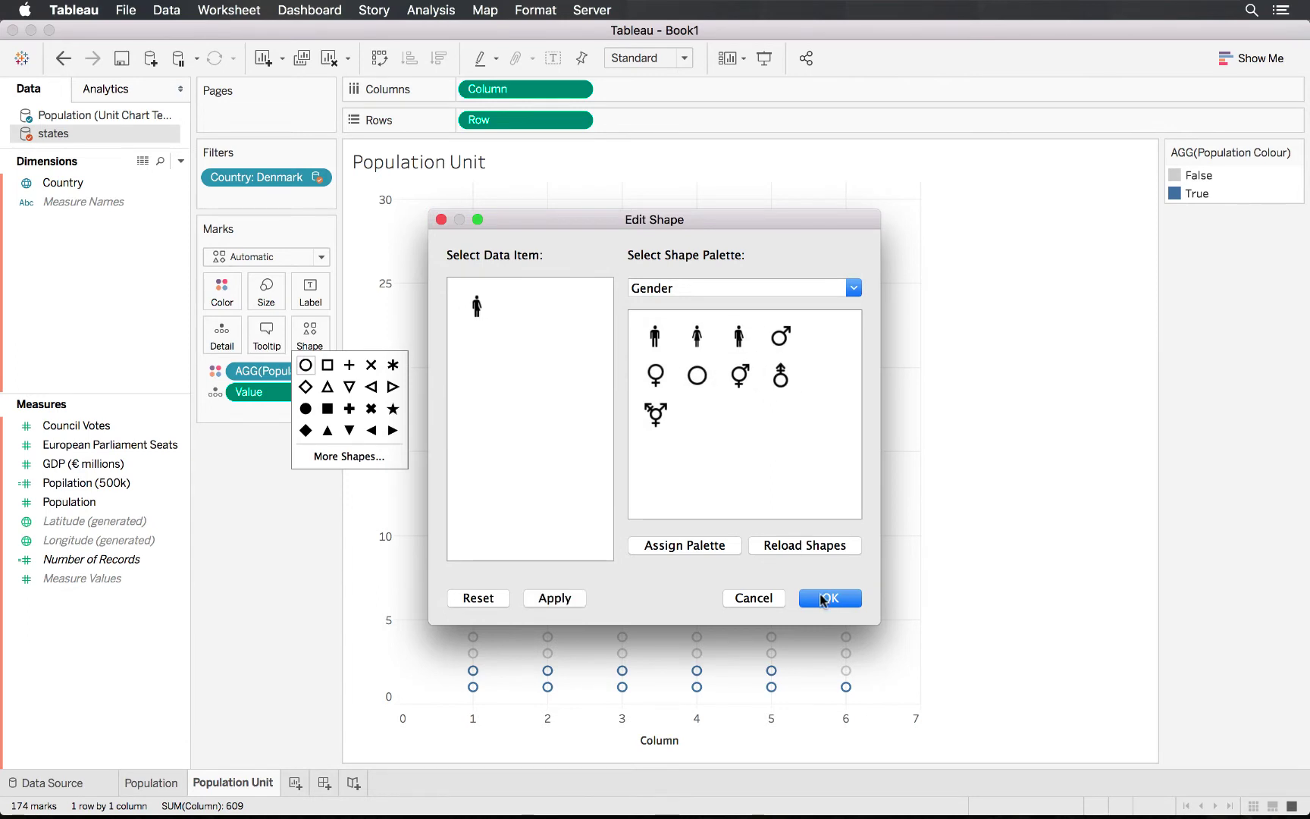
left_click(828, 599)
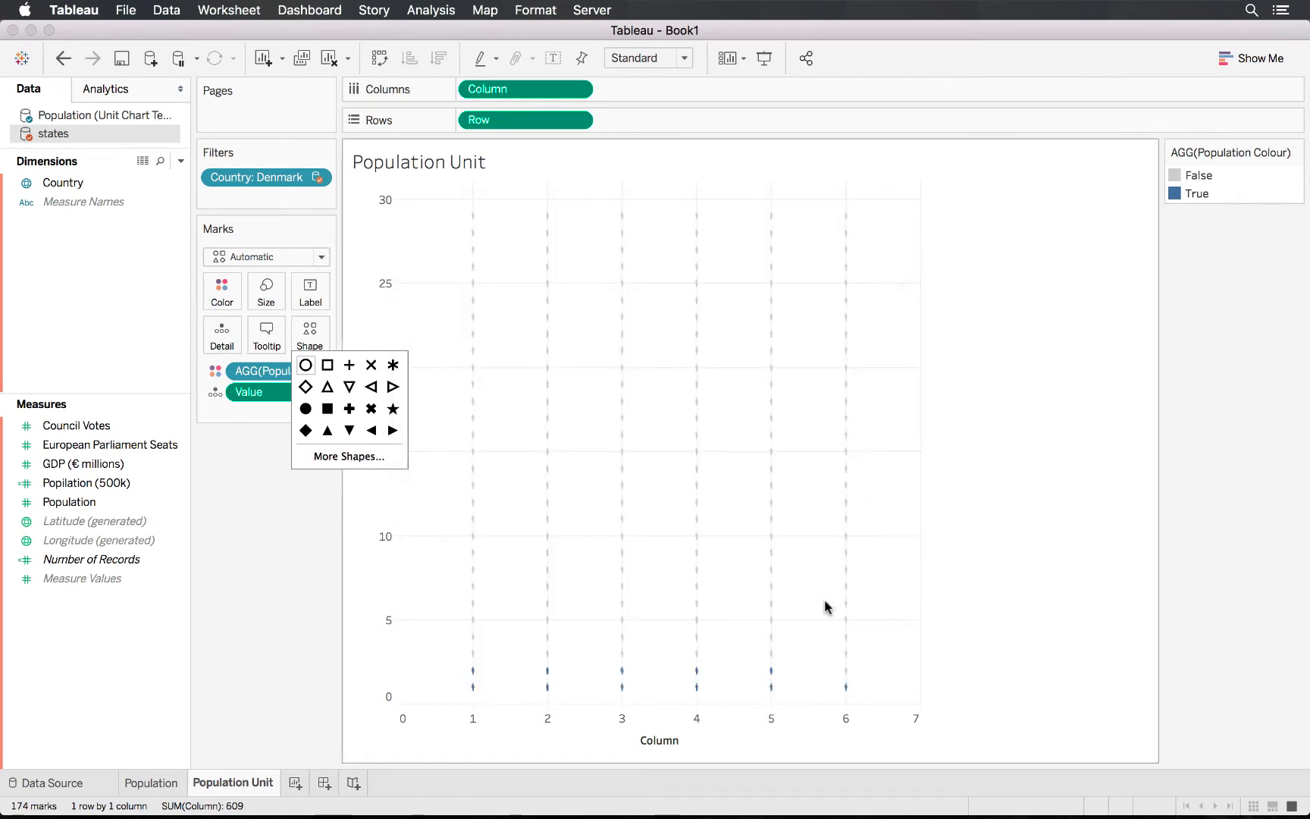
left_click(458, 618)
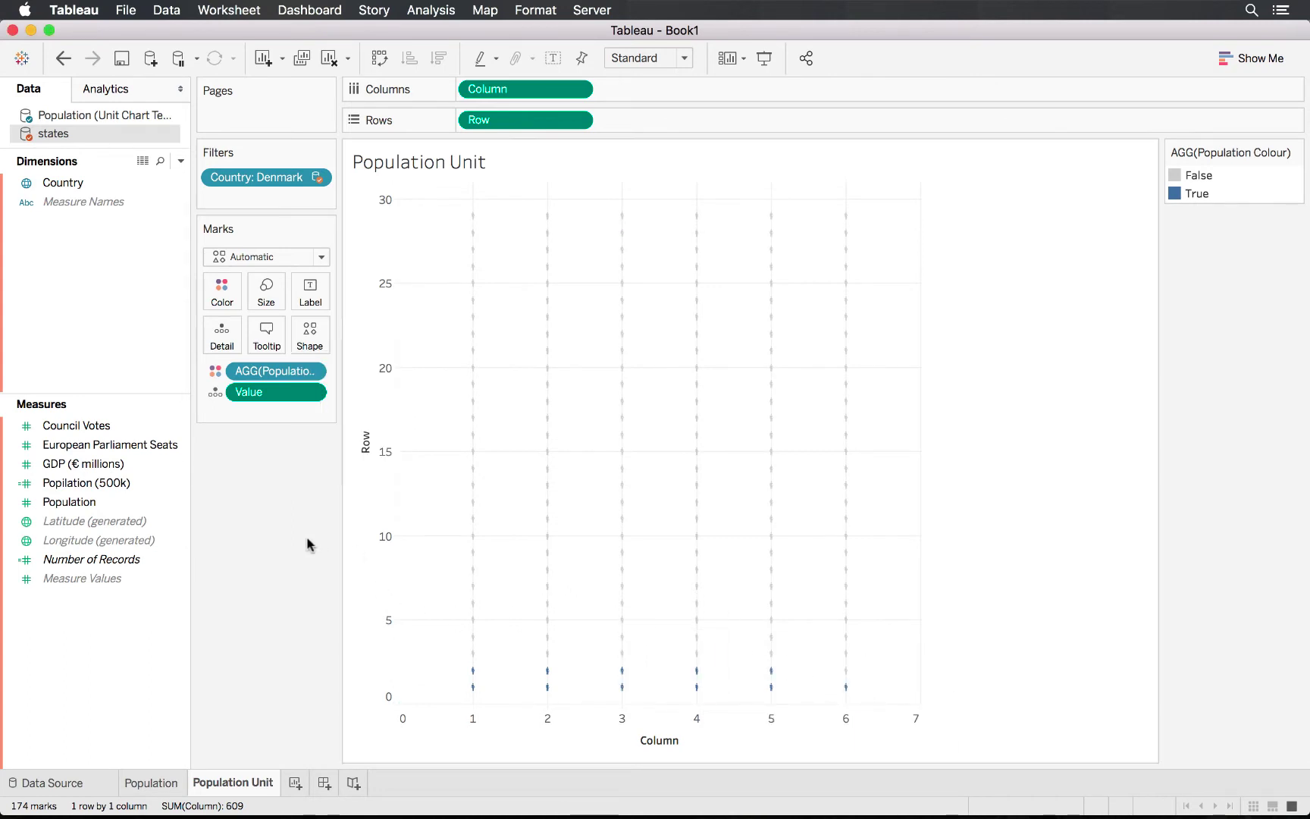
left_click(267, 291)
left_click_drag(300, 341, 320, 341)
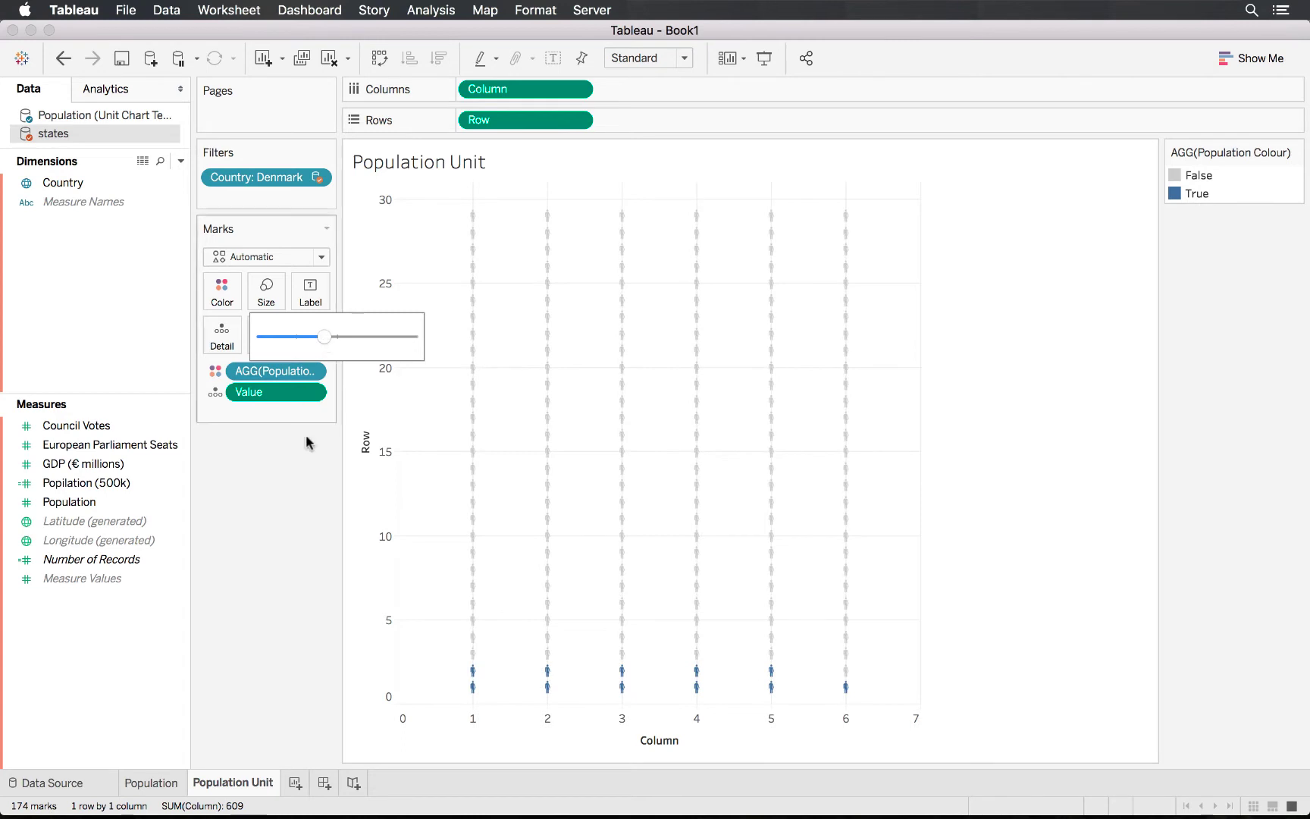
Step: Hide the Row and Column axis headers
right_click(385, 455)
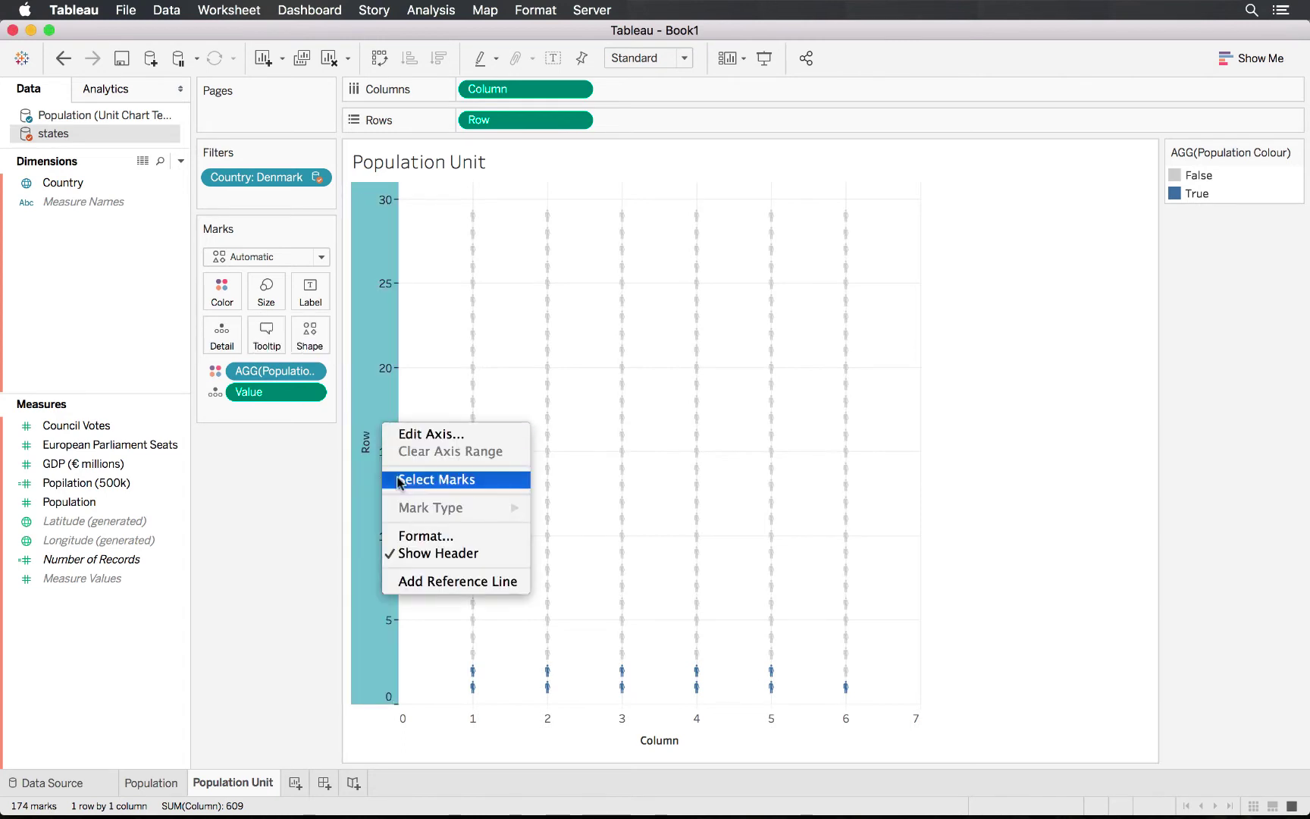
left_click(451, 551)
right_click(562, 735)
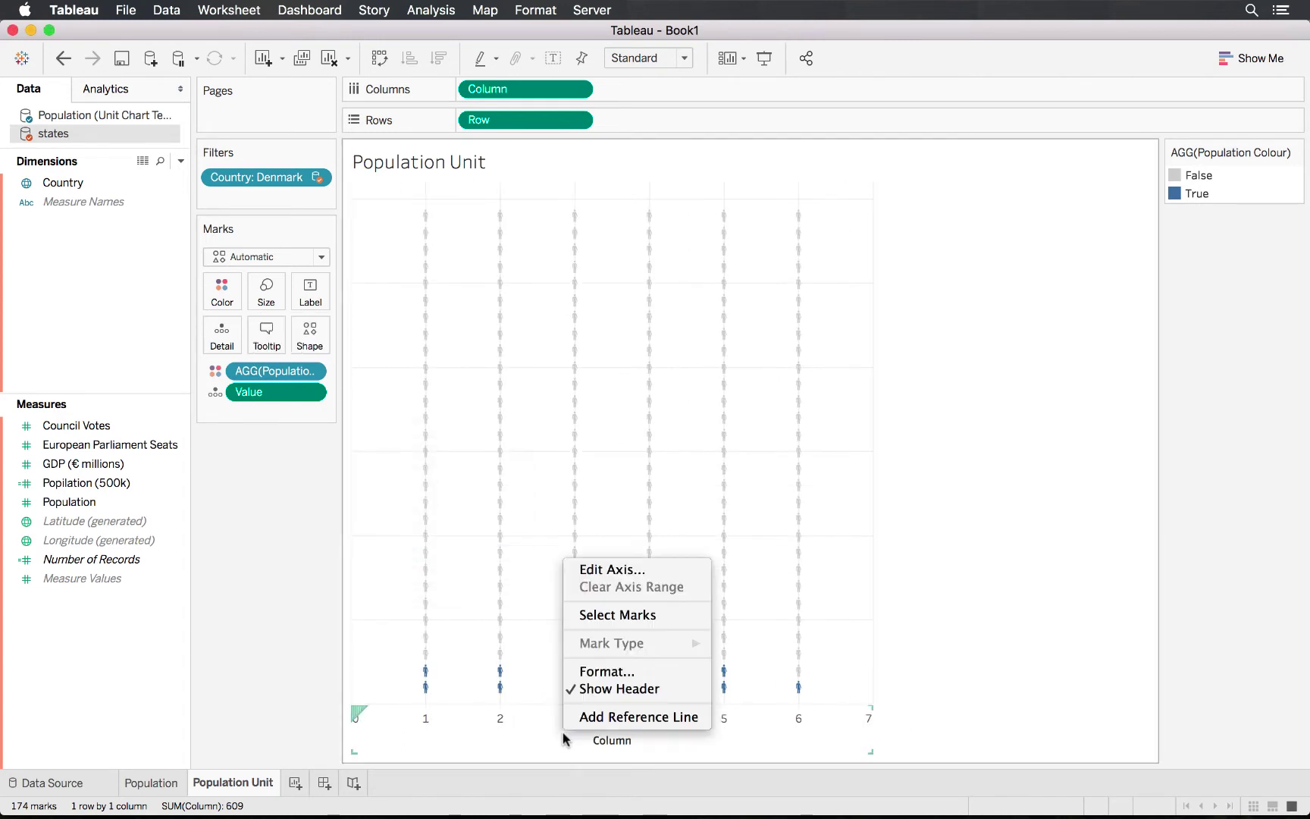
left_click(621, 688)
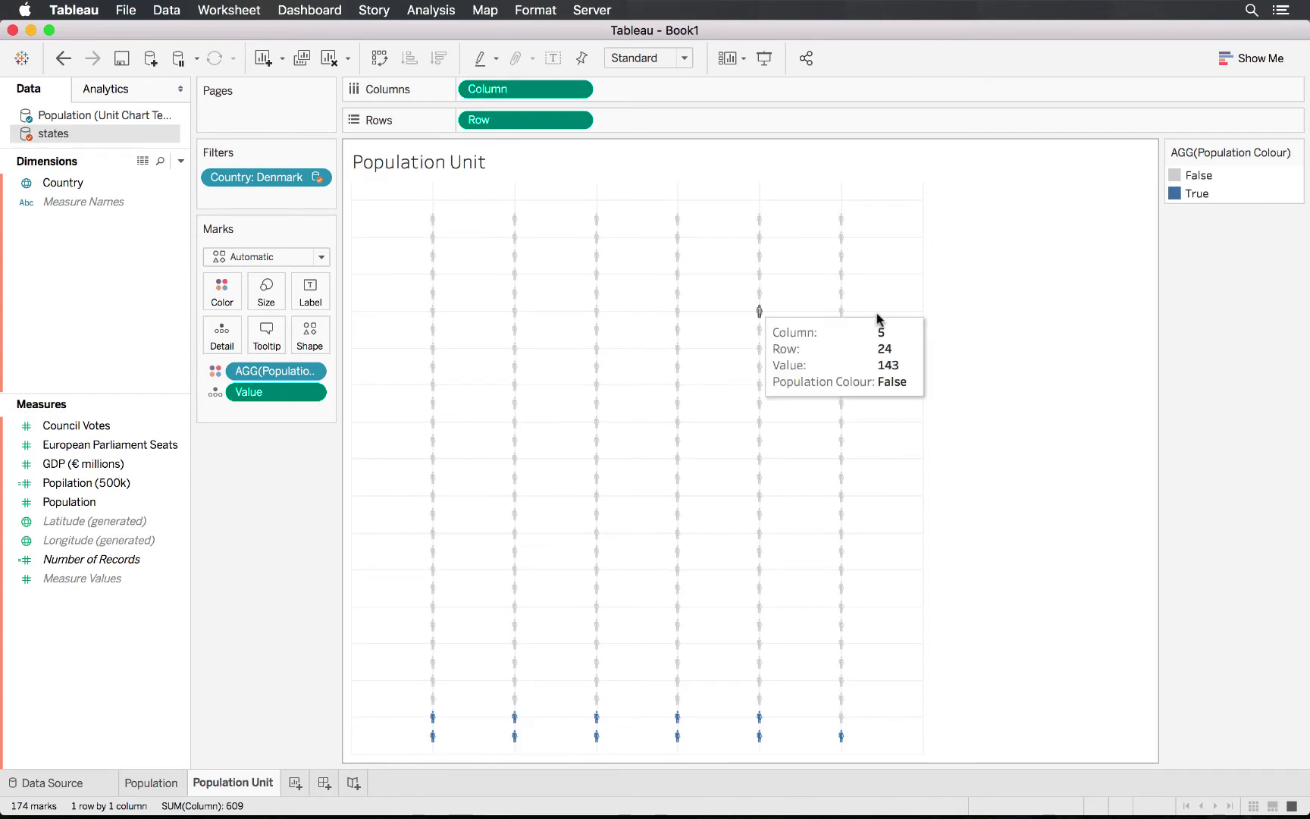
Step: Set the sheet's grid lines to None in Format Lines
right_click(383, 241)
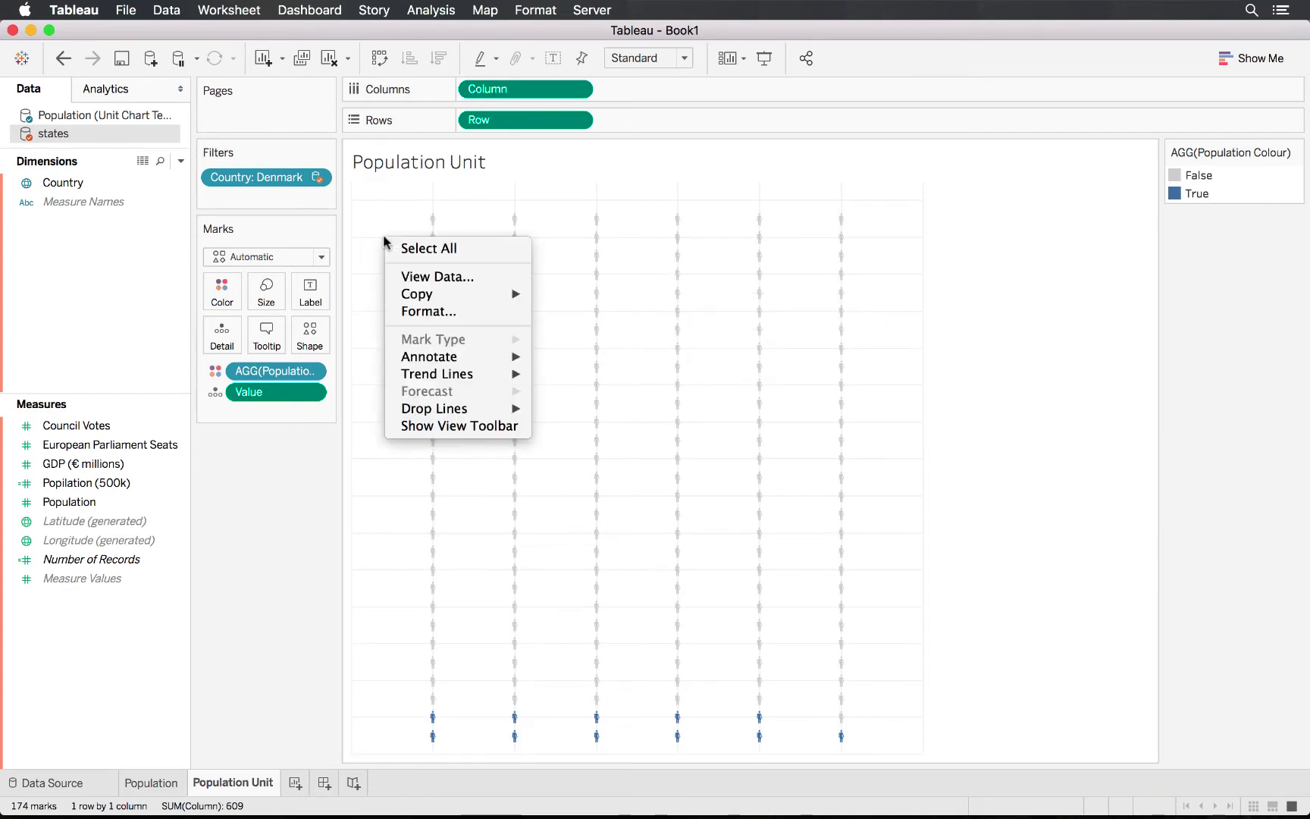
left_click(457, 312)
left_click(110, 120)
left_click(114, 203)
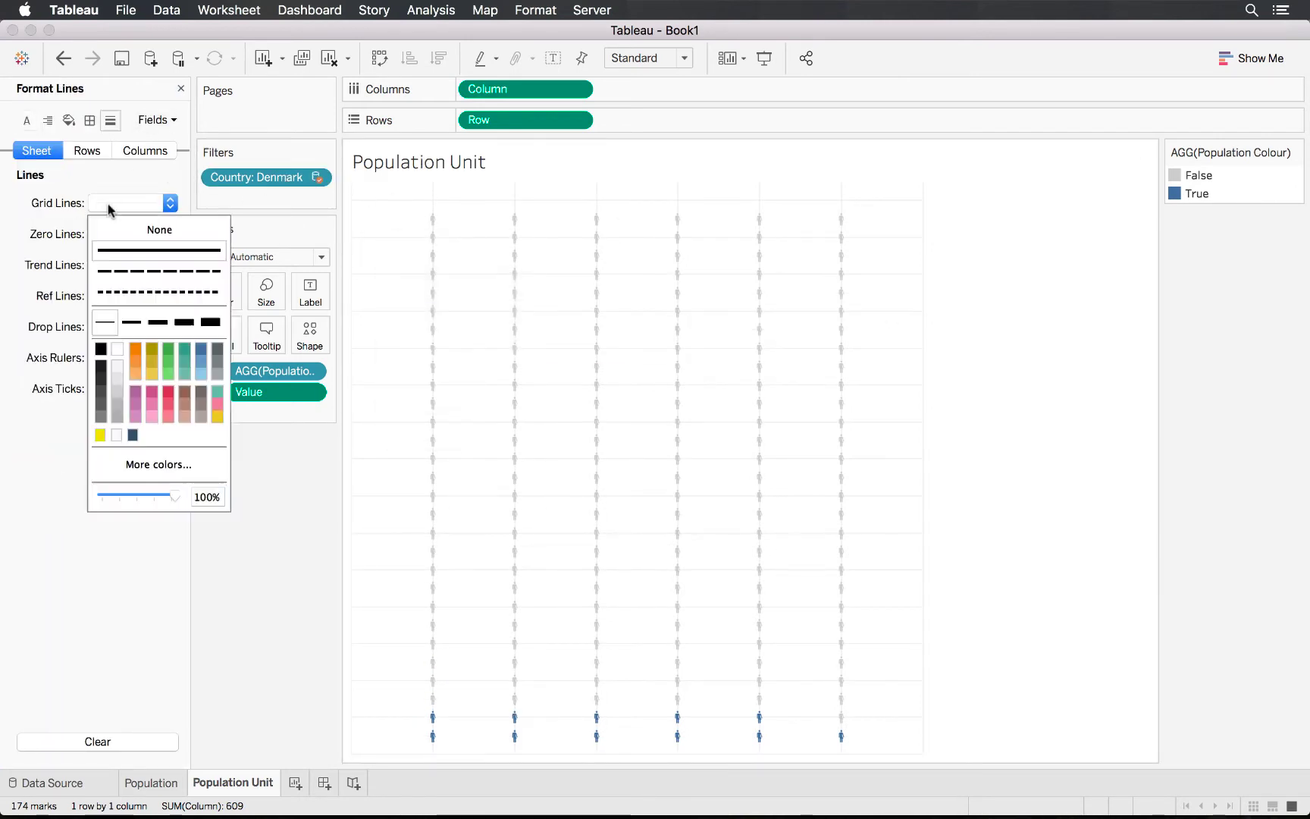
left_click(138, 228)
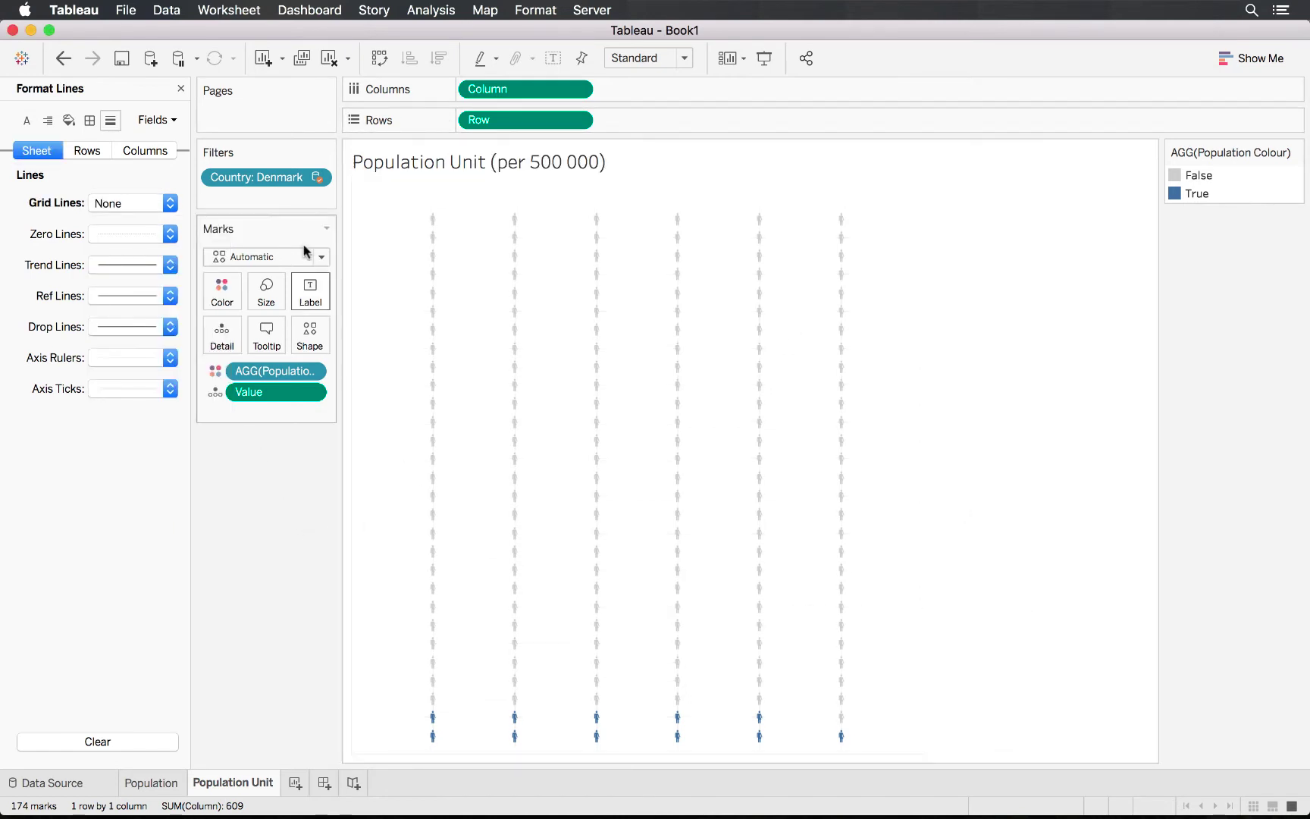
Step: Show the Country filter control on the sheet
left_click(316, 177)
left_click(253, 451)
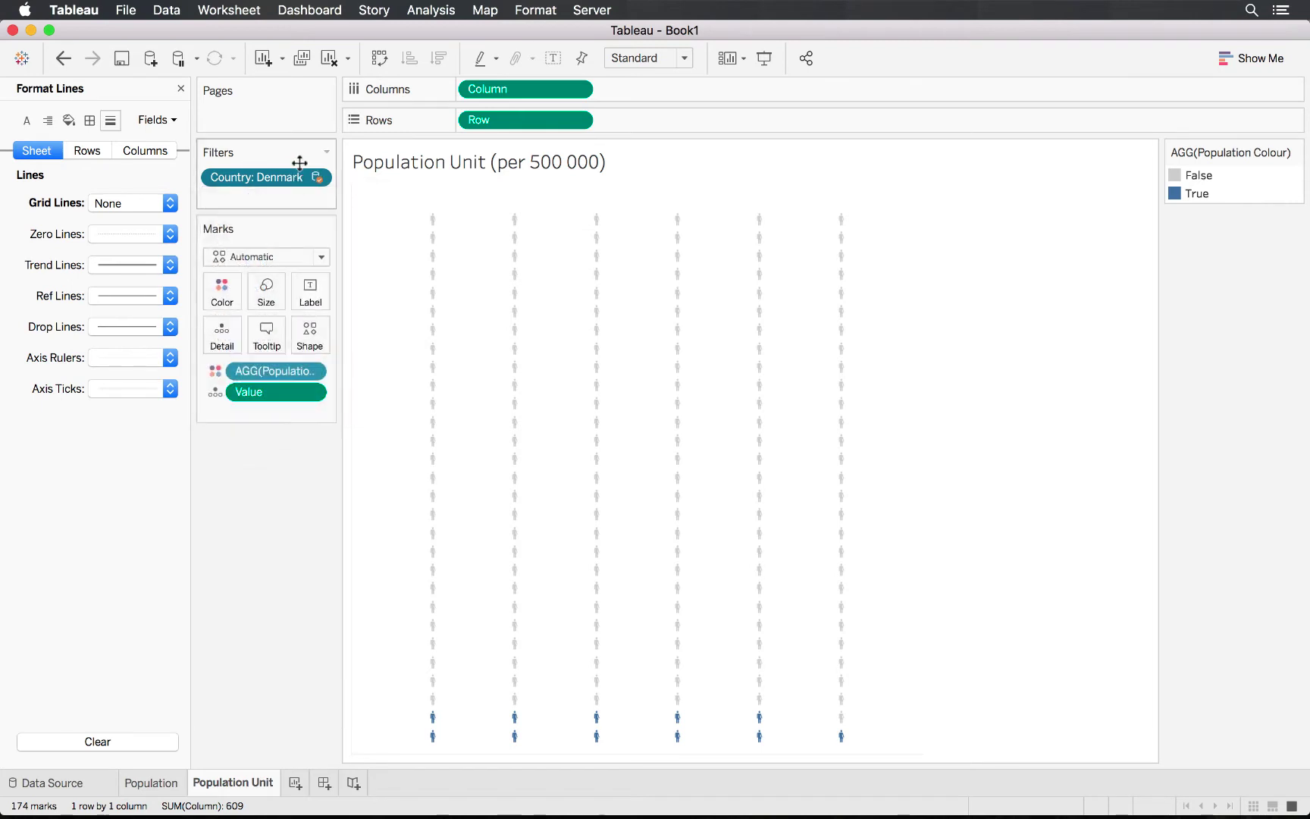
left_click(317, 179)
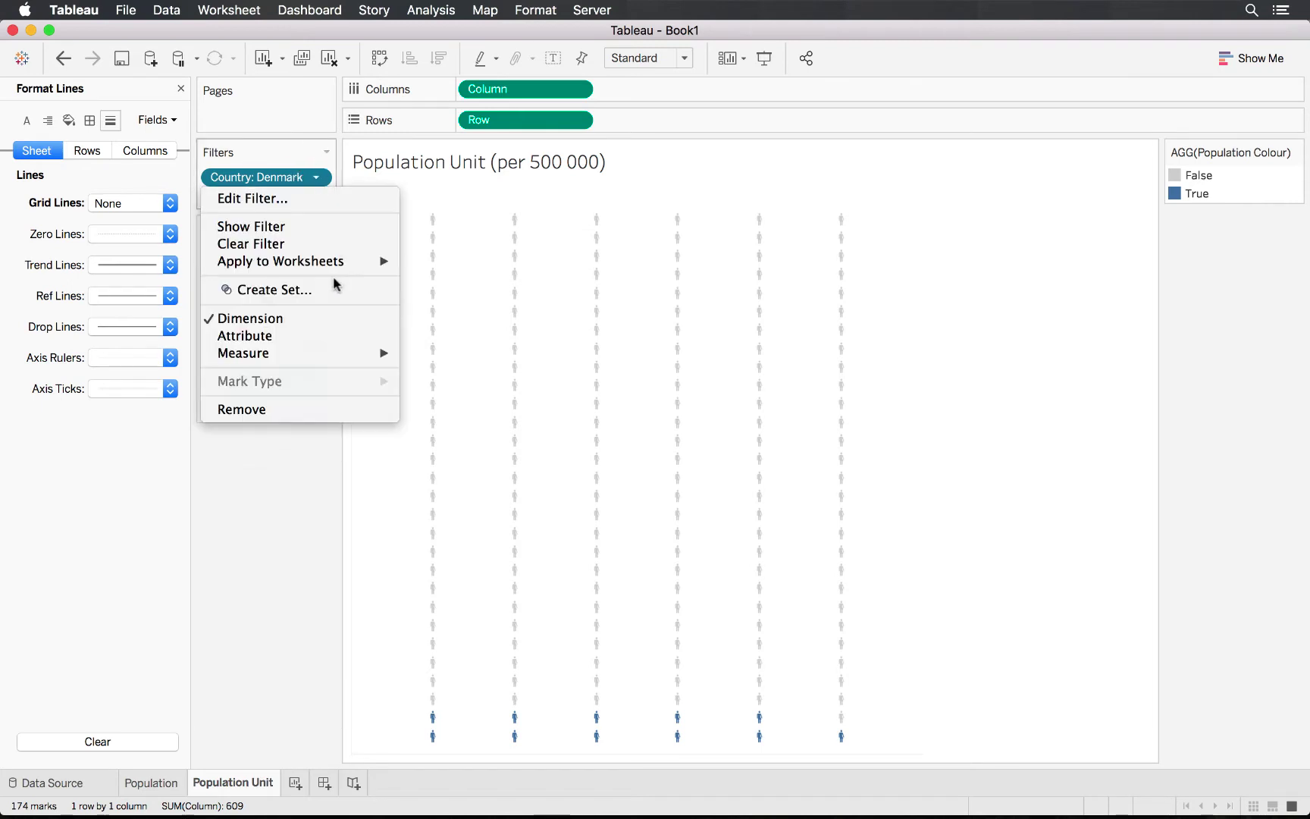
left_click(337, 225)
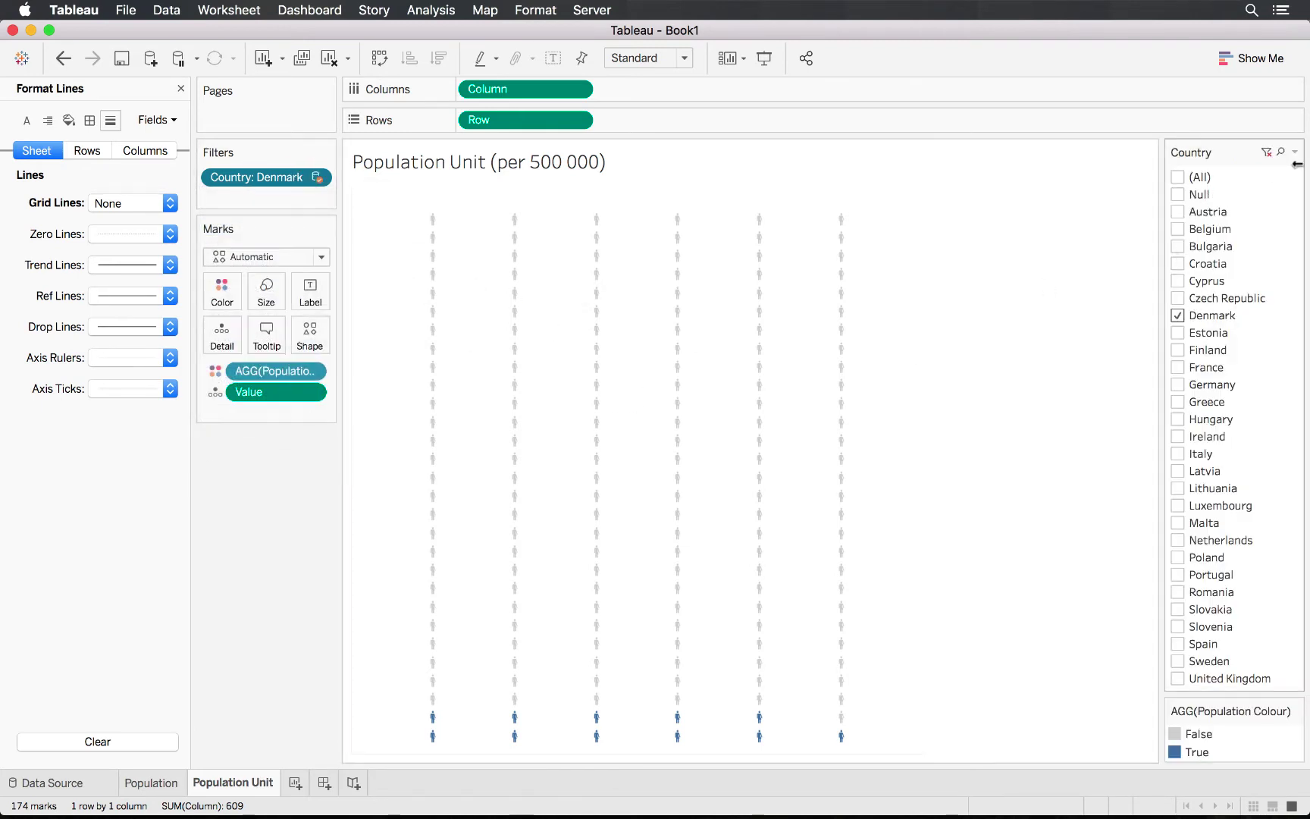
Step: Make the Country filter Single Value (list), cycling Cyprus, Latvia, Germany, Lithuania, Netherlands, ending on Portugal
left_click(1296, 155)
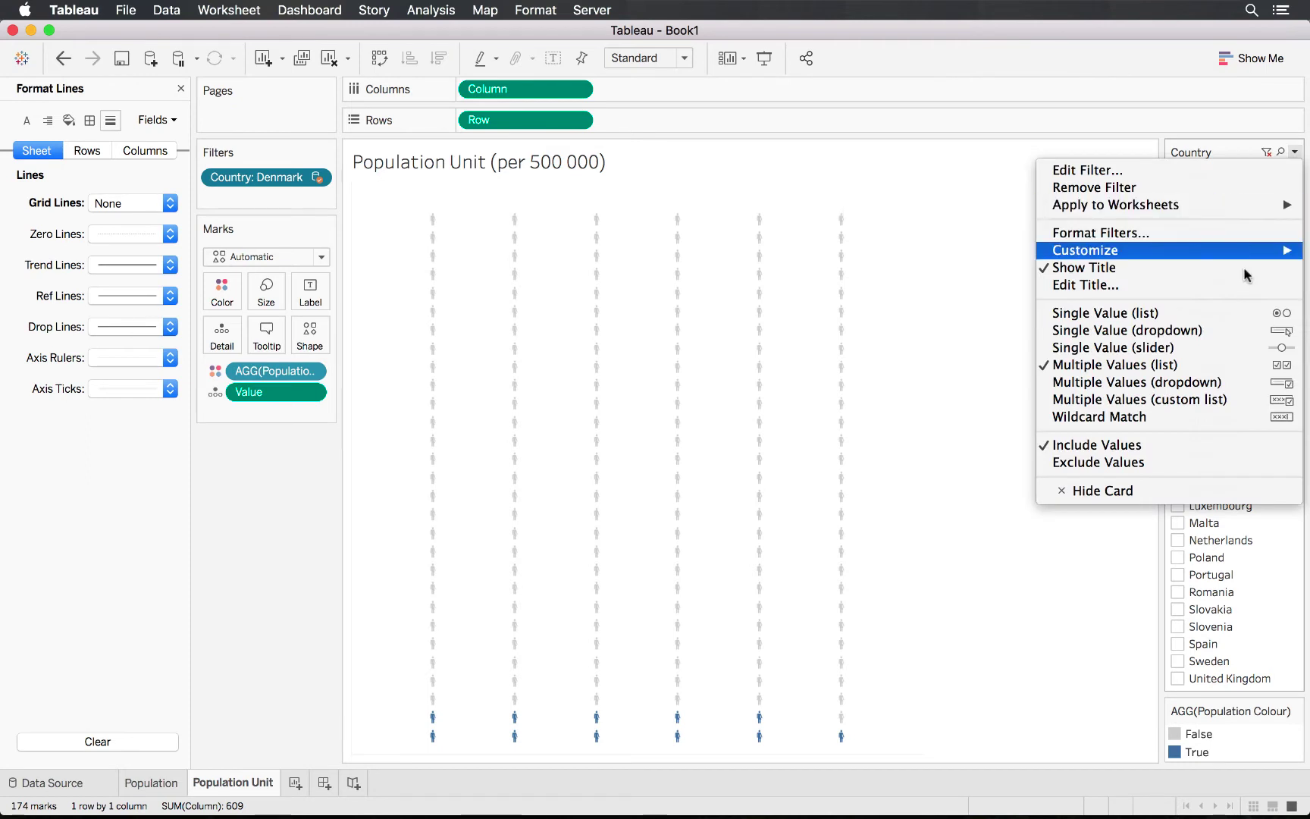
left_click(1247, 320)
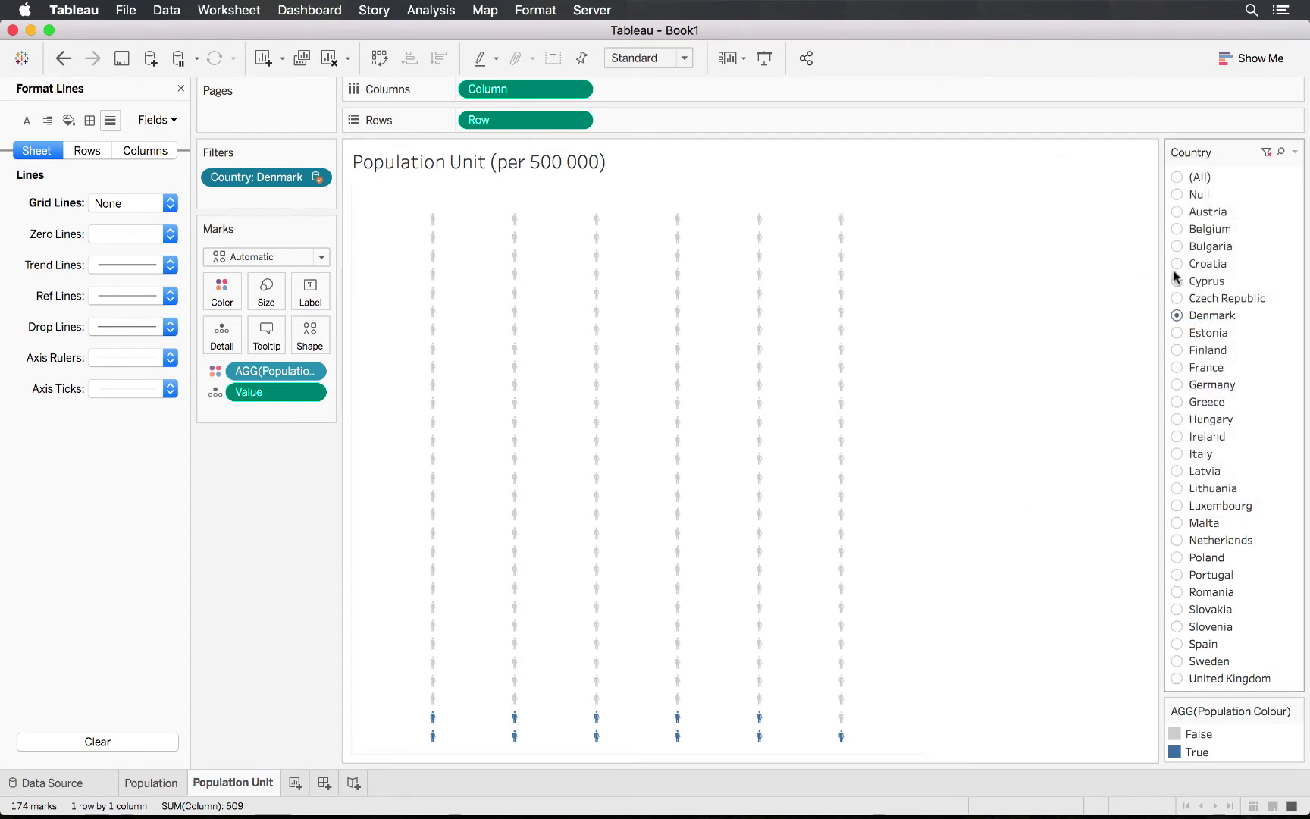
left_click(1177, 282)
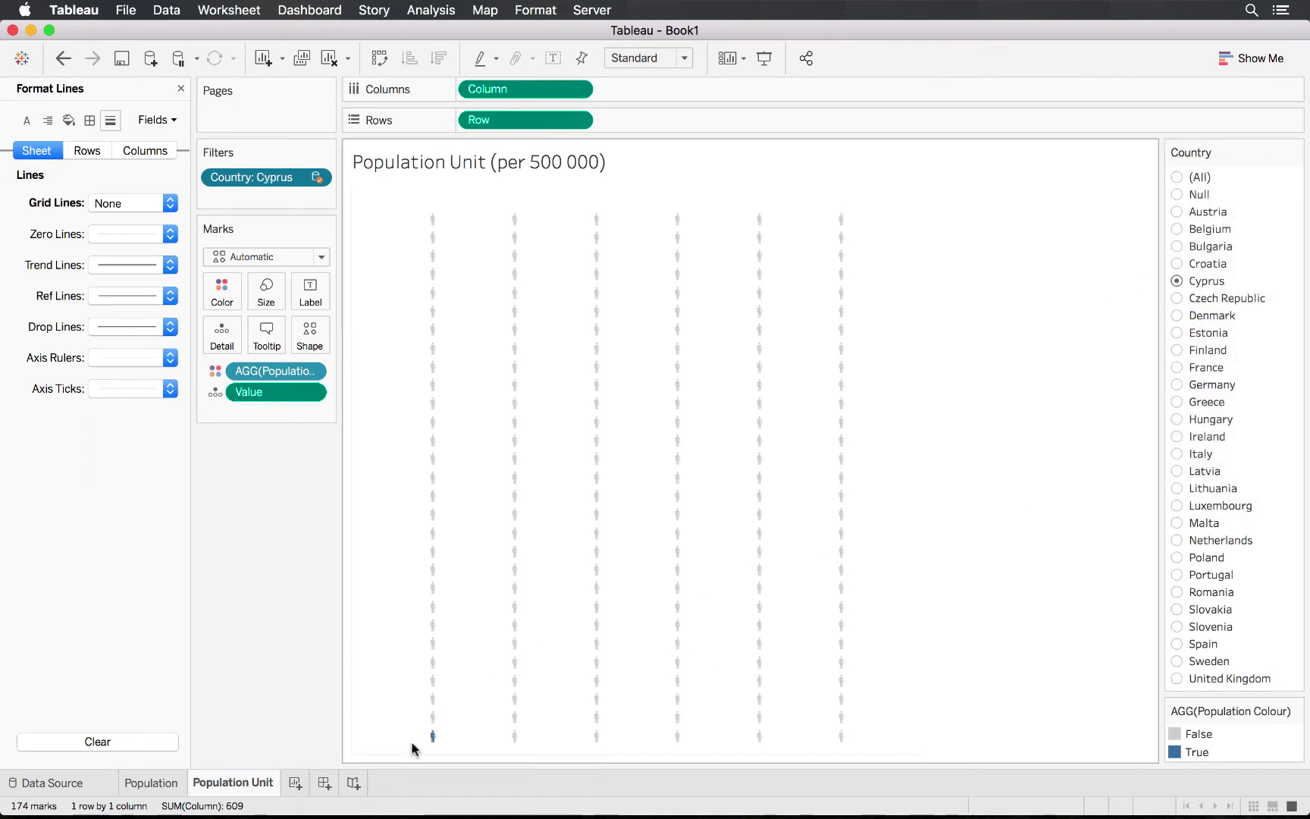
mouse_move(434, 740)
left_click(1178, 472)
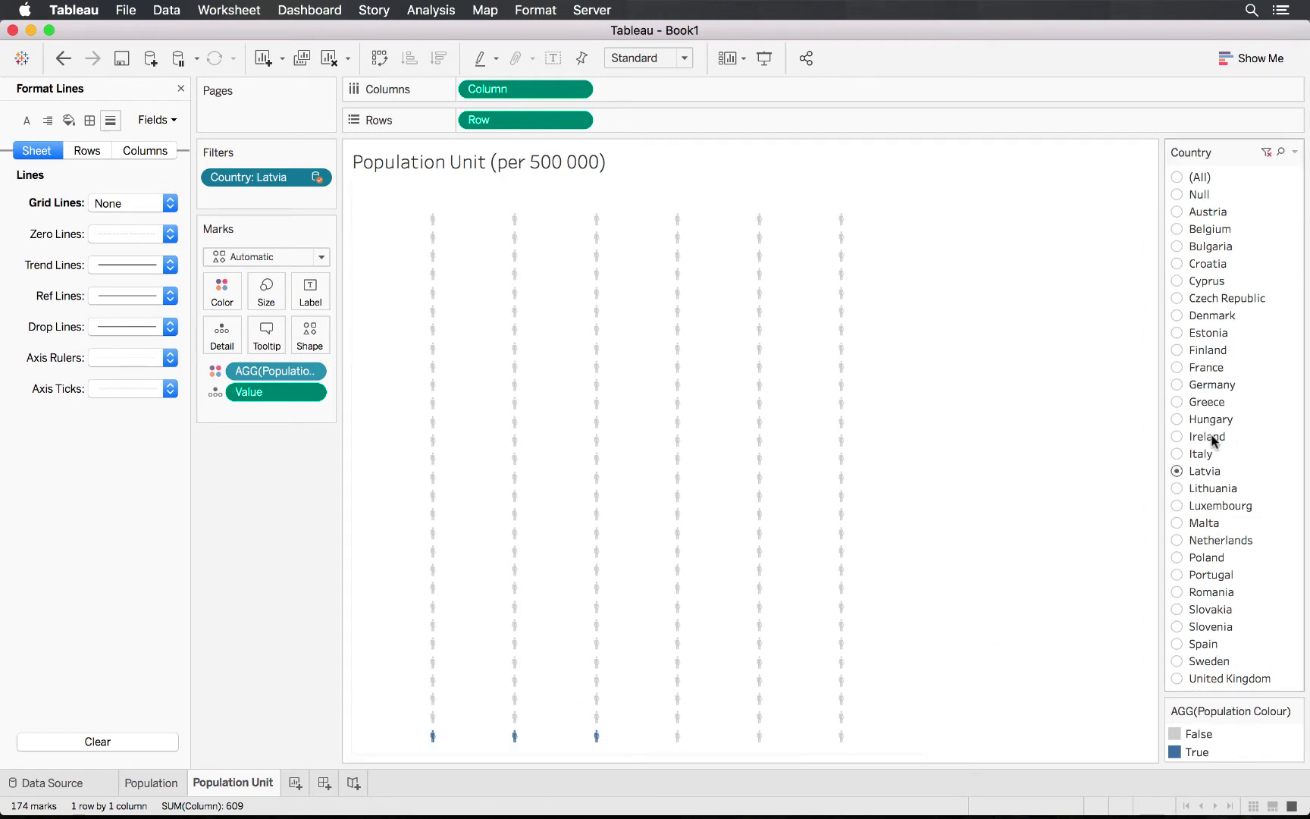
left_click(1177, 385)
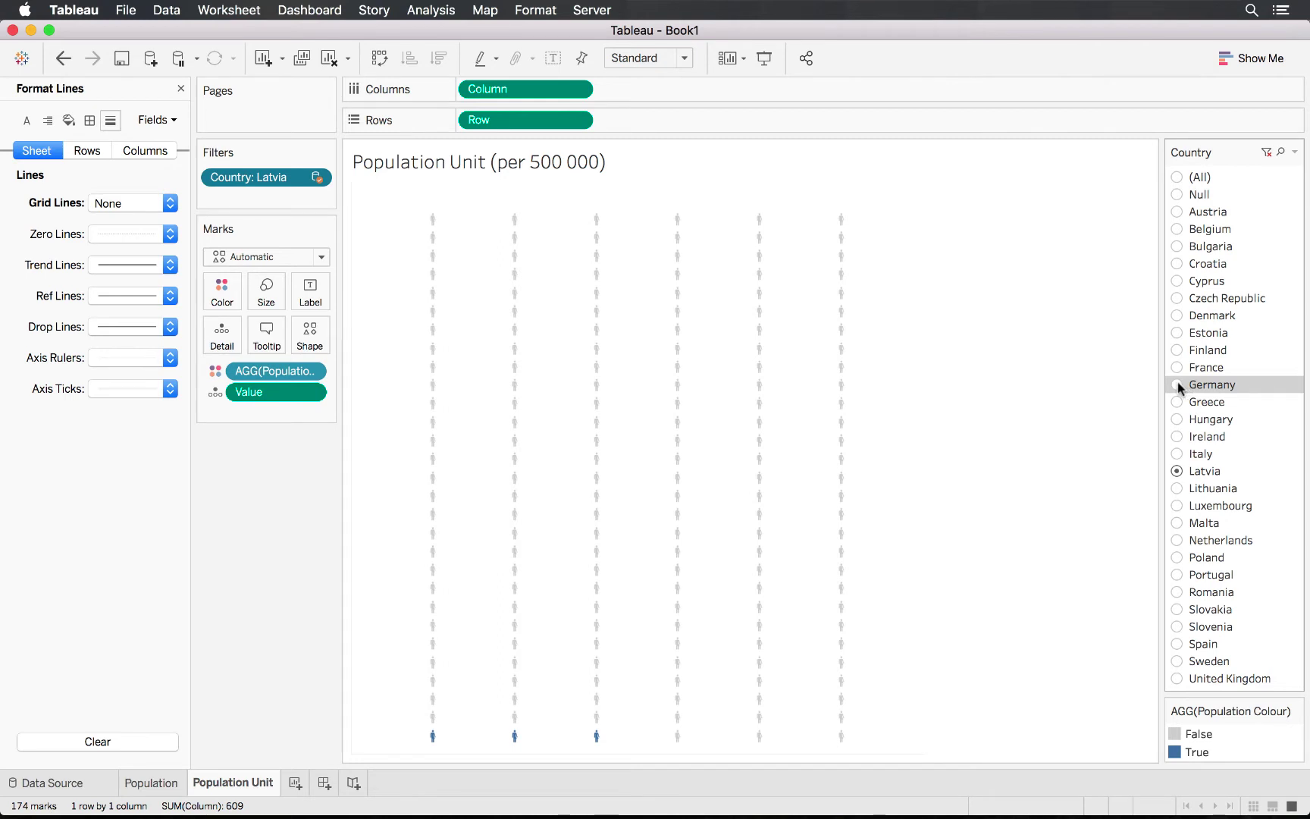
mouse_move(704, 469)
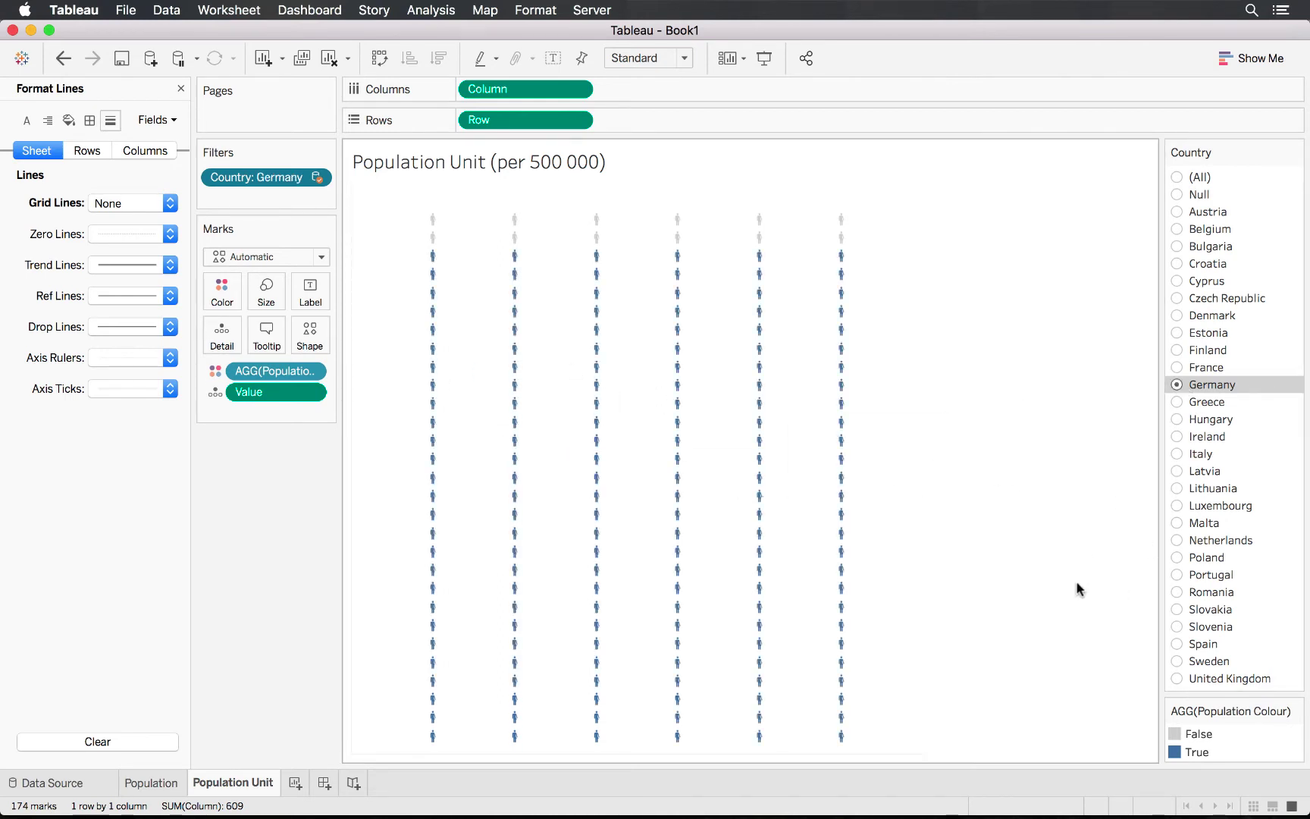
left_click(1177, 488)
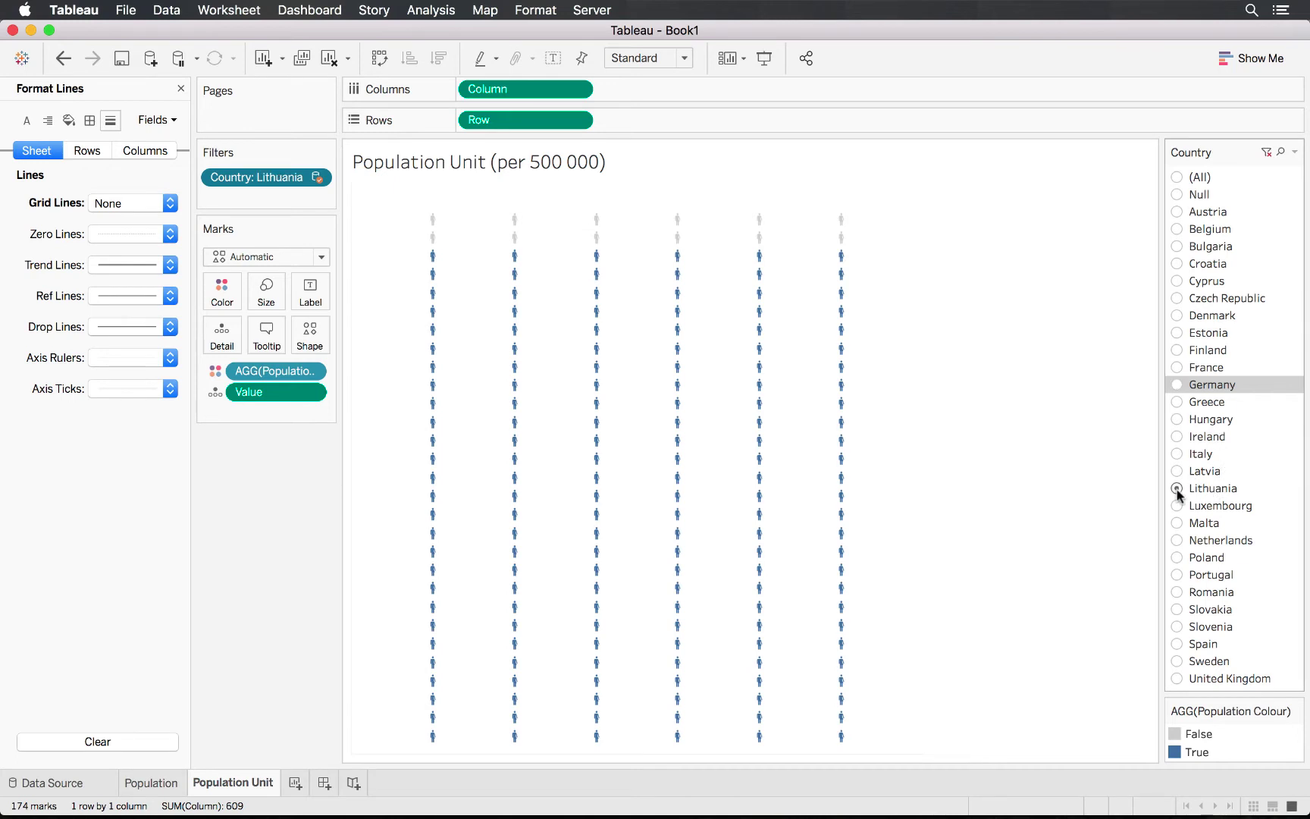
left_click(1177, 540)
left_click(1176, 575)
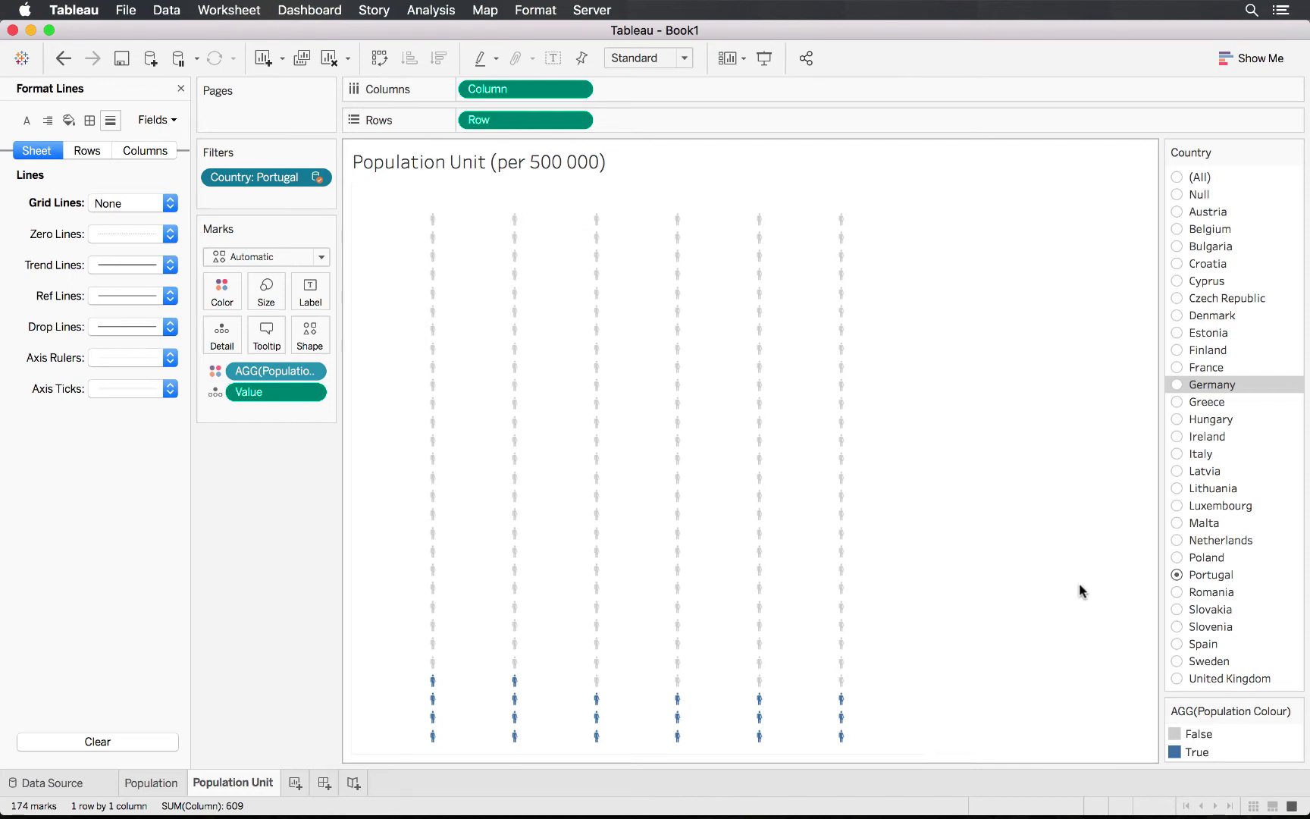
Step: Close the Format Lines pane and select the Seats, Population, GDP and Council Votes measures
left_click(180, 89)
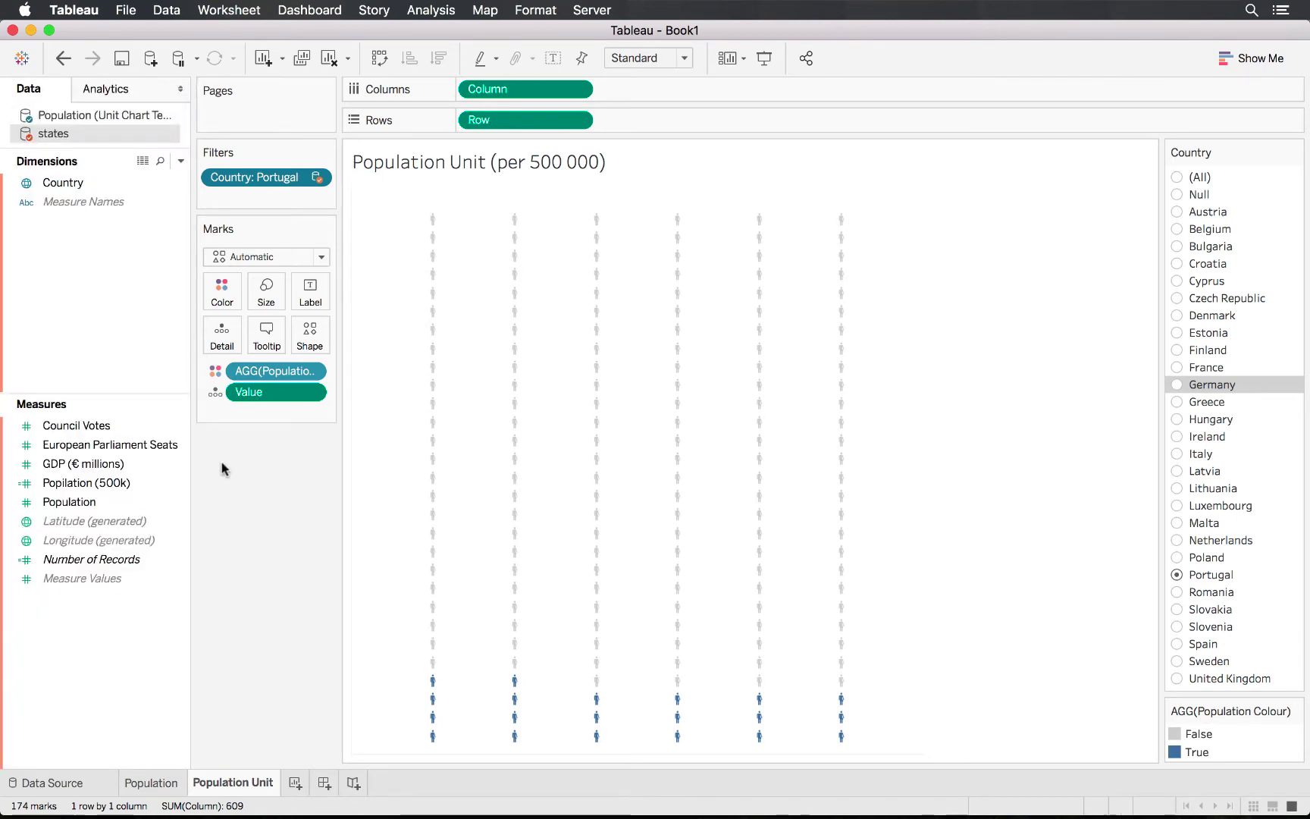
left_click(133, 454)
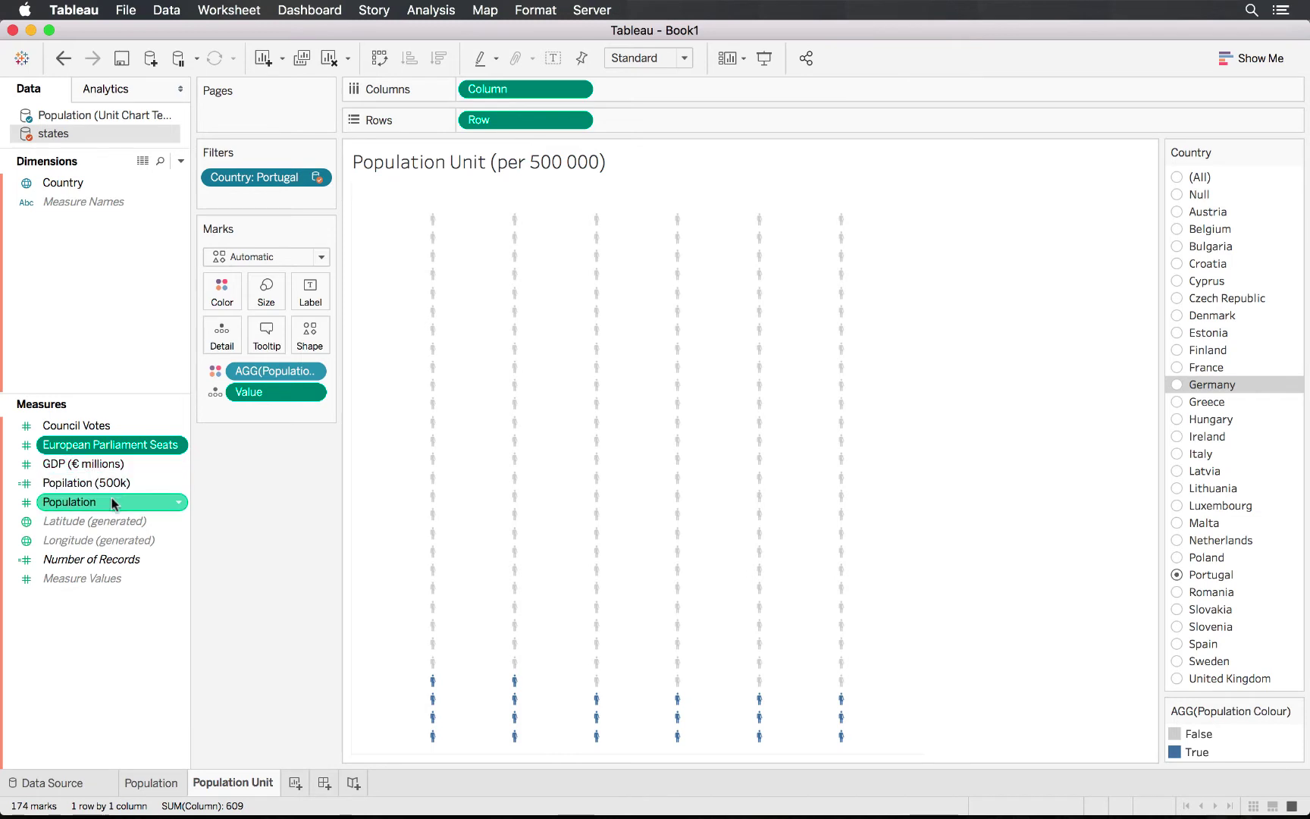
left_click(111, 503)
left_click(100, 465)
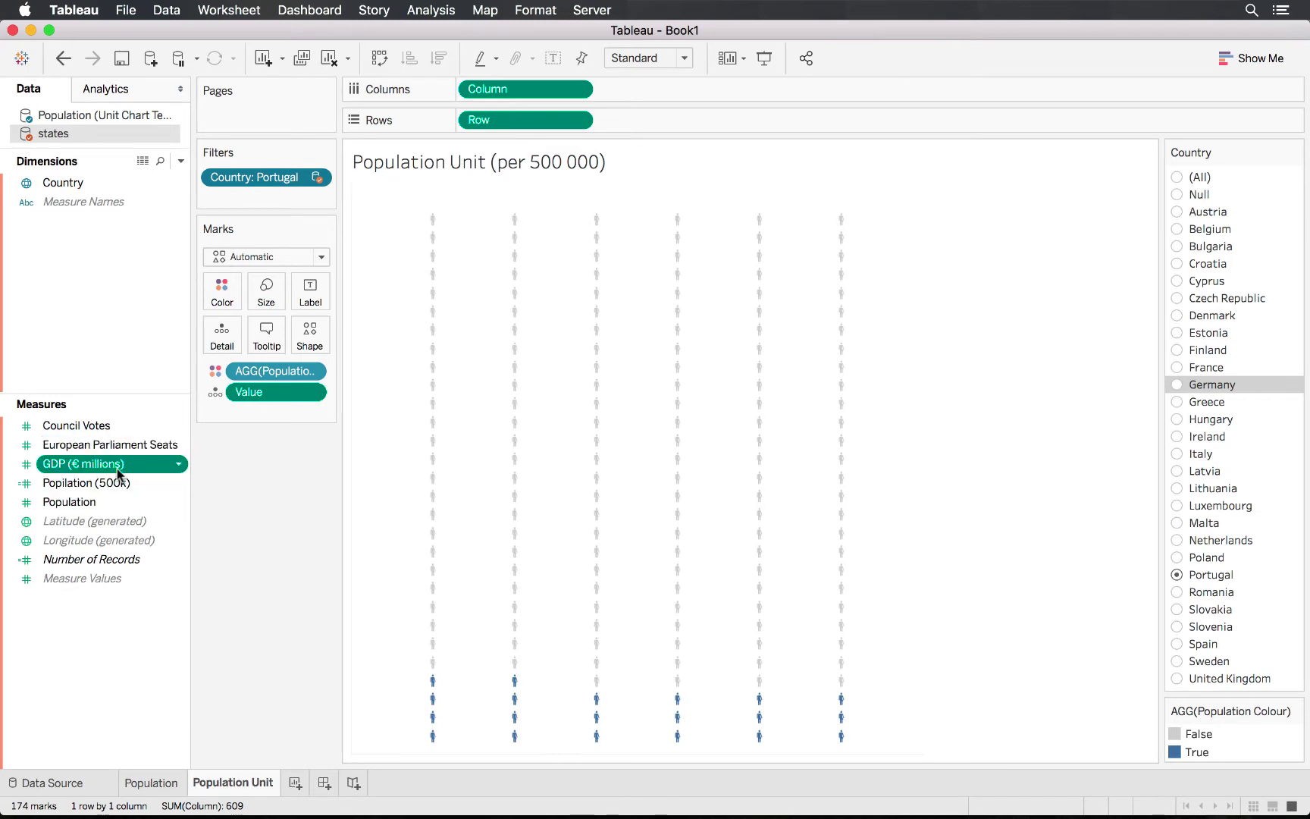
left_click(134, 450, "super")
left_click(160, 444)
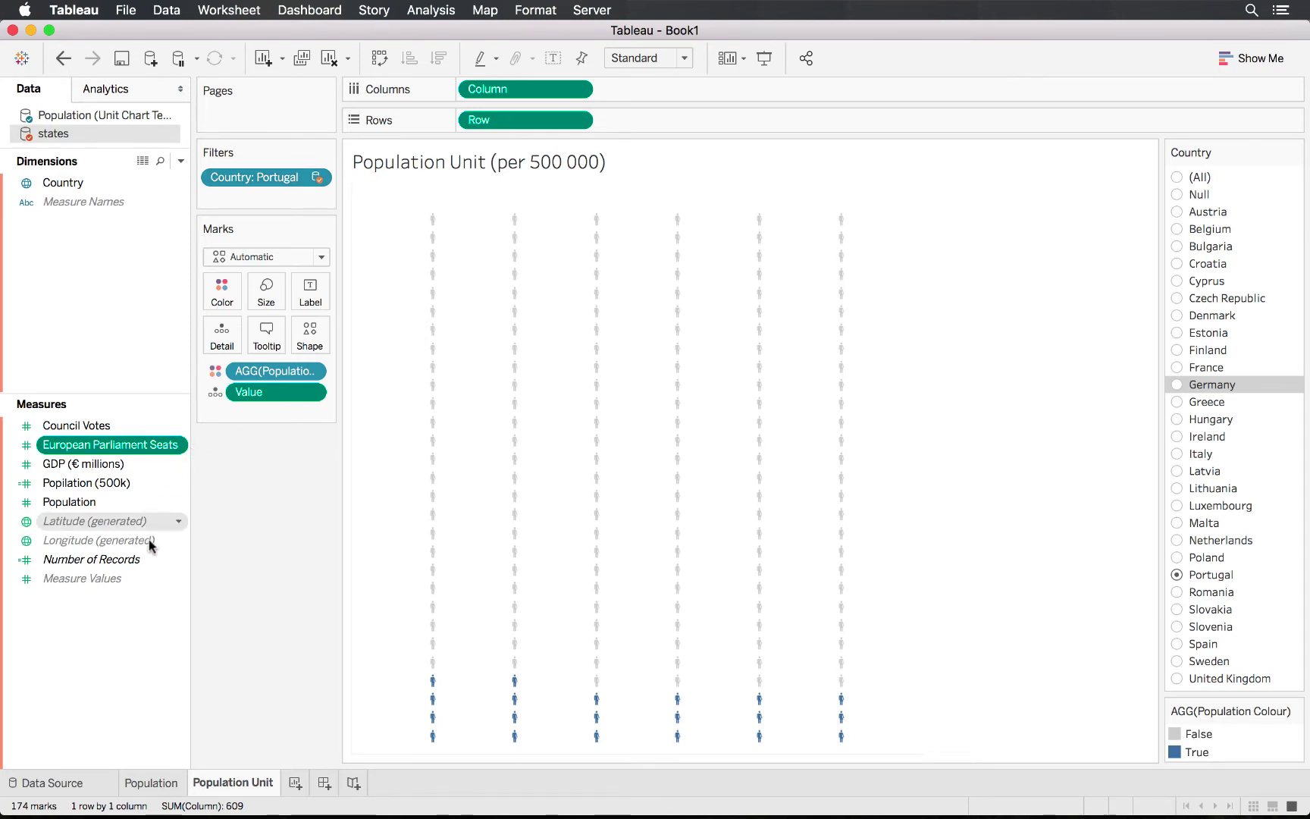
left_click(122, 424)
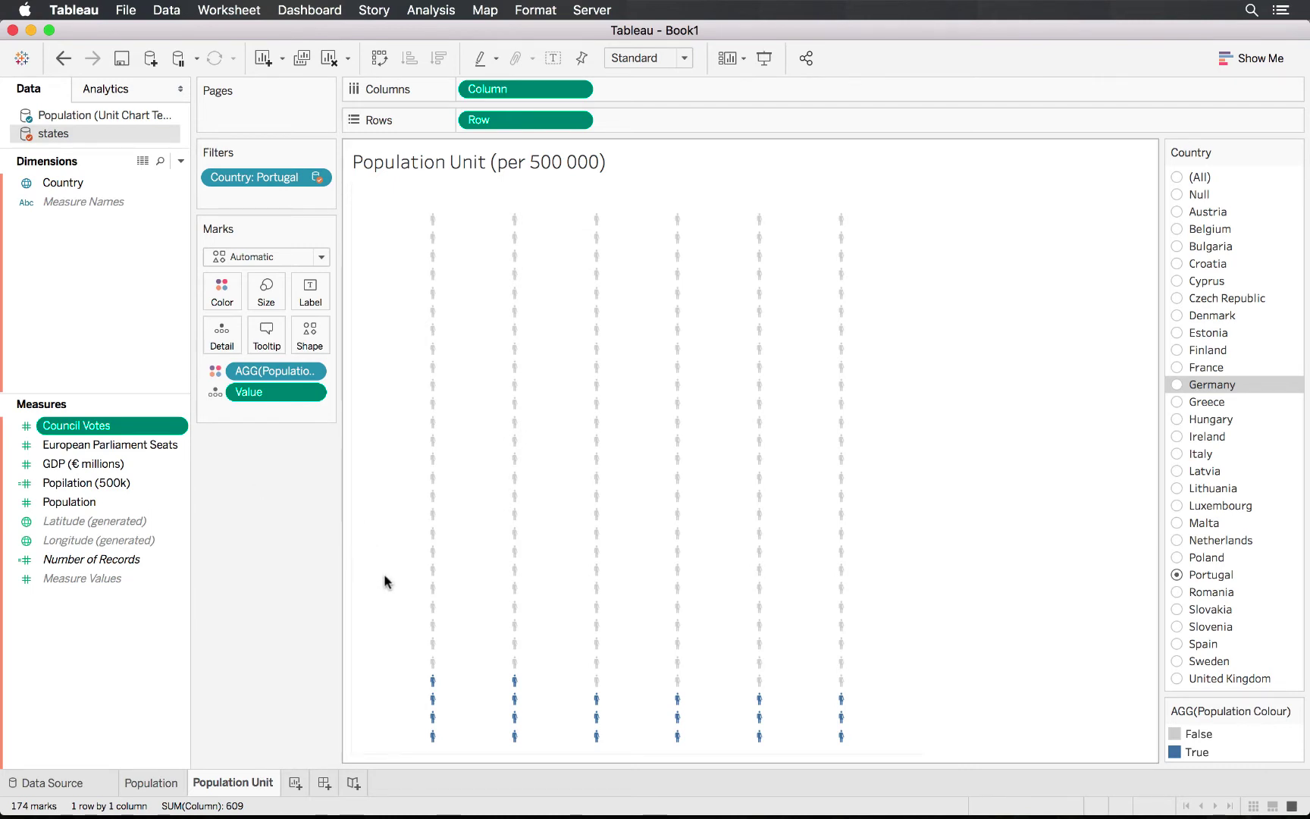
left_click(127, 466)
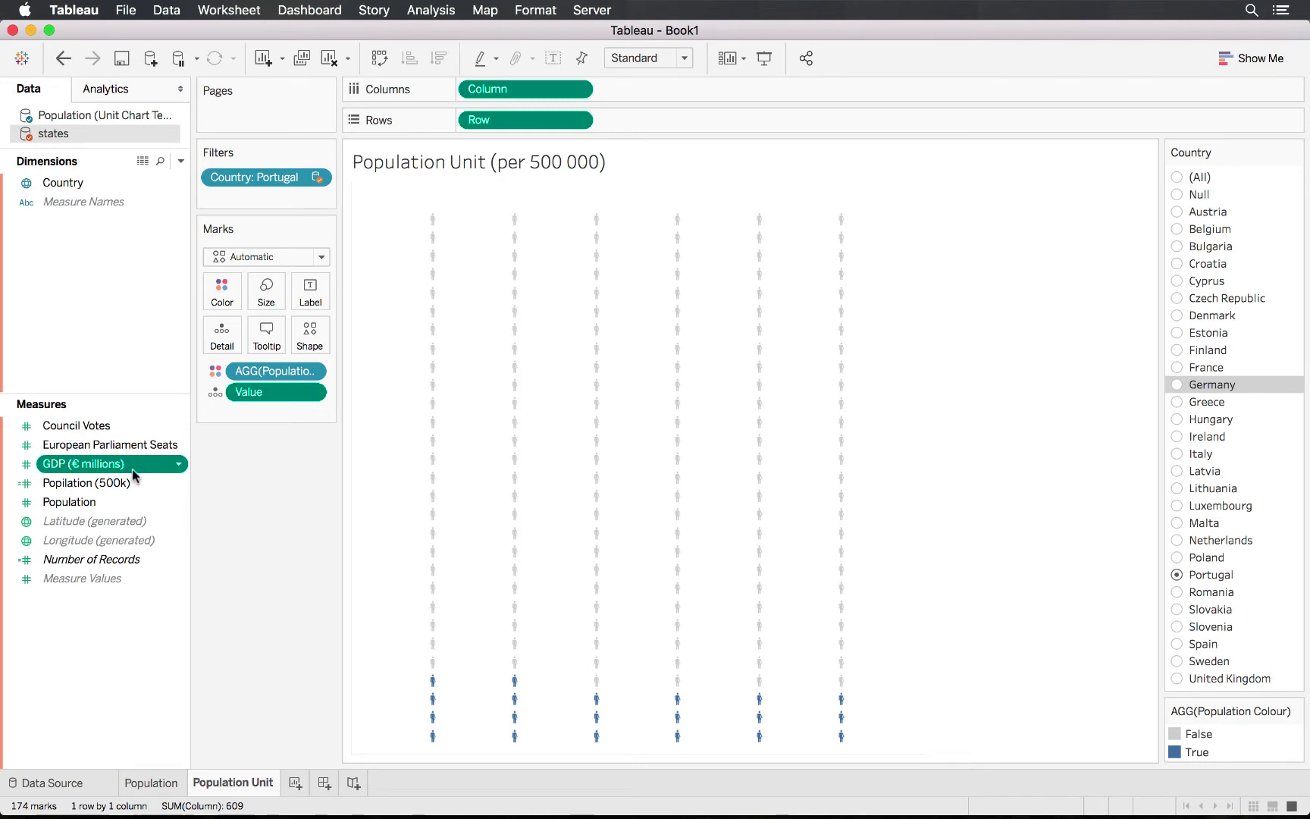
Step: Open the Marks card's More Shapes editor, keeping the Gender shape palette selected
mouse_move(433, 680)
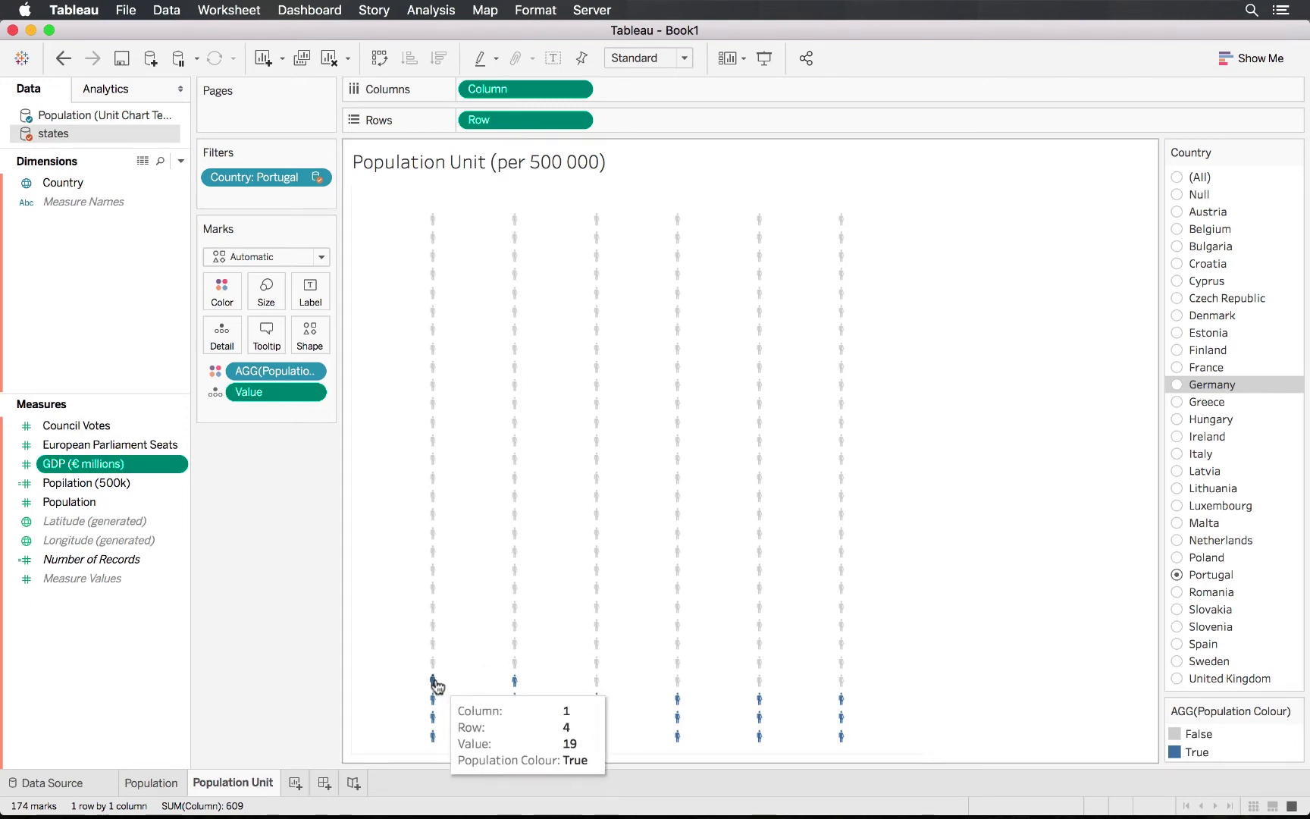
left_click(310, 334)
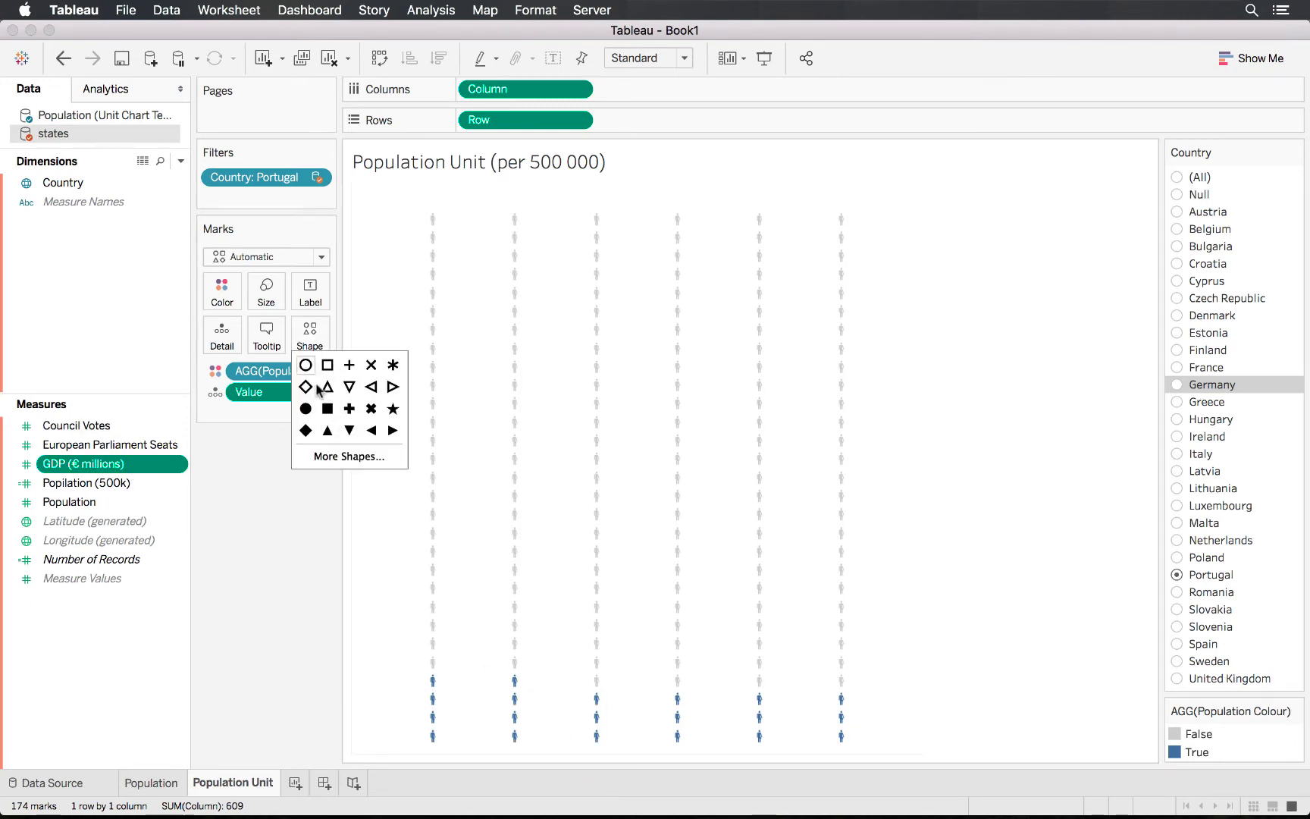
left_click(351, 457)
left_click(690, 288)
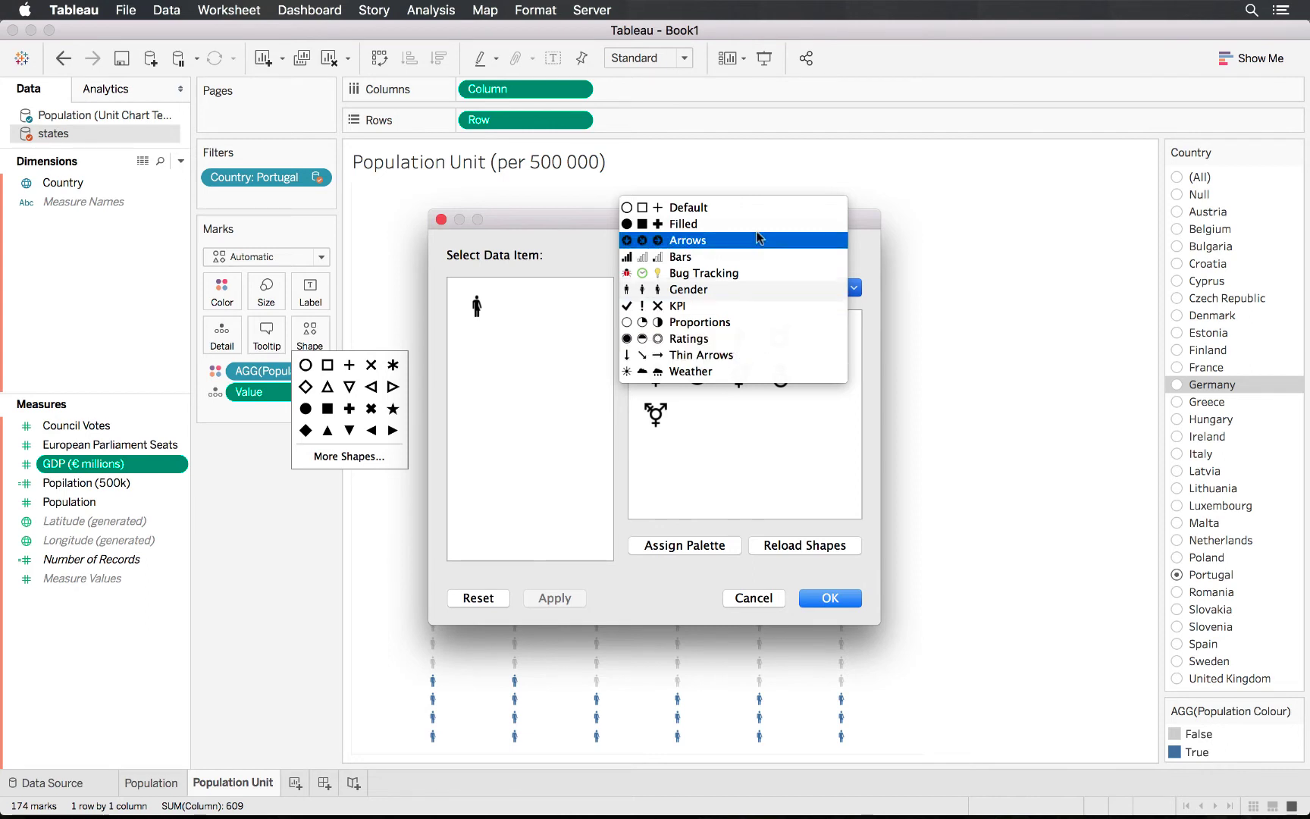
left_click(679, 451)
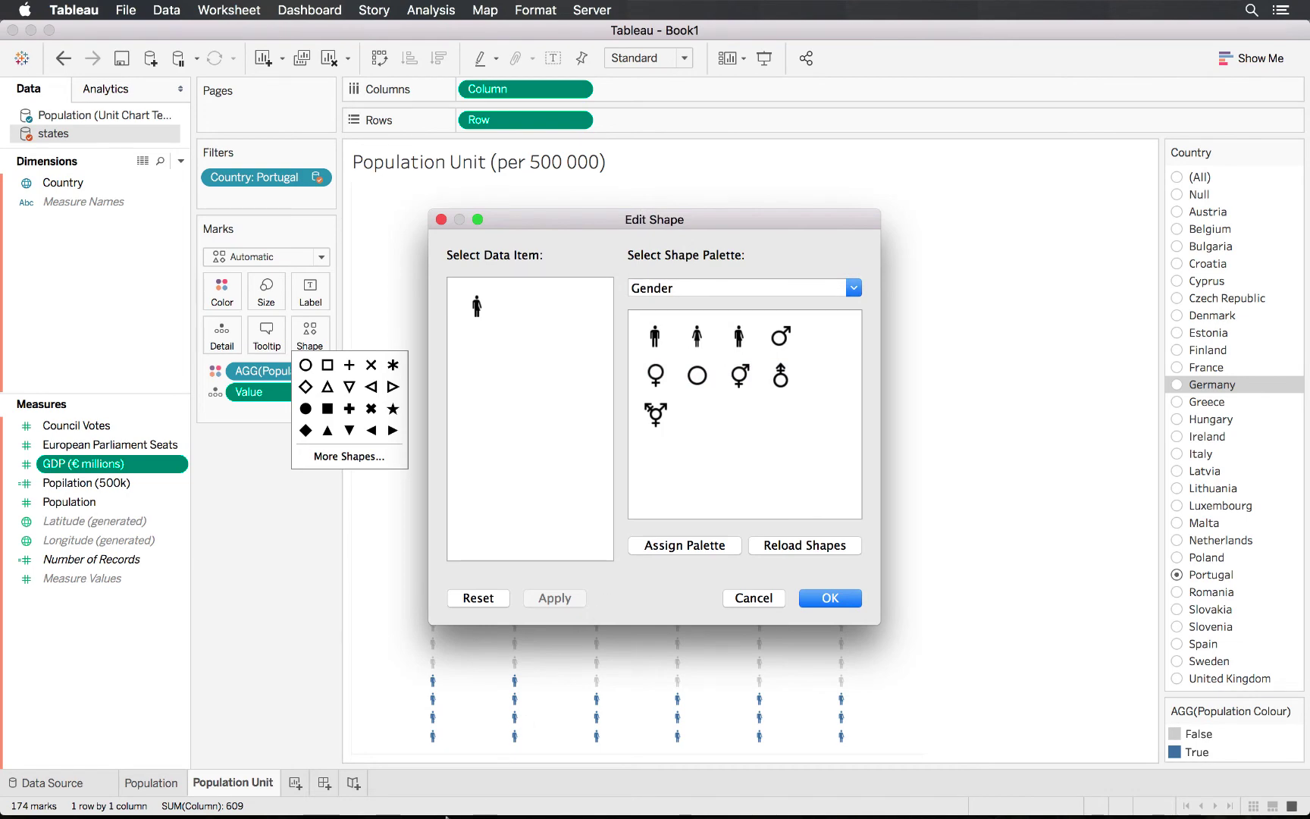
Step: In Chrome, go to the 'euro icon png' image results tab
mouse_move(488, 810)
left_click(404, 802)
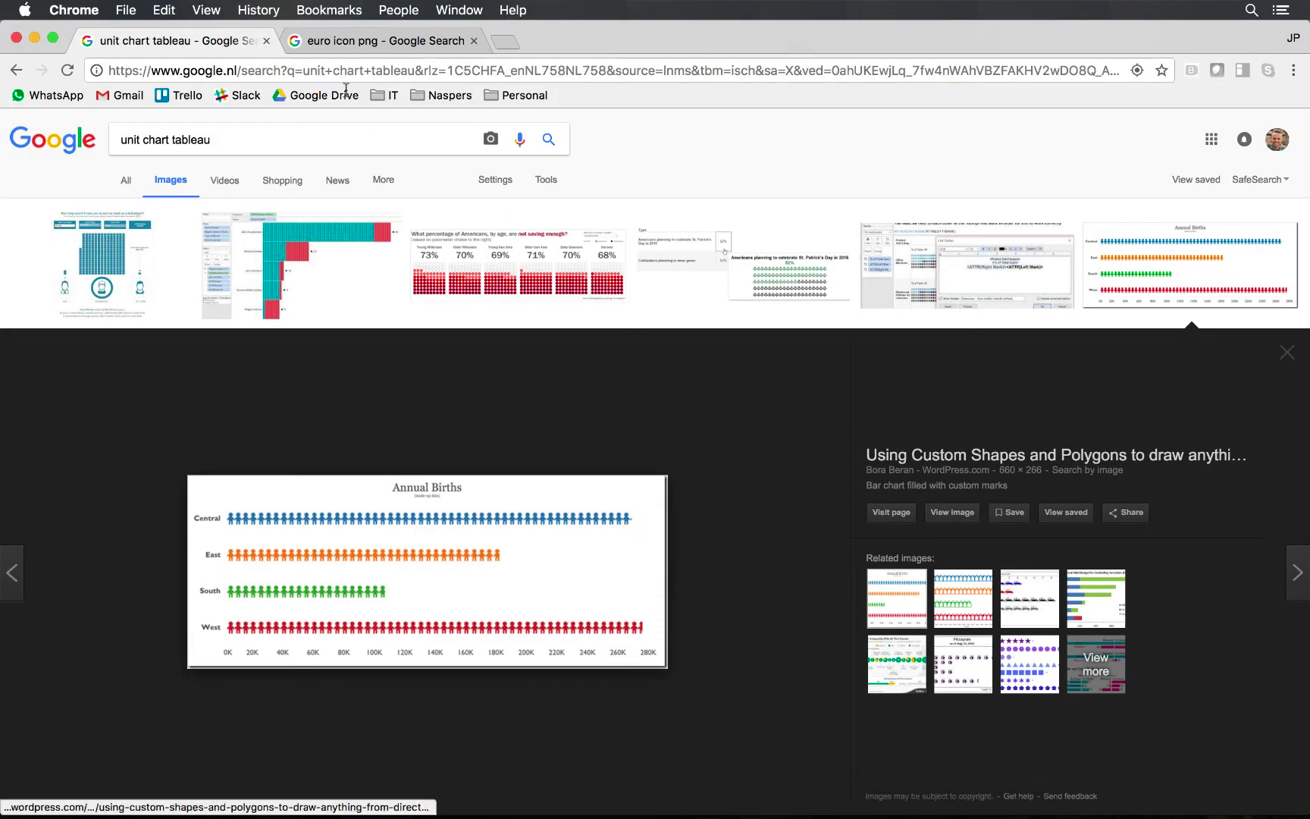
left_click(341, 42)
scroll(225, 228, "down", 5)
scroll(189, 189, "up", 10)
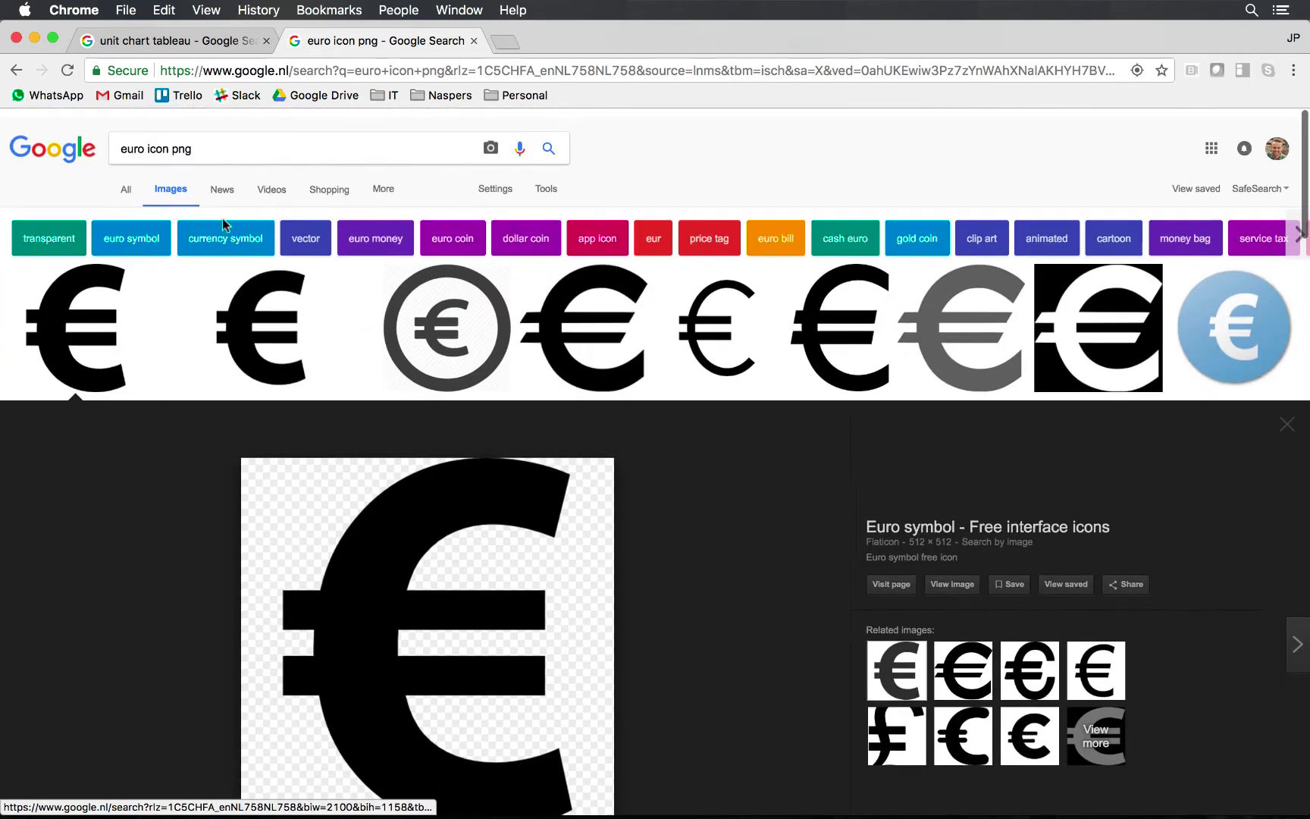
left_click(156, 141)
left_click_drag(205, 141, 110, 137)
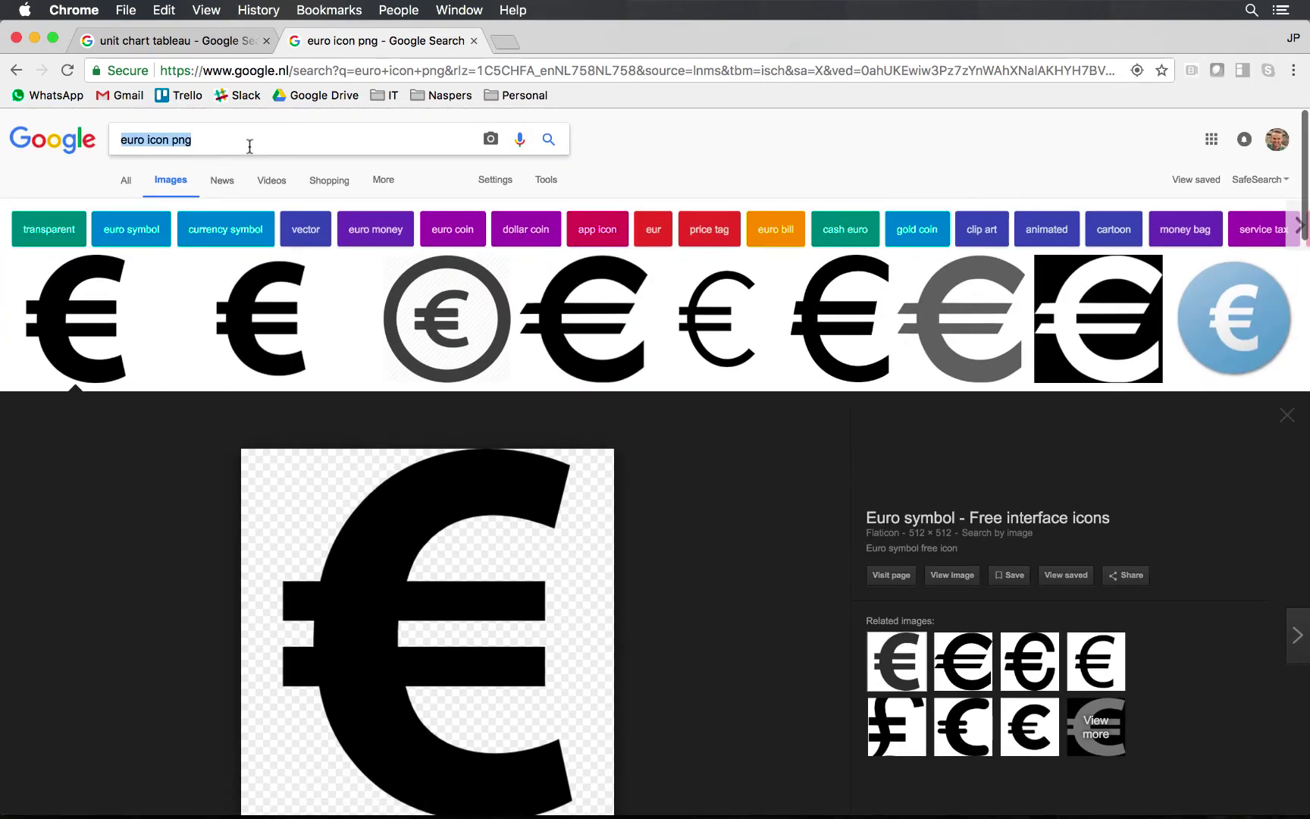
left_click(215, 142)
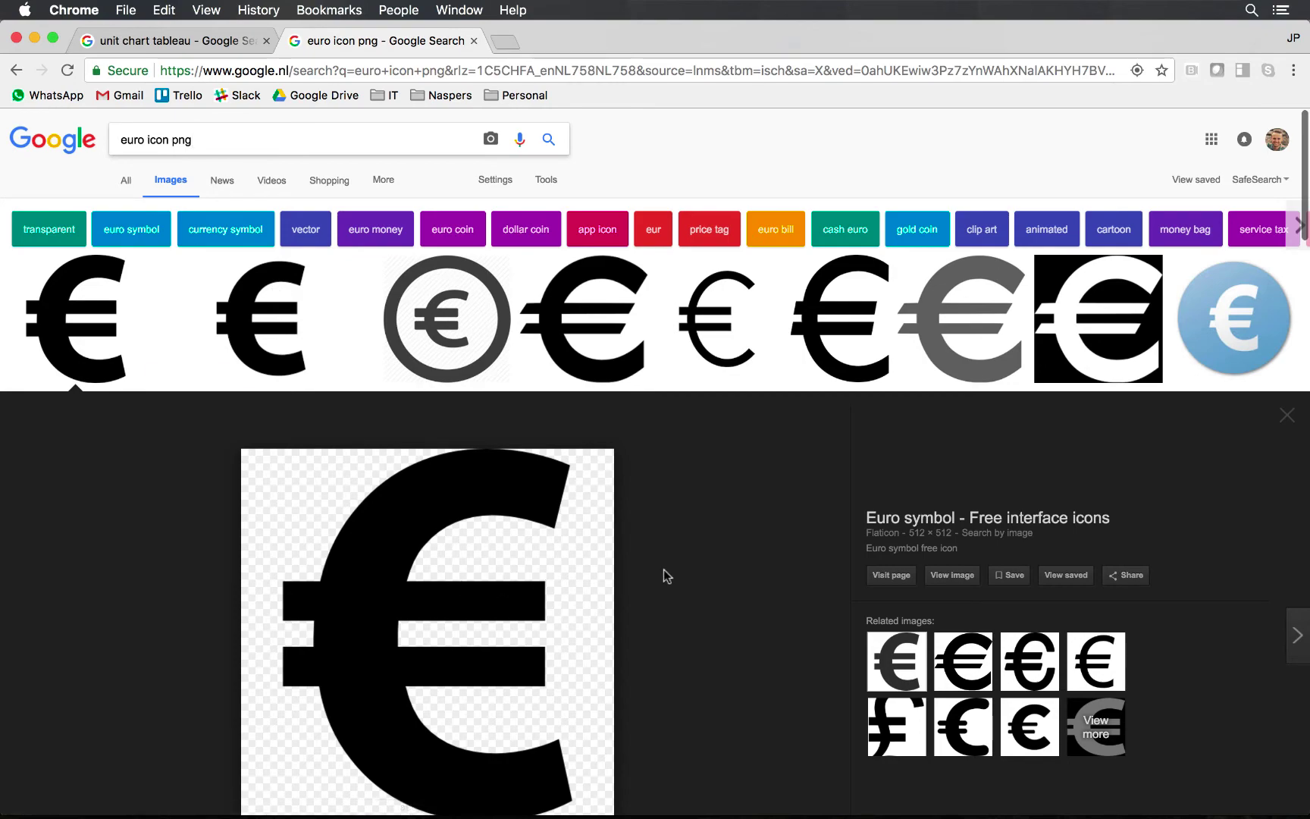
scroll(725, 626, "down", 6)
scroll(723, 623, "up", 6)
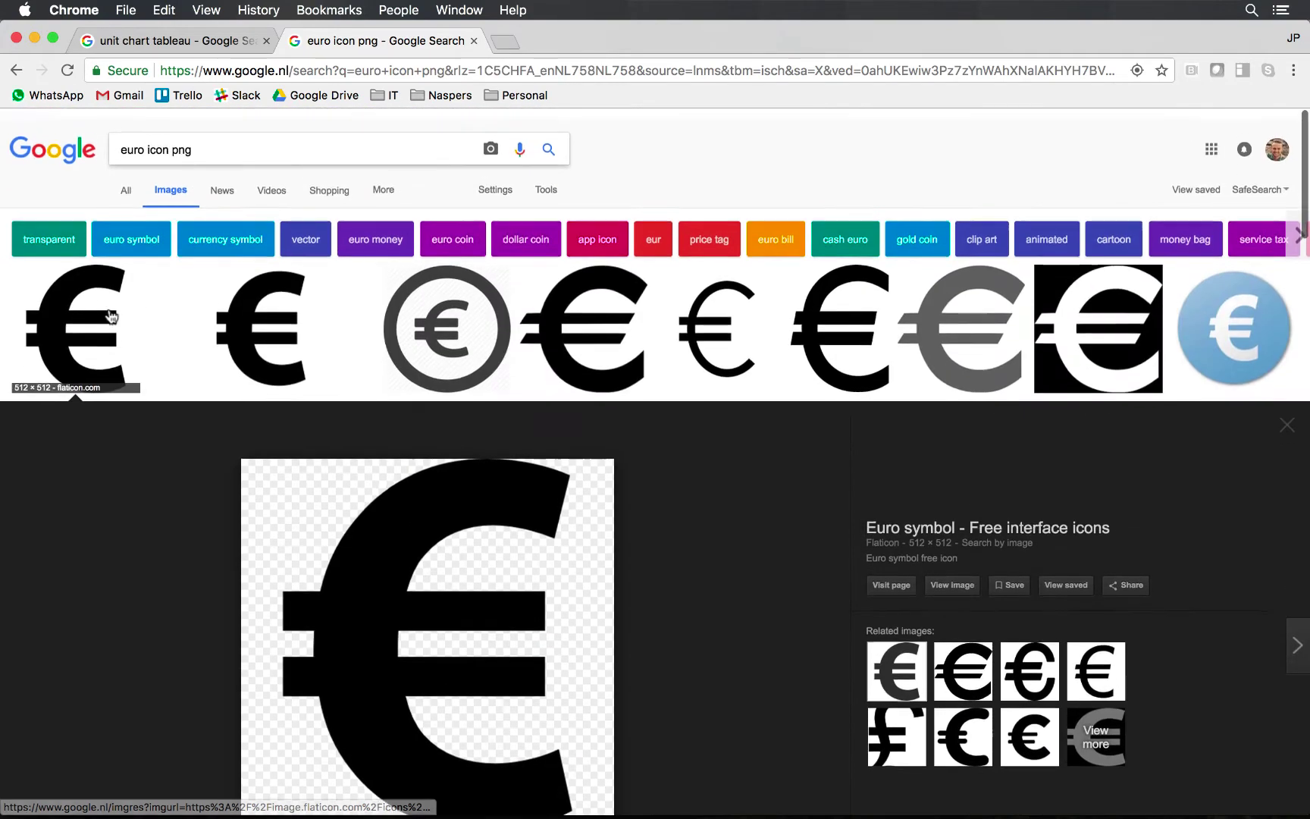
Step: Preview the black euro symbol image large and check its image options
left_click(76, 284)
left_click(75, 285)
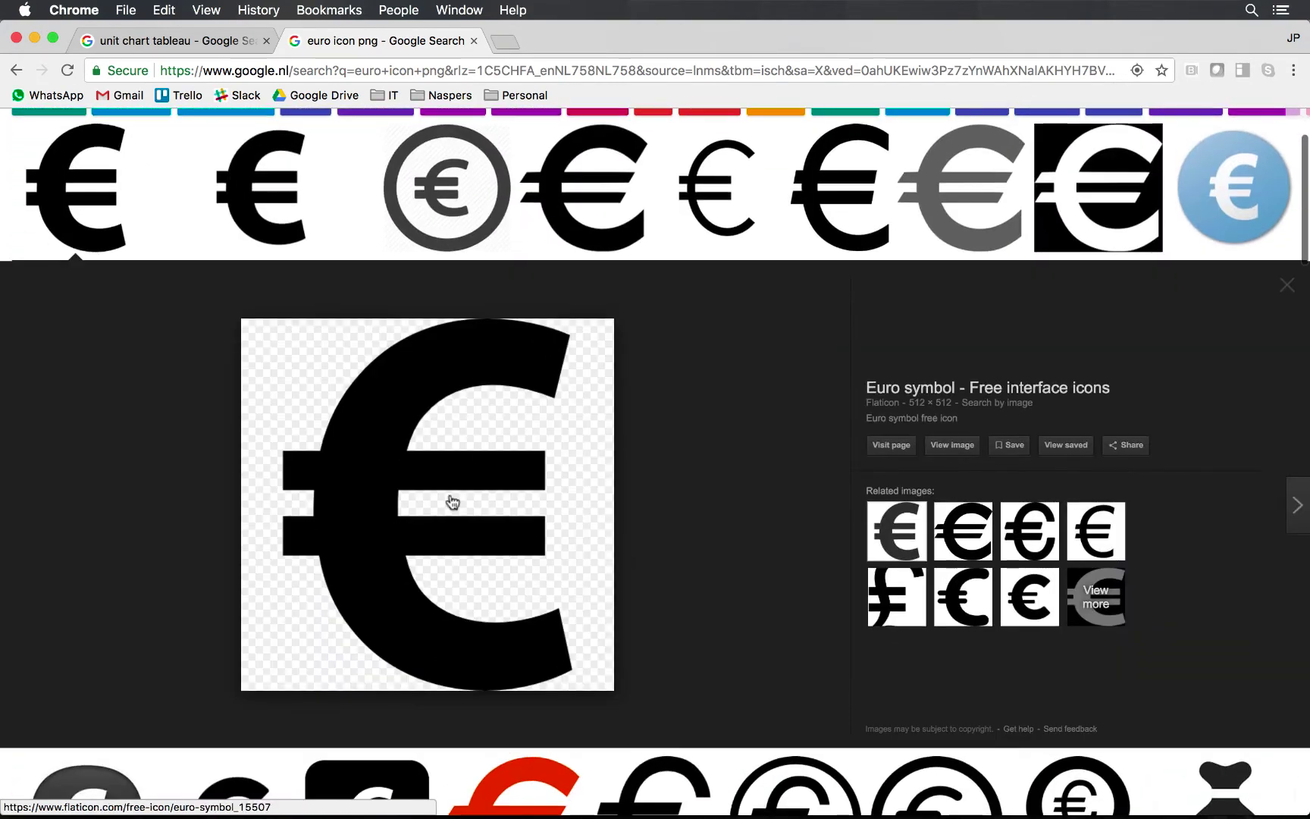
right_click(518, 489)
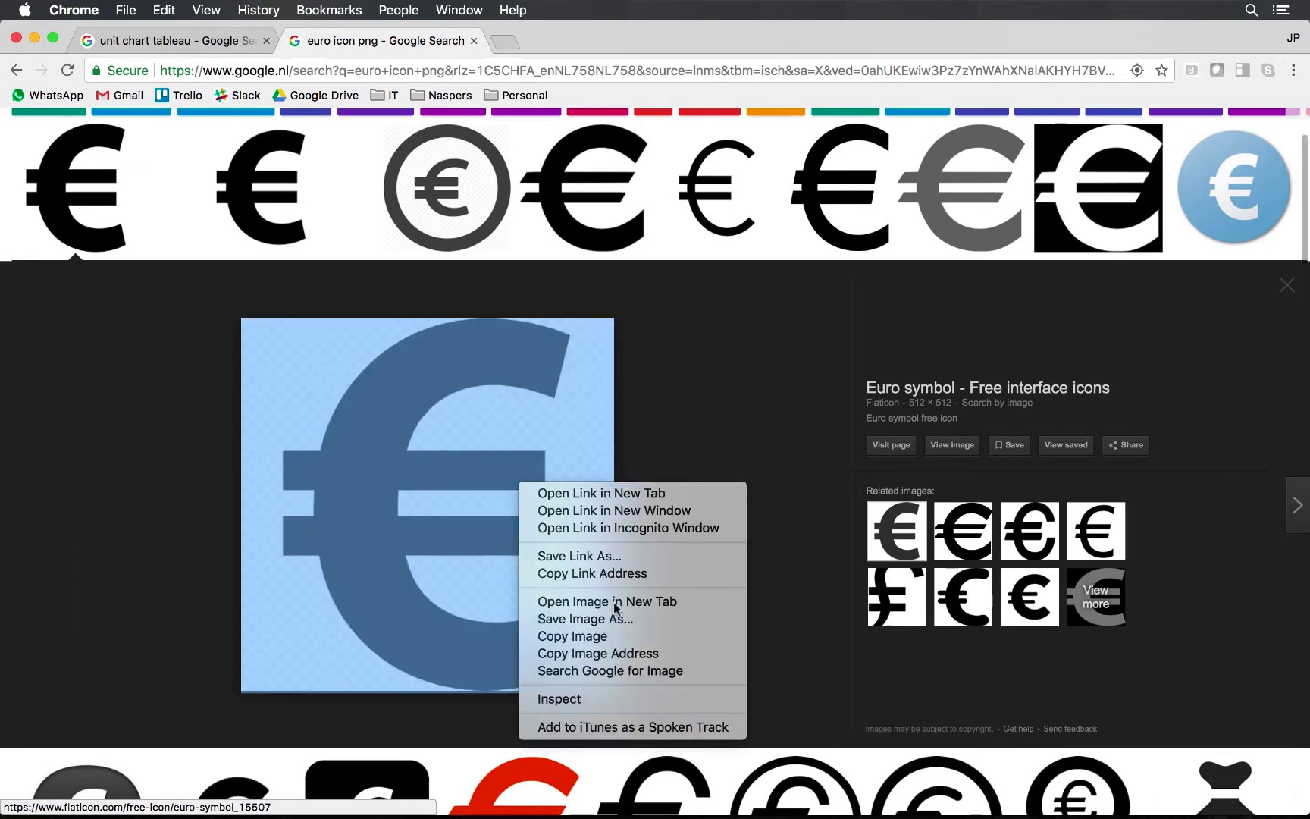
left_click(772, 438)
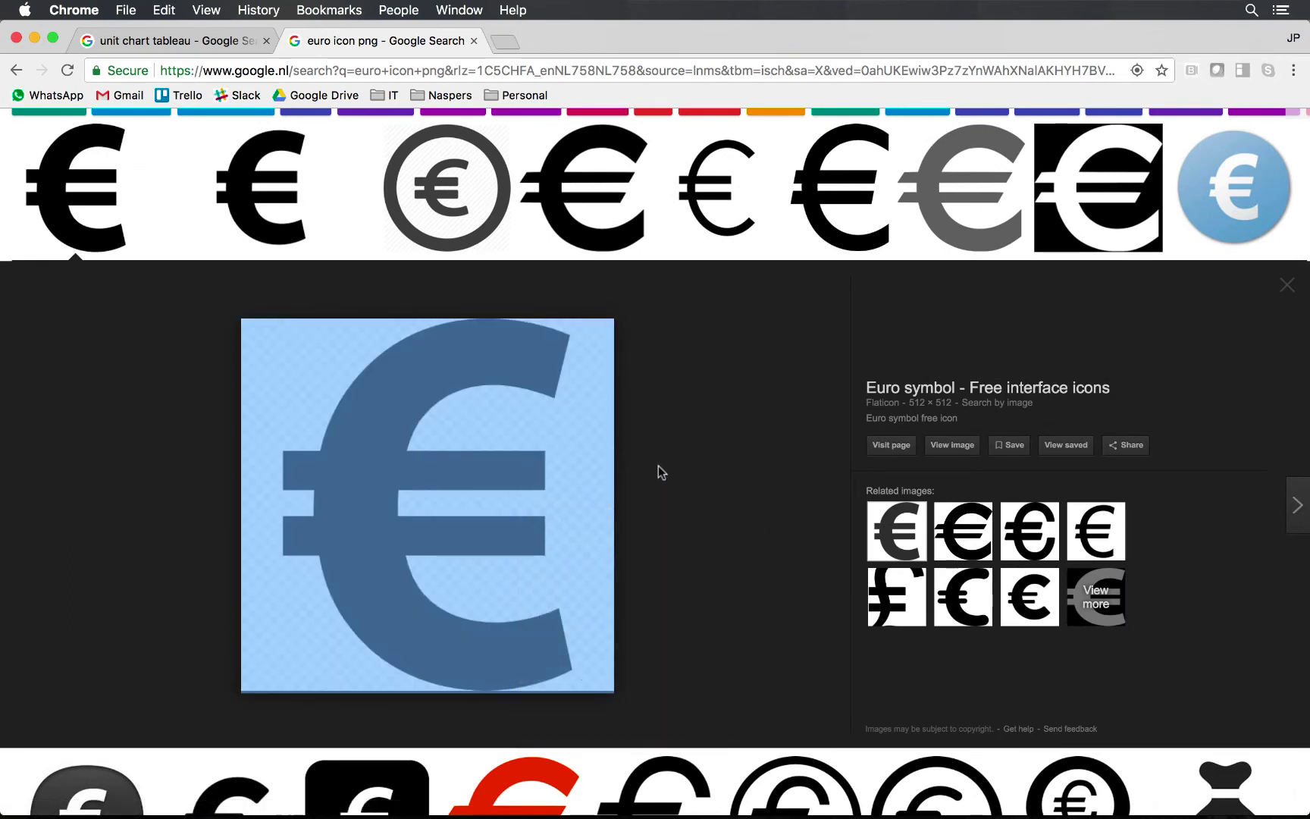
Step: In Finder, copy euro.png from the Youtube Show folder
mouse_move(413, 803)
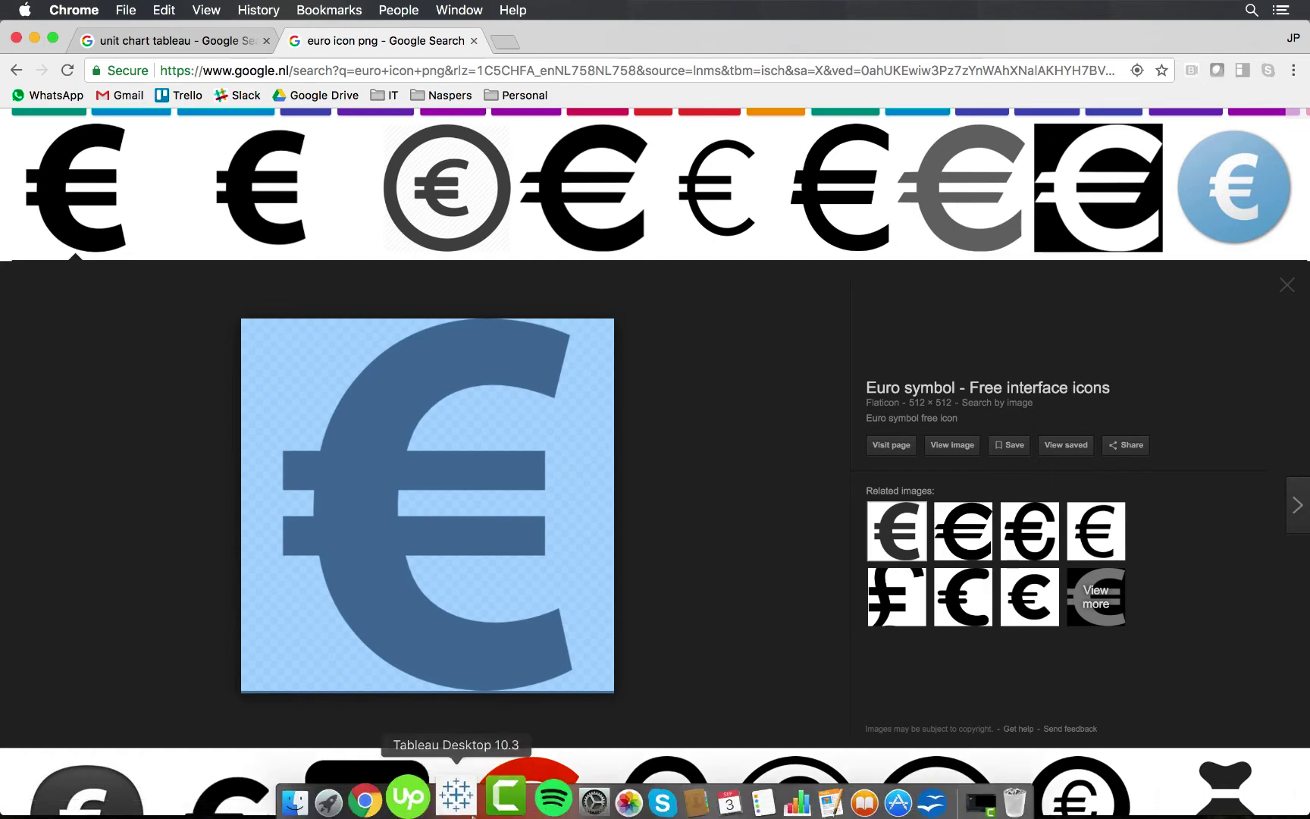
left_click(325, 792)
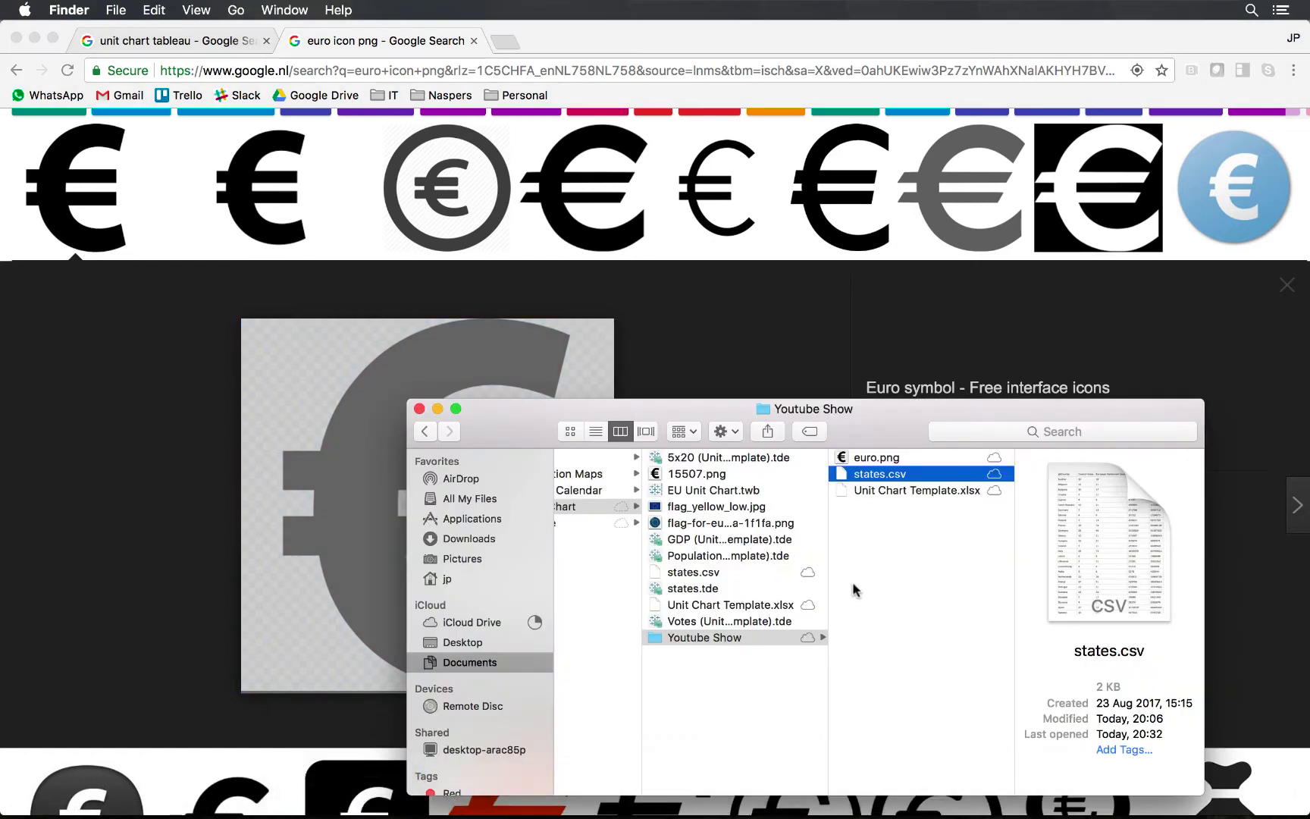
left_click(884, 458)
right_click(875, 459)
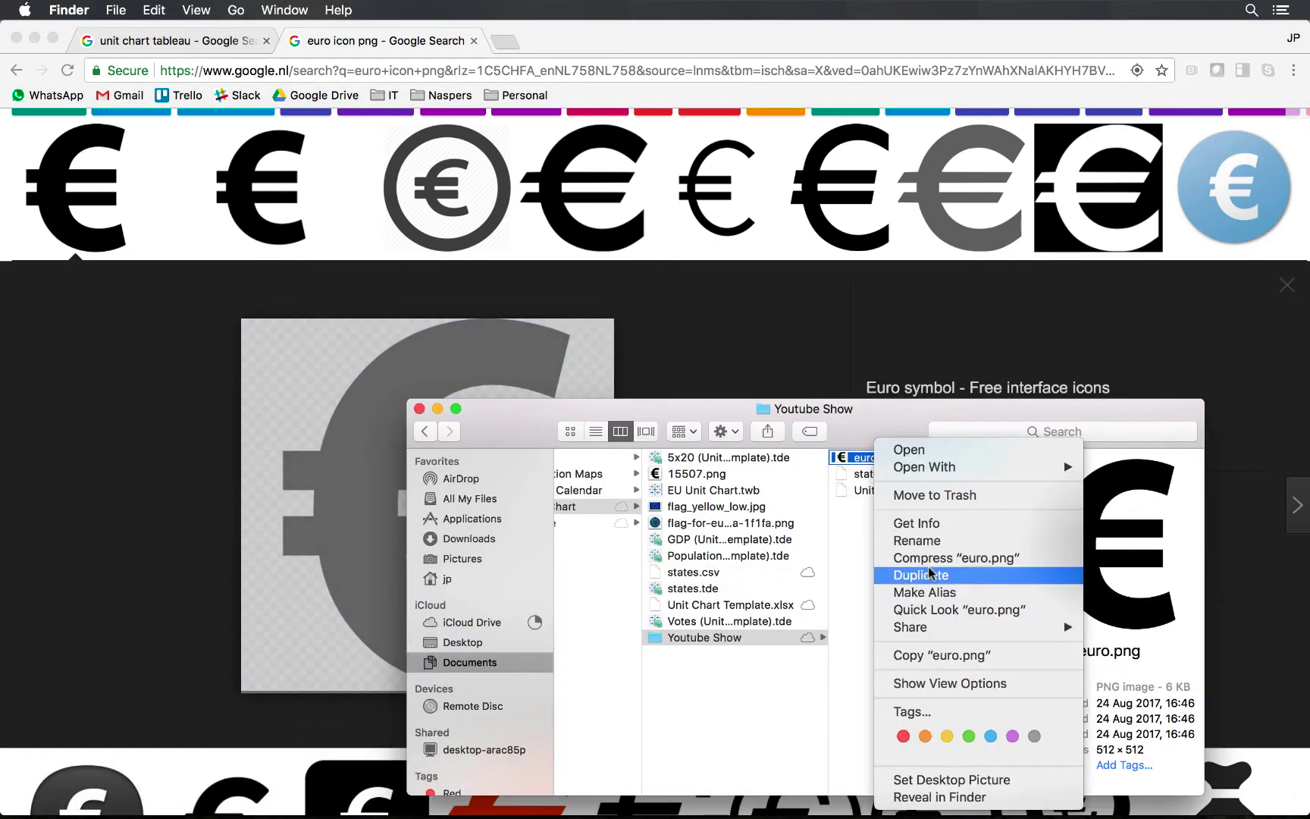
left_click(925, 655)
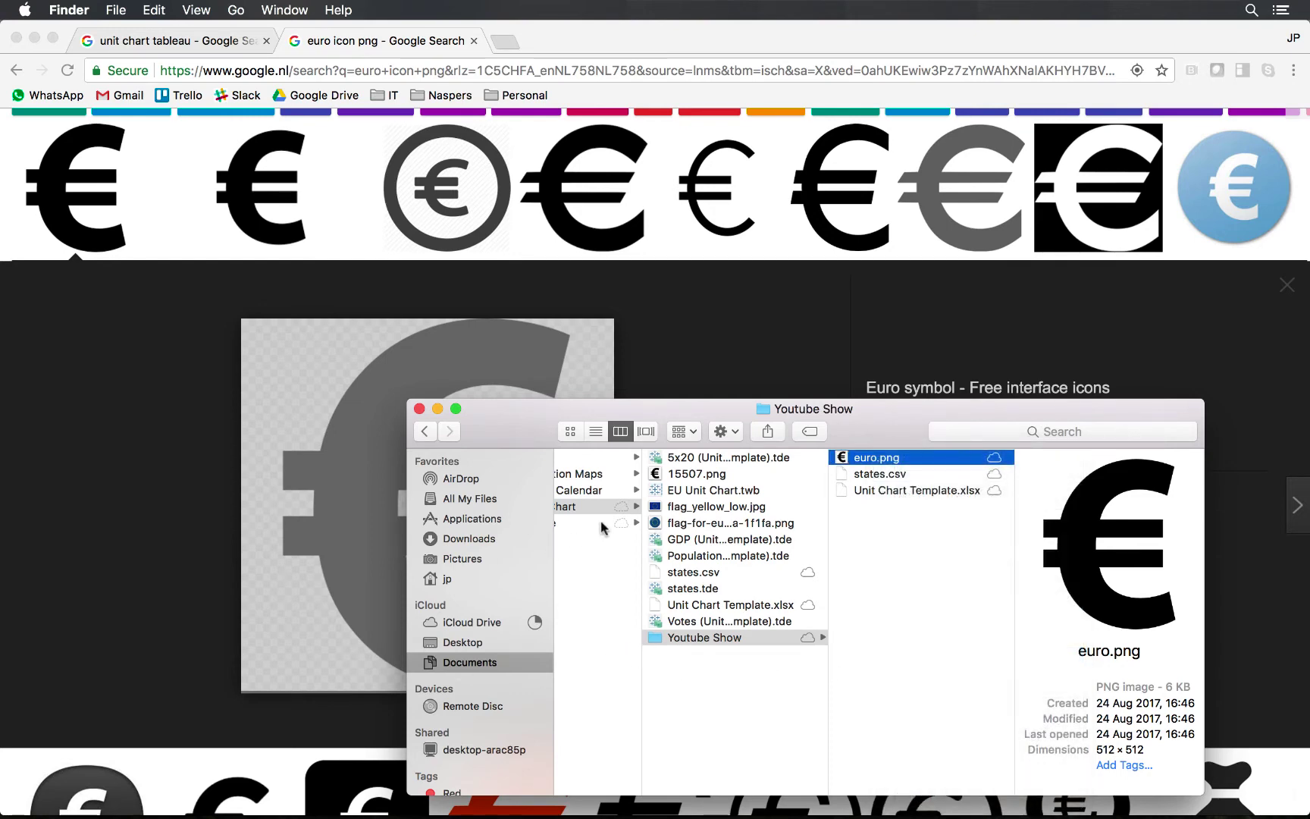
Step: Navigate to Documents > My Tableau Repository > Shapes
left_click(469, 661)
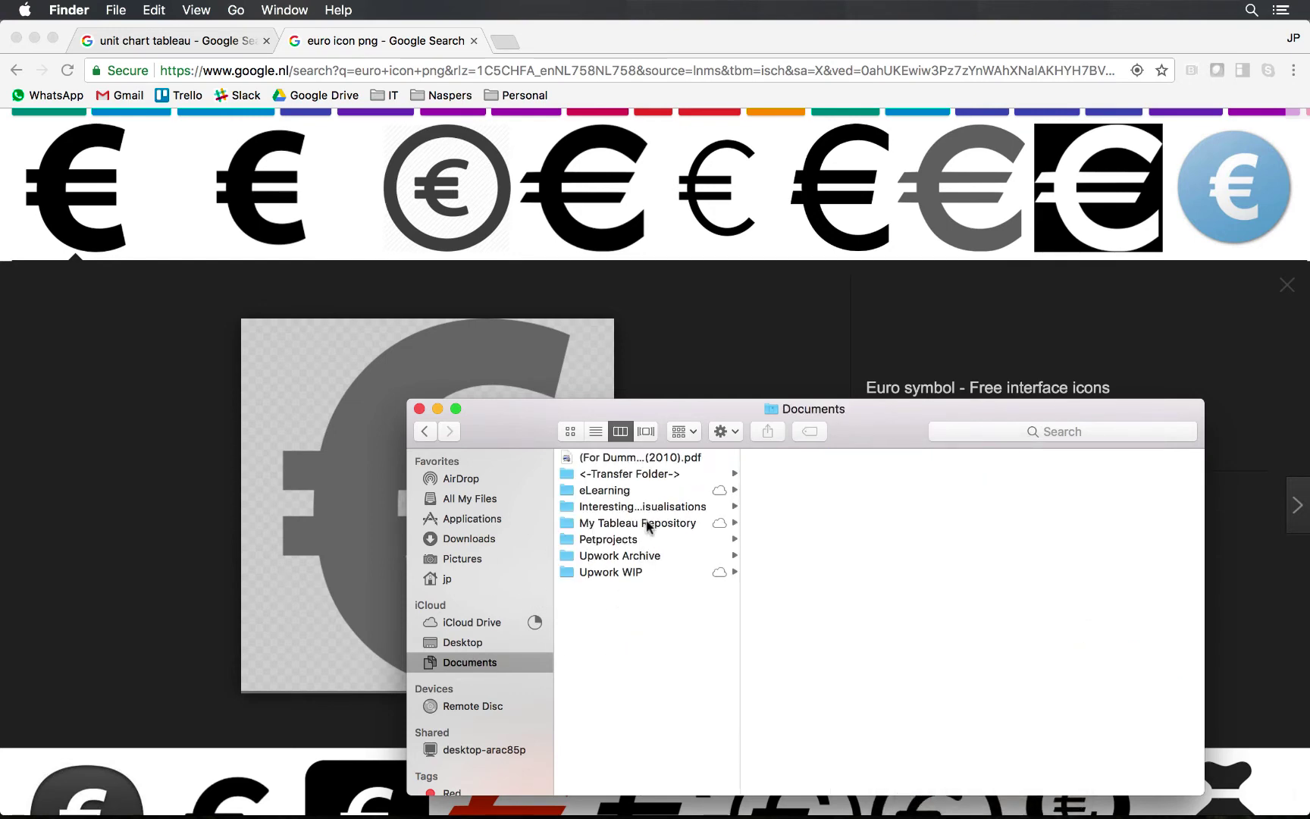
left_click(629, 525)
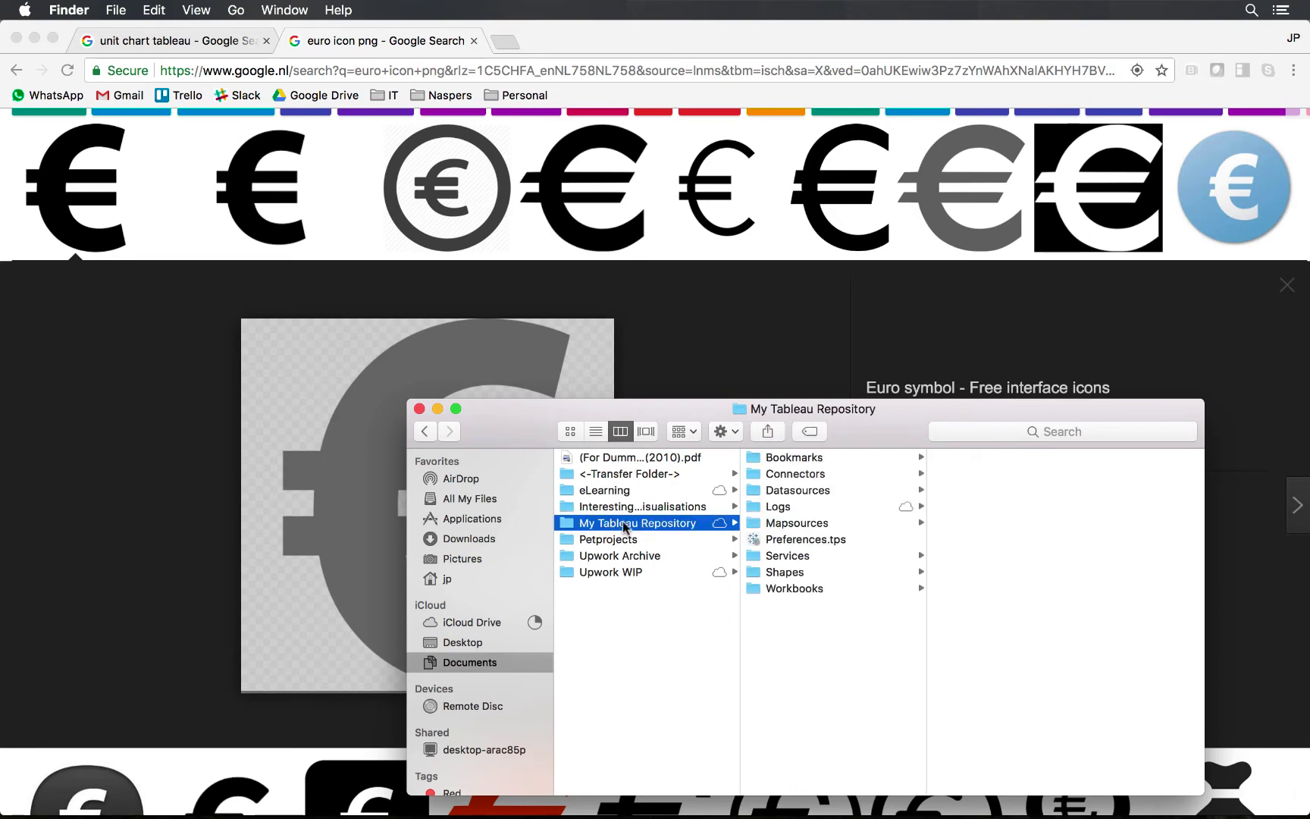
key("Return")
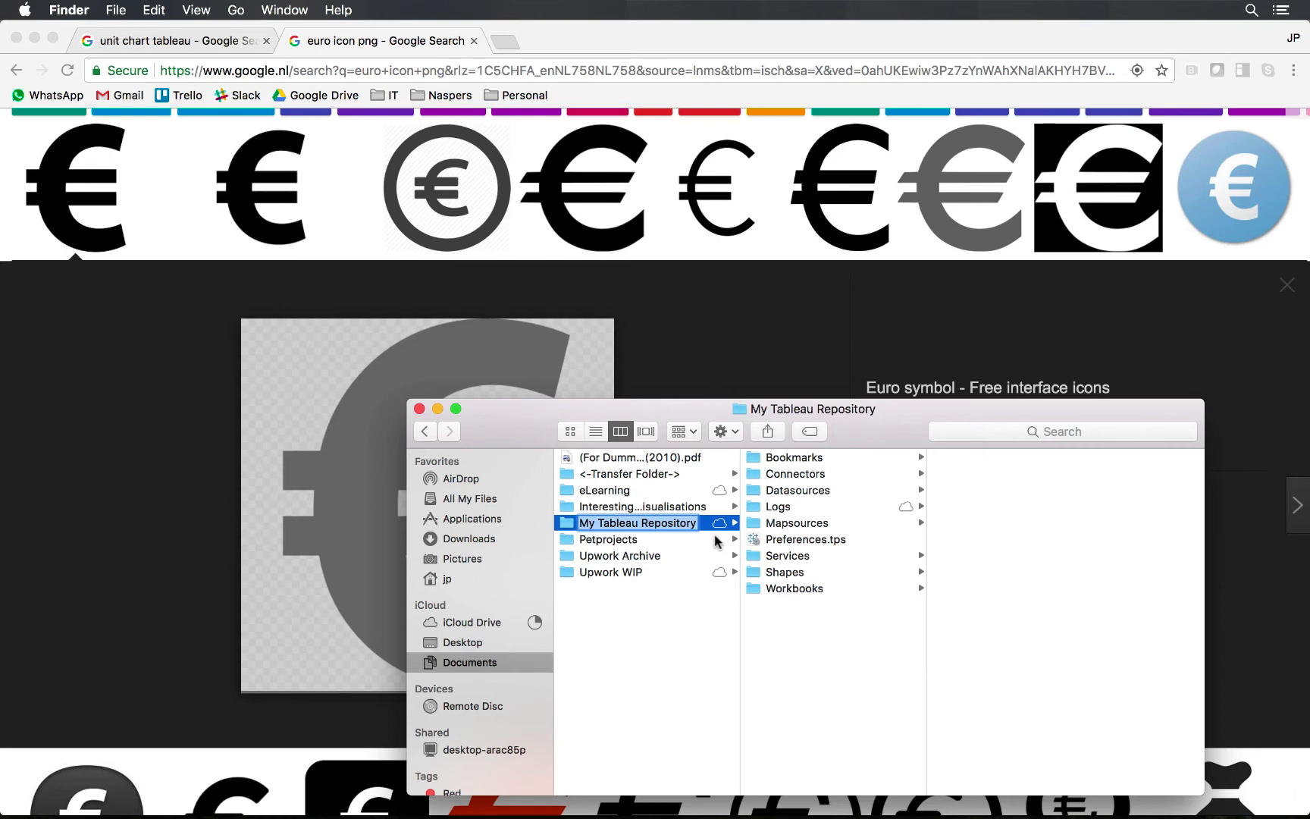
left_click(783, 579)
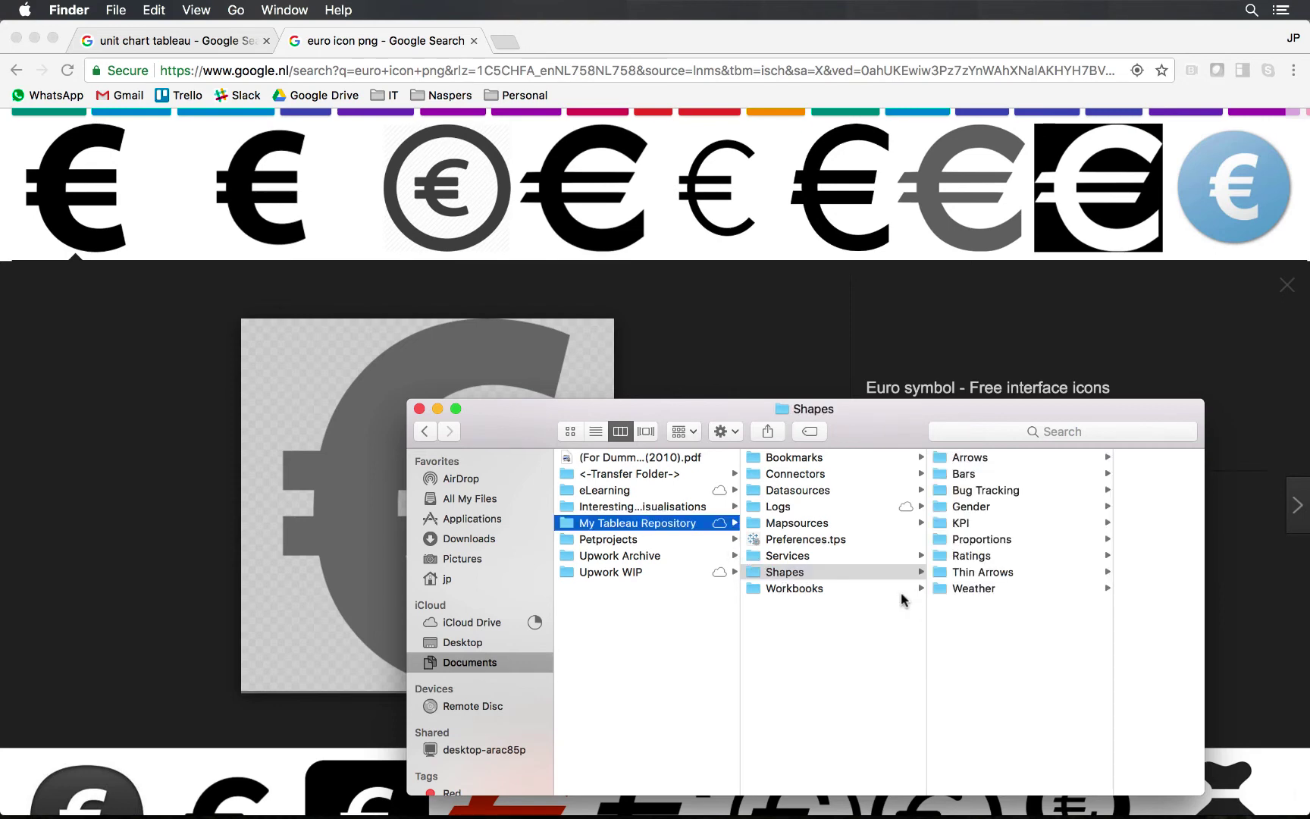
right_click(989, 636)
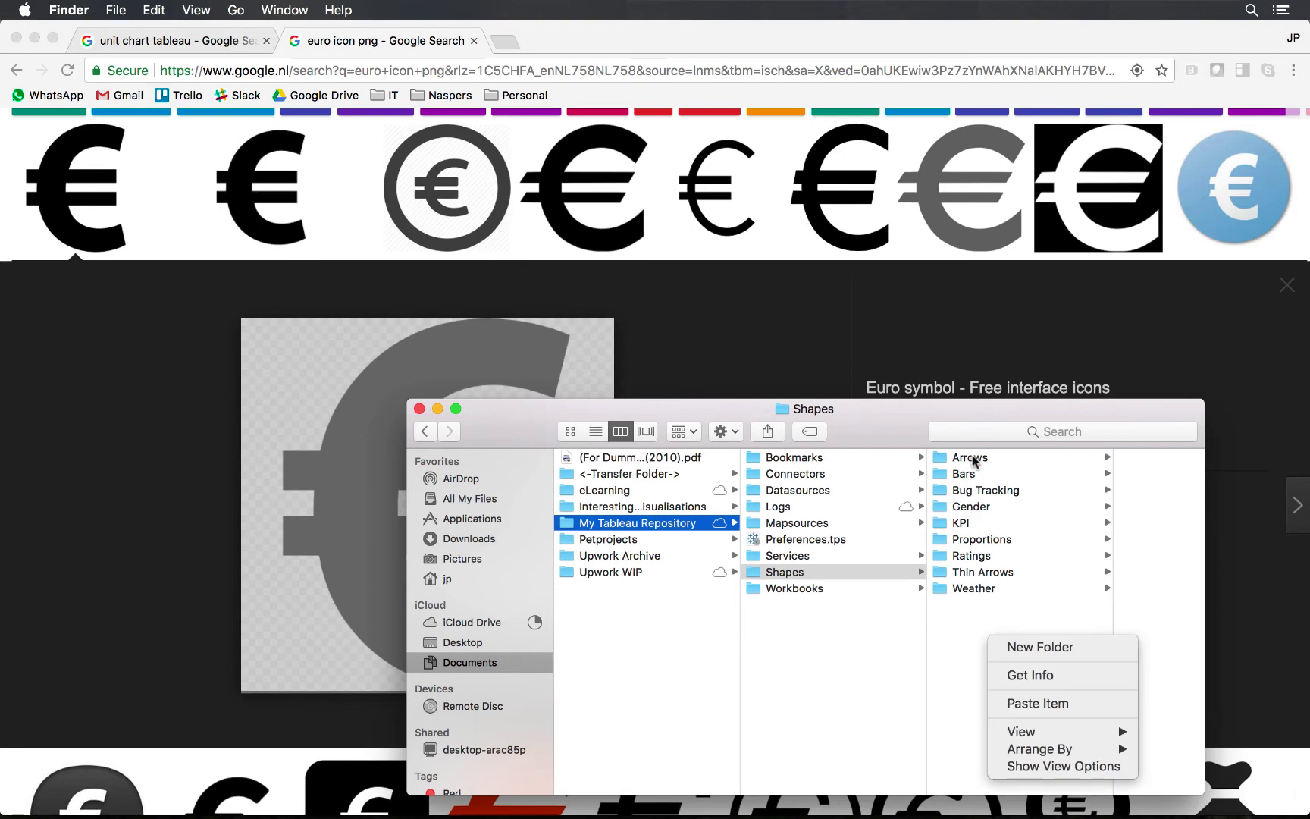
Step: Check the shape palette list in Tableau's shape editor, then return to Finder
key("super+Tab")
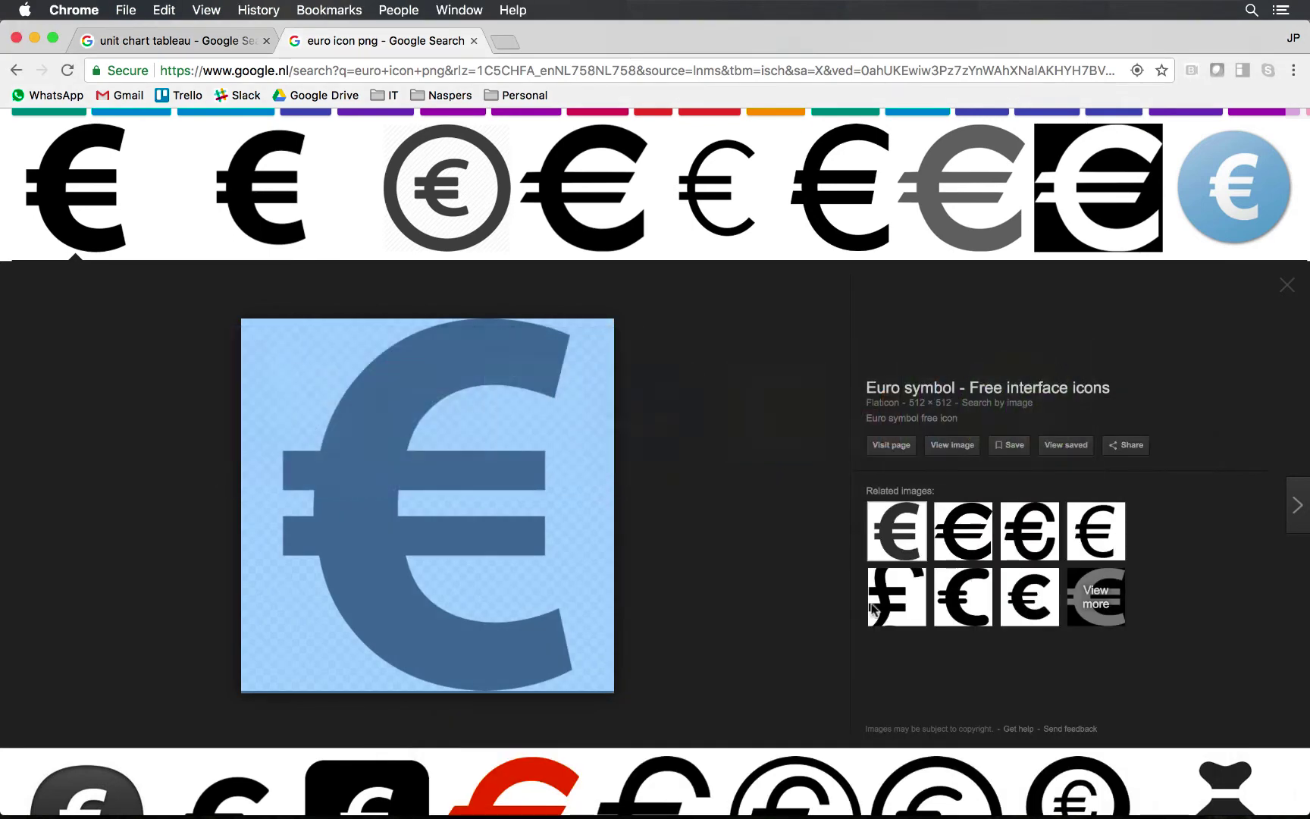
key("super+Tab")
key("super+Tab")
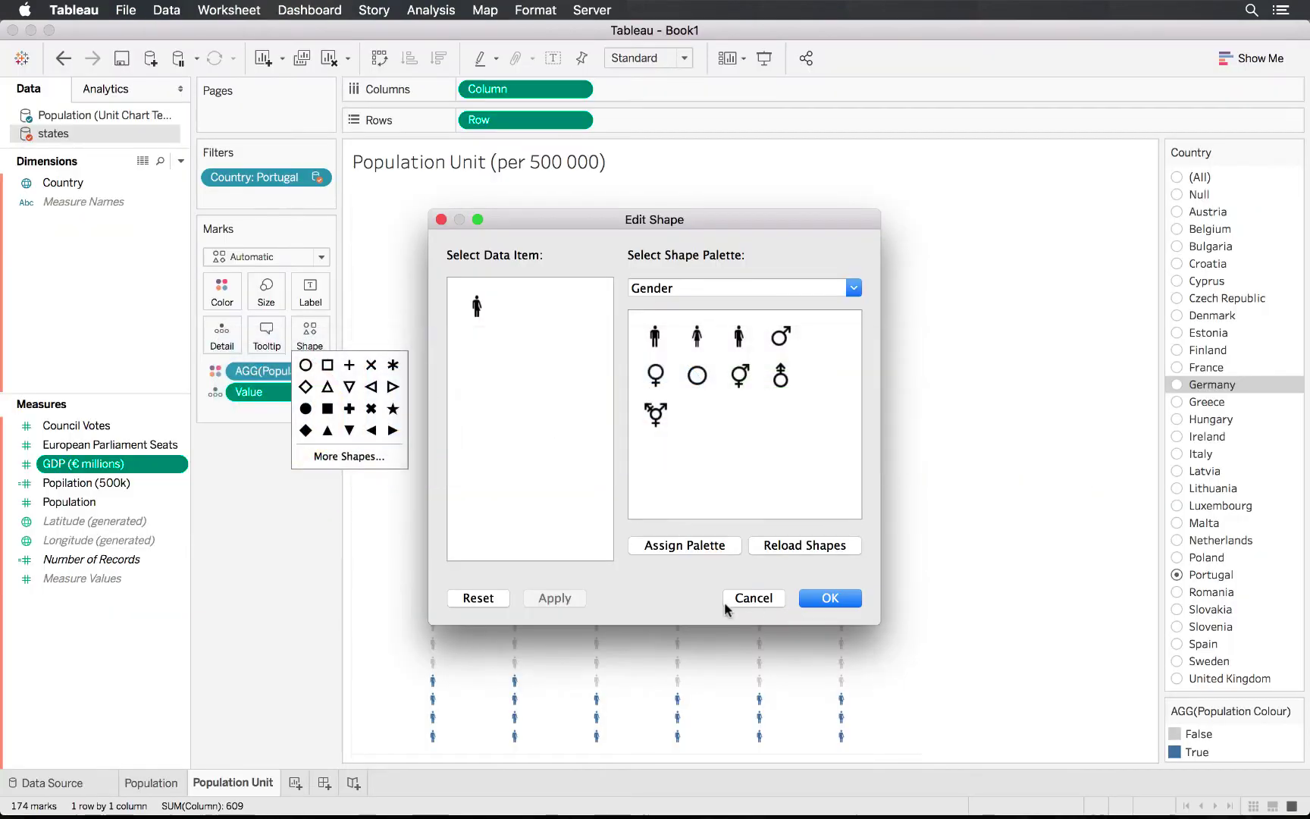
left_click(777, 294)
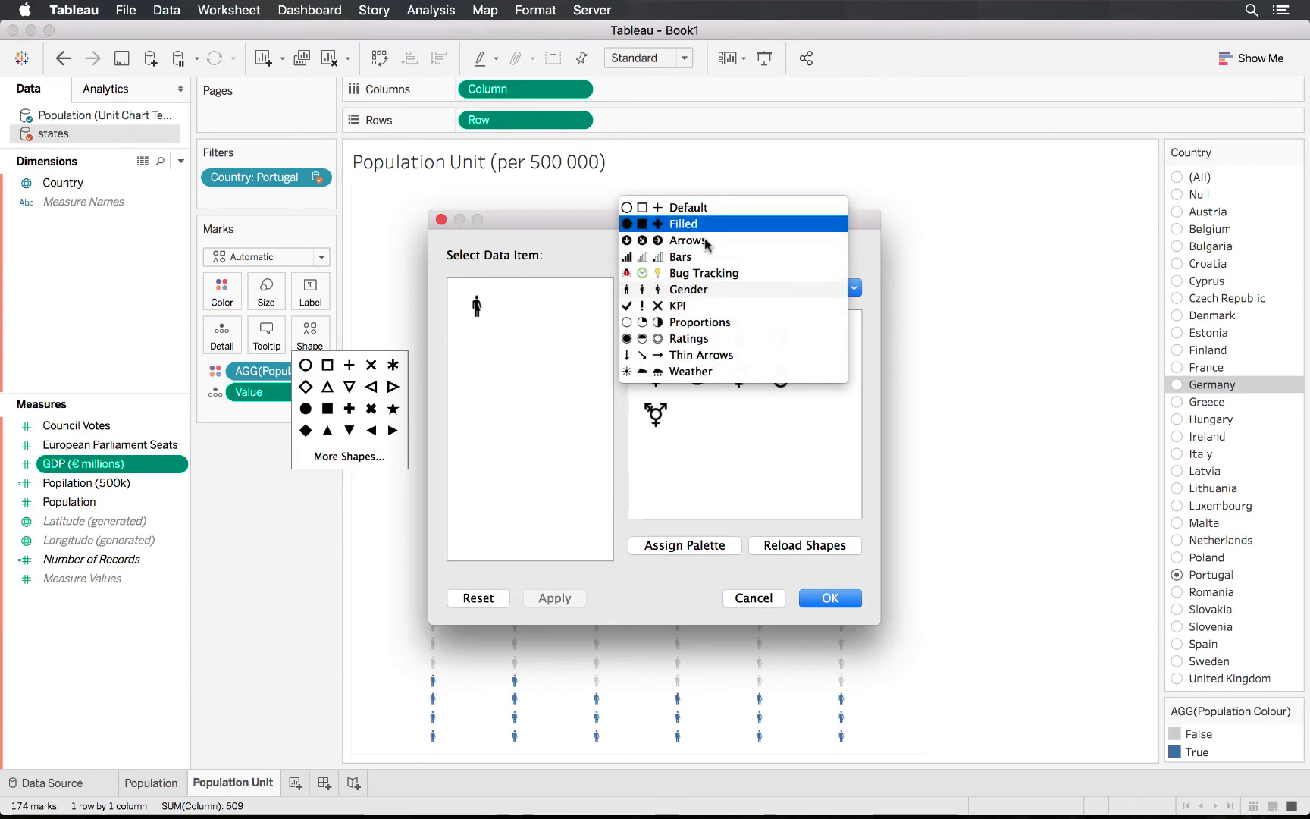
key("super+Tab")
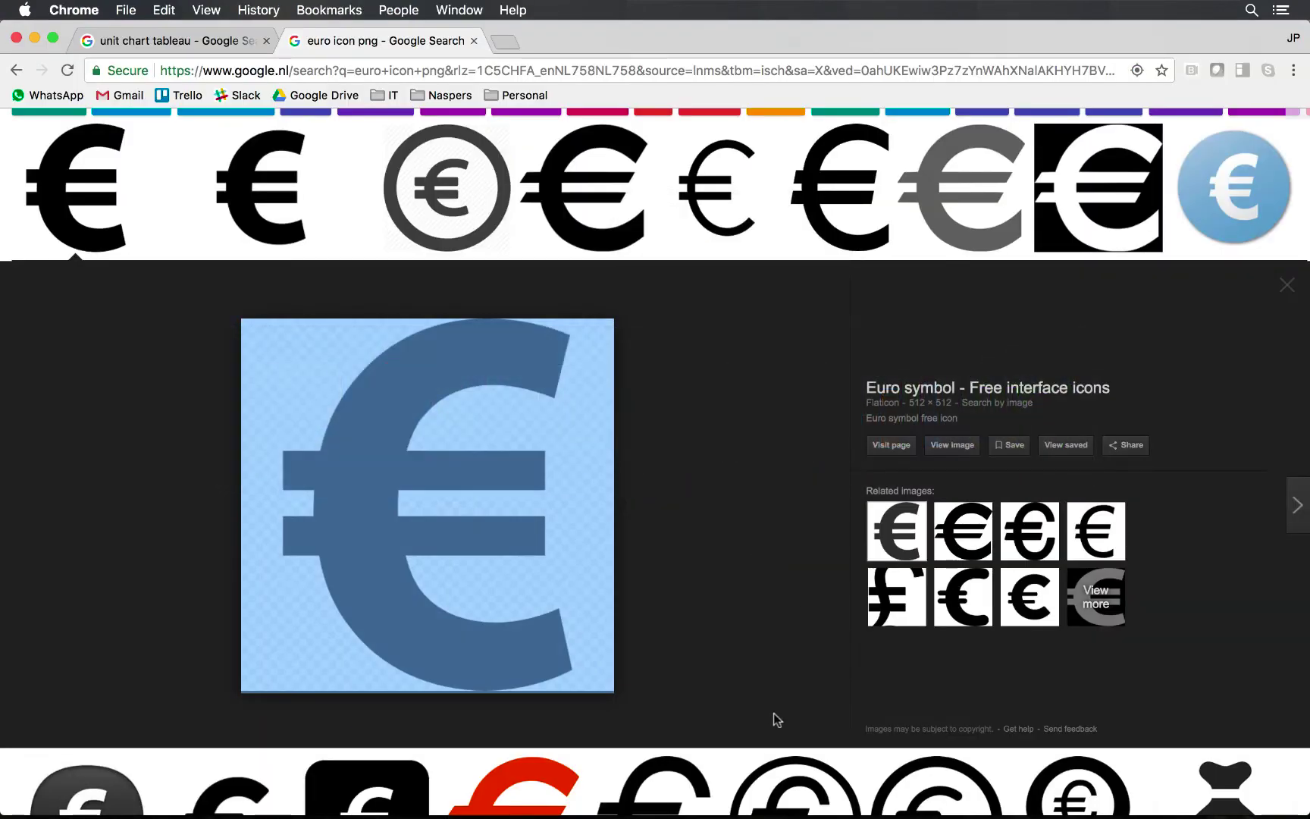
key("super+Tab")
Step: Create a new folder named Custom Icons inside the Shapes folder
left_click(535, 423)
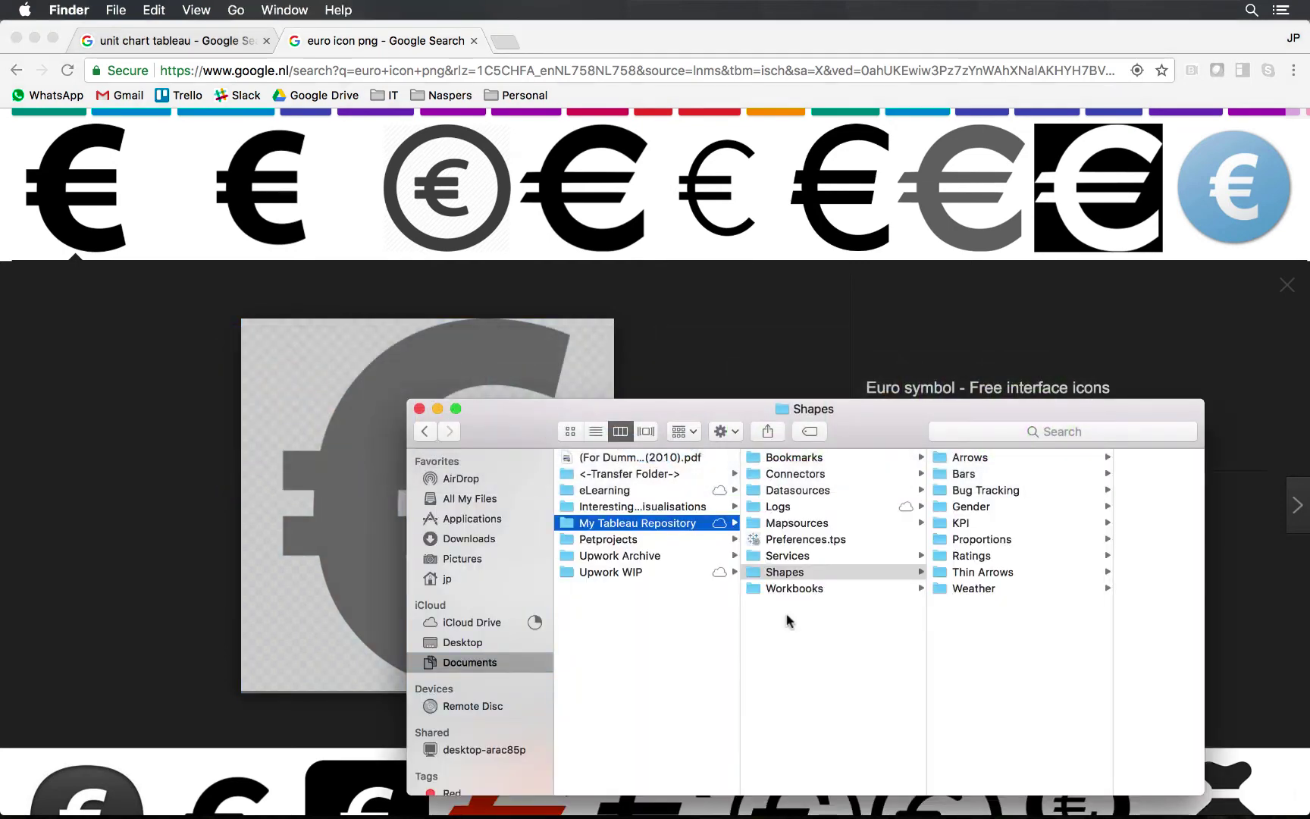
right_click(1005, 653)
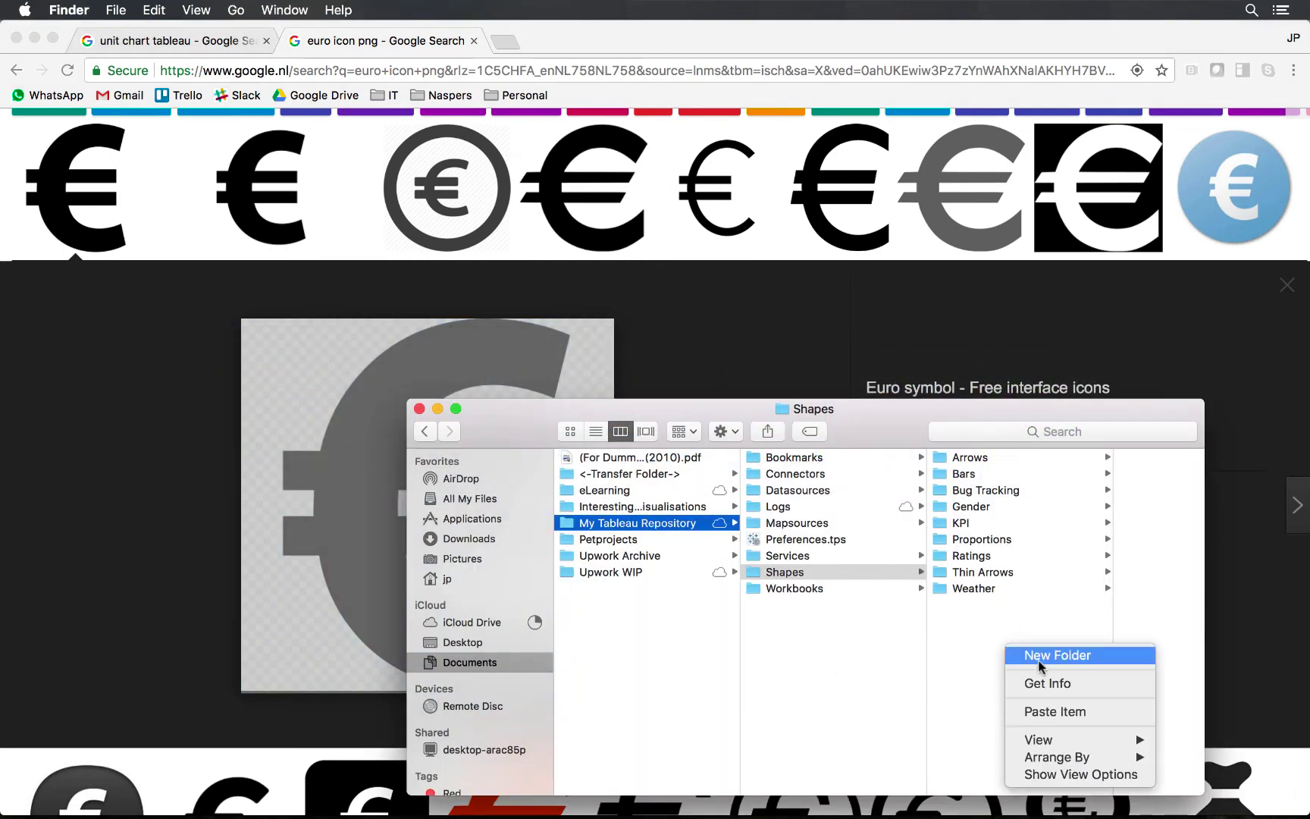
left_click(1038, 656)
type("C")
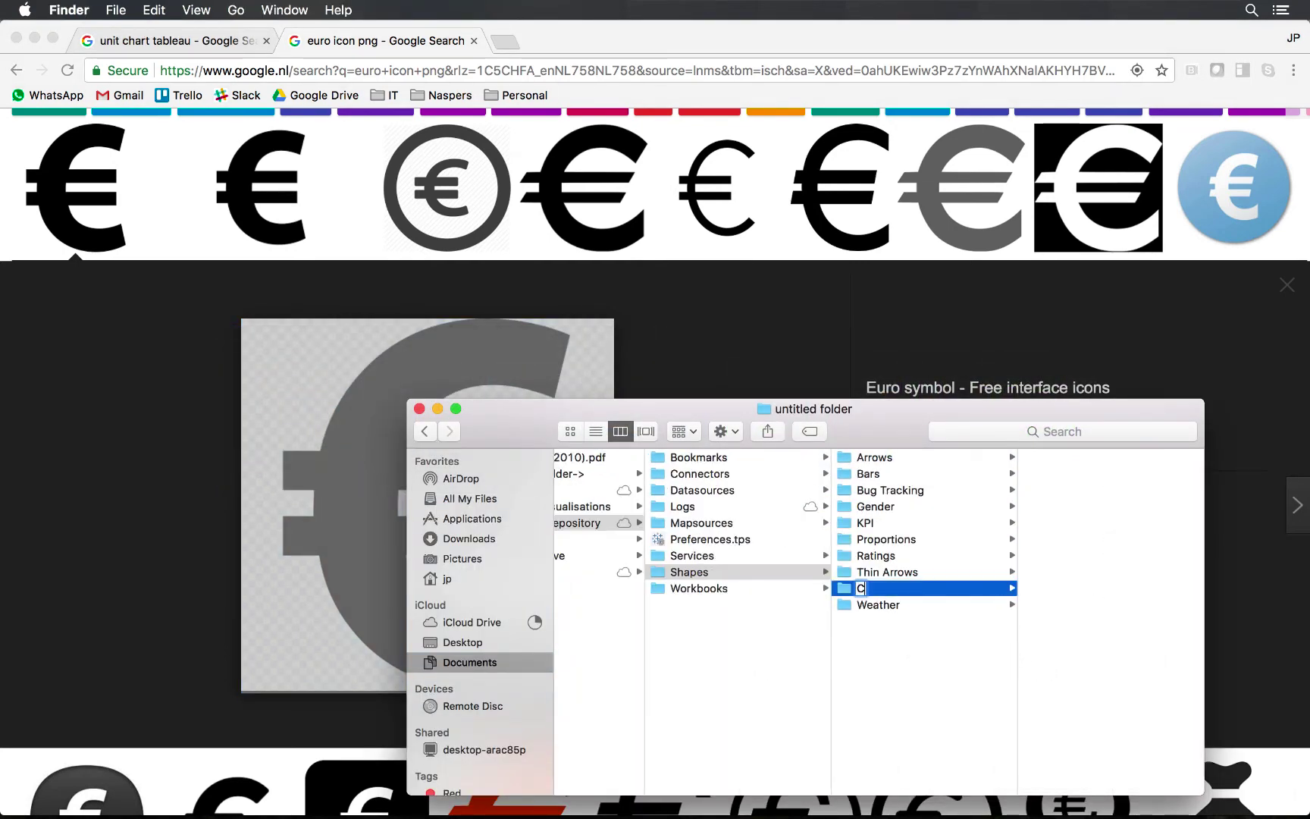
type("ustom Icons")
key("Return")
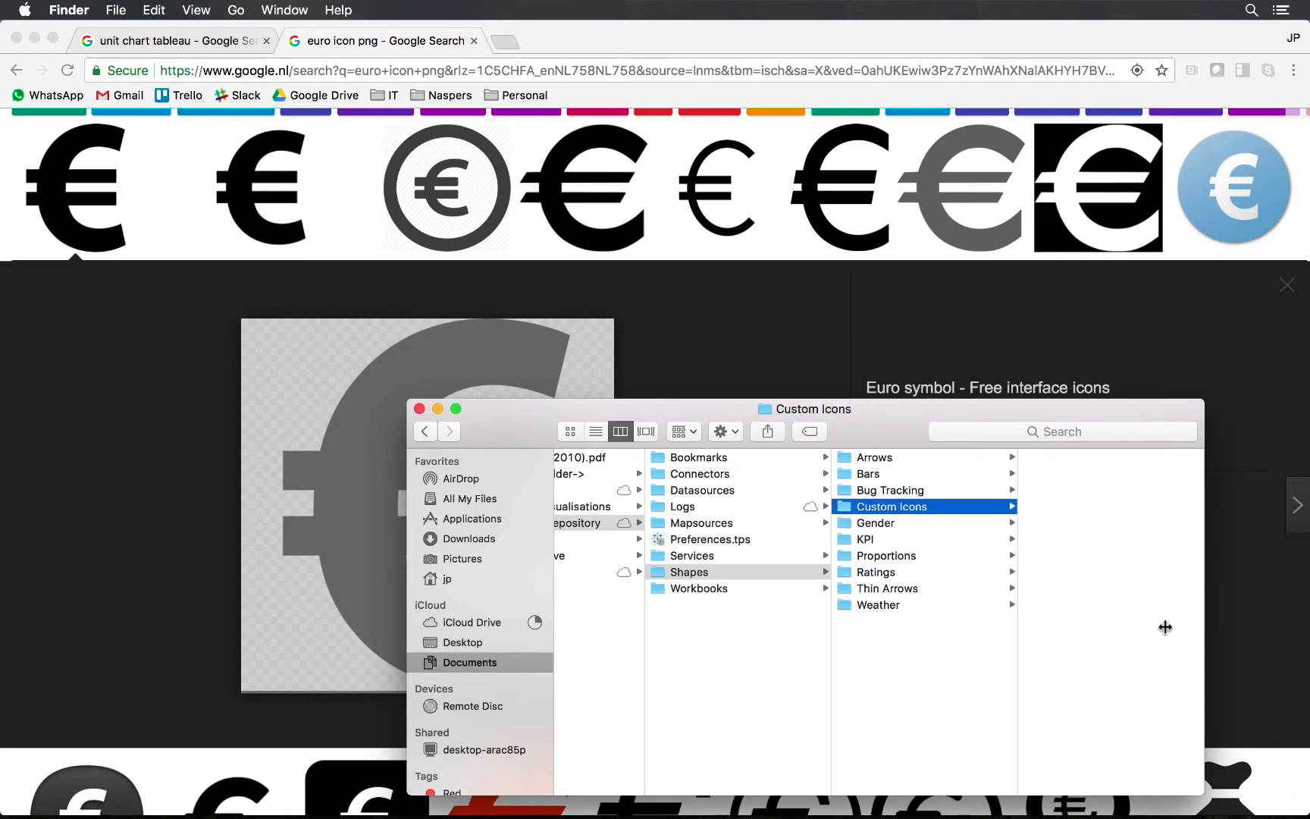
Step: Paste the euro.png image into the Custom Icons folder
right_click(1152, 551)
left_click(1179, 616)
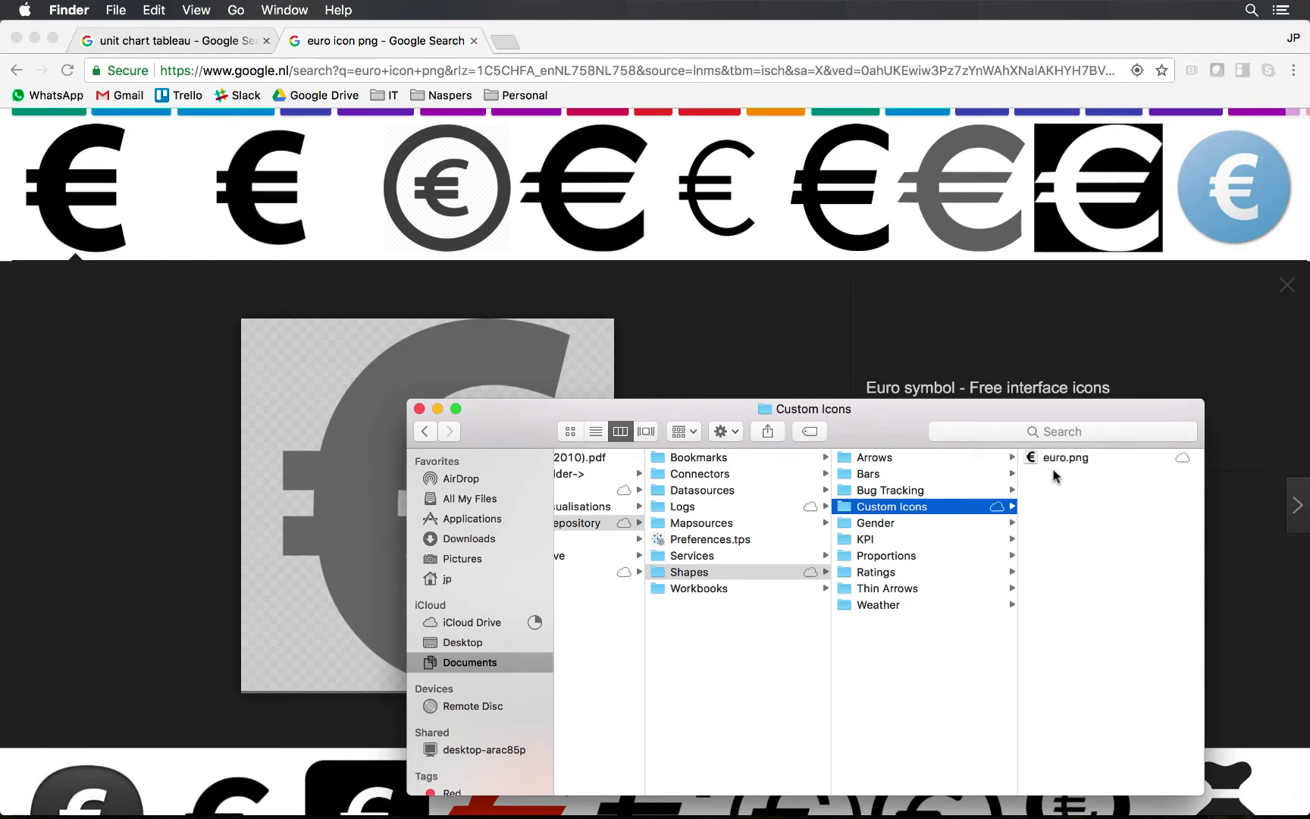
key("super+Tab")
key("super+Tab")
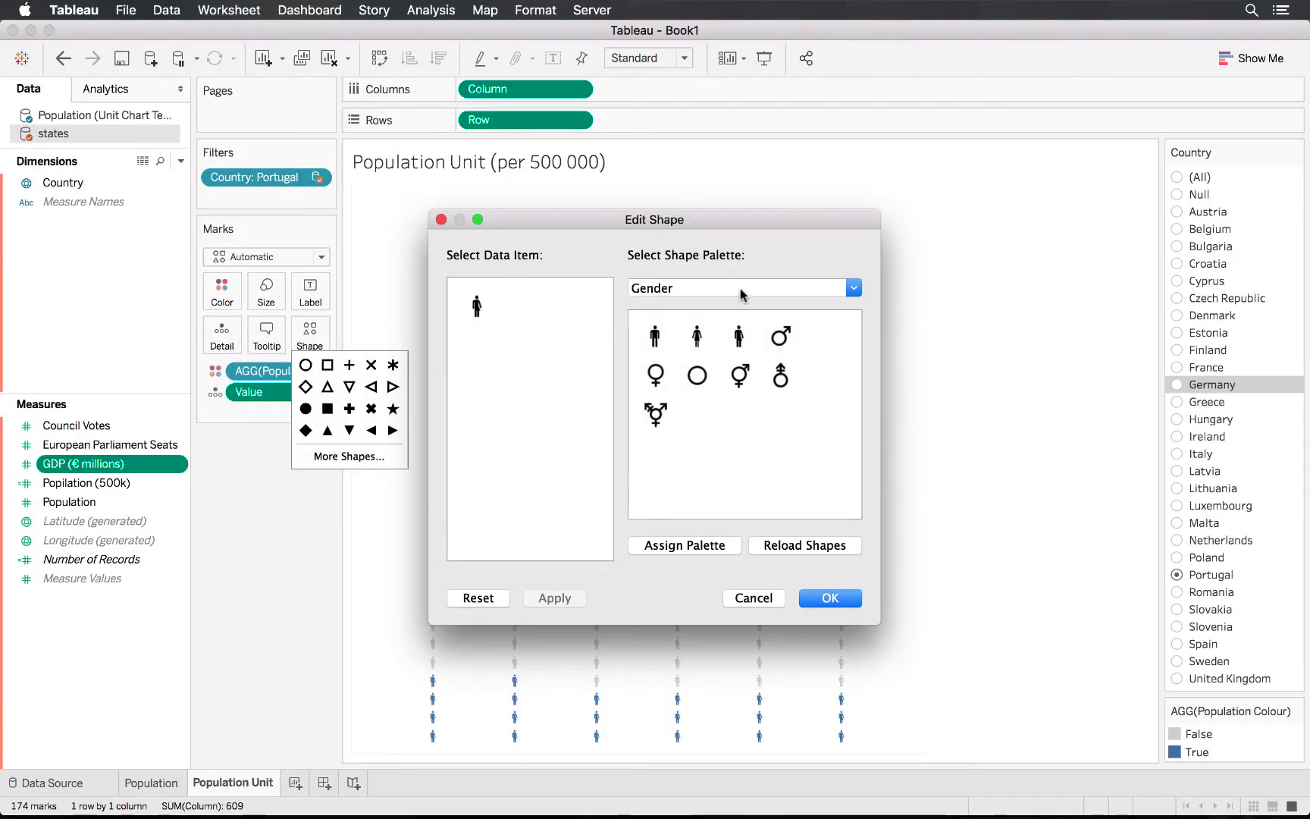
Step: Reload the shape palettes so the new Custom Icons palette becomes available
left_click(741, 290)
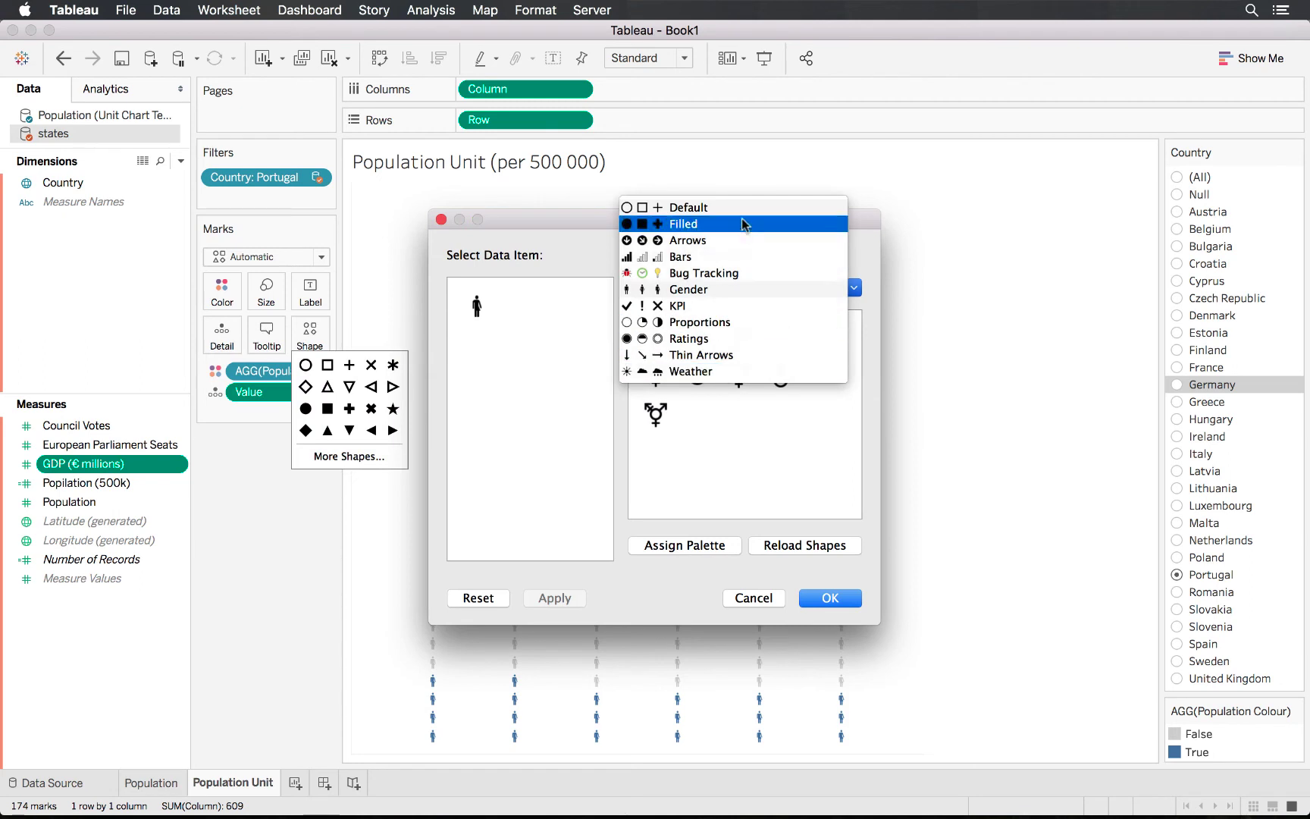
left_click(764, 588)
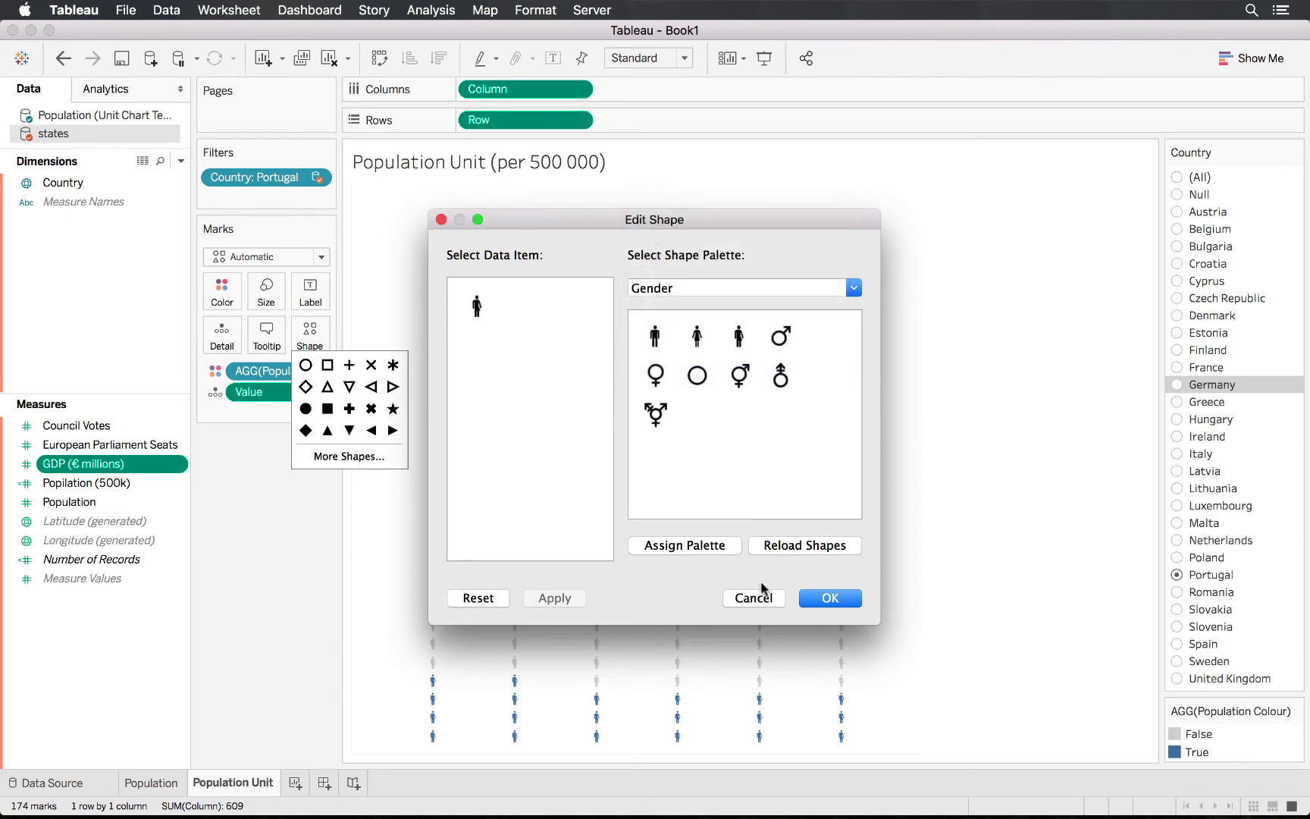
left_click(786, 547)
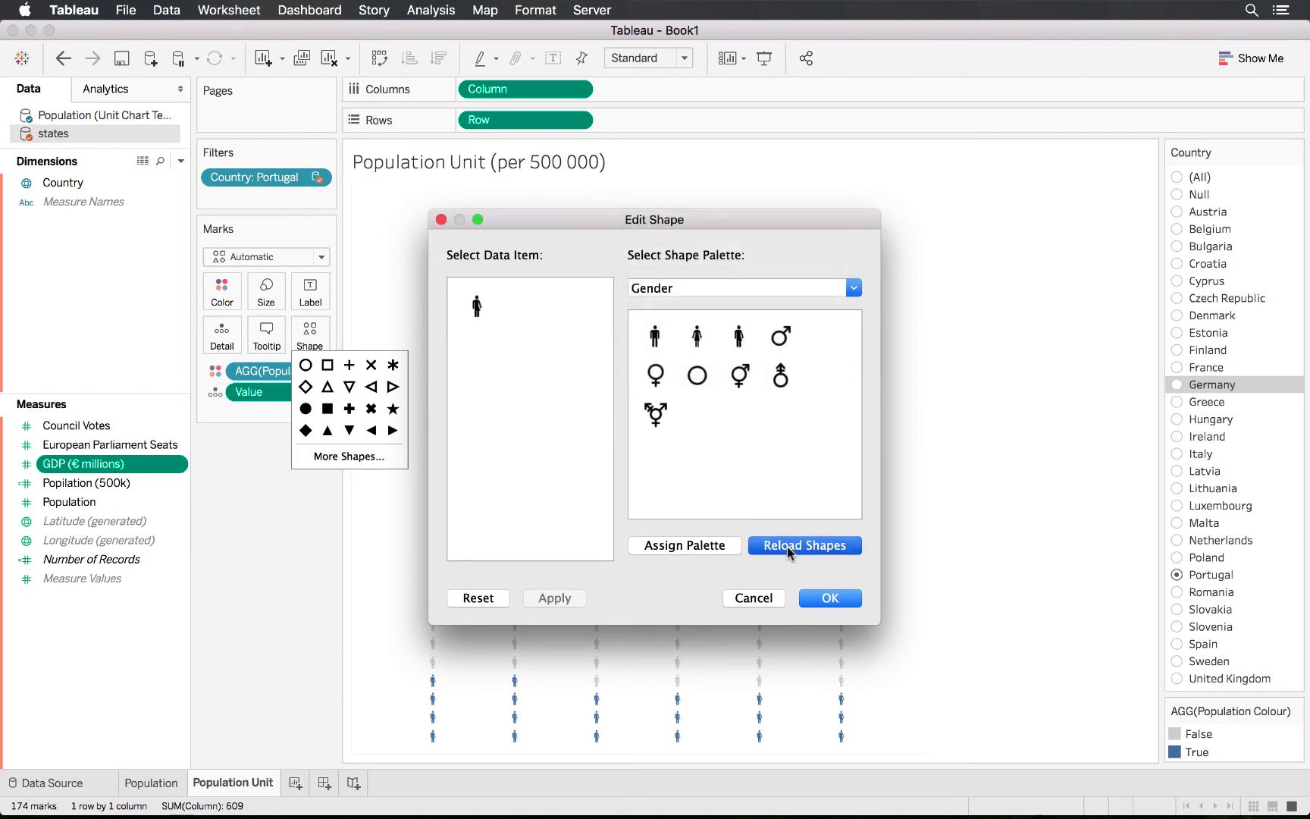
left_click(787, 291)
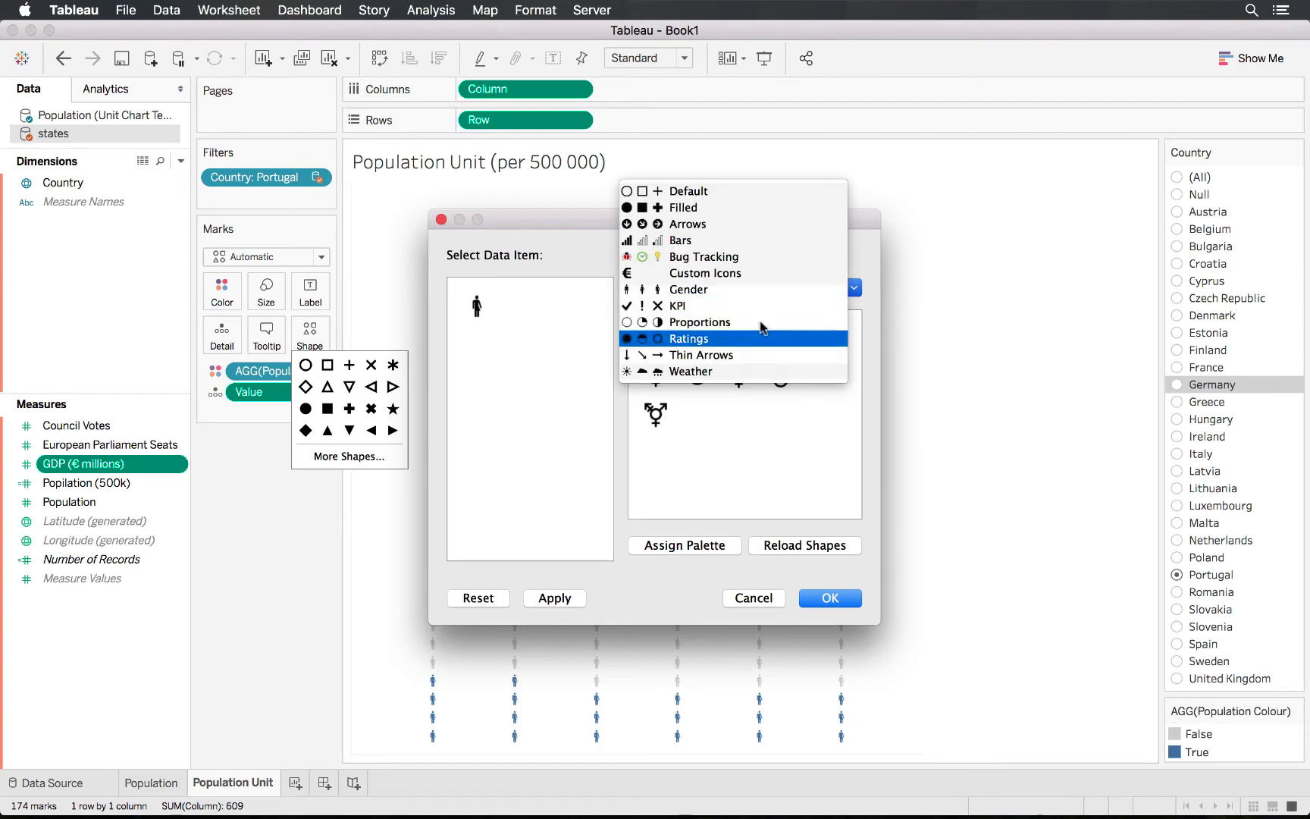
left_click(726, 500)
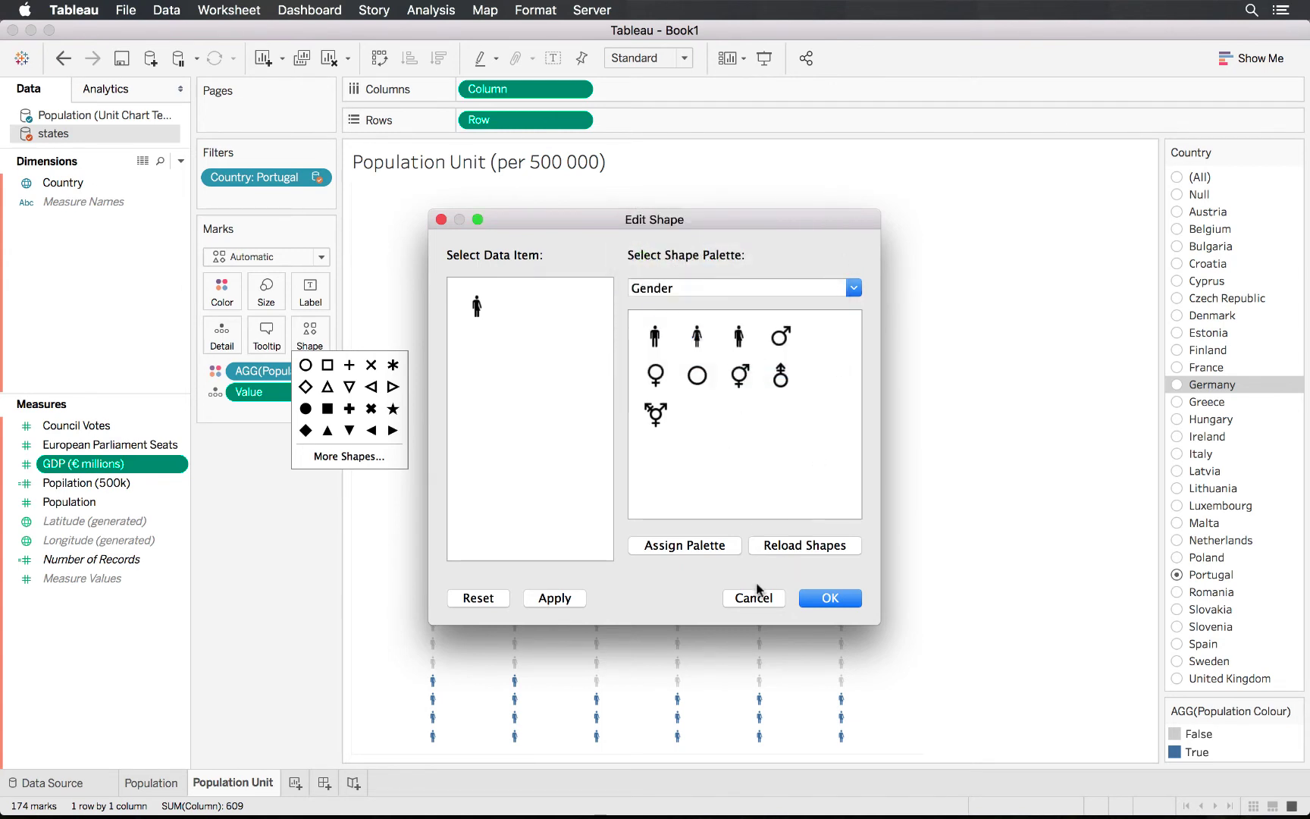
left_click(756, 595)
Step: Reload shapes again and assign the € shape from the Custom Icons palette
left_click(317, 339)
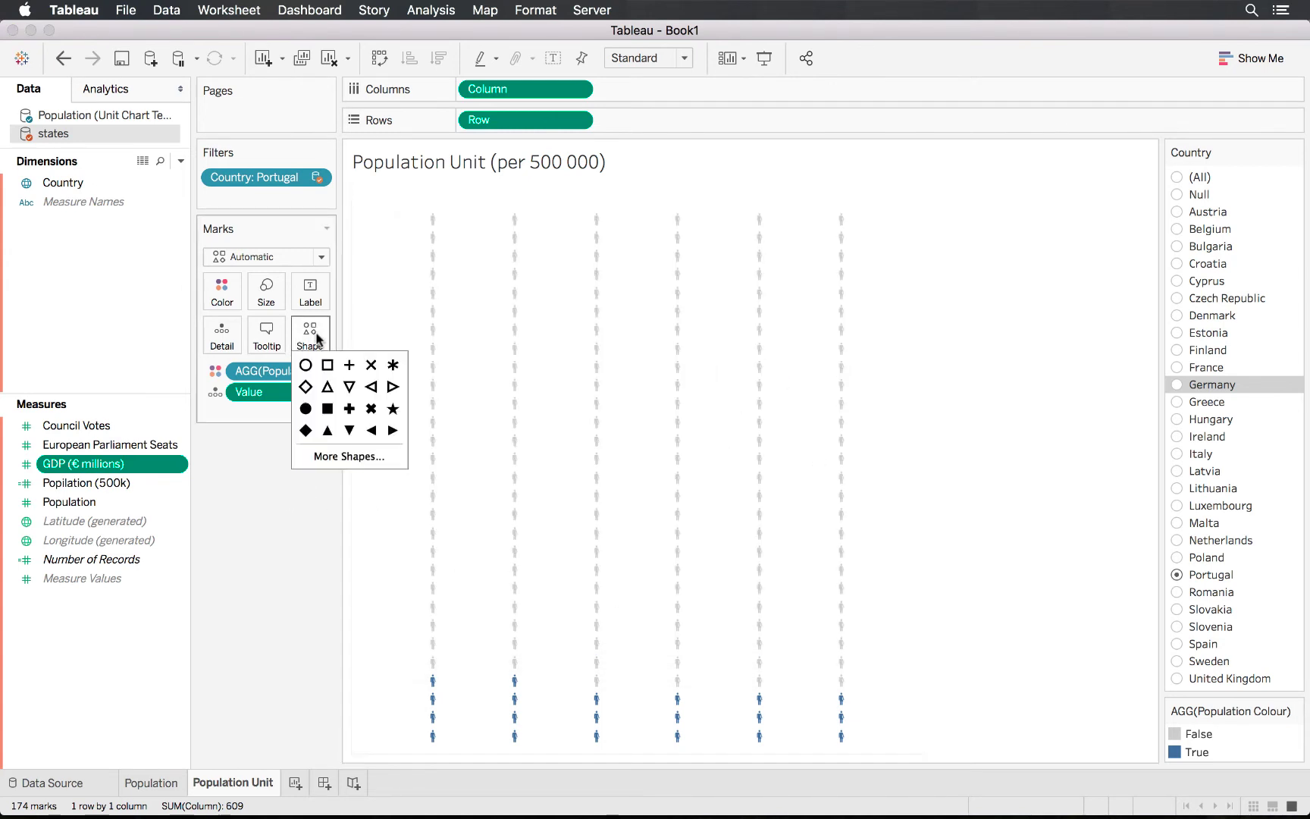
left_click(365, 455)
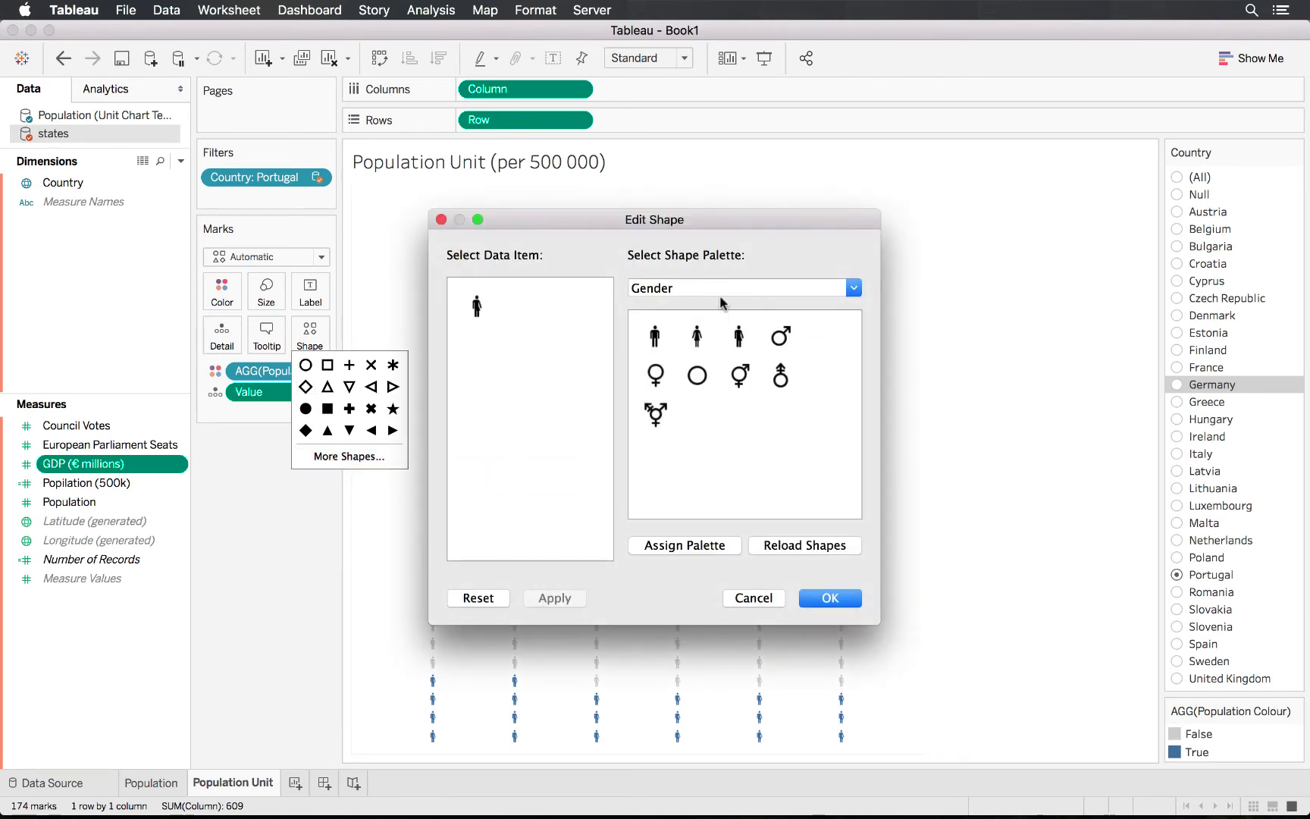
left_click(720, 297)
left_click(781, 520)
left_click(788, 546)
left_click(794, 287)
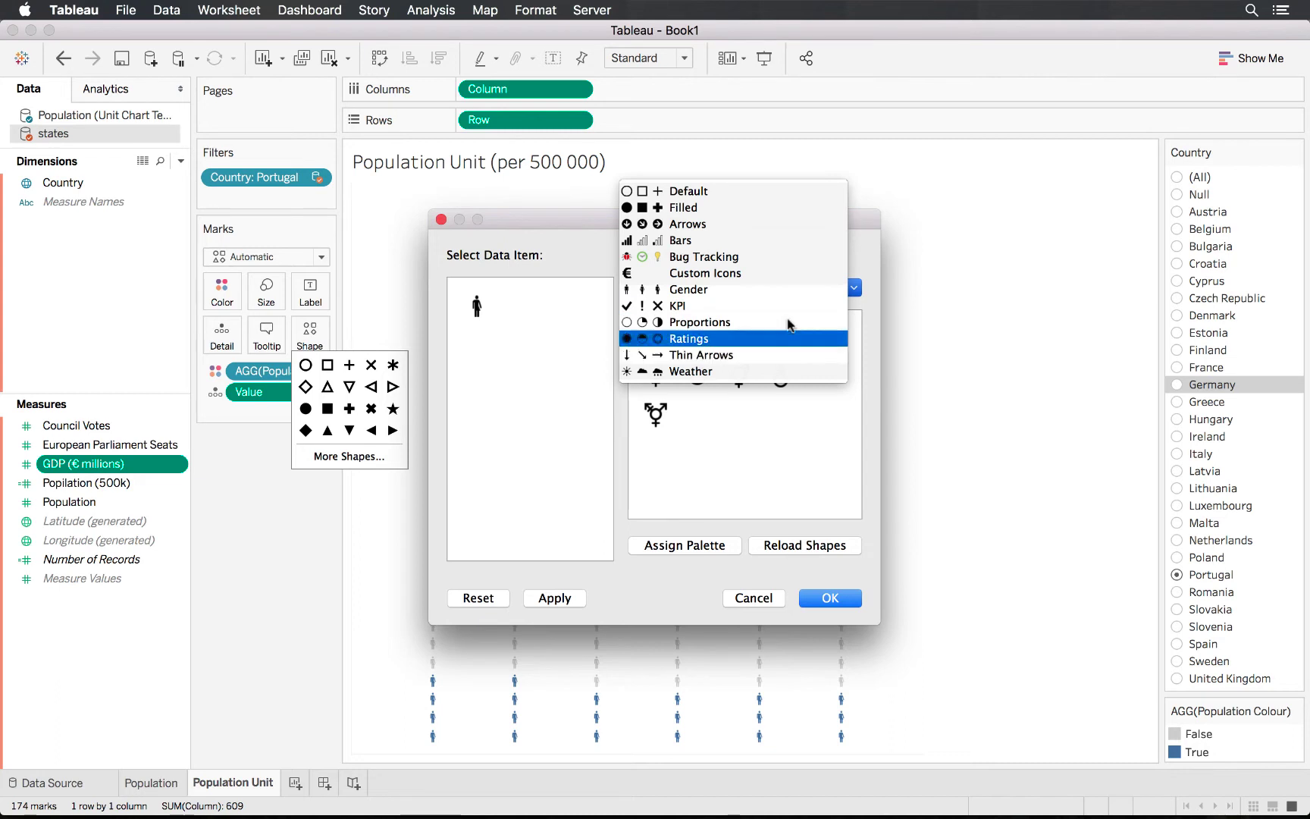
left_click(776, 272)
left_click(660, 339)
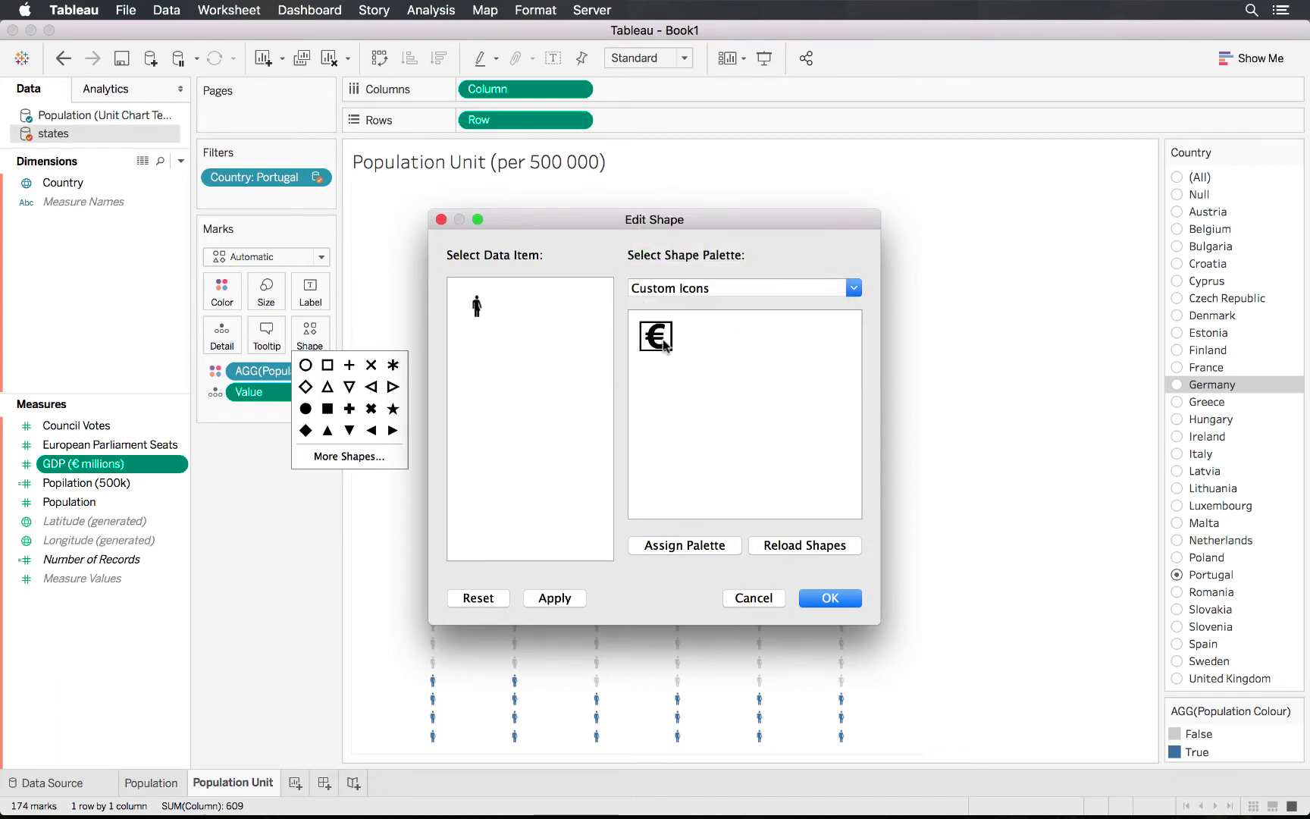
left_click(822, 599)
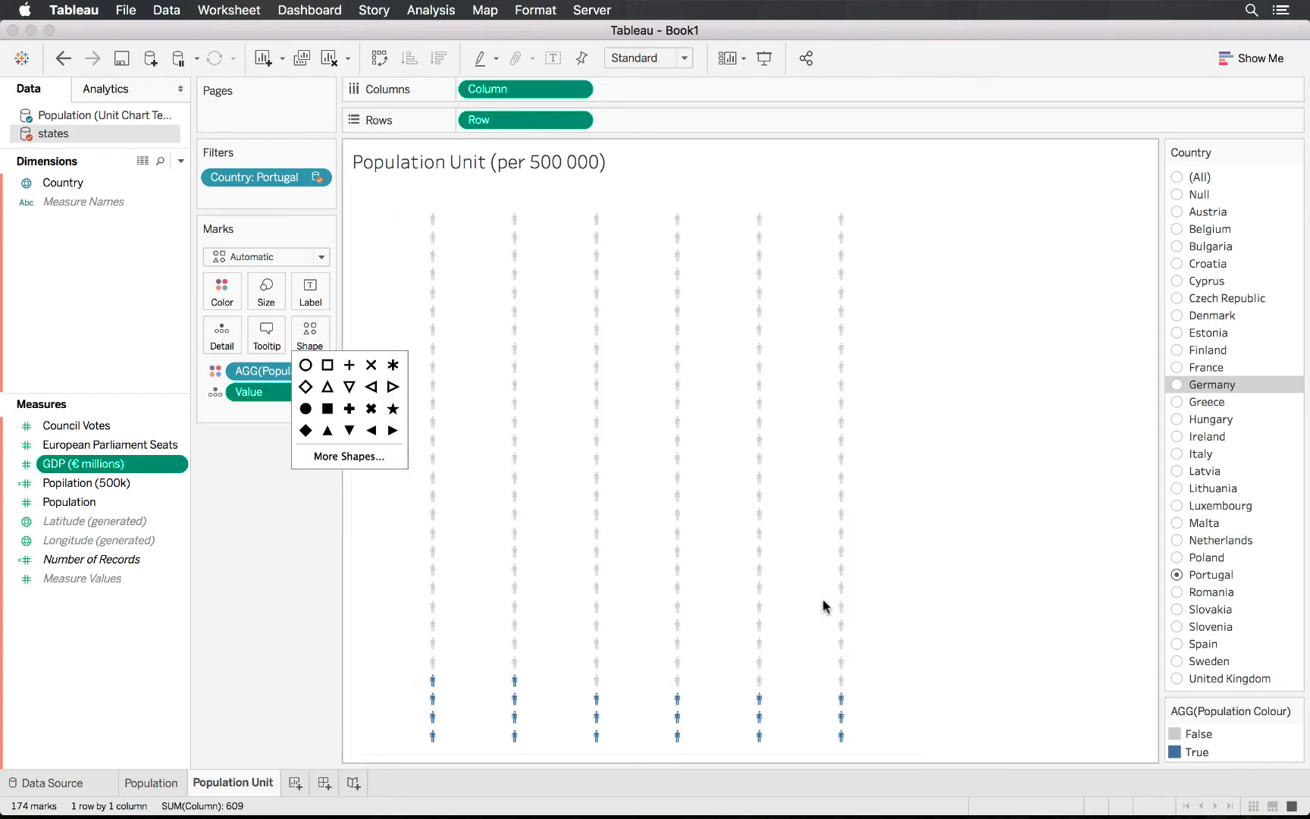
left_click(323, 473)
Step: Reassign the € shape from Custom Icons to all population unit marks
left_click(310, 343)
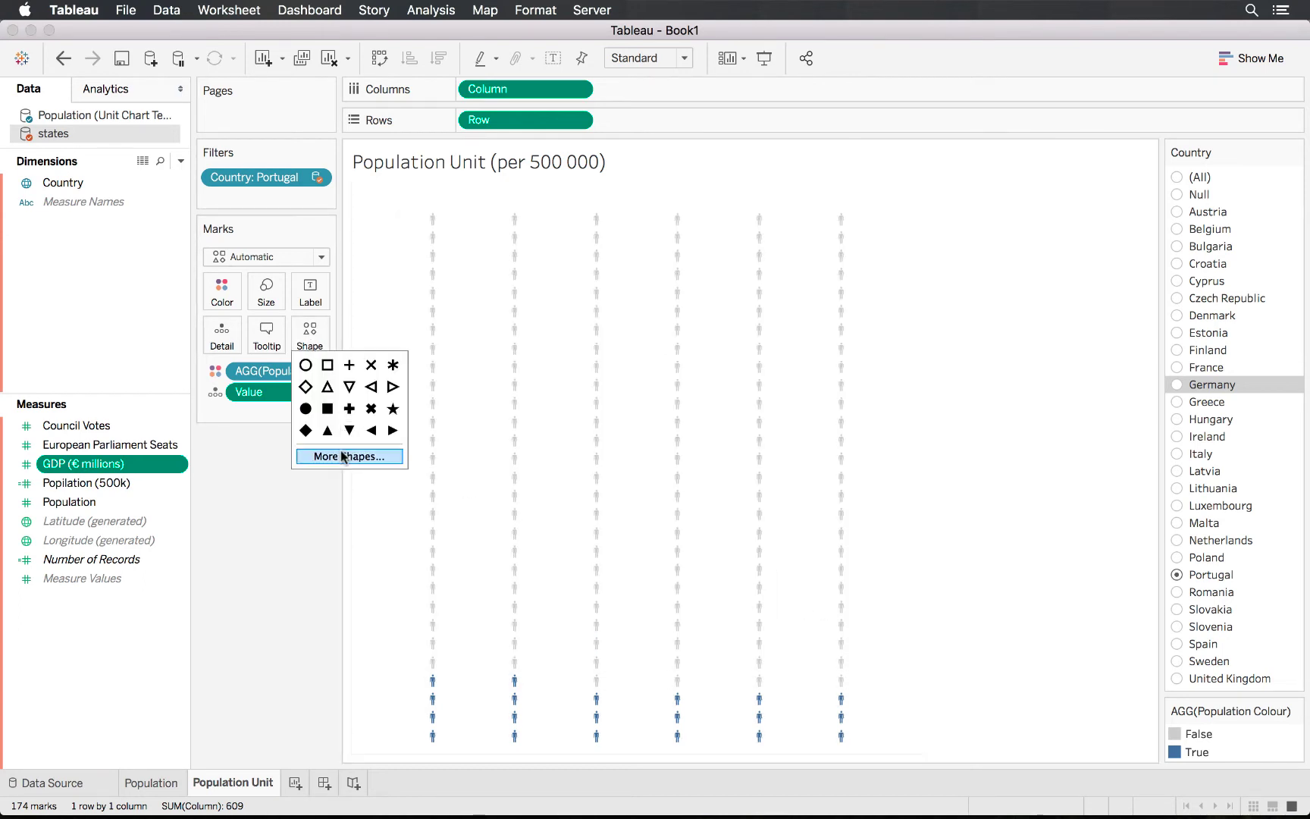
left_click(347, 456)
left_click(740, 292)
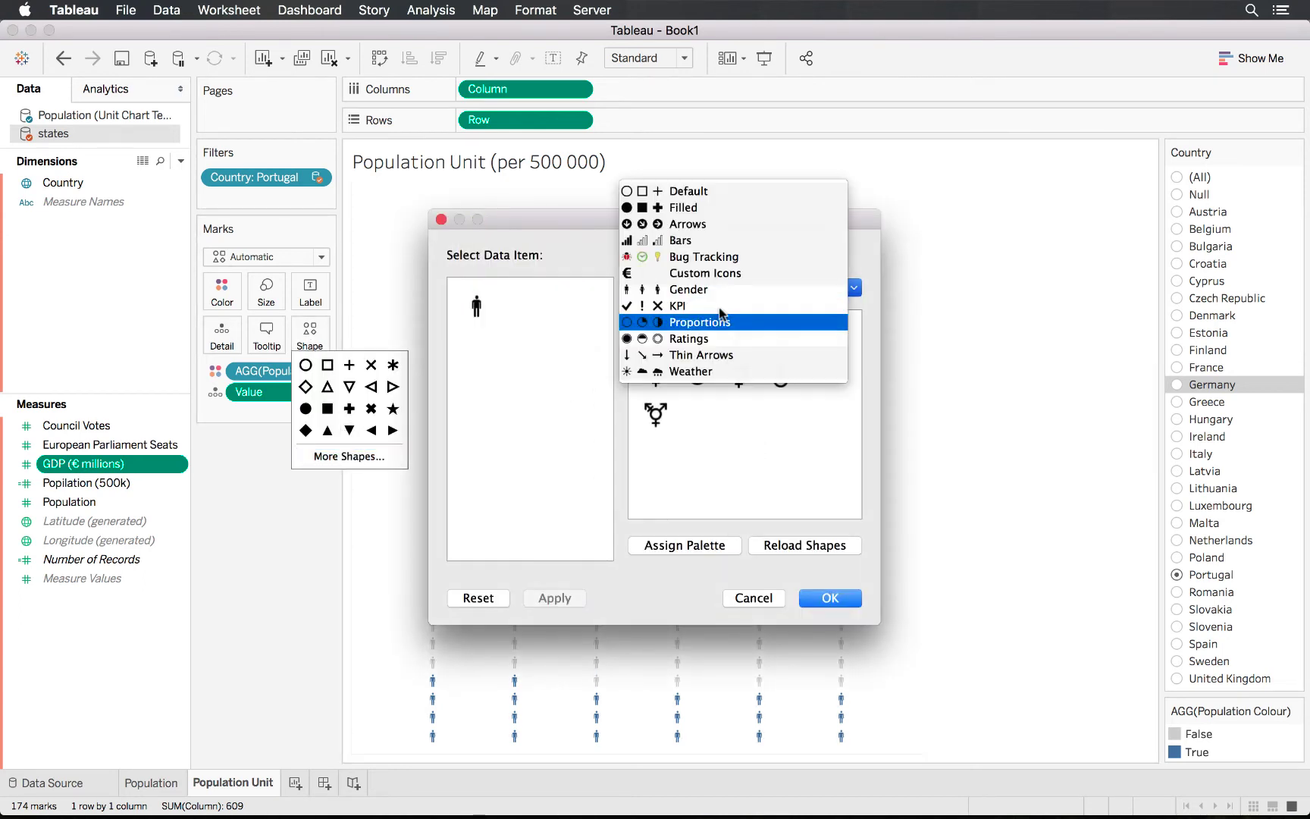
left_click(727, 371)
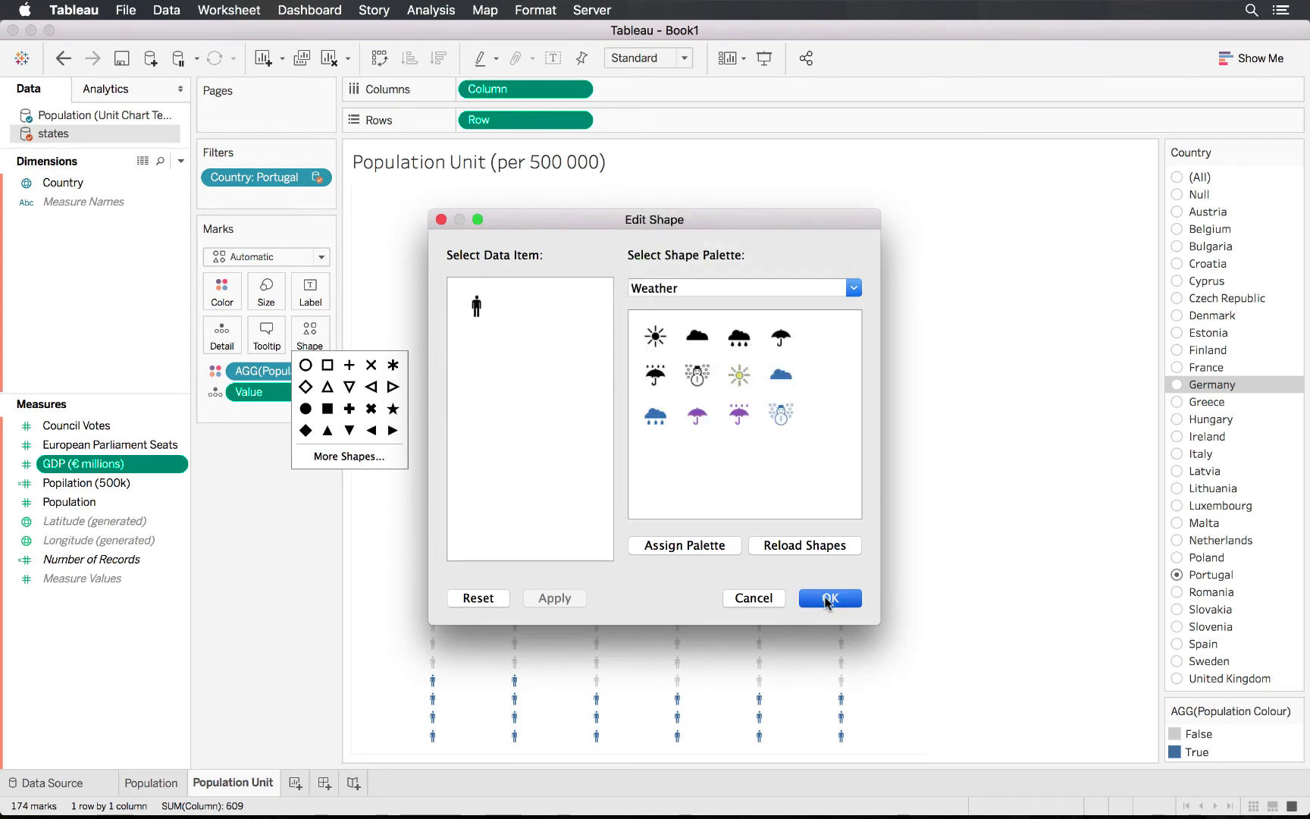
left_click(780, 289)
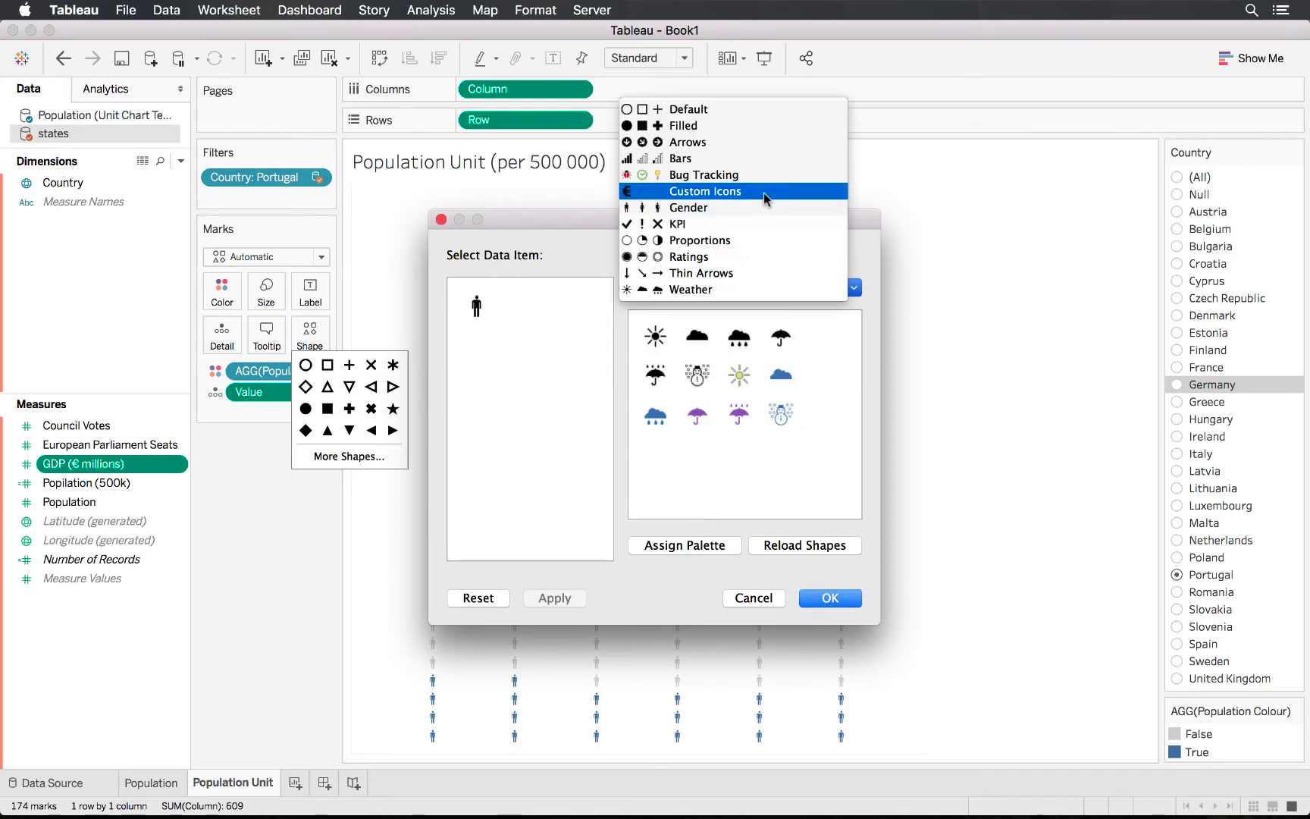
left_click(763, 191)
left_click(656, 335)
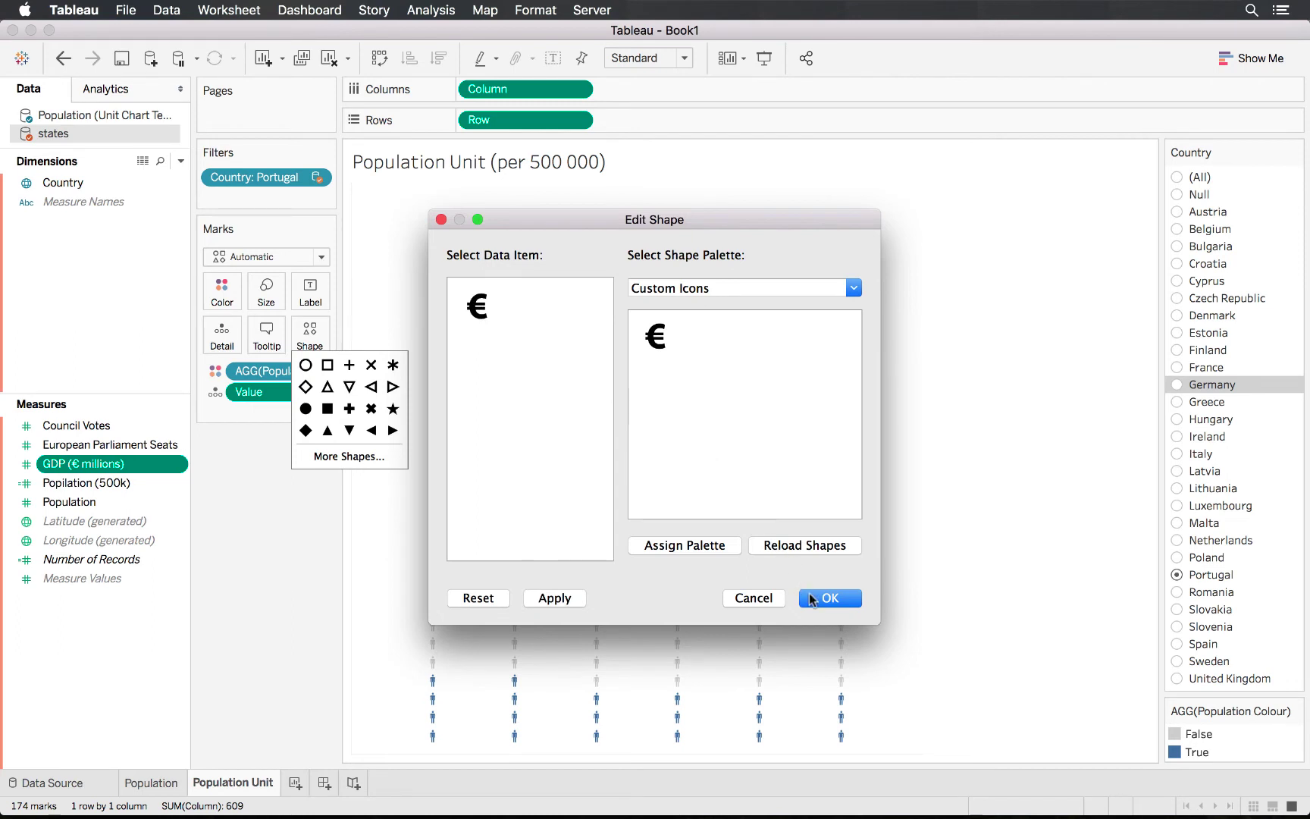
left_click(809, 598)
Step: Replace the euro marks with a Gender-palette person icon and make the marks smaller
left_click(325, 585)
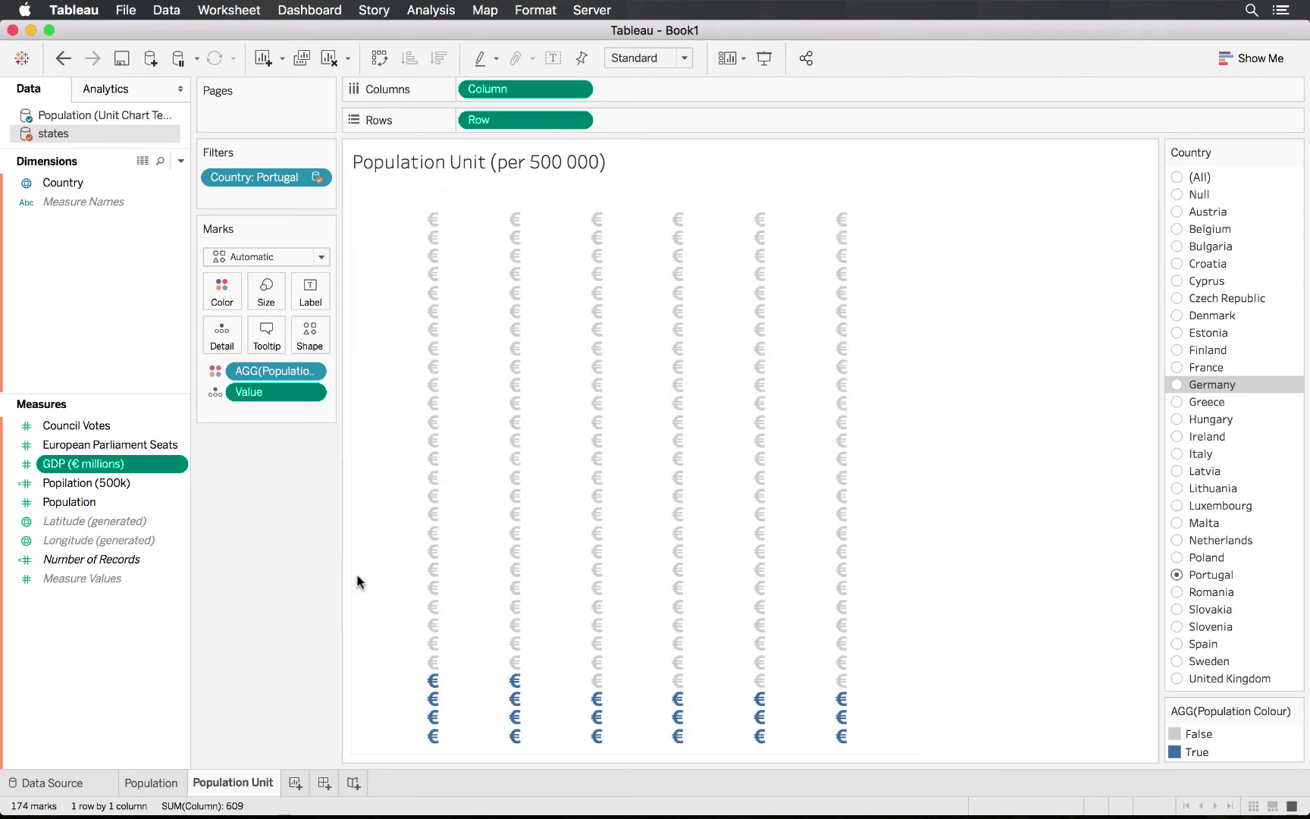
left_click(269, 291)
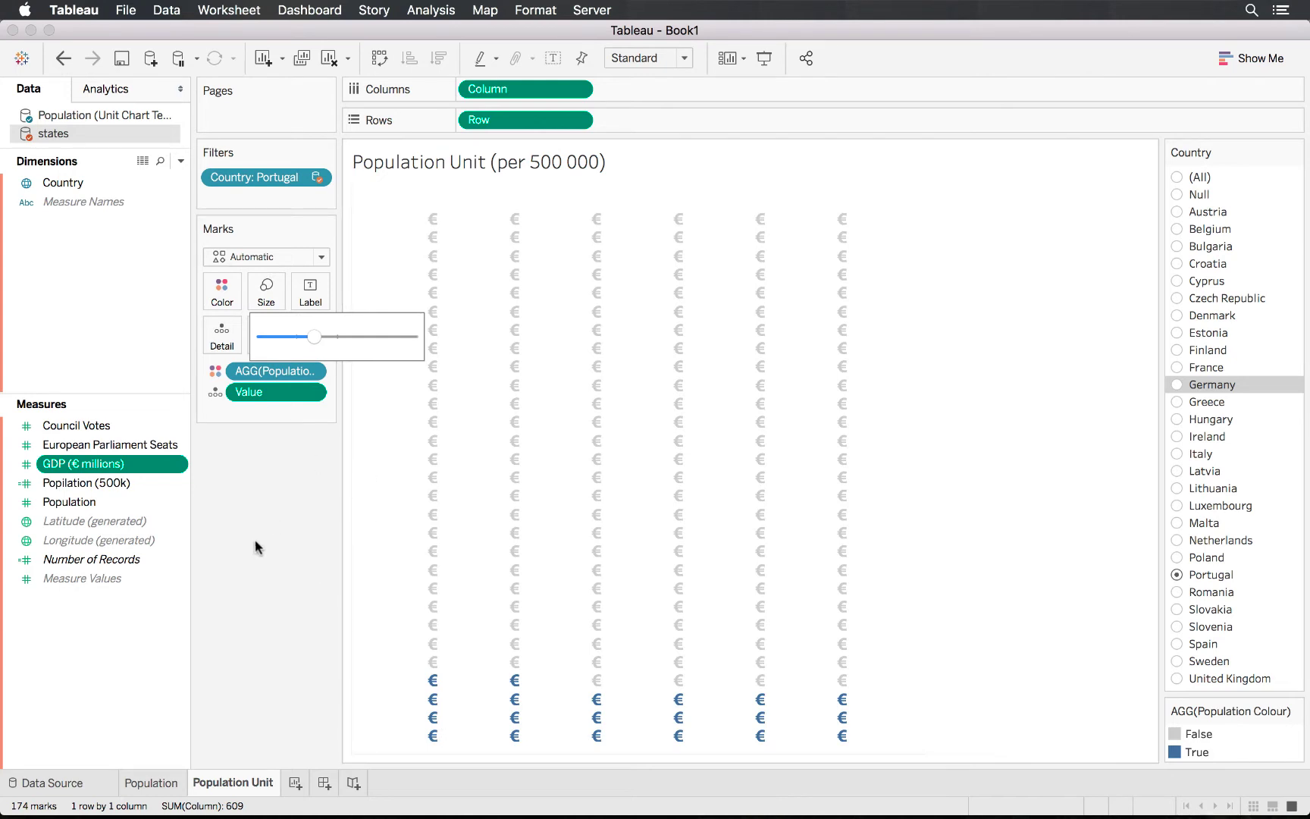
left_click(296, 565)
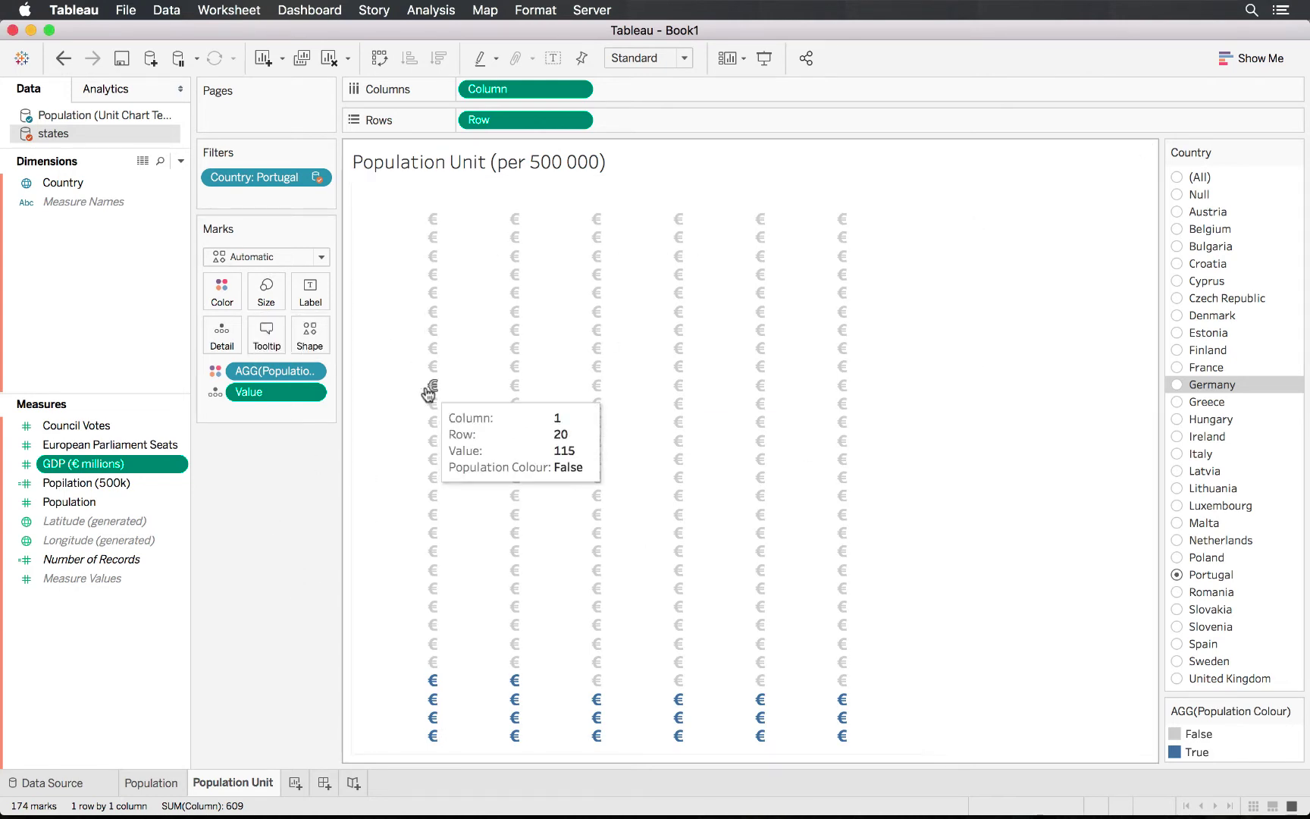
mouse_move(432, 389)
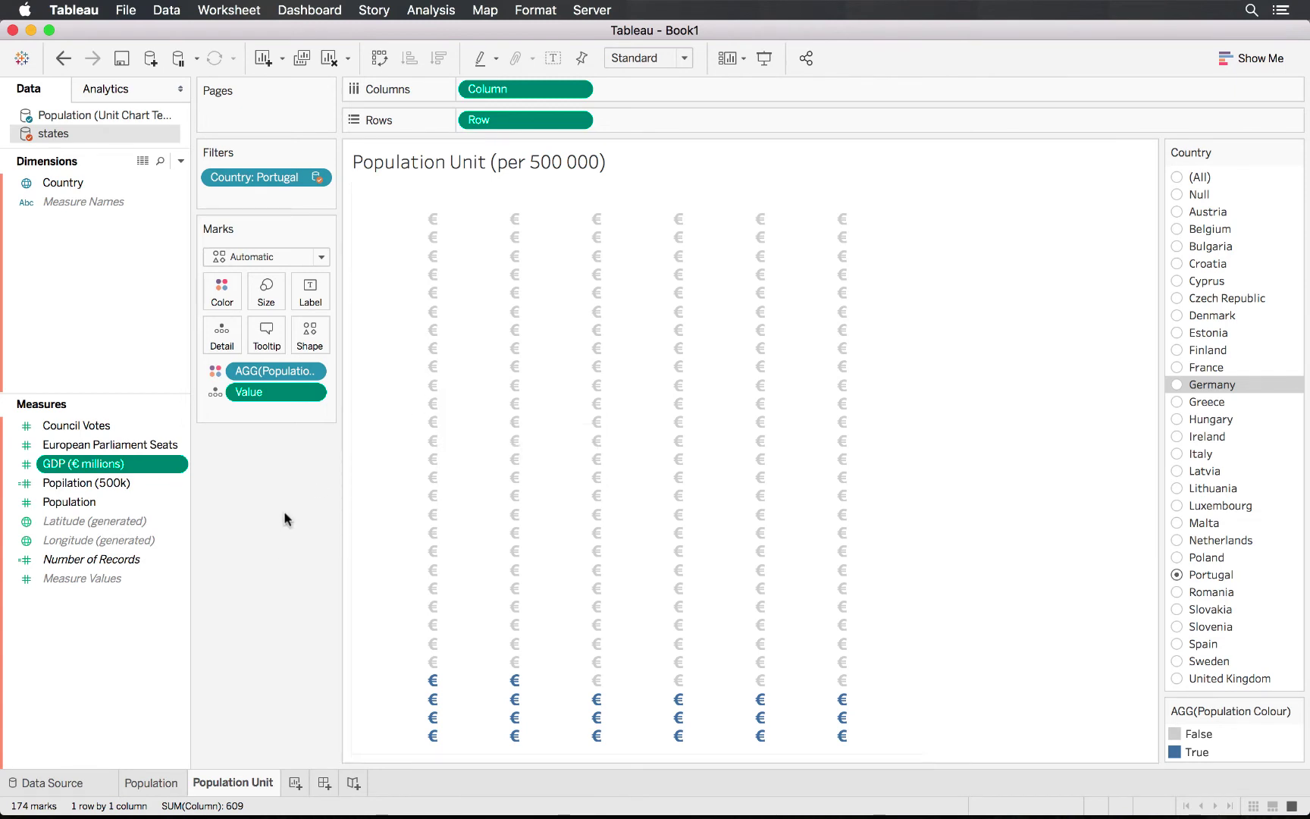
left_click(310, 333)
left_click(370, 457)
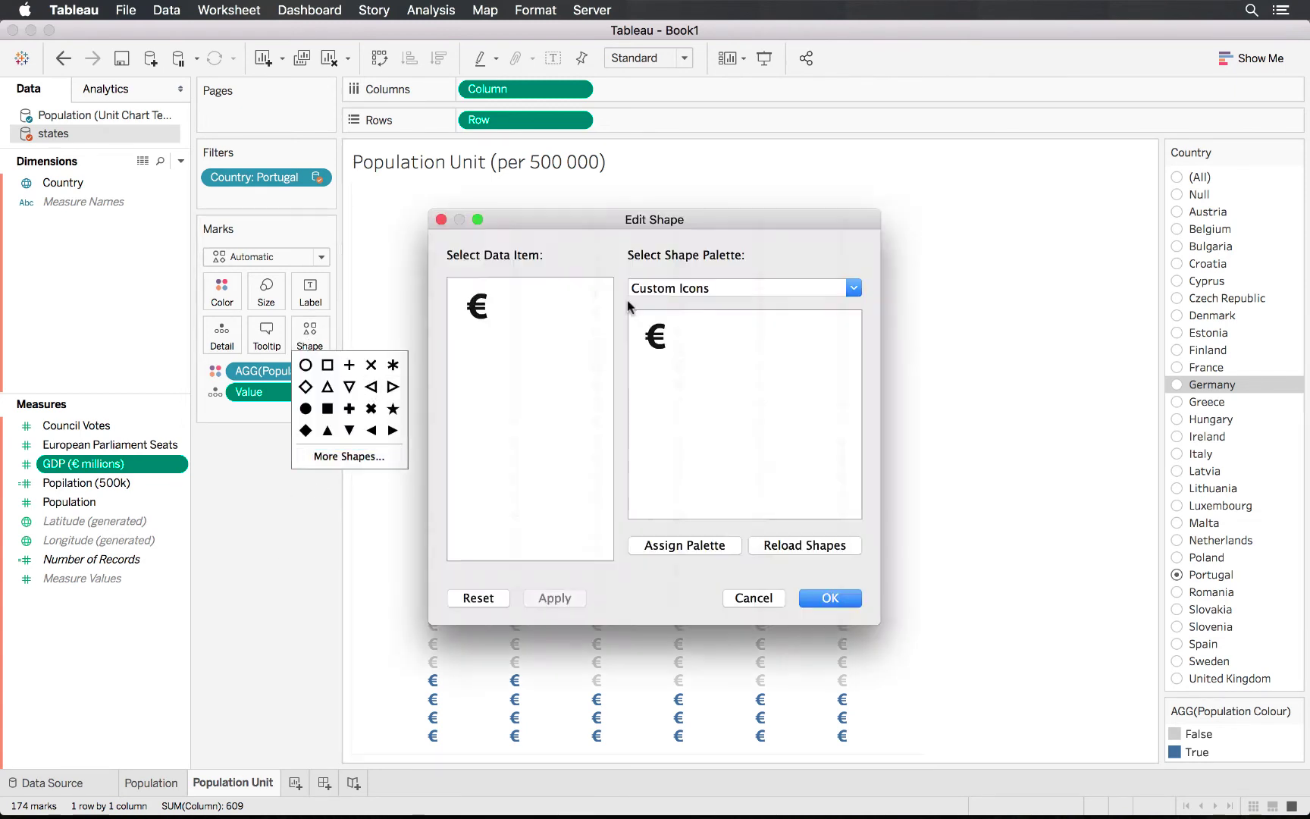
left_click(705, 287)
left_click(745, 474)
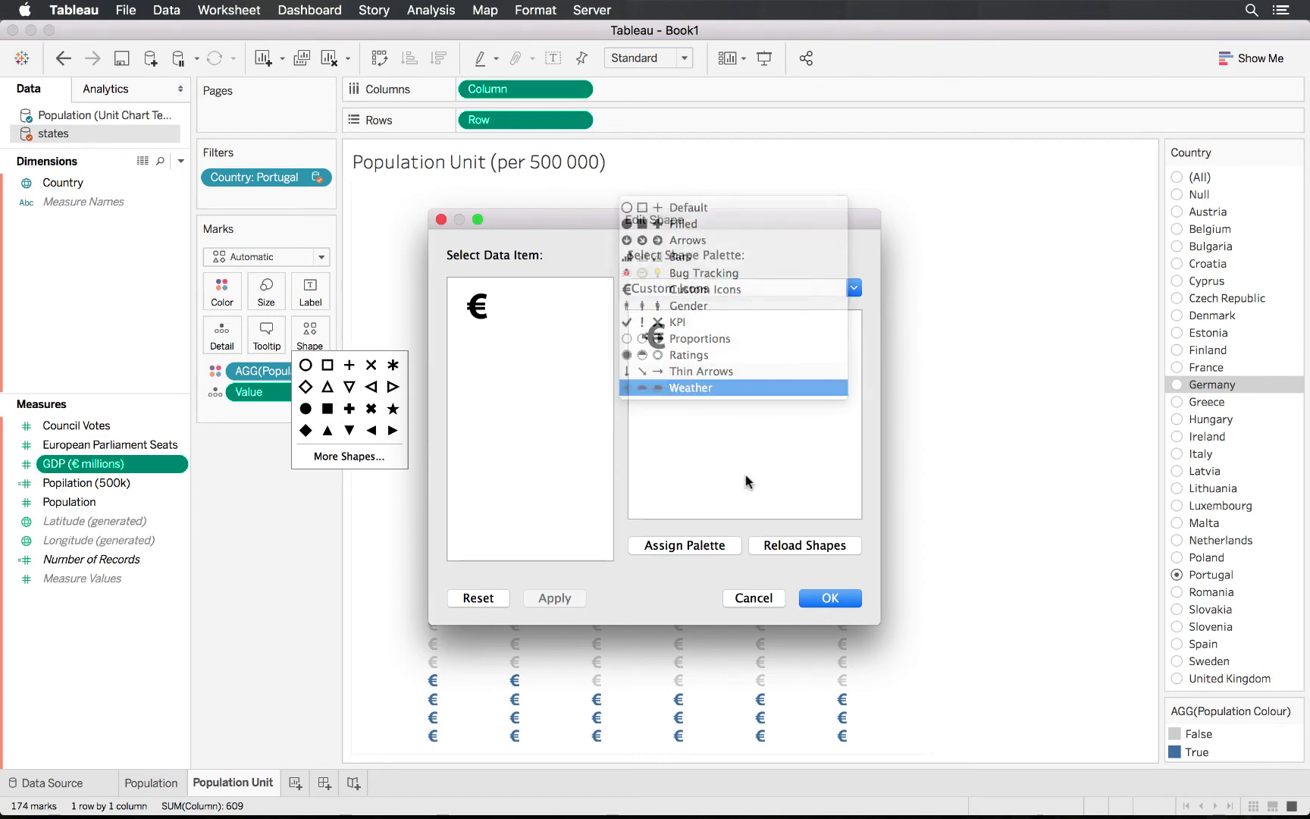
left_click(754, 285)
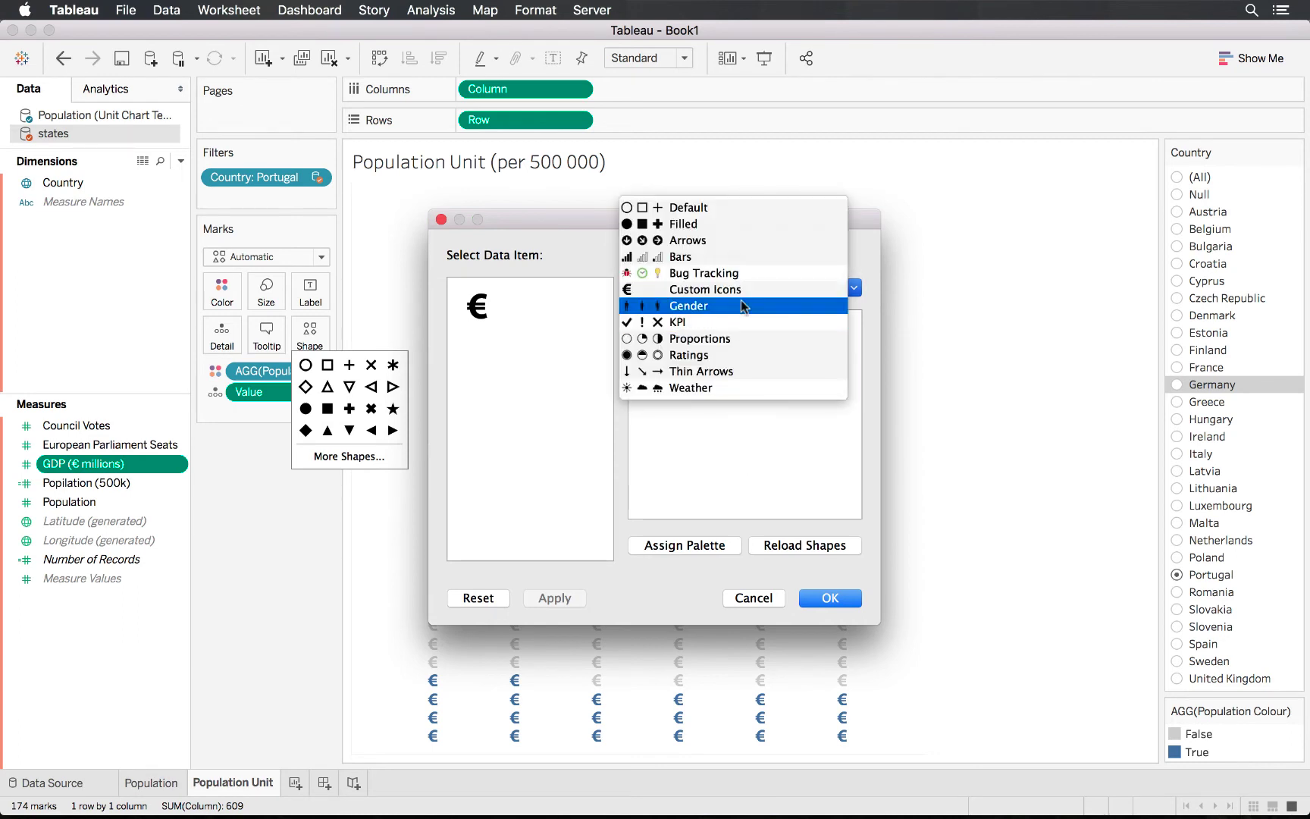
left_click(743, 306)
left_click(740, 338)
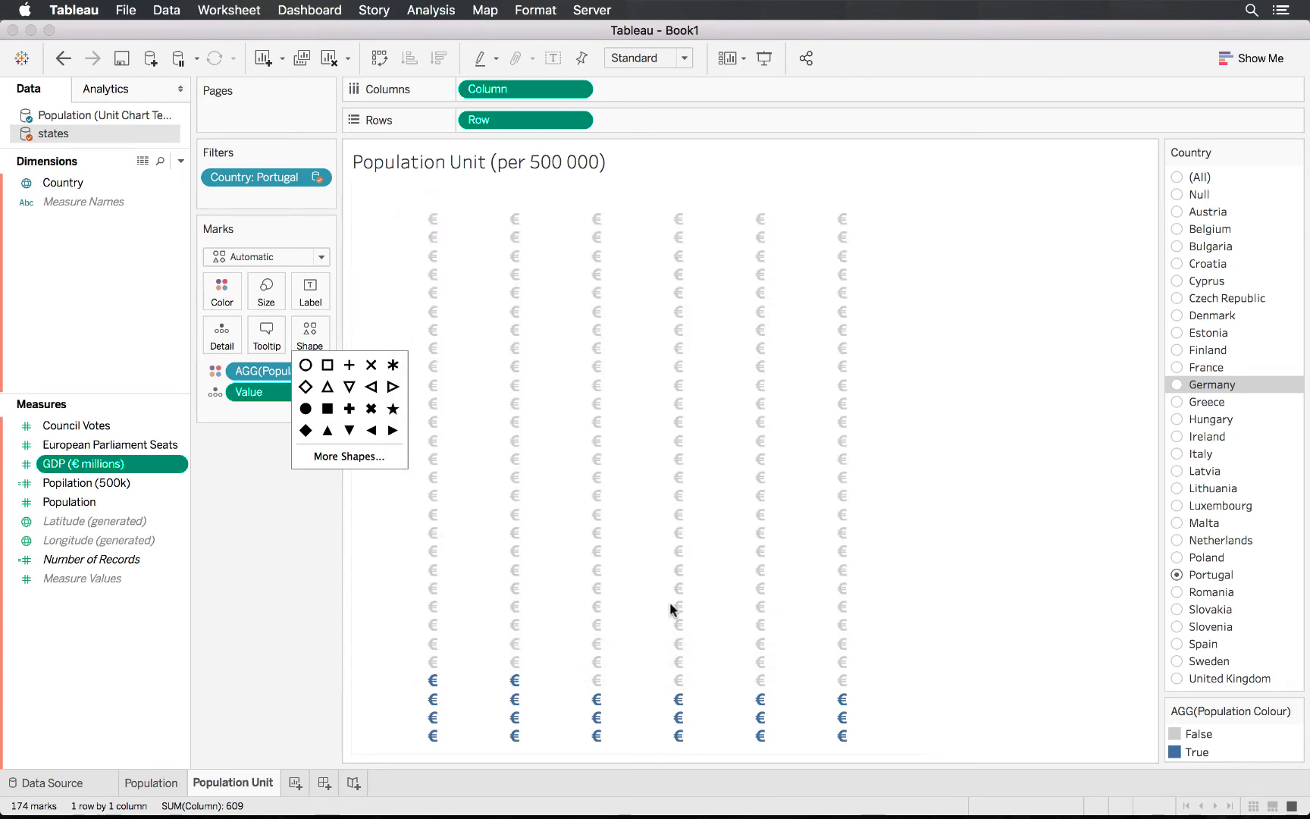
left_click(830, 597)
left_click(273, 309)
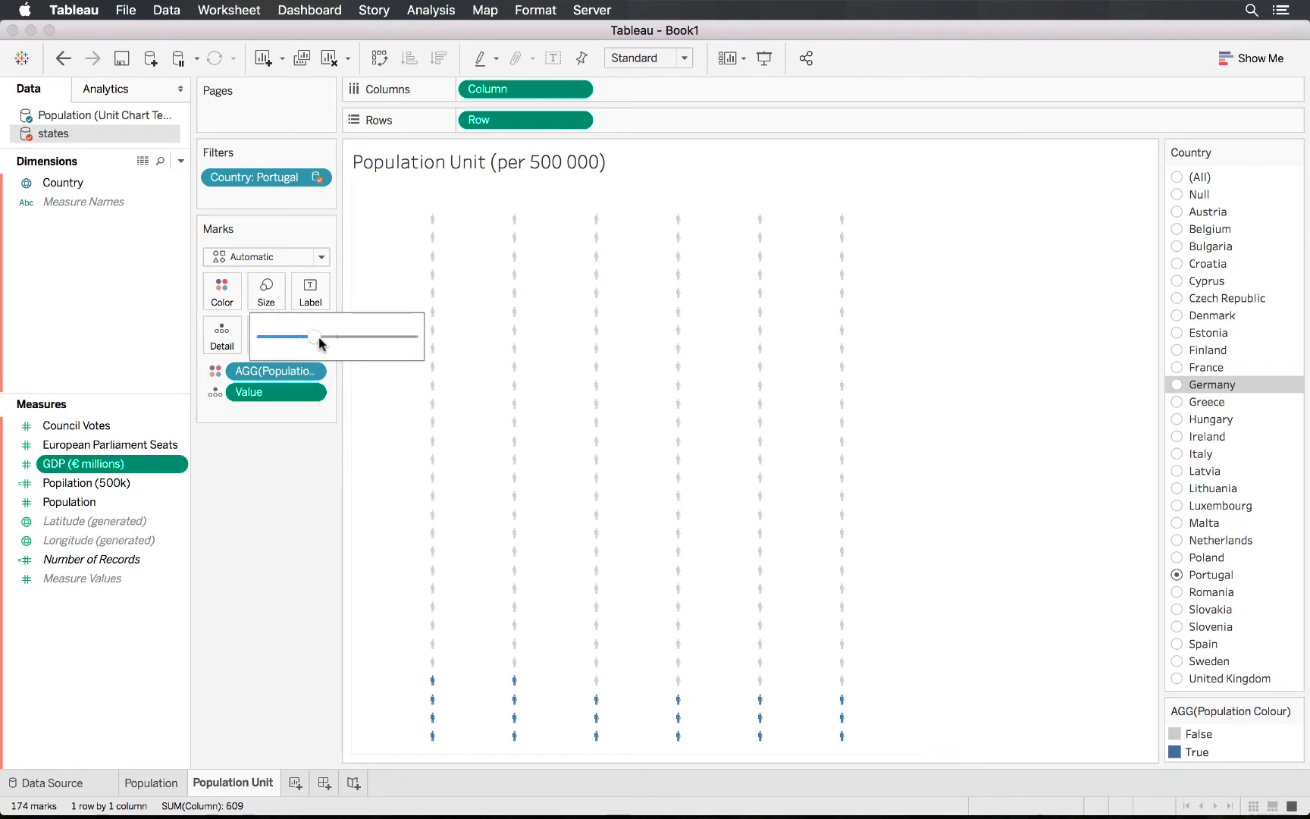
left_click(284, 491)
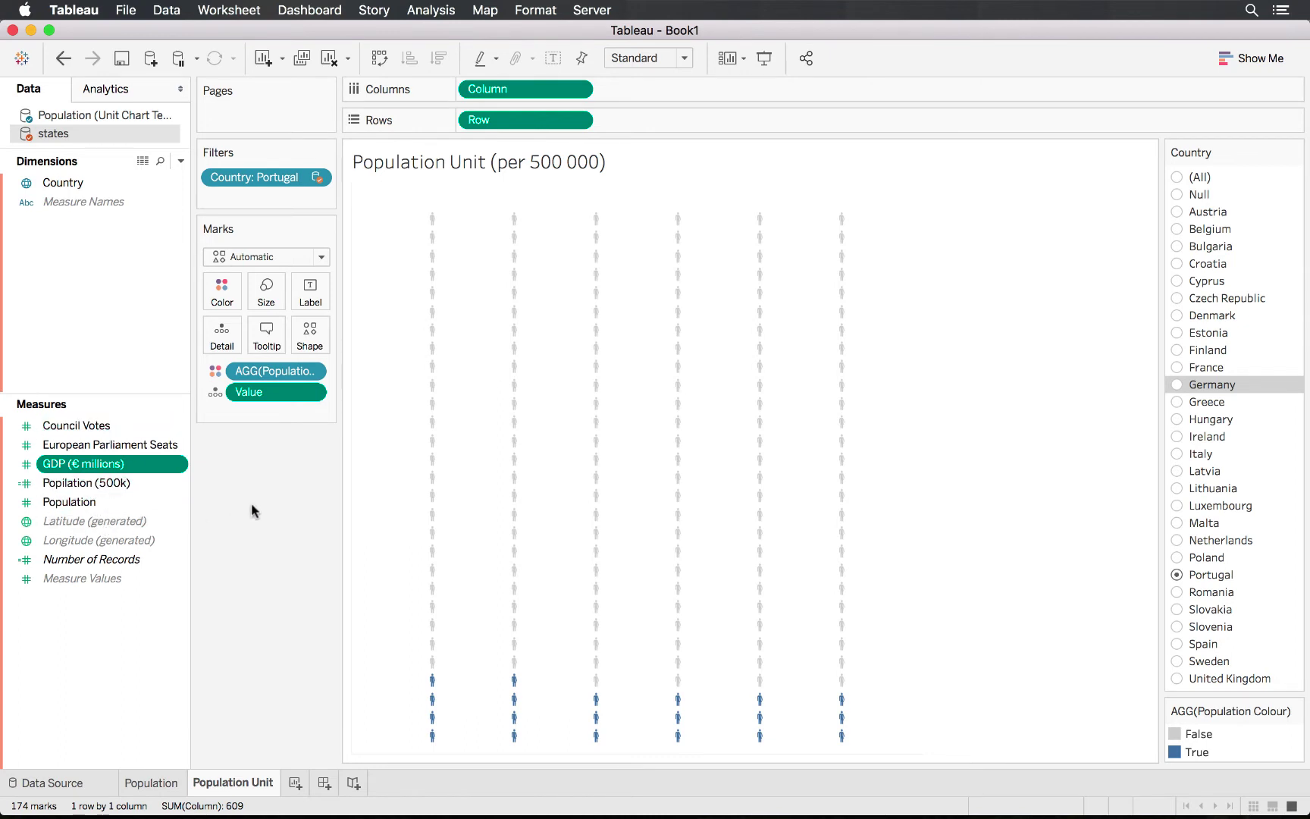
Step: Undo the accidental field addition, then fix the typo in the Population (500k) field name
double_click(84, 483)
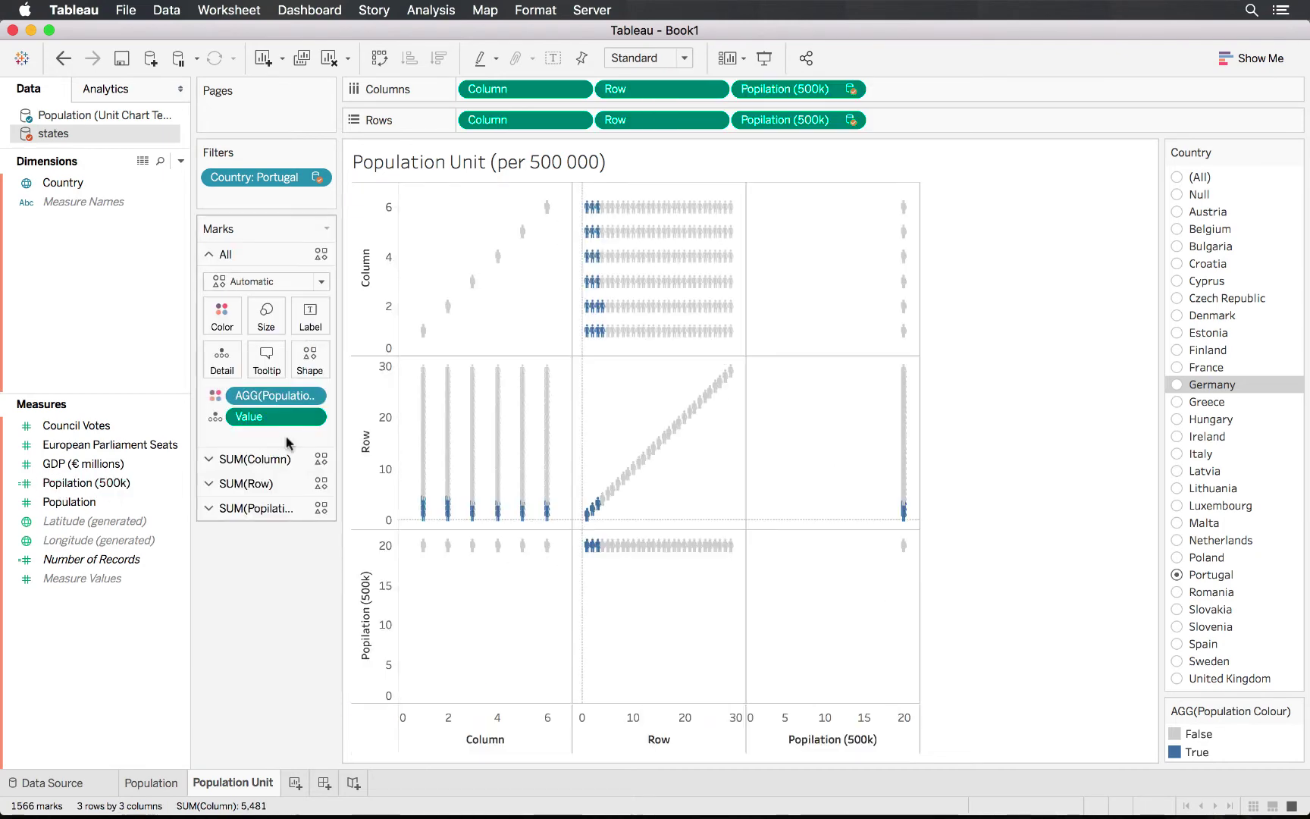
key("super+z")
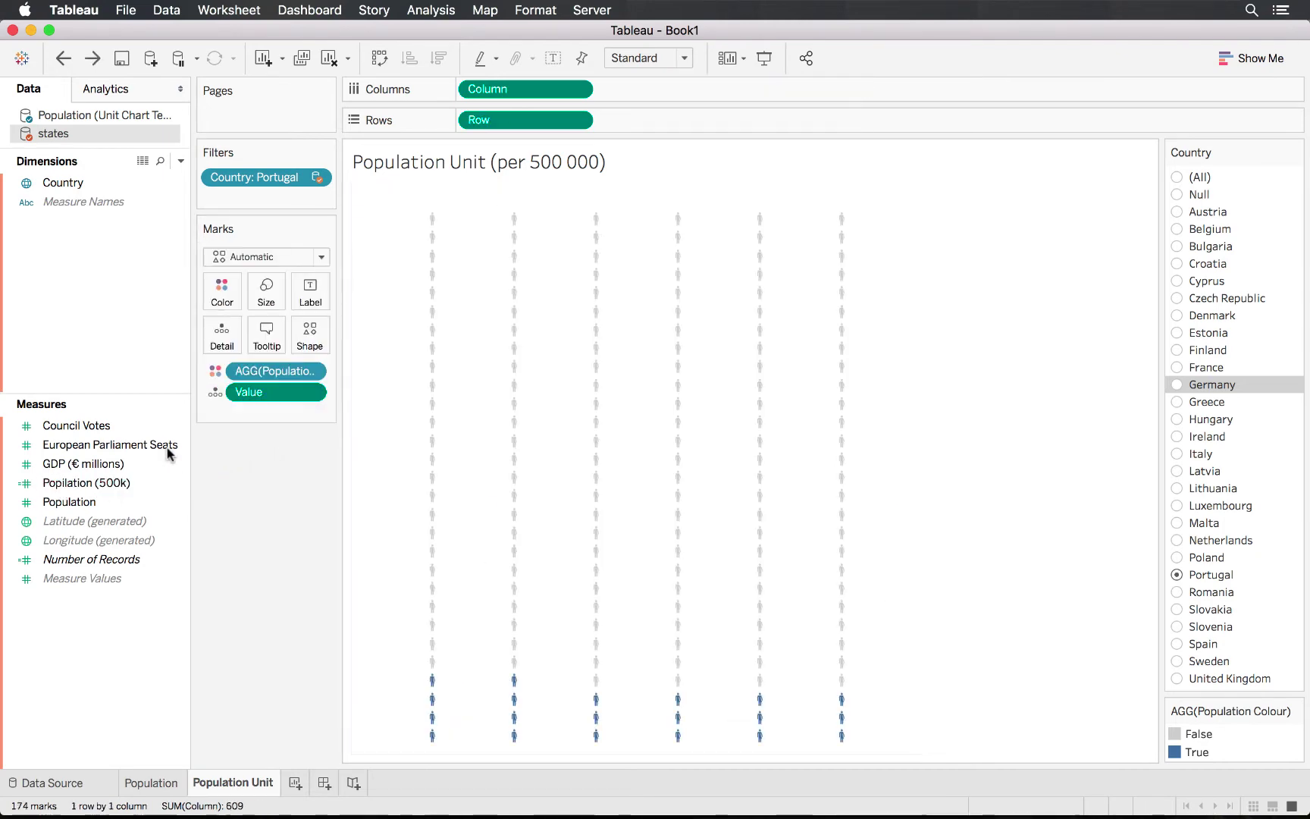
right_click(86, 489)
left_click(186, 189)
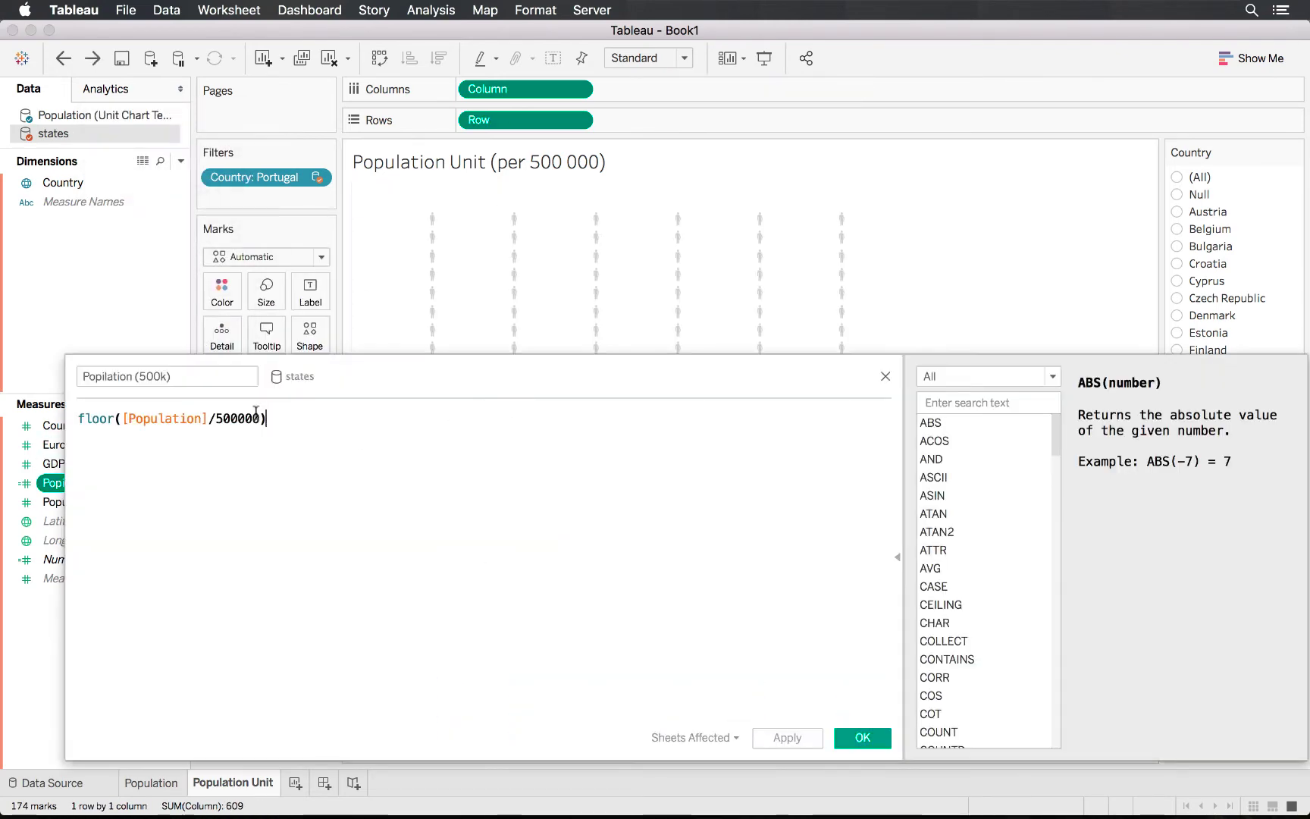
left_click(116, 384)
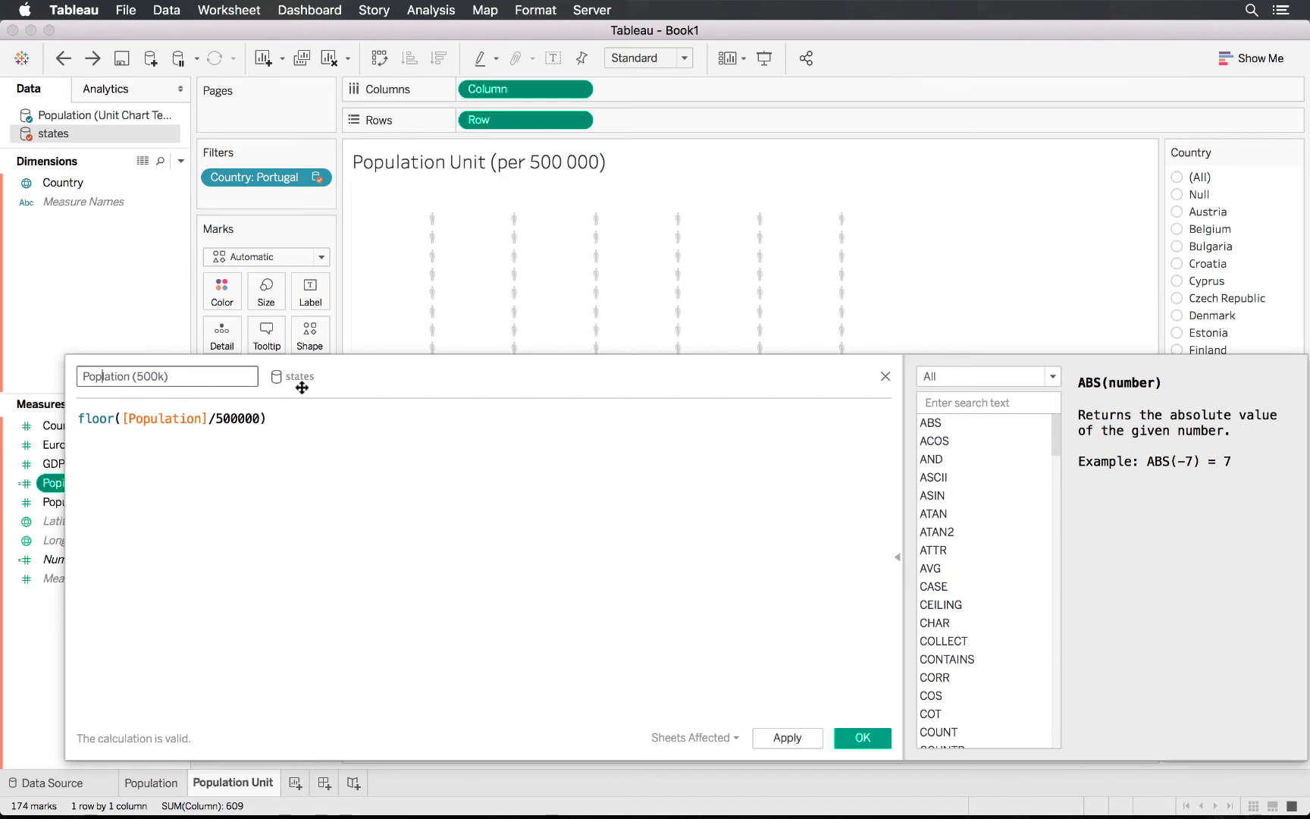
left_click(862, 736)
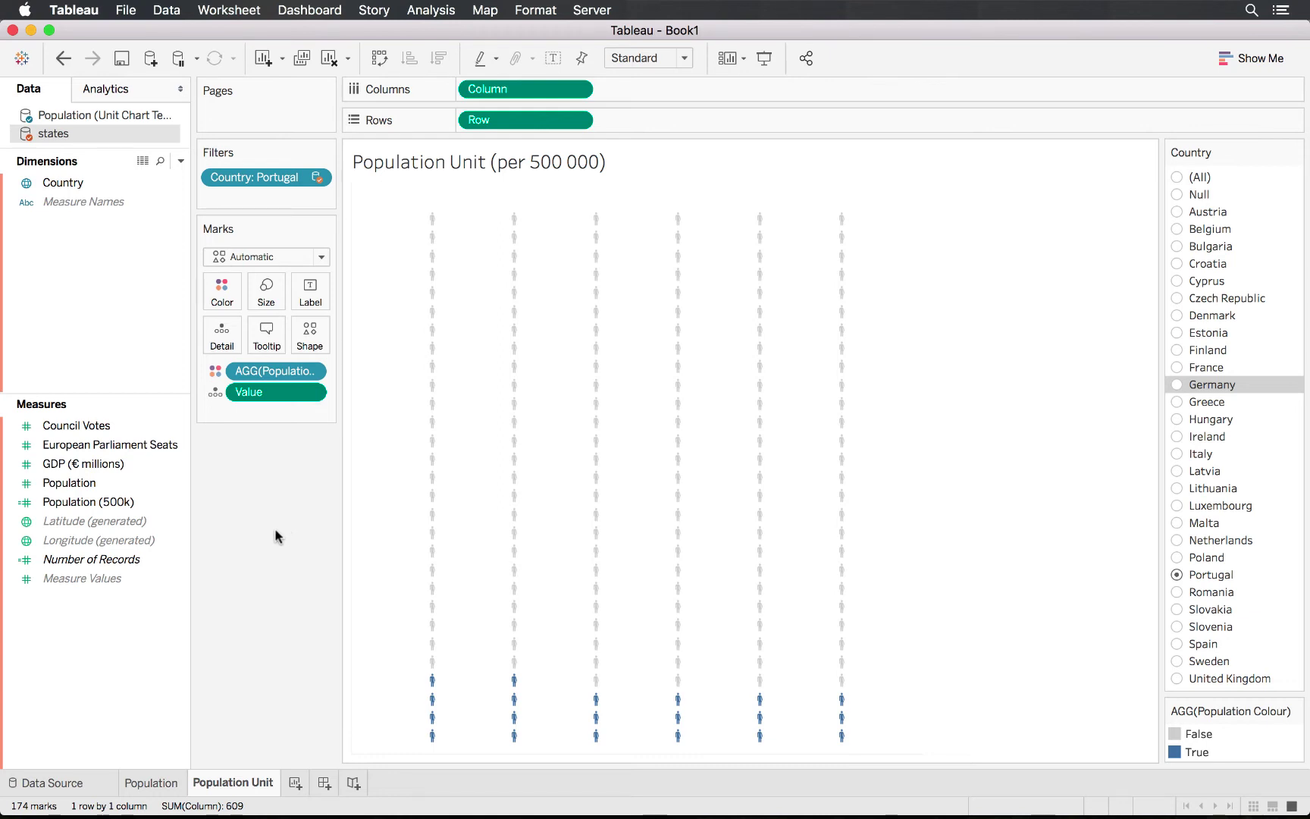
Step: Build Sheet 3 with Country on Rows as a filled map, centred and zoomed on Europe
left_click(295, 785)
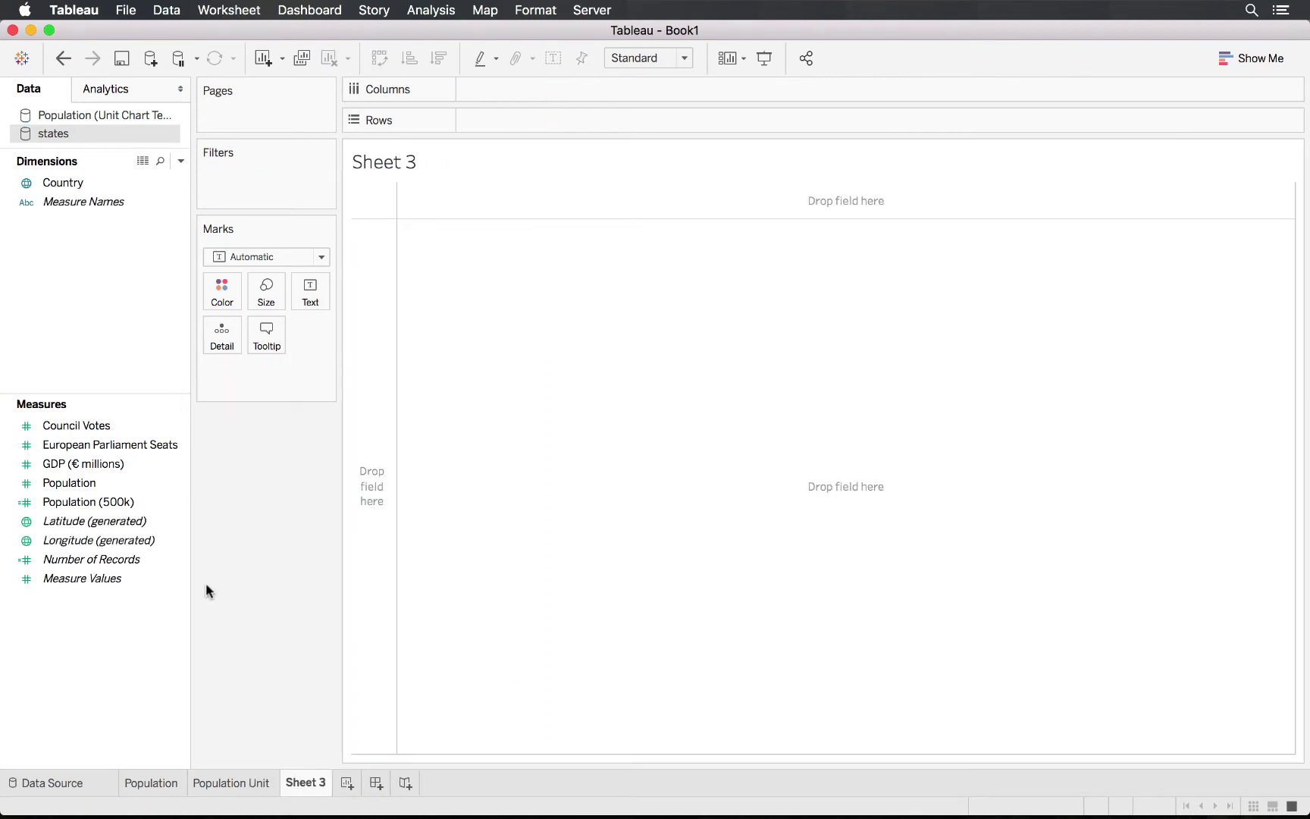
left_click_drag(52, 186, 363, 336)
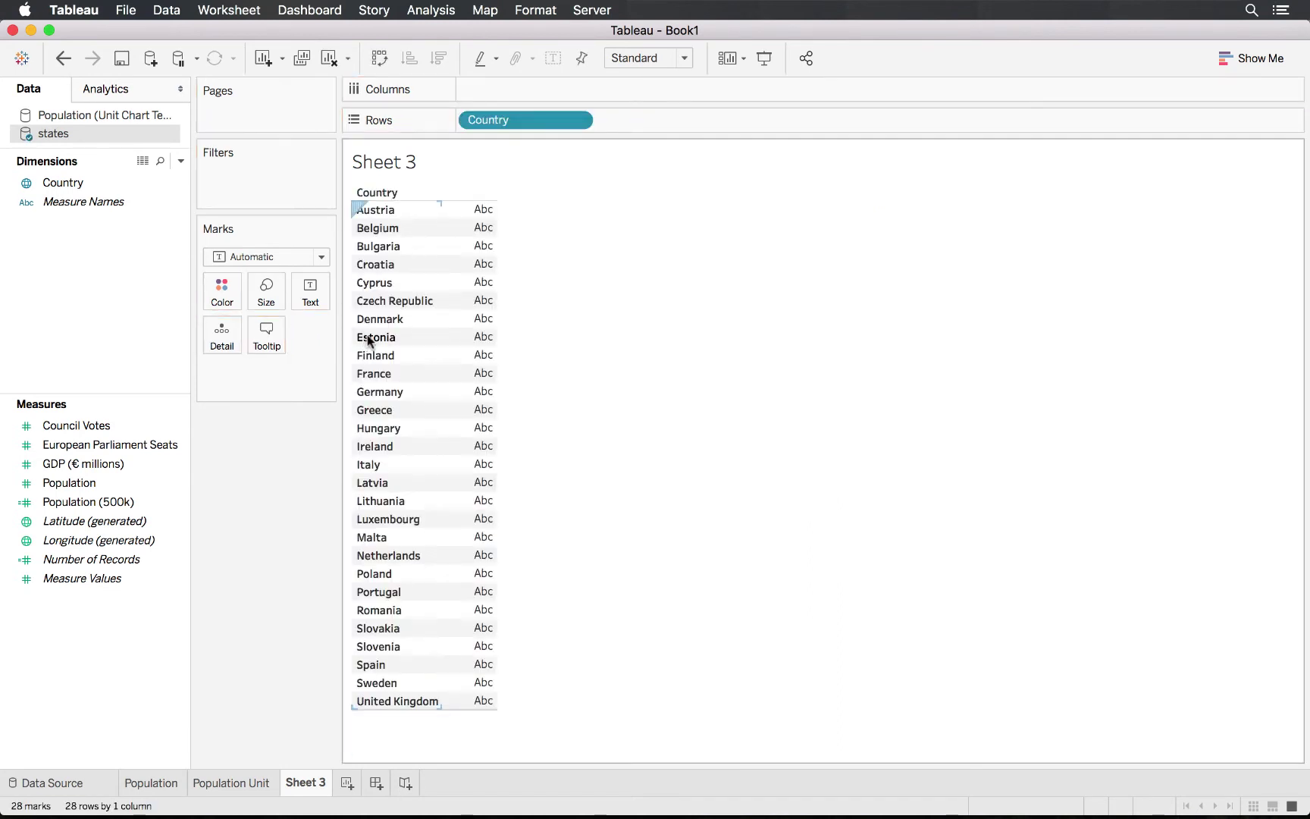
left_click(1251, 58)
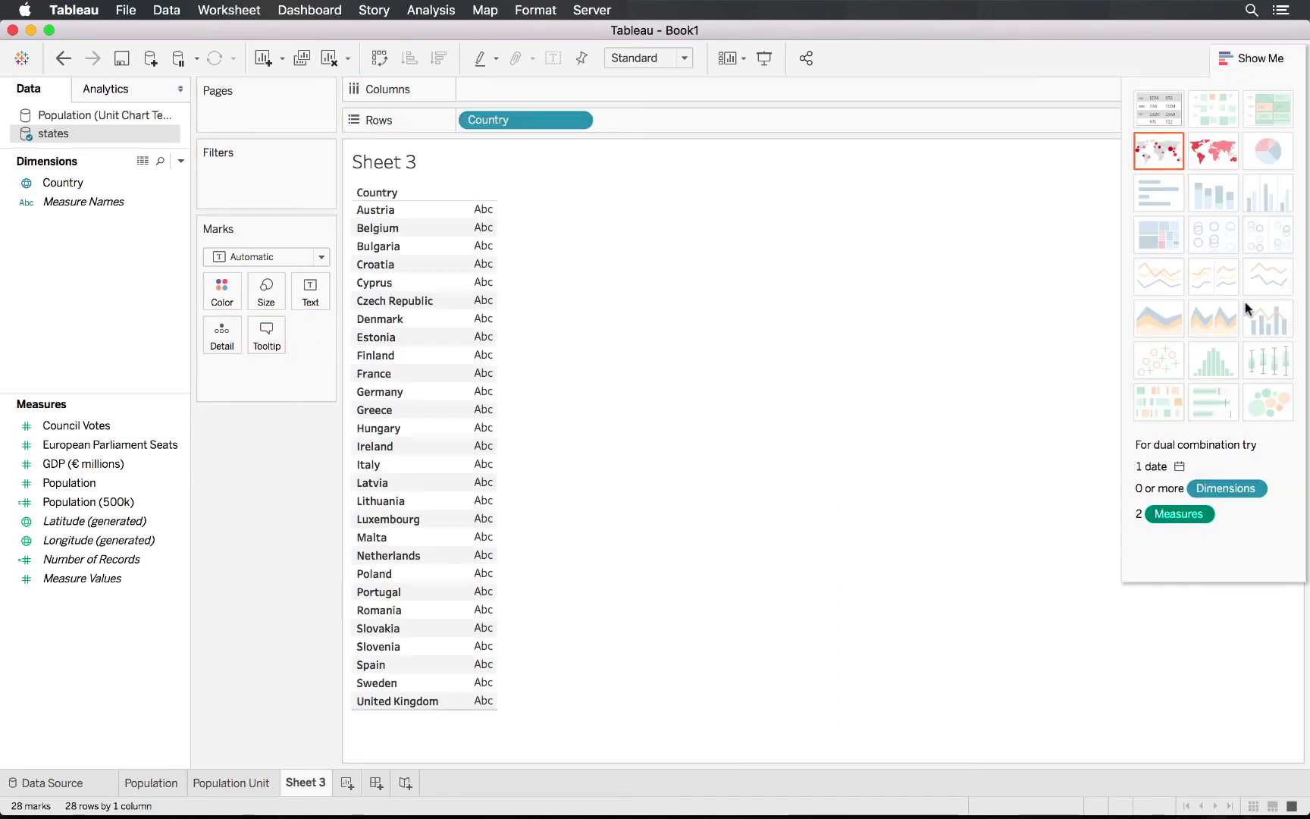
left_click(1213, 150)
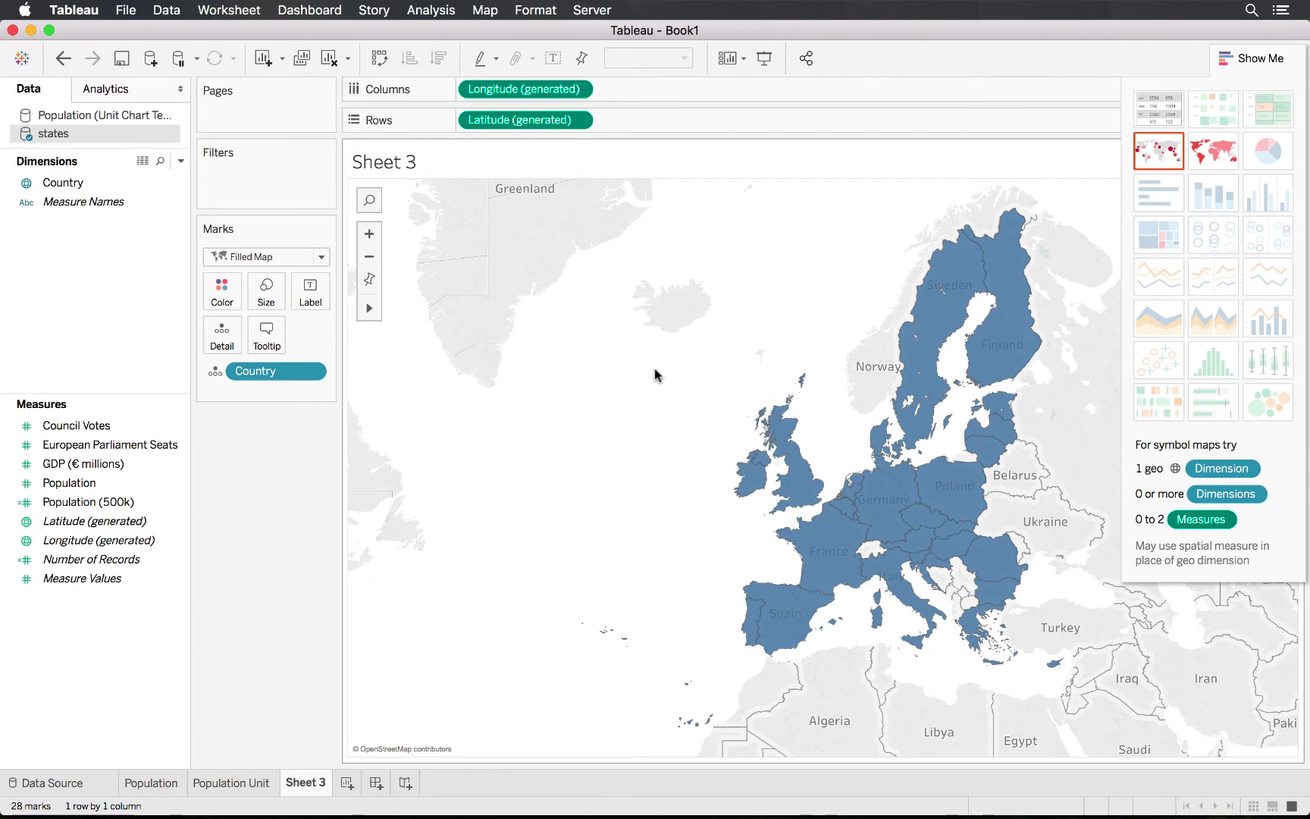
left_click_drag(690, 322, 585, 320)
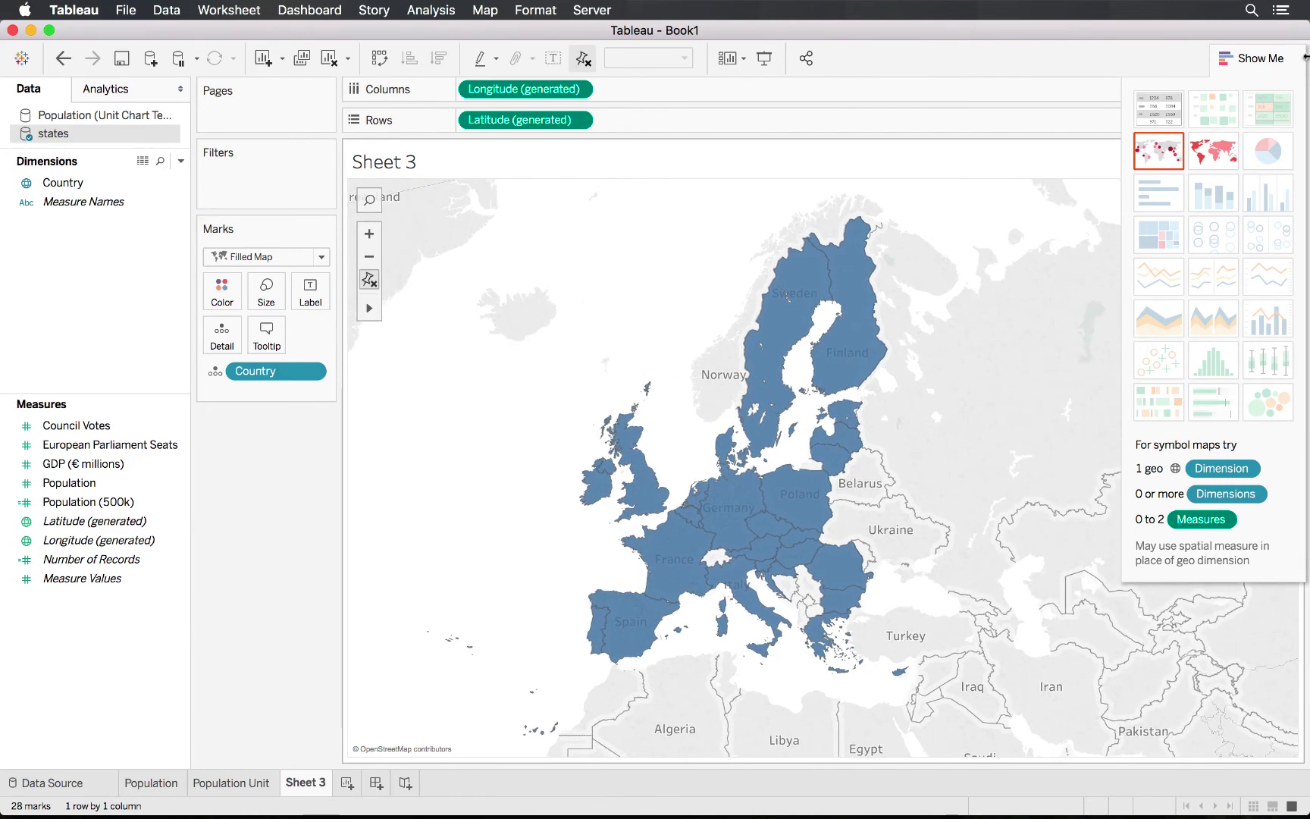
left_click(1251, 58)
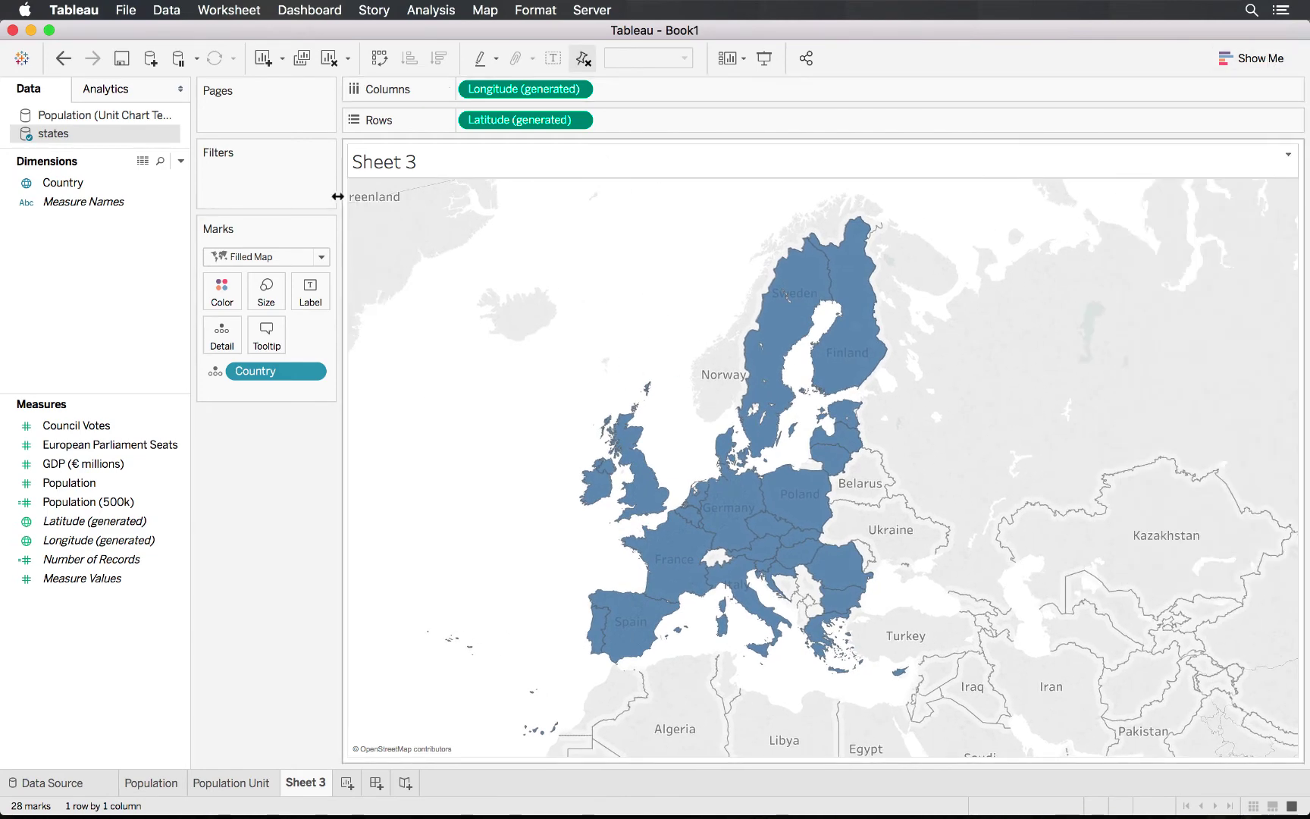
double_click(473, 331)
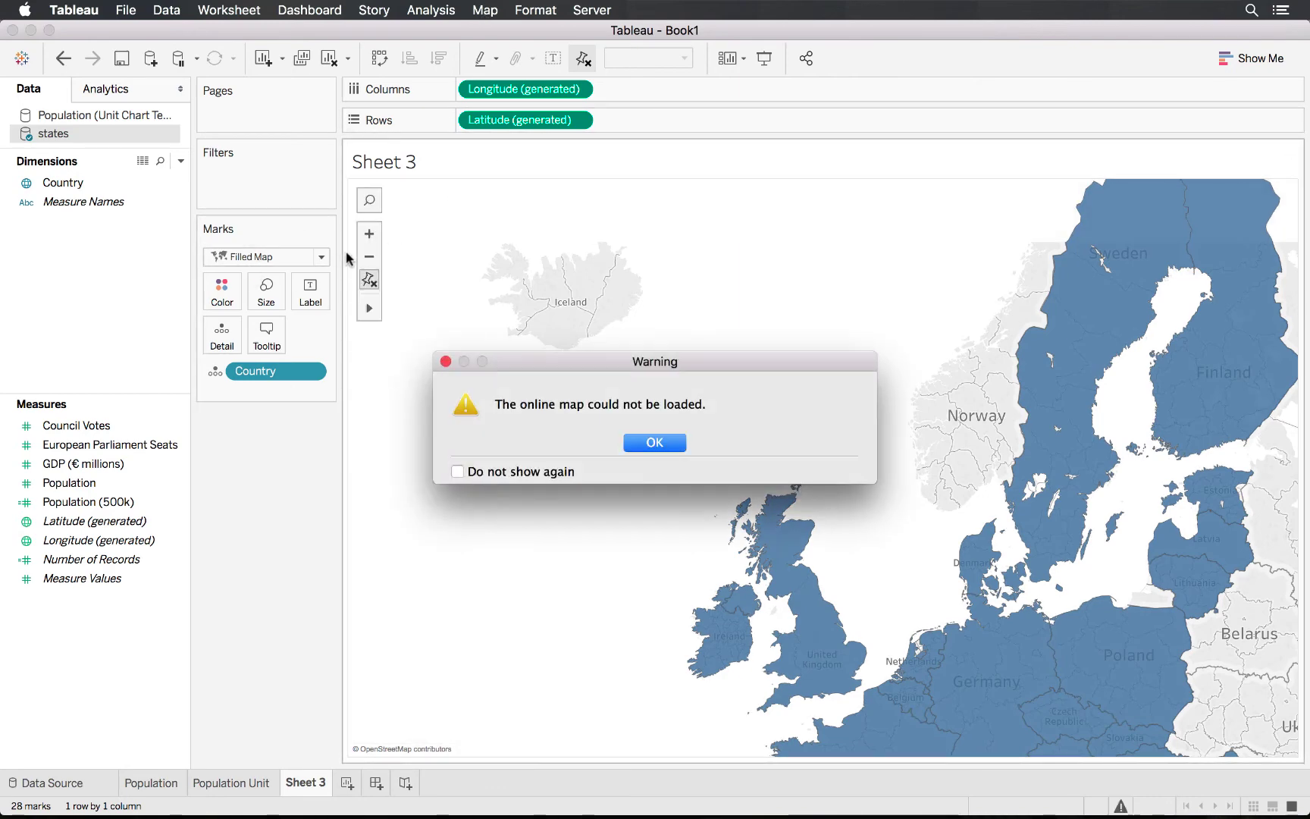
Step: Turn off the Base map layer and stop the map loading warning from reappearing
left_click(654, 444)
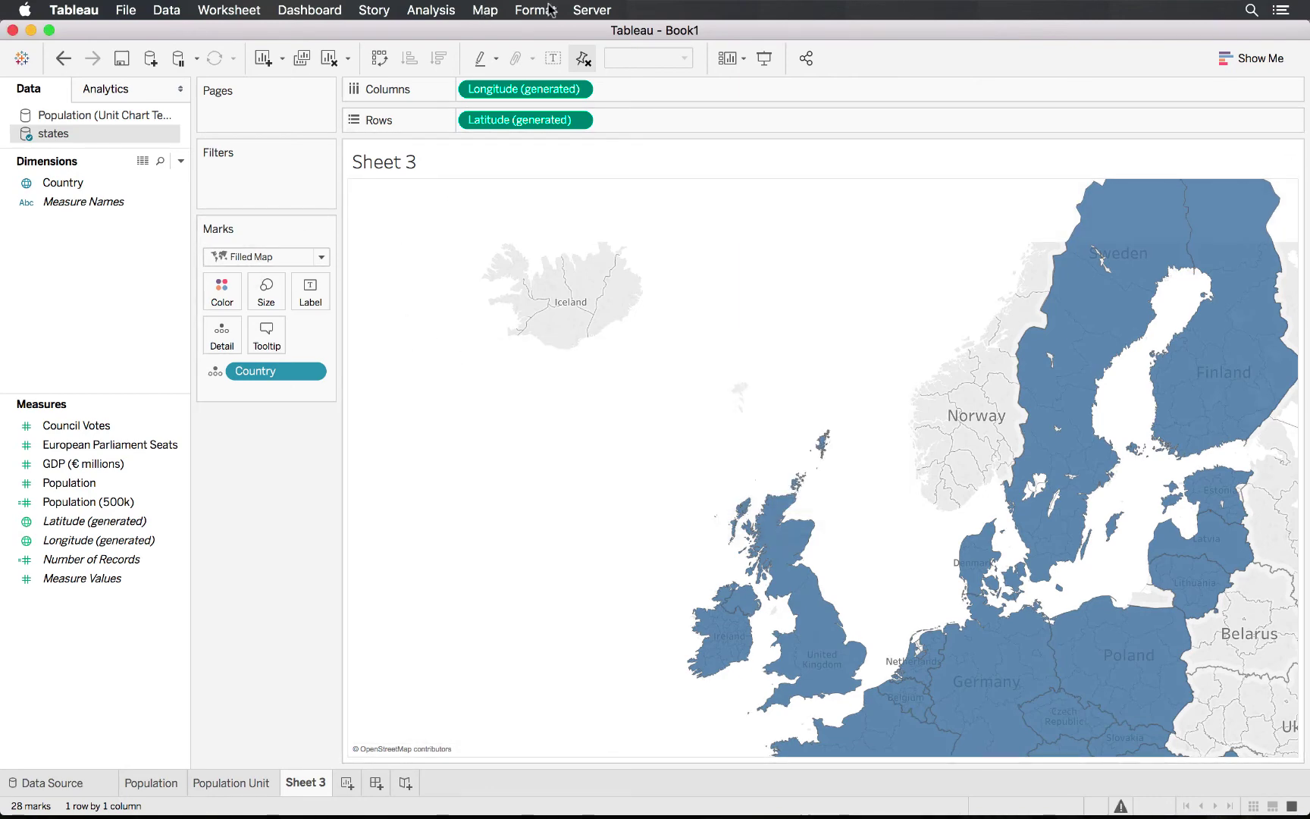
left_click(521, 9)
mouse_move(489, 9)
left_click(503, 129)
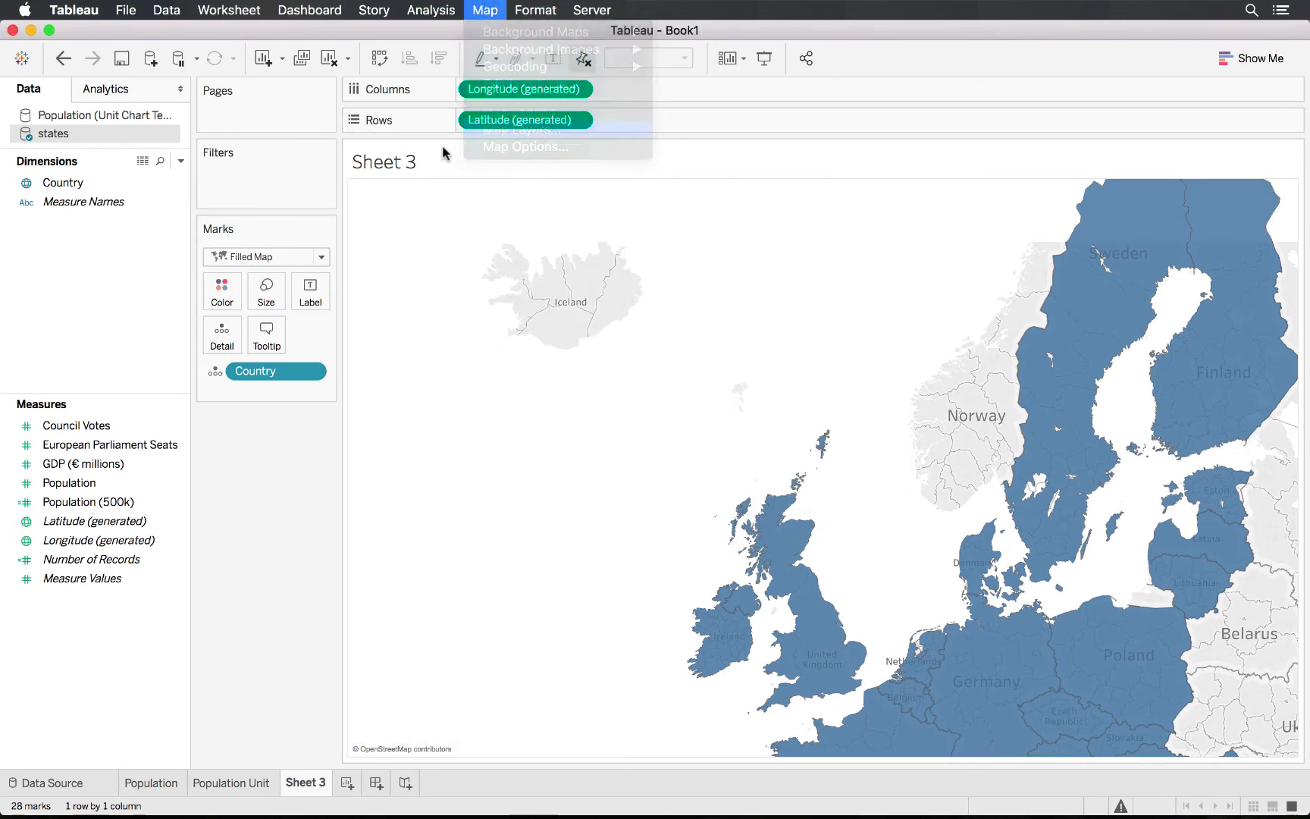
left_click(30, 260)
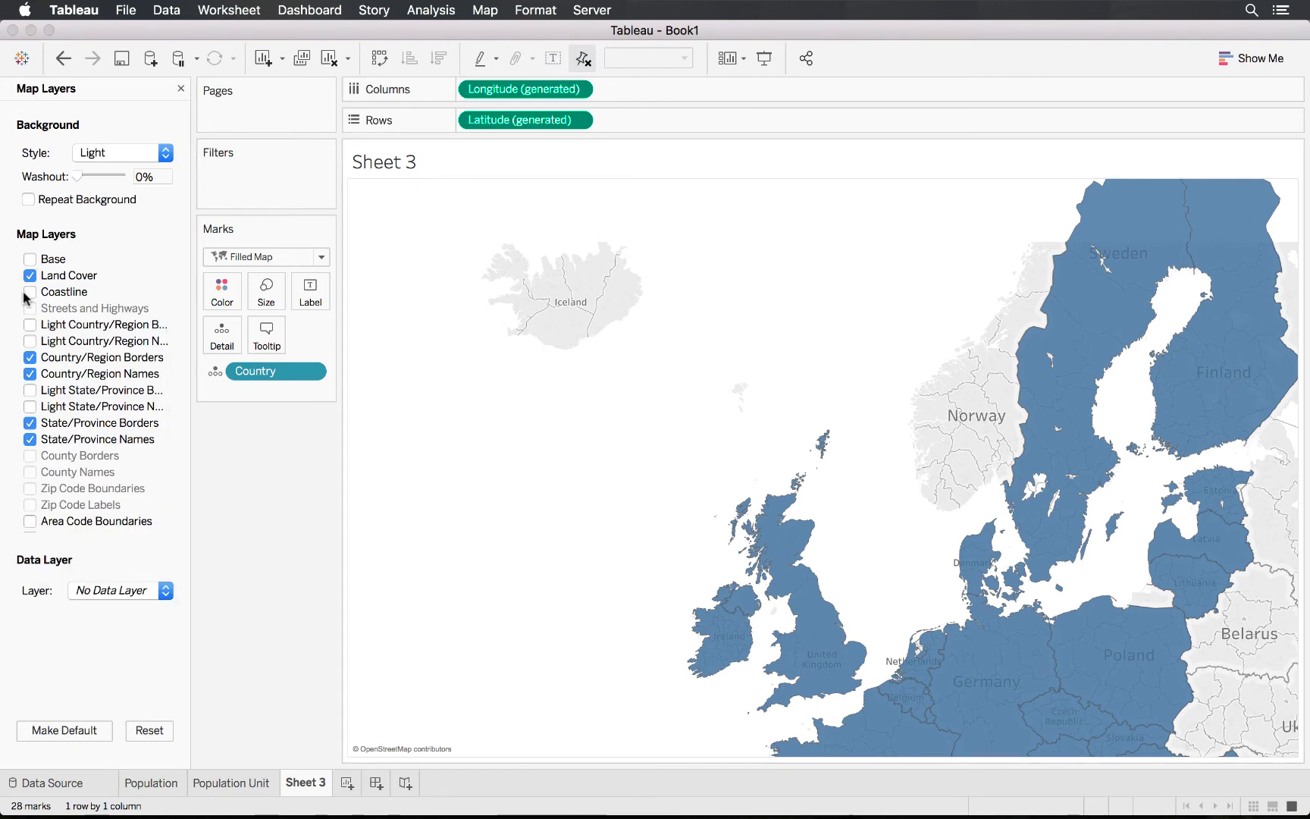
left_click(457, 471)
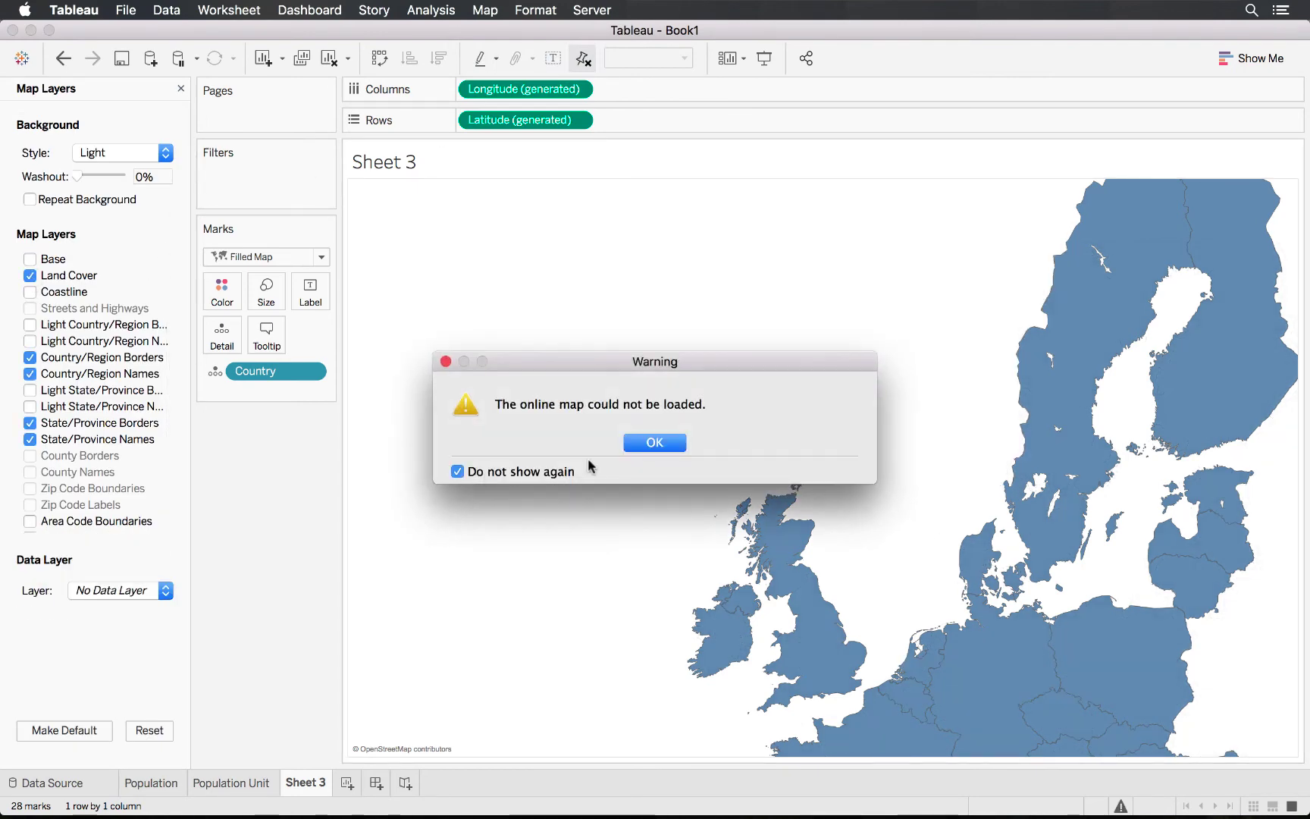
left_click(654, 443)
Step: Turn off land cover, country and state border and name layers, then zoom out to the EU
left_click(29, 275)
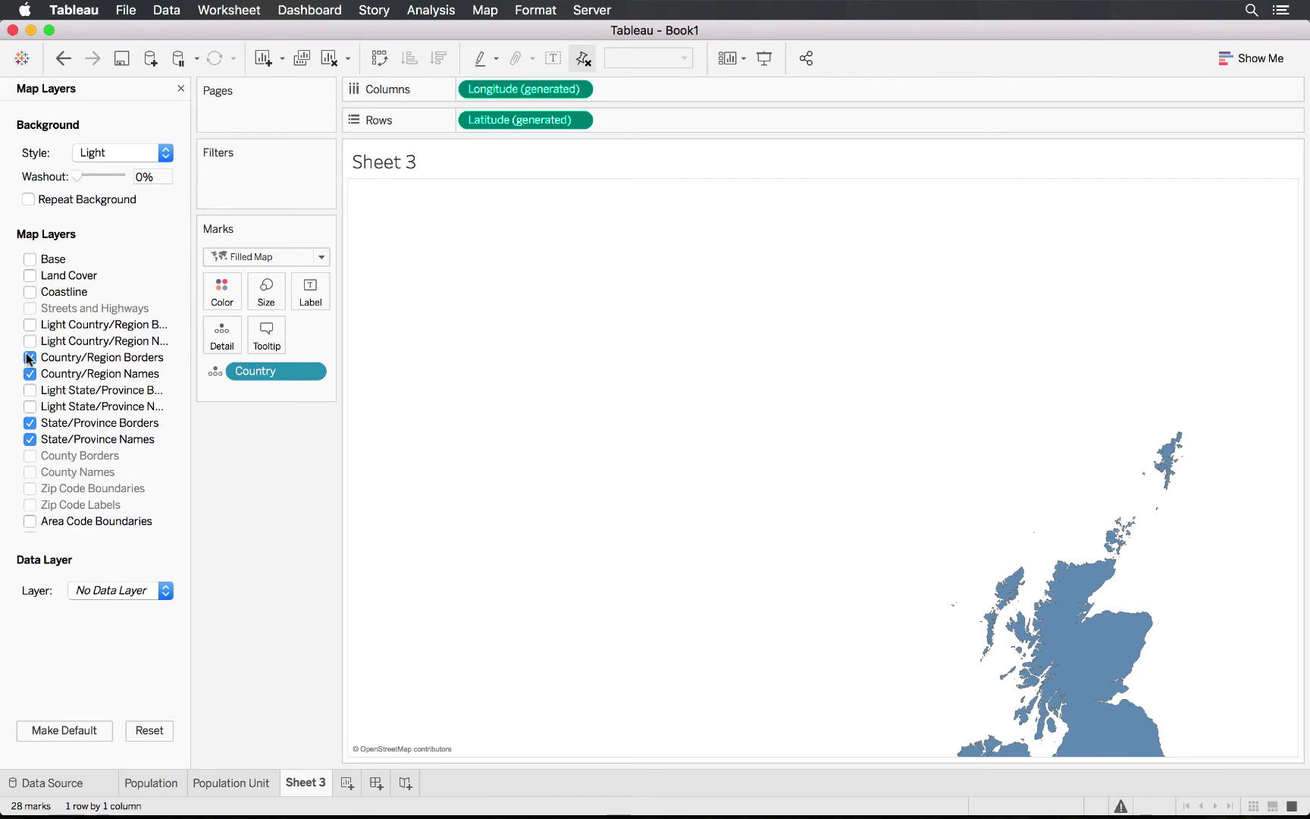
left_click(29, 357)
left_click(30, 374)
left_click(30, 422)
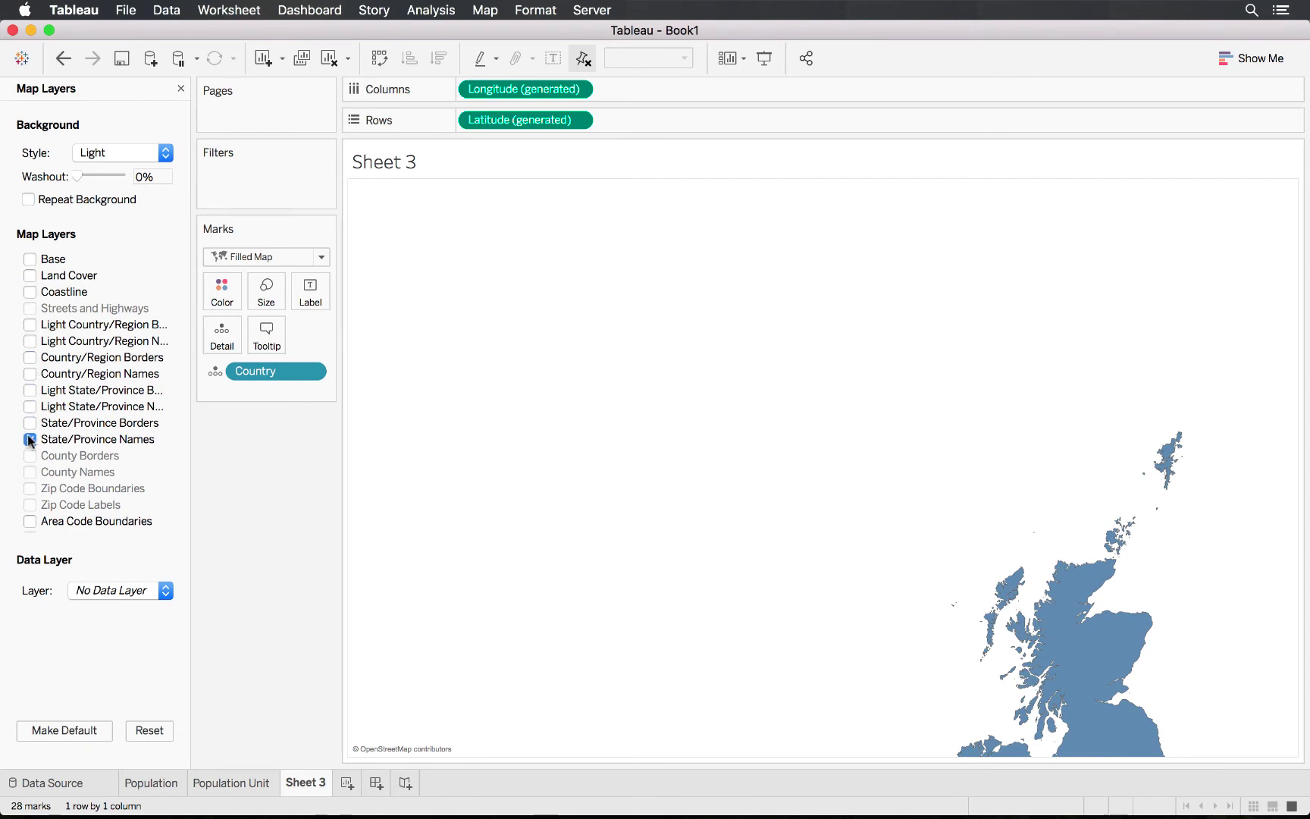
left_click(30, 439)
left_click(370, 255)
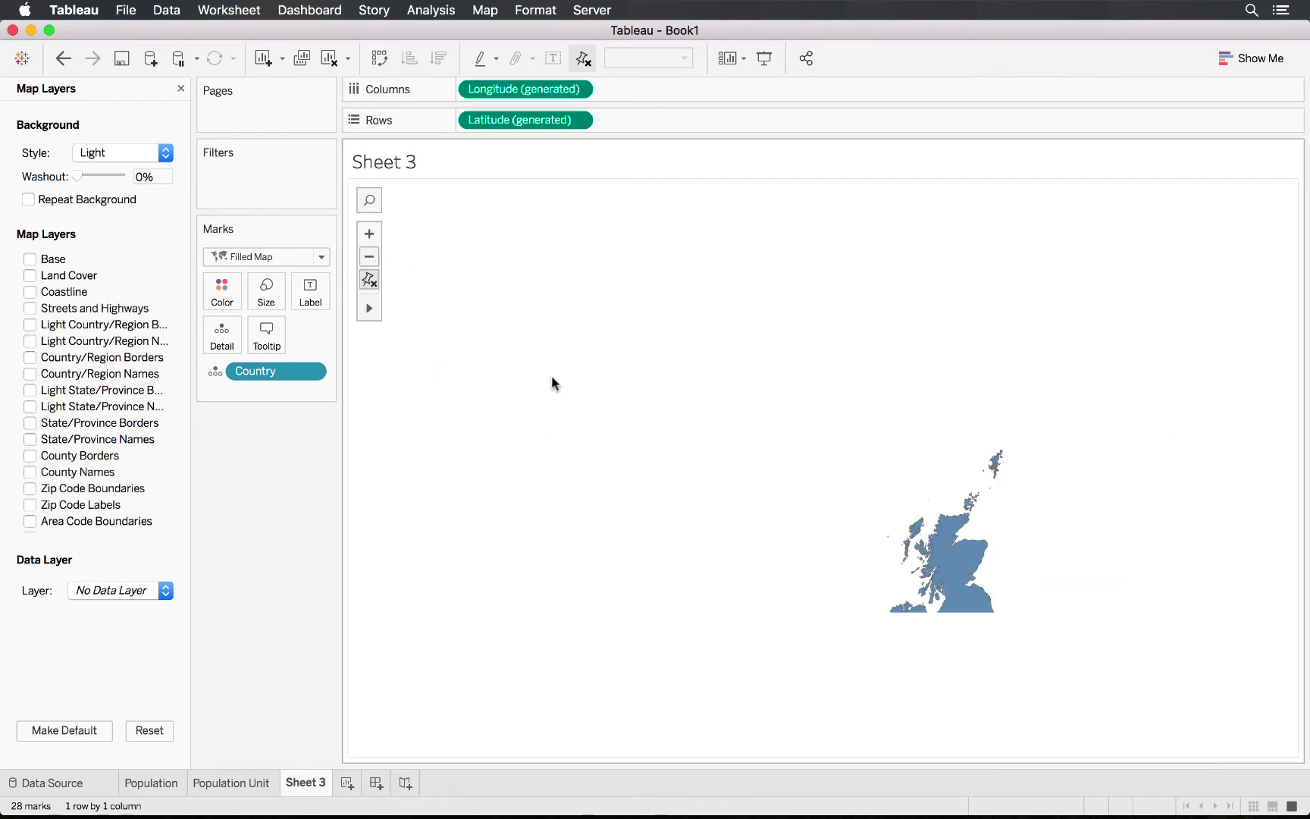
left_click(370, 256)
scroll(460, 272, "right", 5)
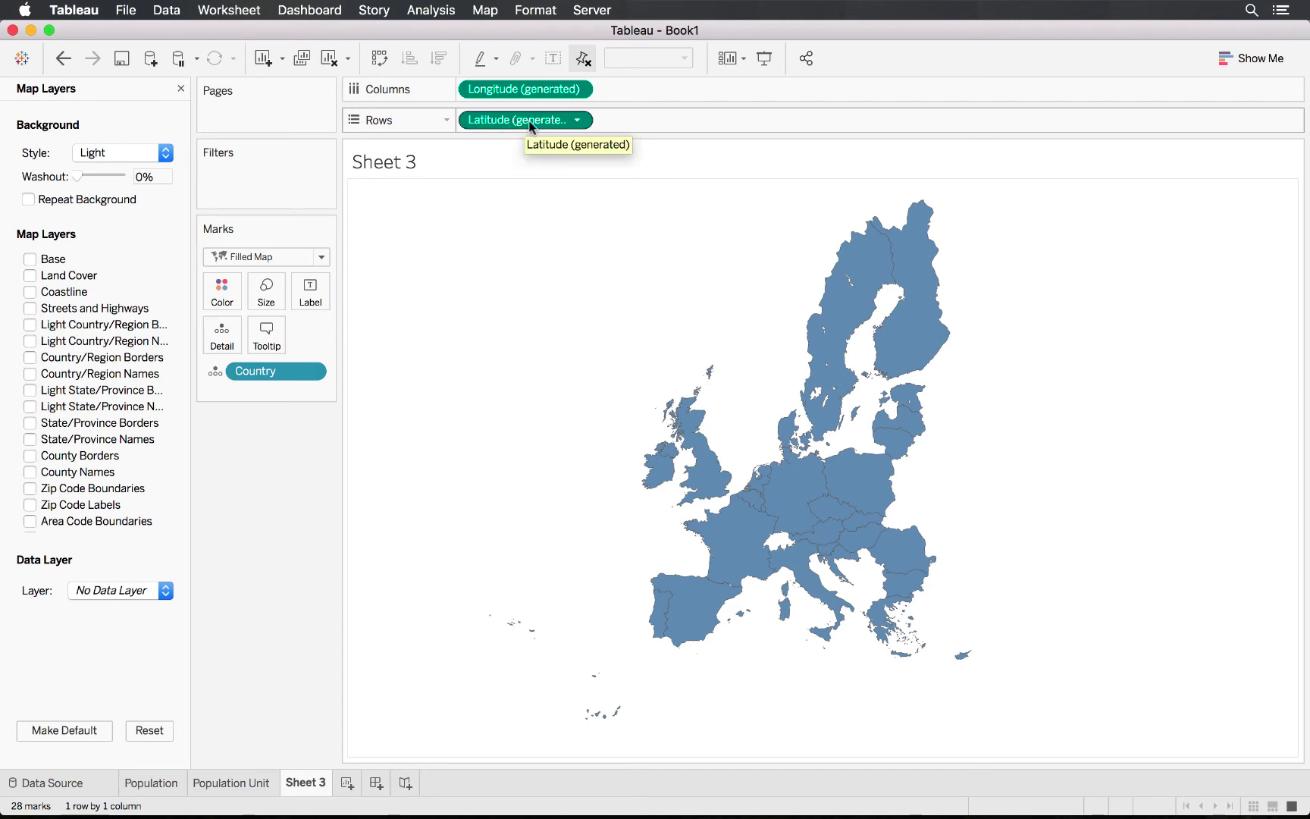
Step: Duplicate Latitude on Rows and show the second map's countries as yellow star shapes
left_click_drag(542, 120, 623, 117)
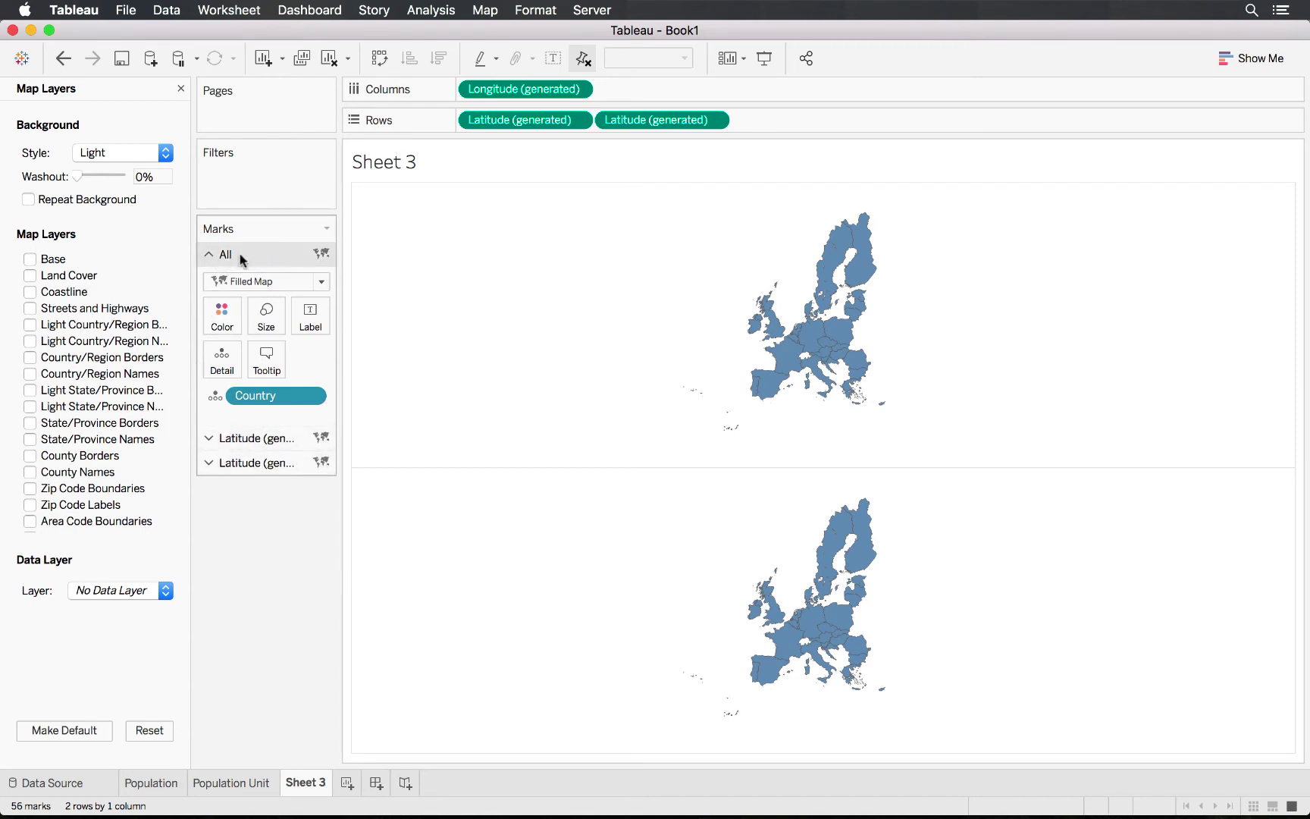
left_click(267, 461)
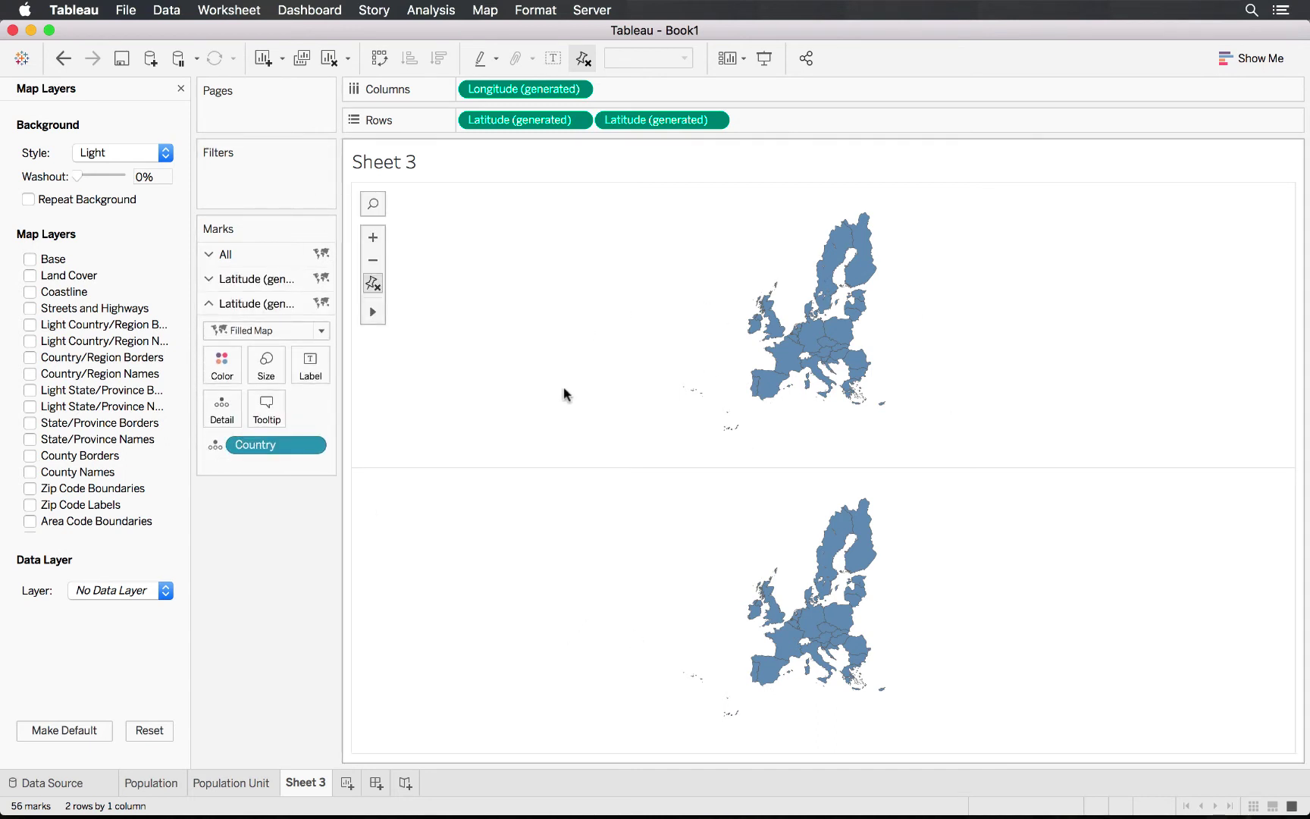
left_click(321, 331)
left_click(273, 463)
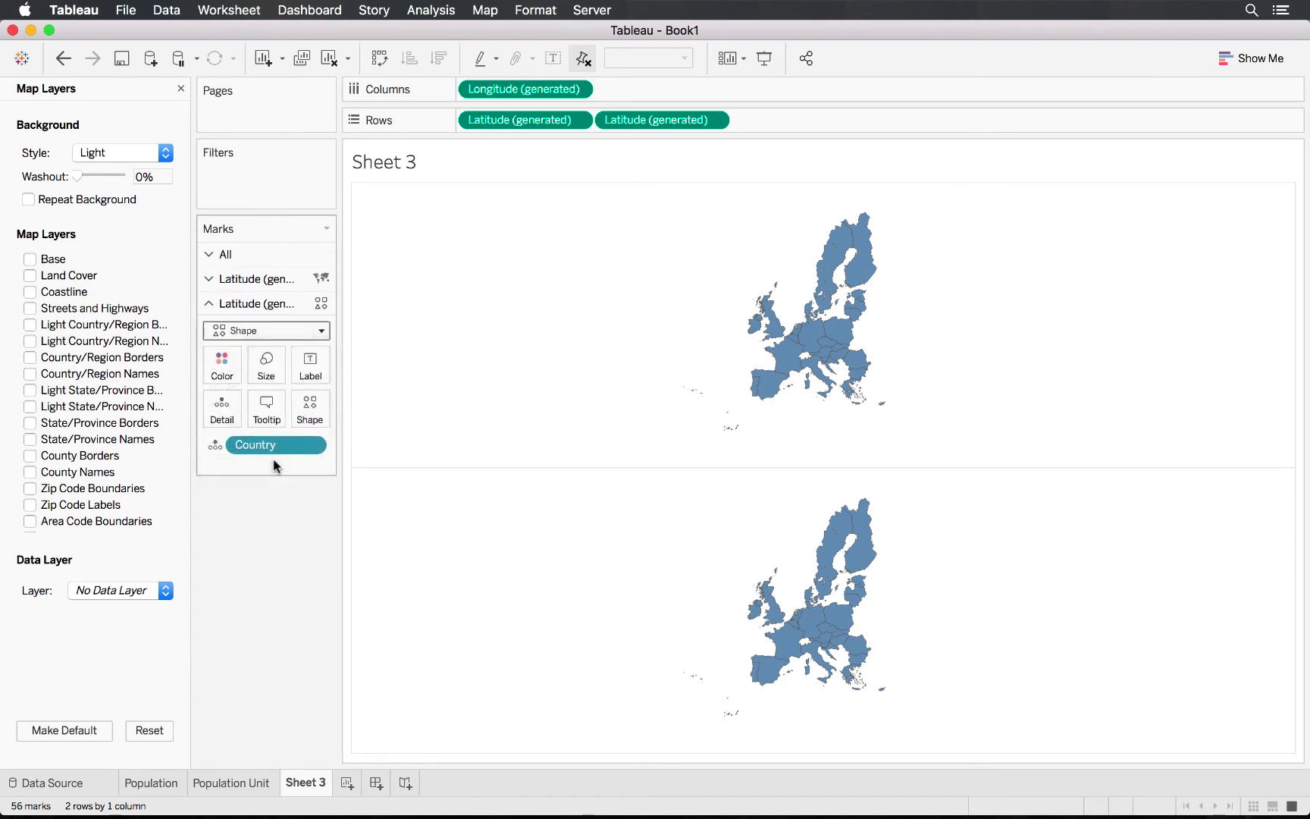
left_click(307, 409)
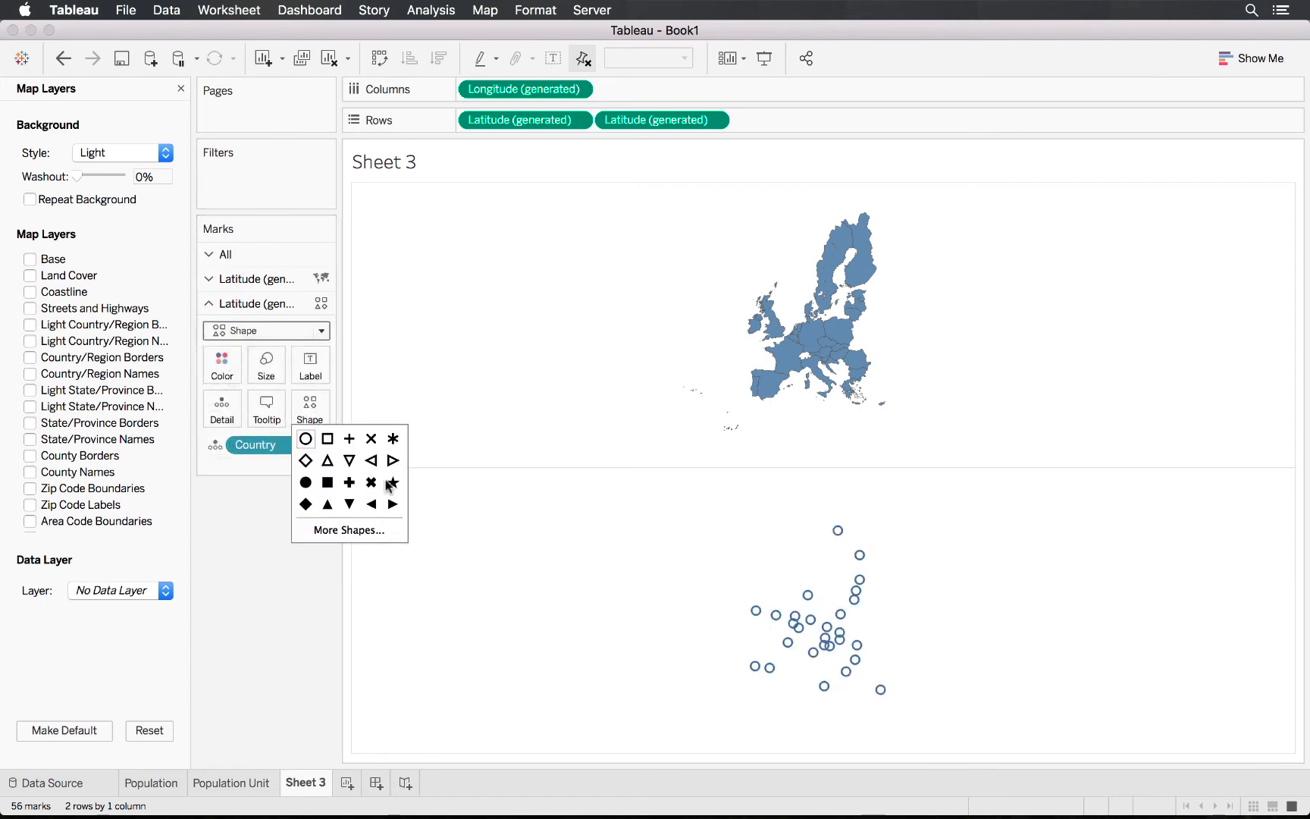
left_click(392, 482)
left_click(222, 370)
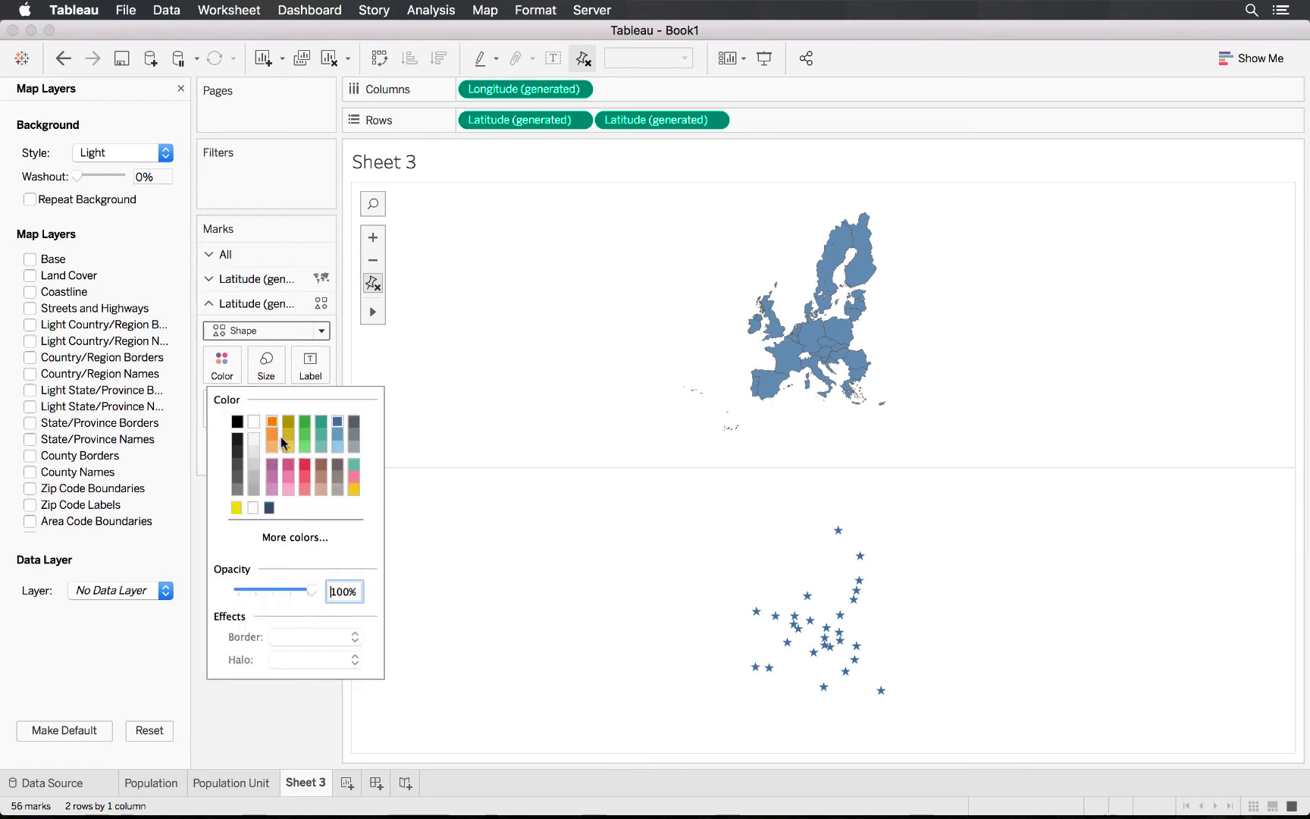
left_click(237, 507)
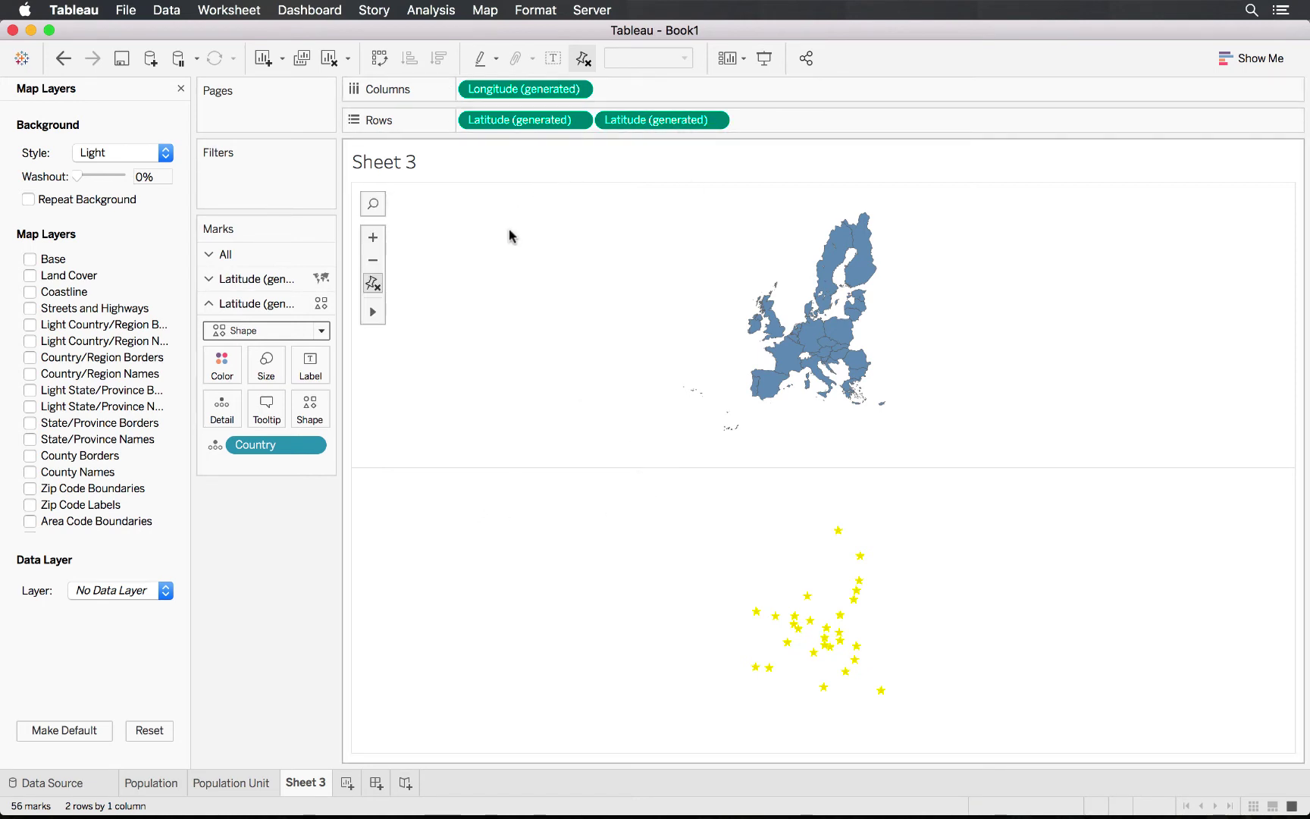
left_click(578, 125)
Step: Make the second Latitude a dual axis and slightly enlarge the star marks
left_click(713, 122)
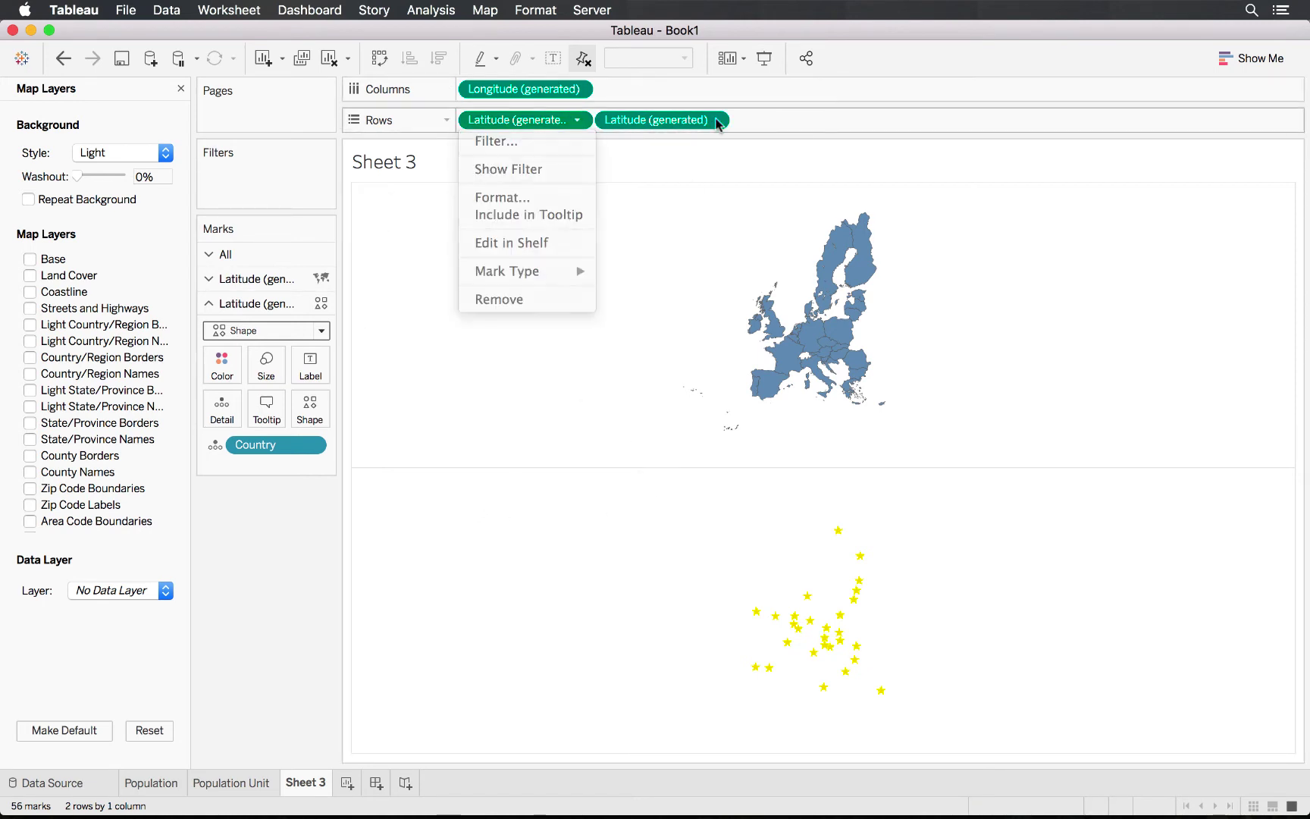
left_click(713, 121)
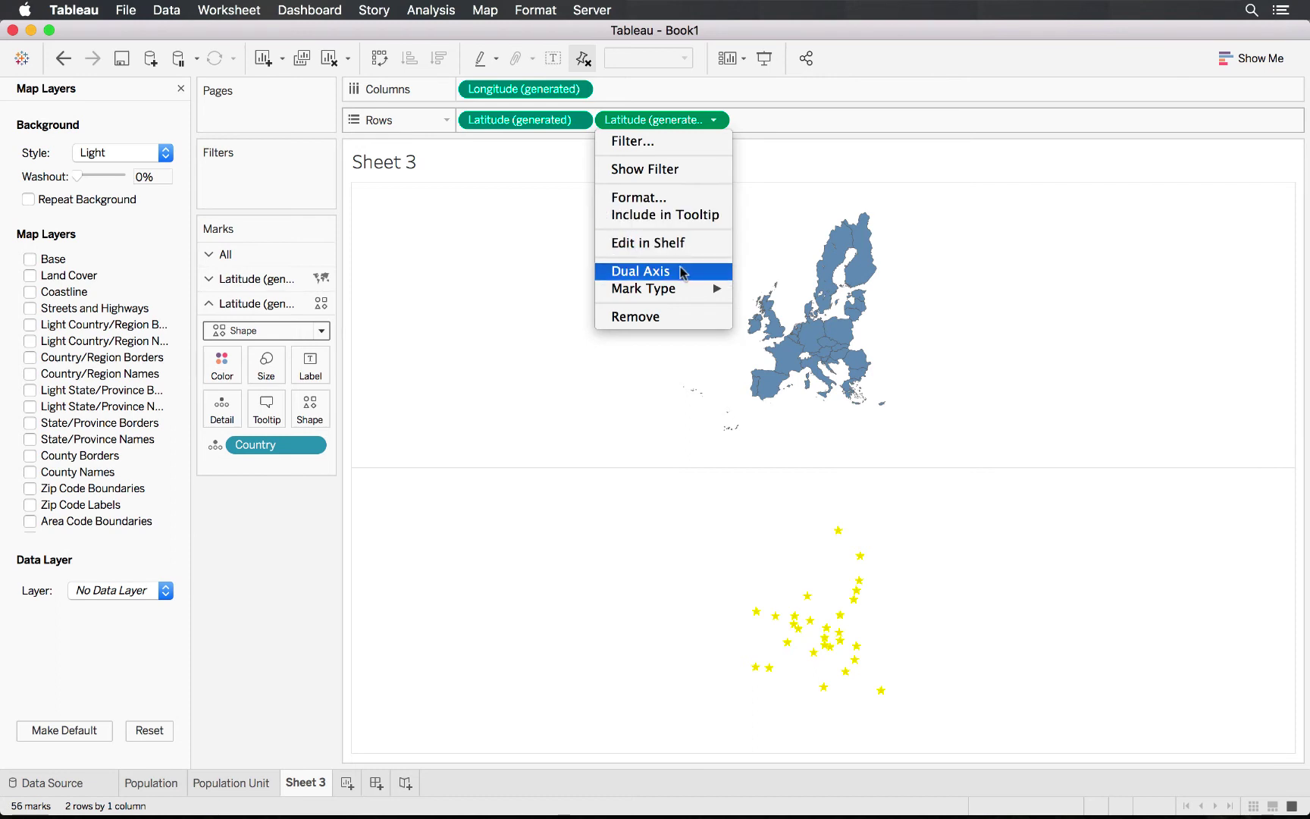
left_click(680, 271)
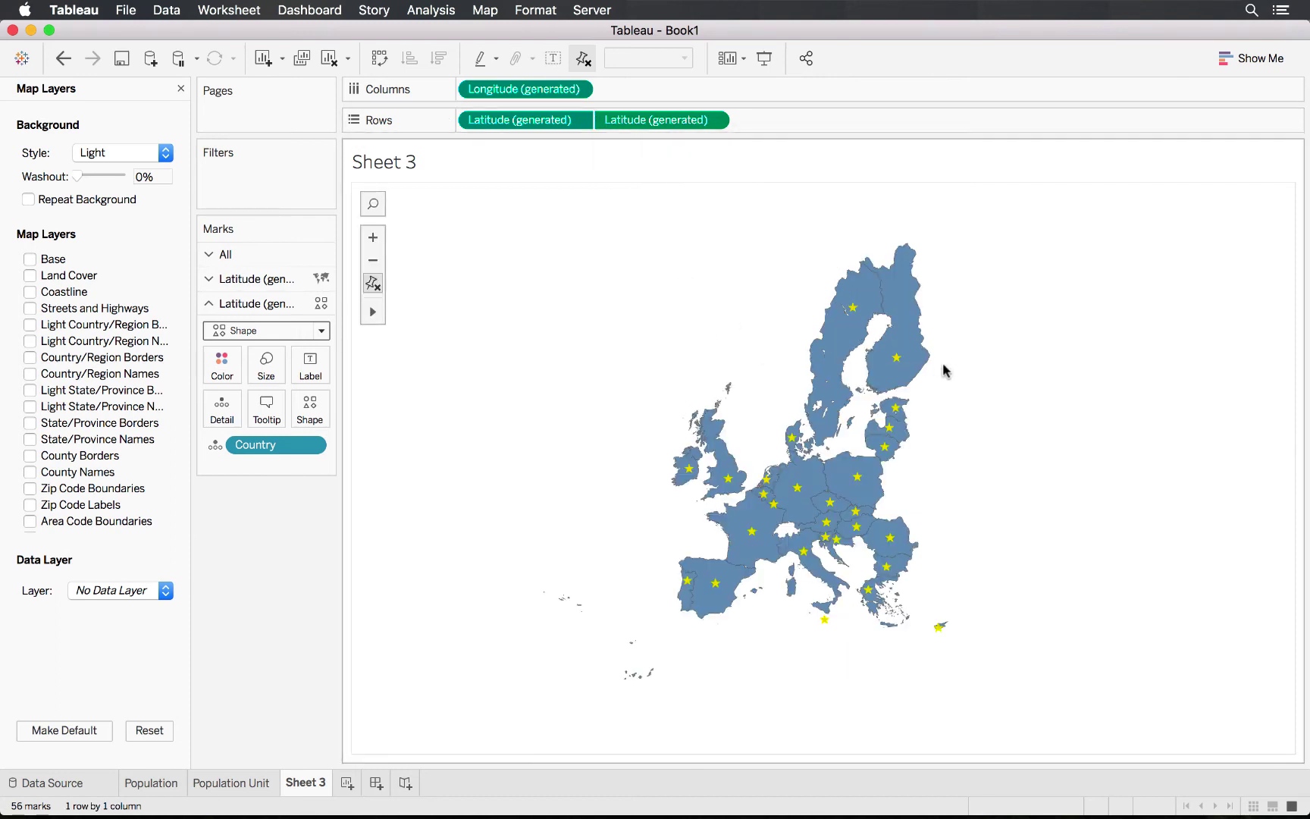
left_click(371, 239)
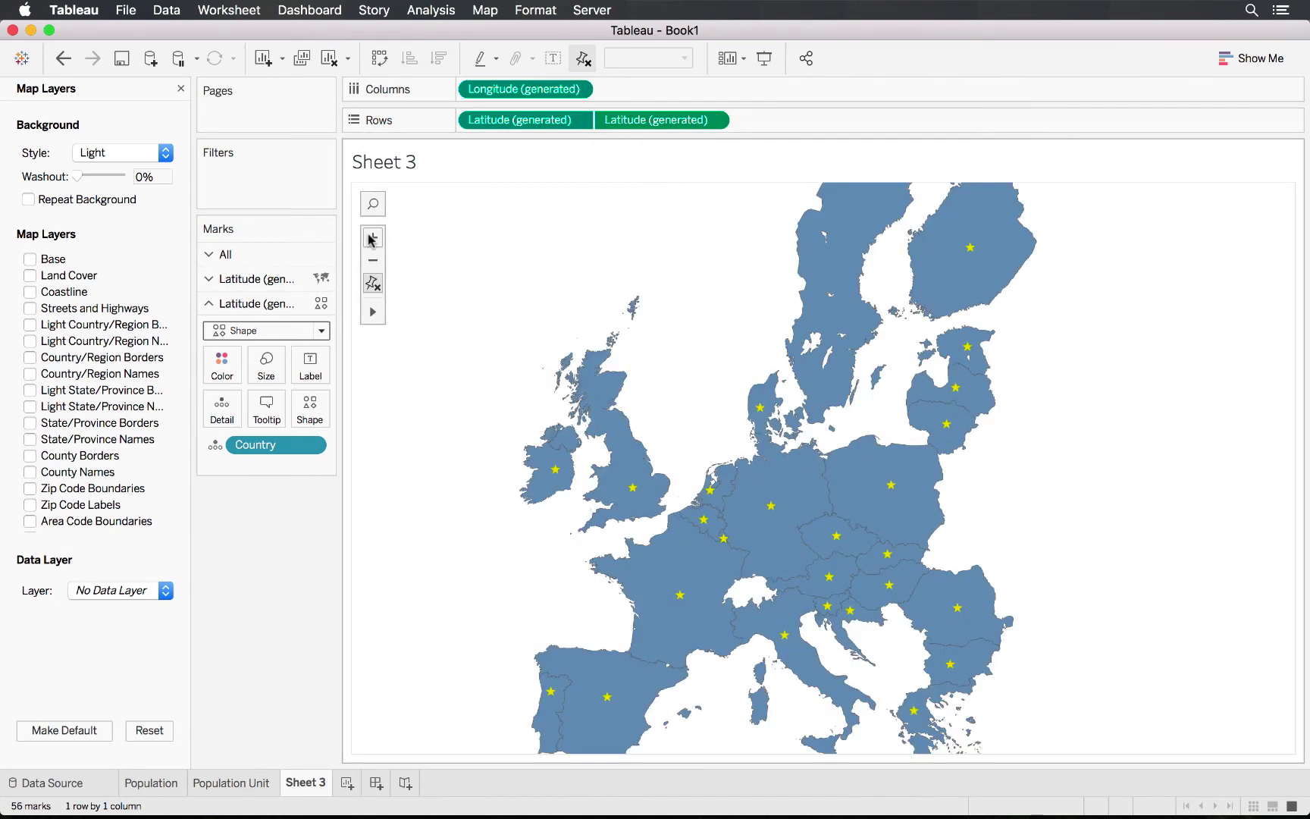
left_click(373, 262)
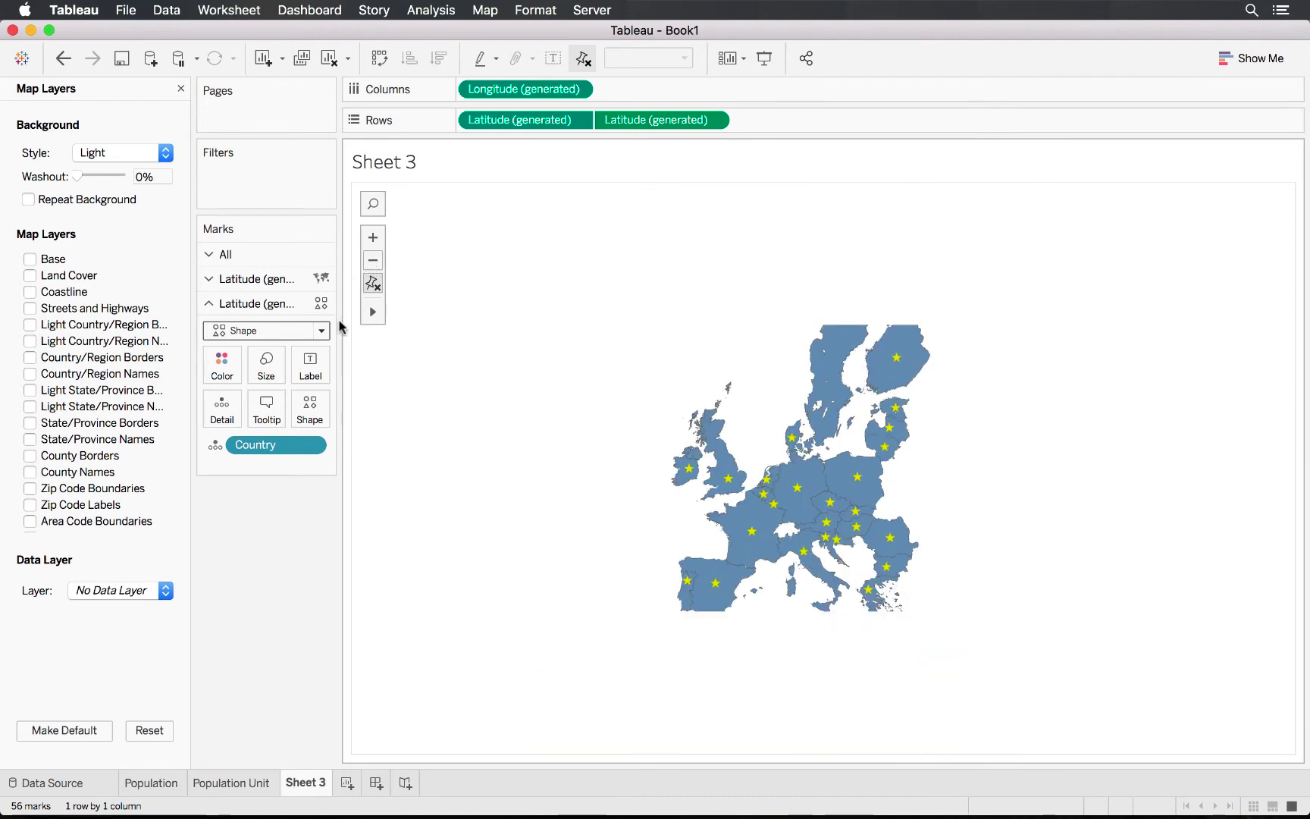
left_click(266, 364)
left_click_drag(295, 410, 304, 412)
left_click(457, 472)
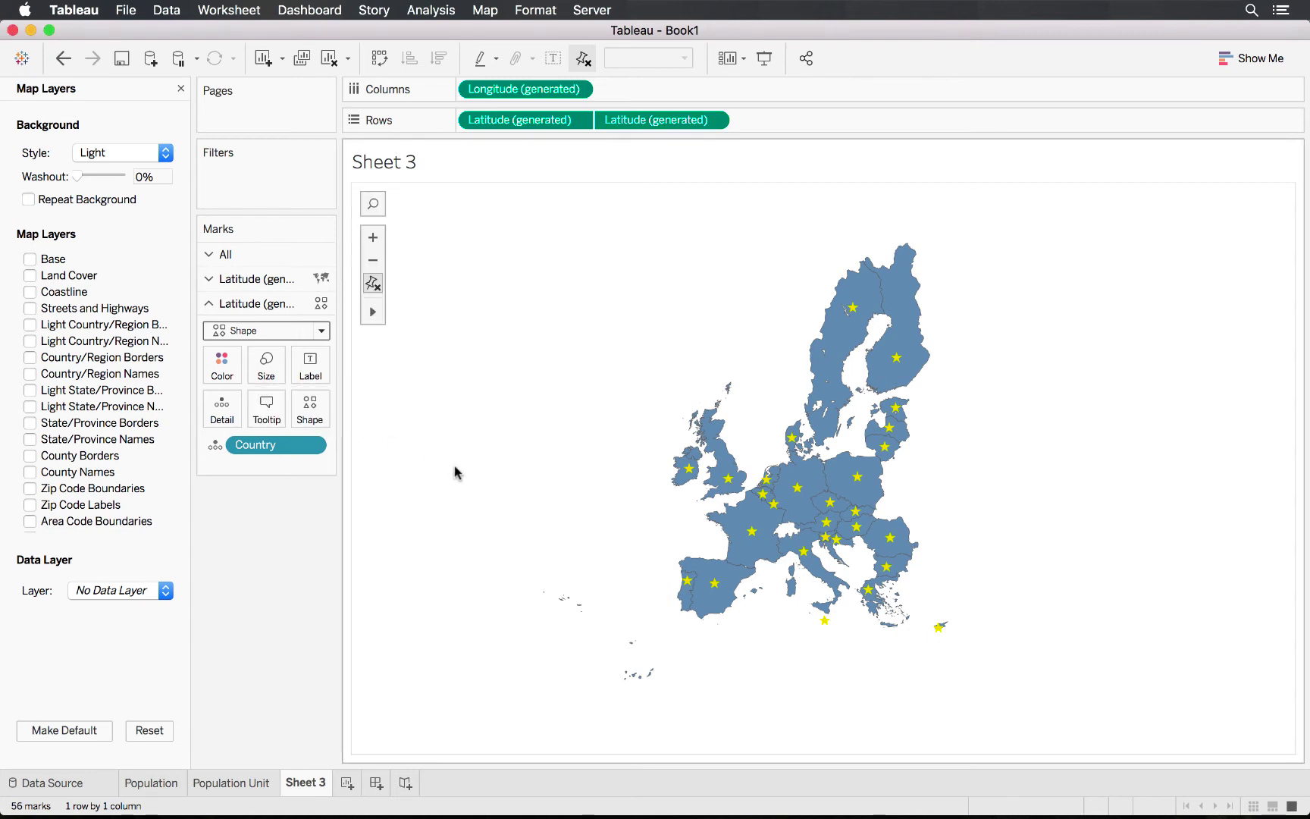
Step: Rename Sheet 3 to 'Map'
double_click(309, 782)
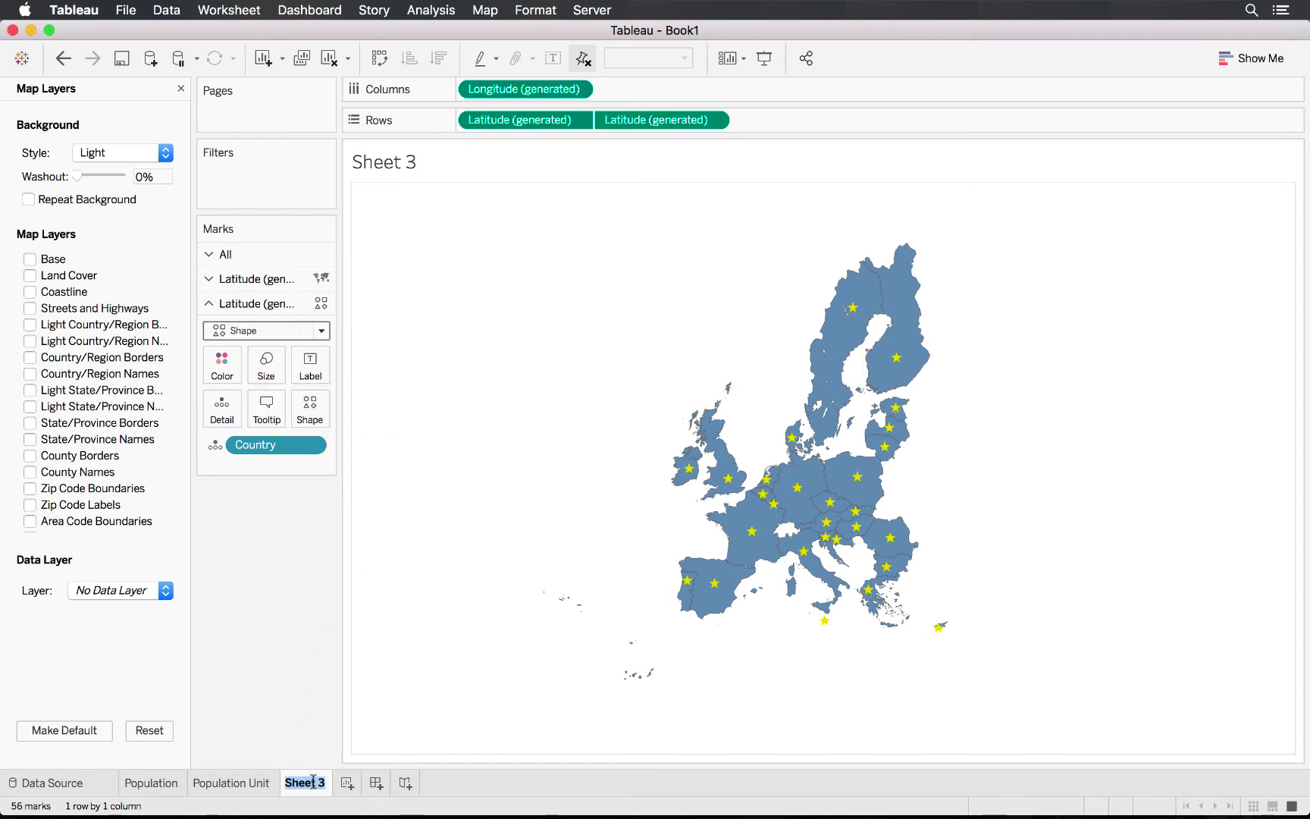
type("Map")
key("Return")
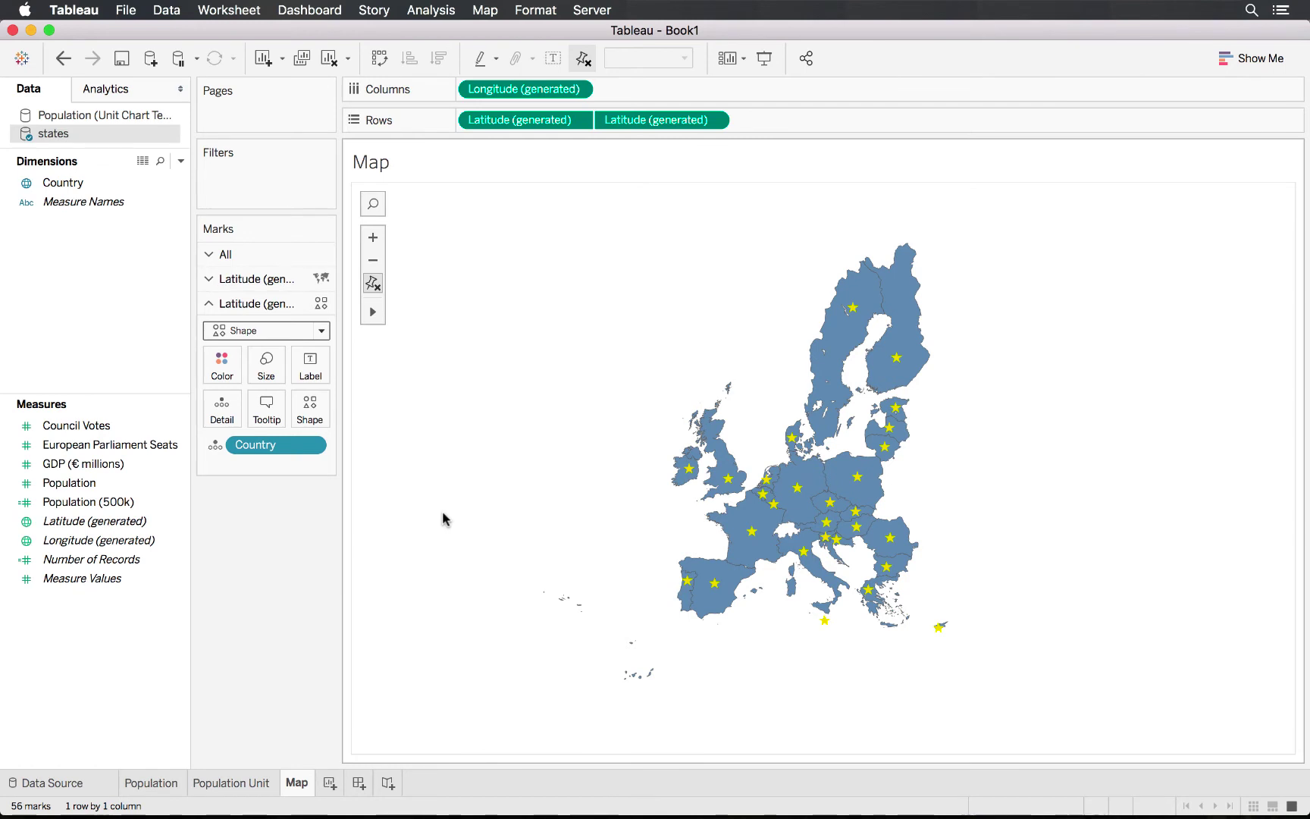
Step: Review the Population Unit and Seats Unit sheets, ending on GDP Unit's Cyprus euro chart
left_click(253, 782)
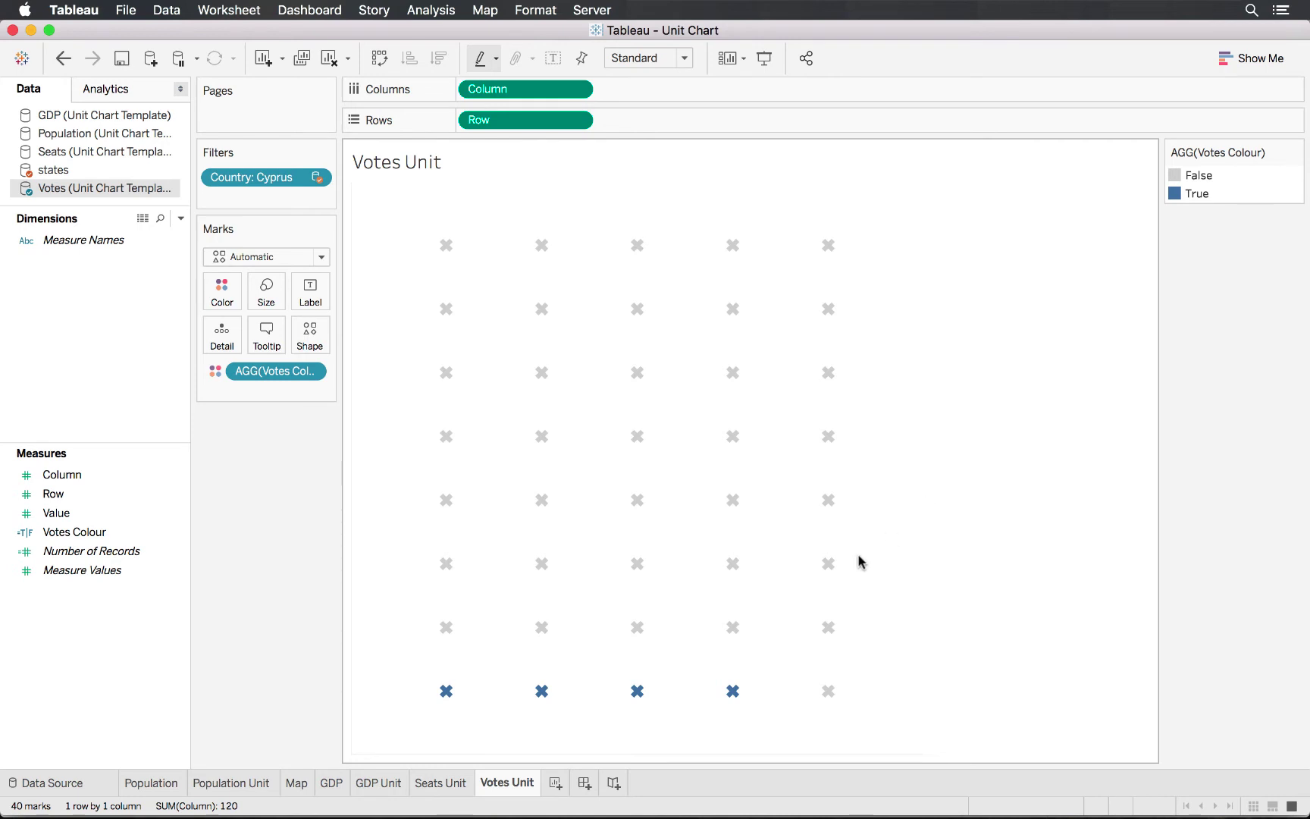
left_click(457, 785)
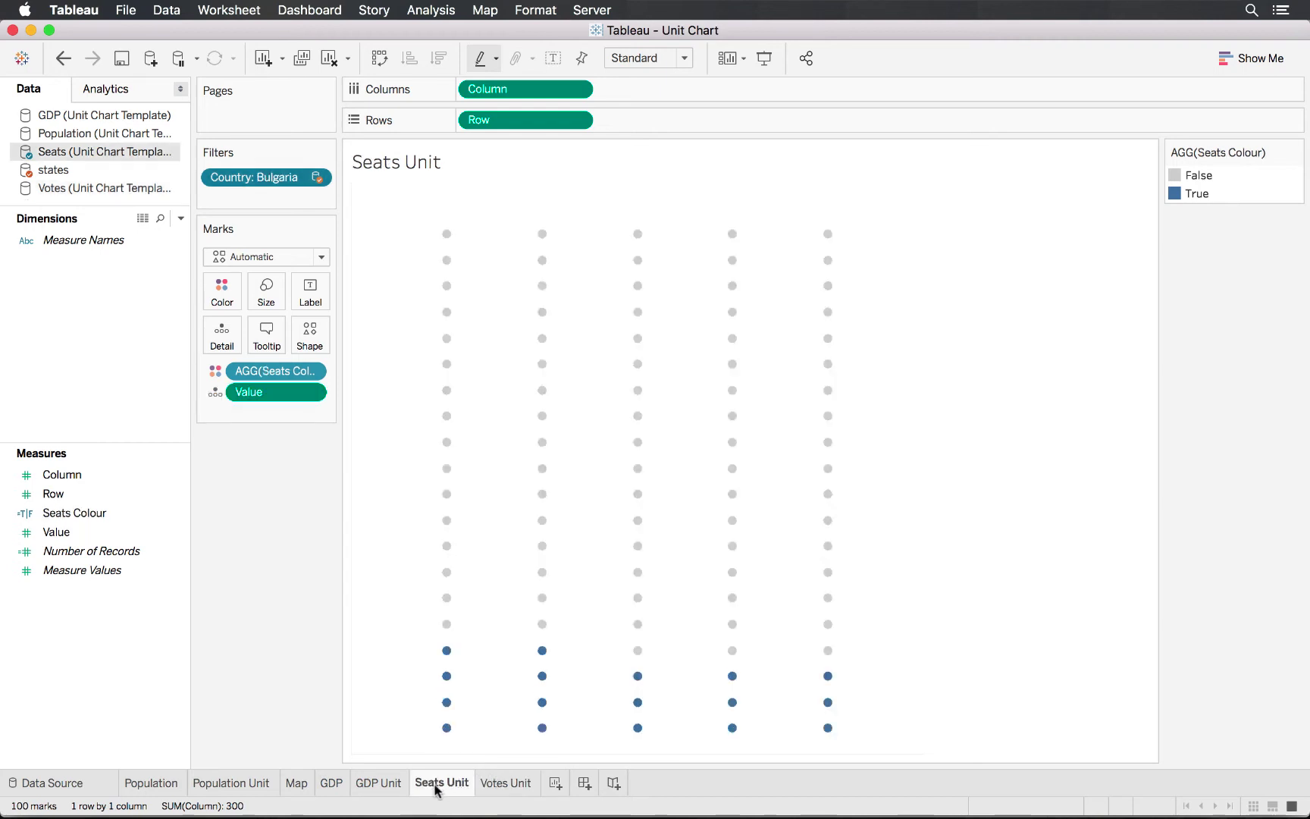
left_click(376, 784)
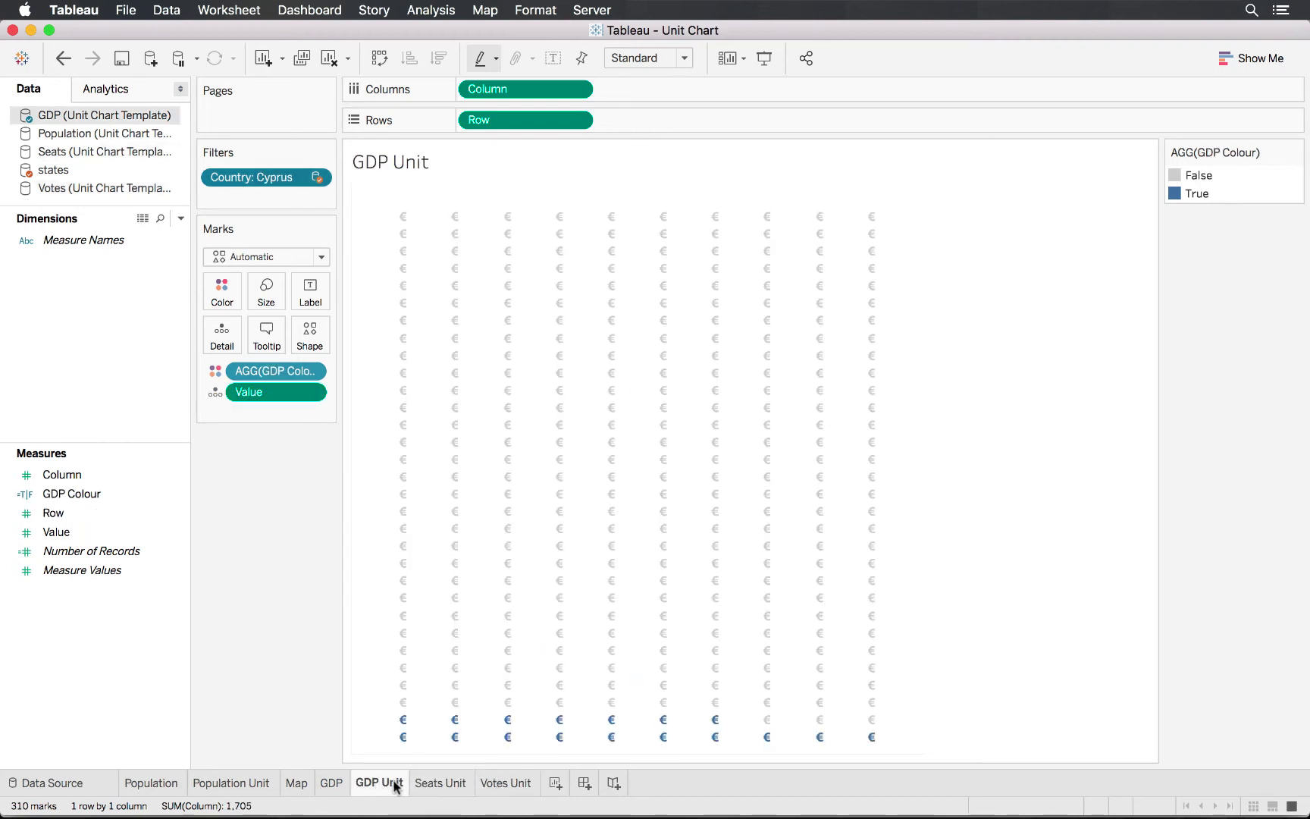
Step: Add Dashboard 1 and set its fixed size to 1200 × 600 px
left_click(584, 783)
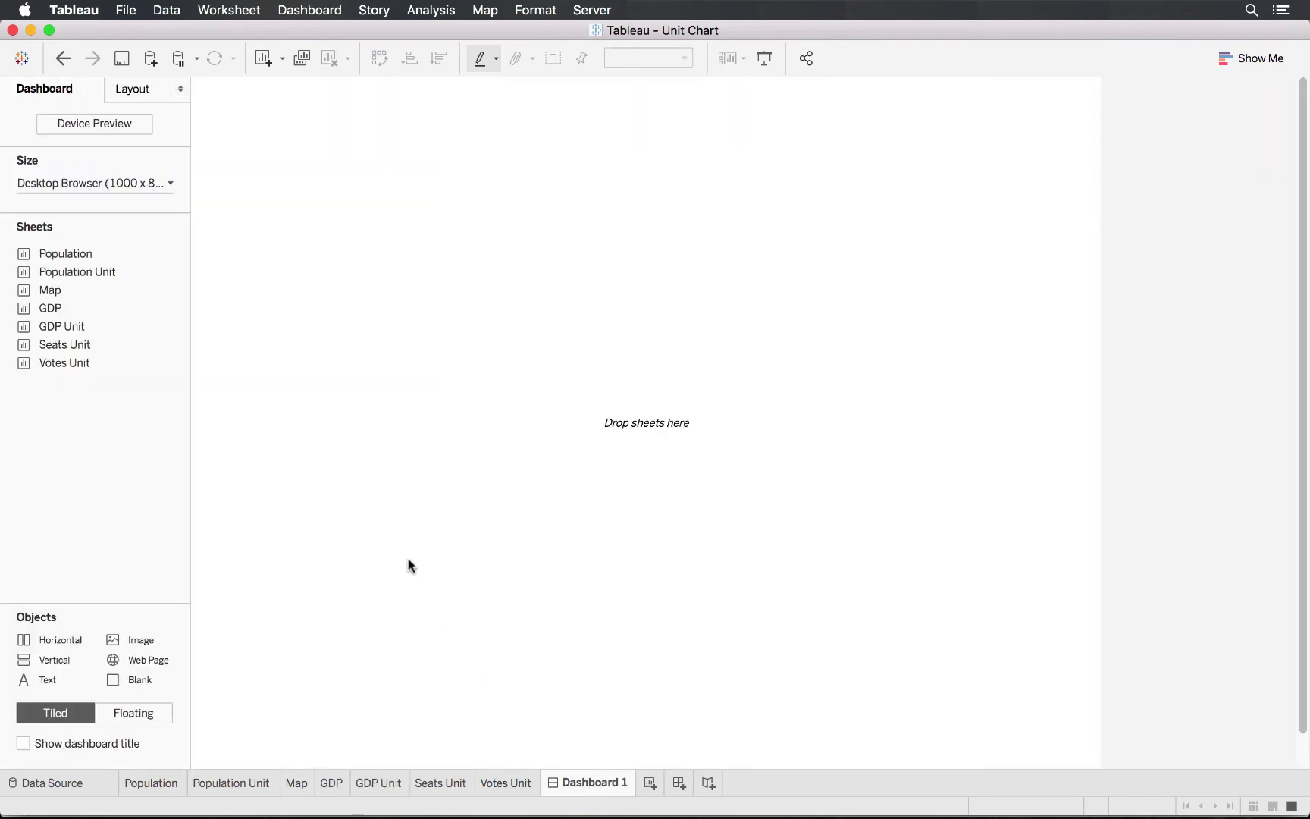
left_click(170, 182)
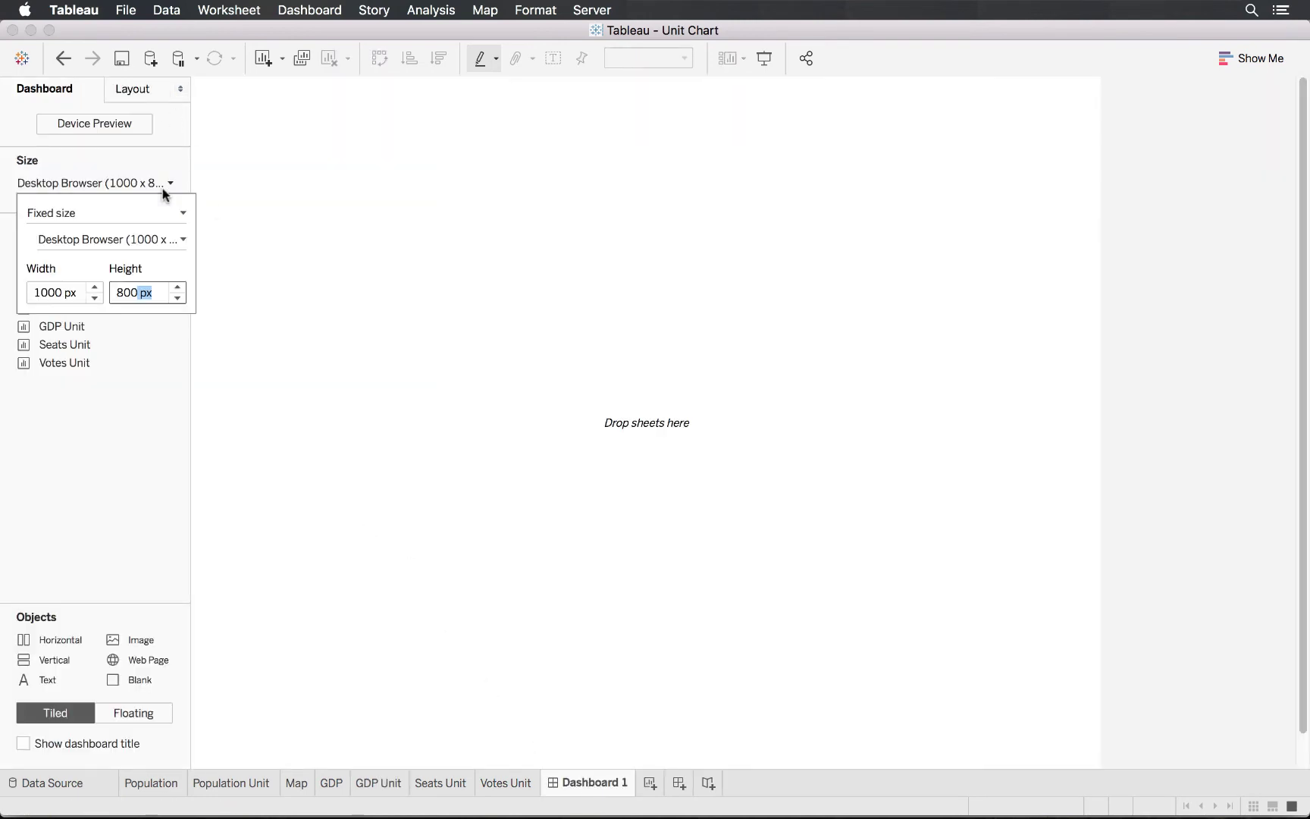
left_click(96, 297)
left_click(96, 288)
left_click(96, 288)
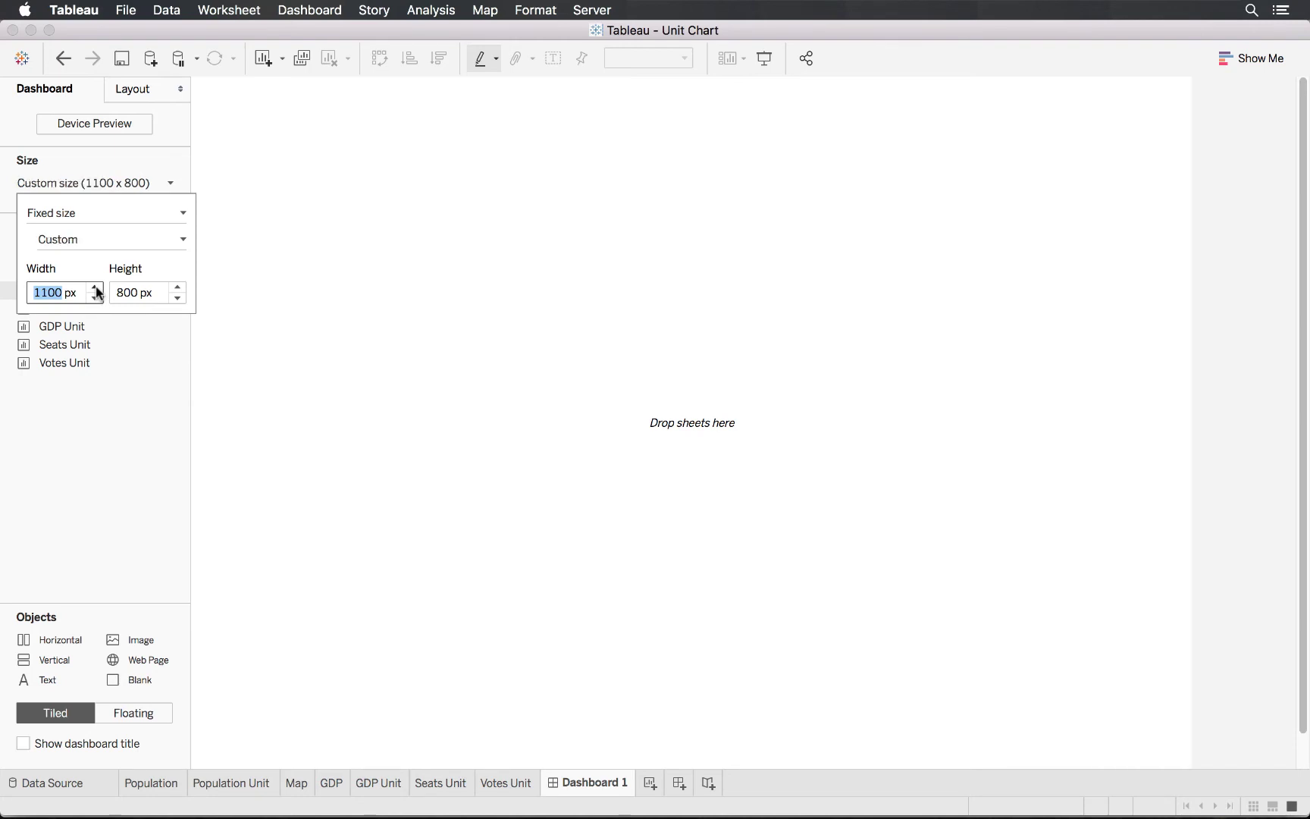
left_click(96, 288)
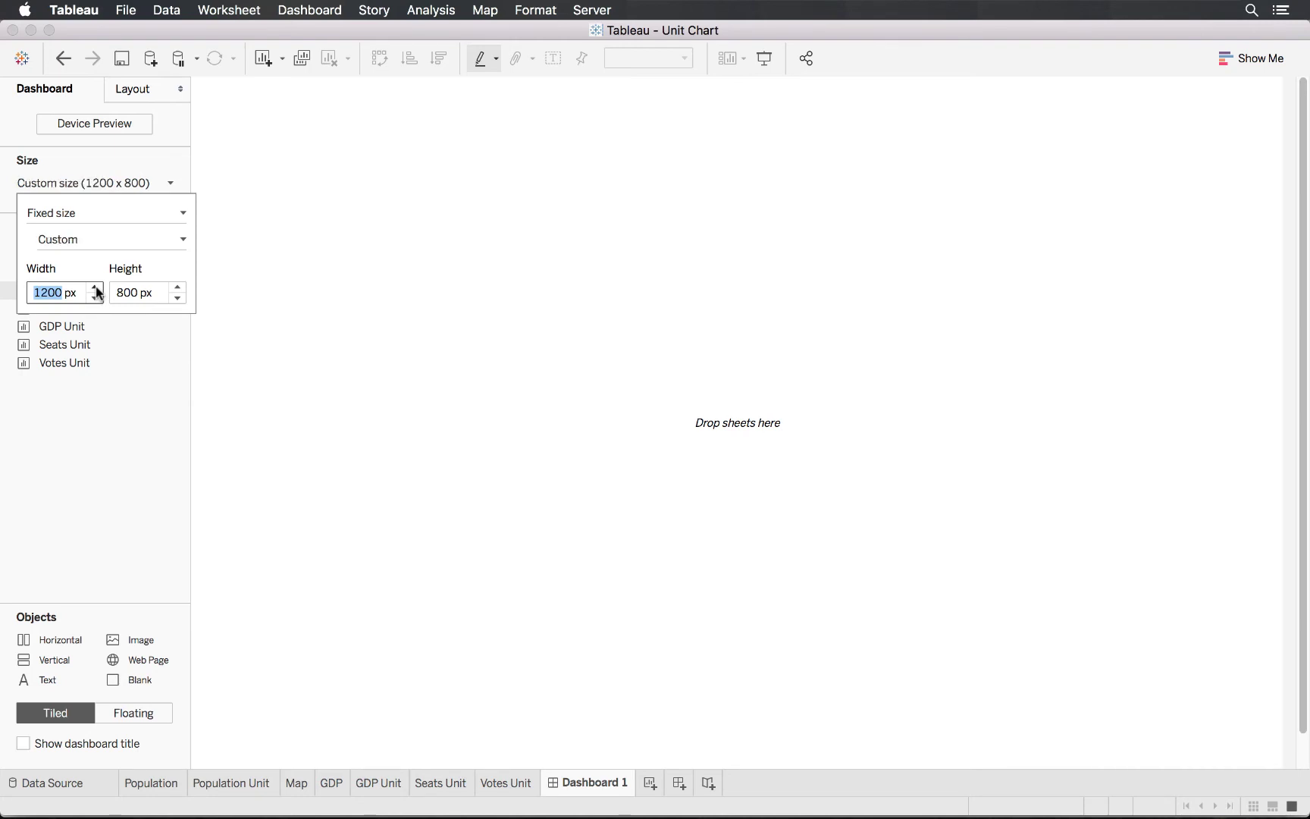
left_click(177, 297)
left_click(177, 298)
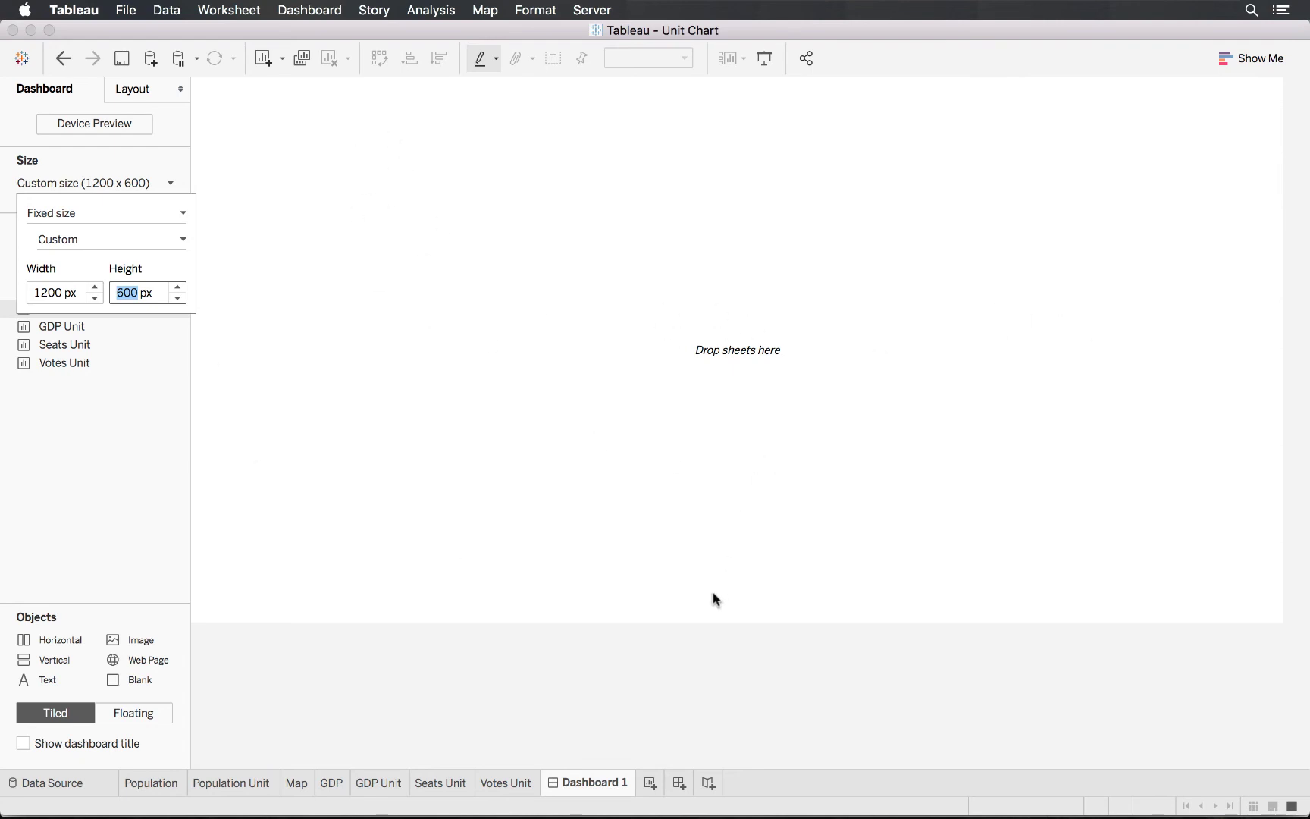
Step: Place Map, then the Population, GDP, Seats and Votes Unit sheets side by side on Dashboard 1
left_click(109, 451)
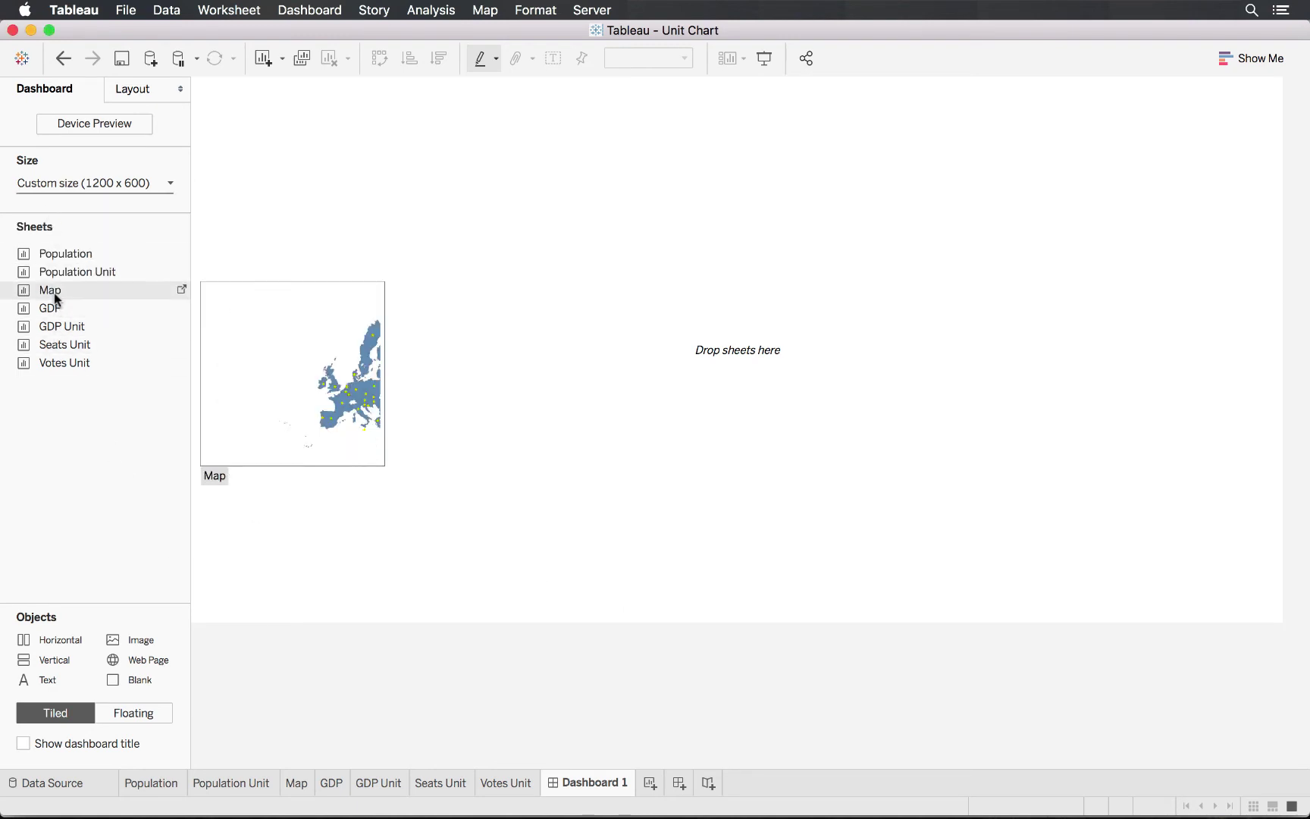
left_click_drag(55, 292, 235, 267)
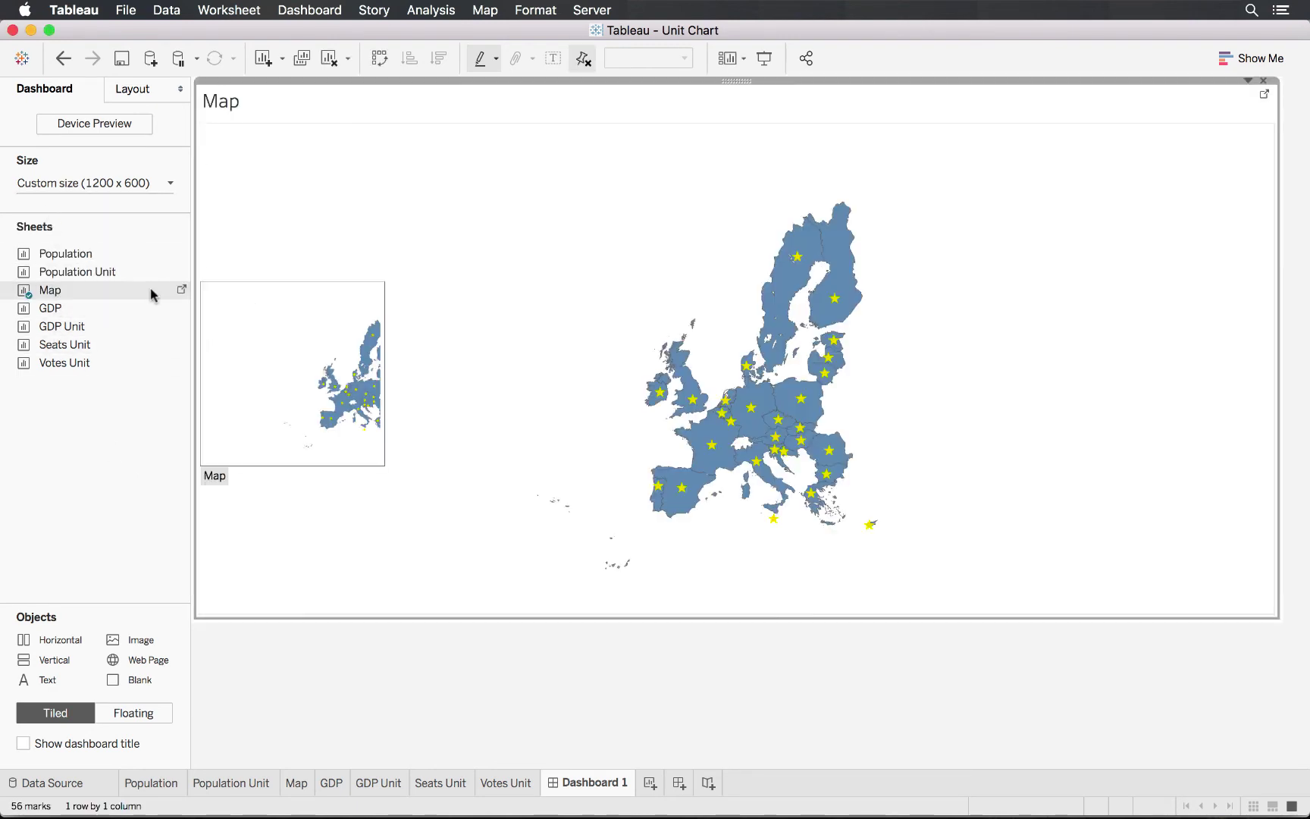
left_click_drag(98, 273, 861, 341)
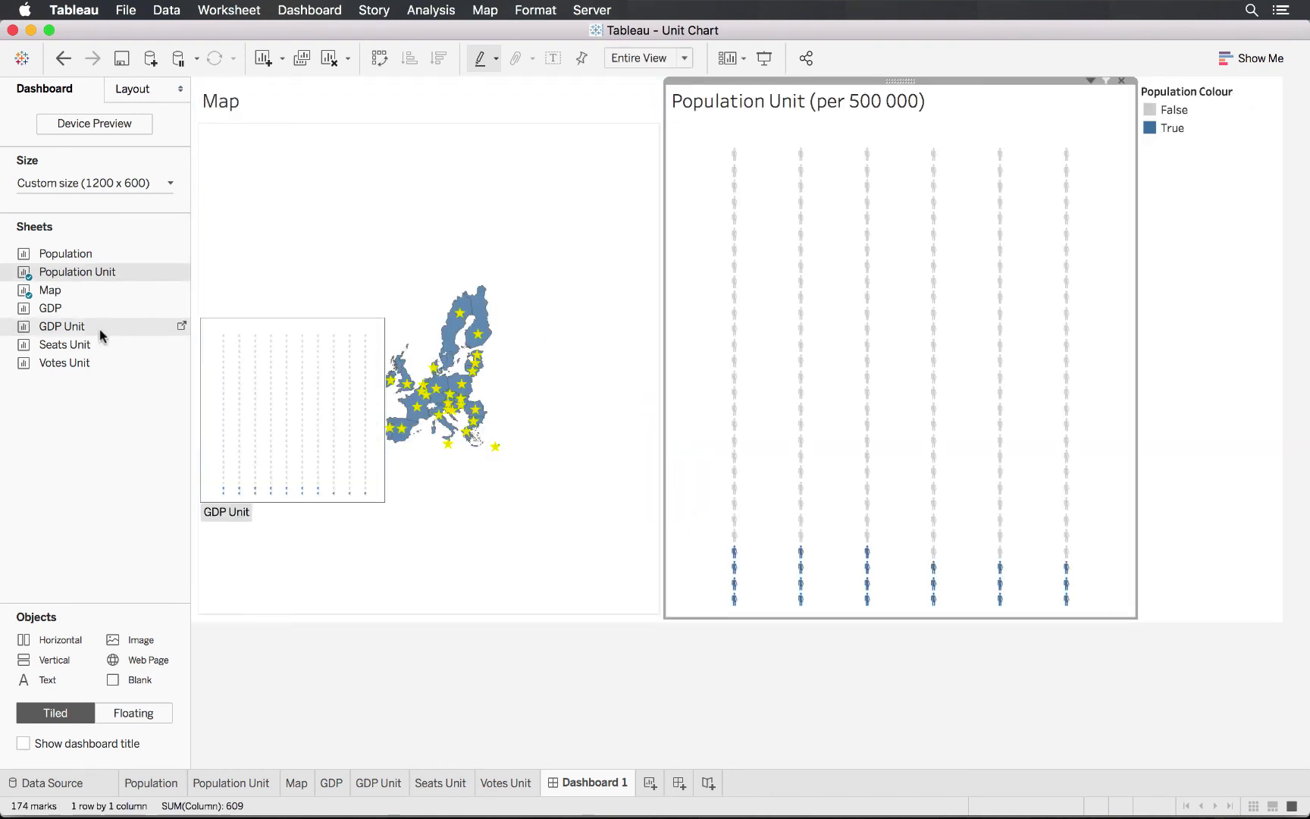
left_click_drag(100, 335, 1064, 311)
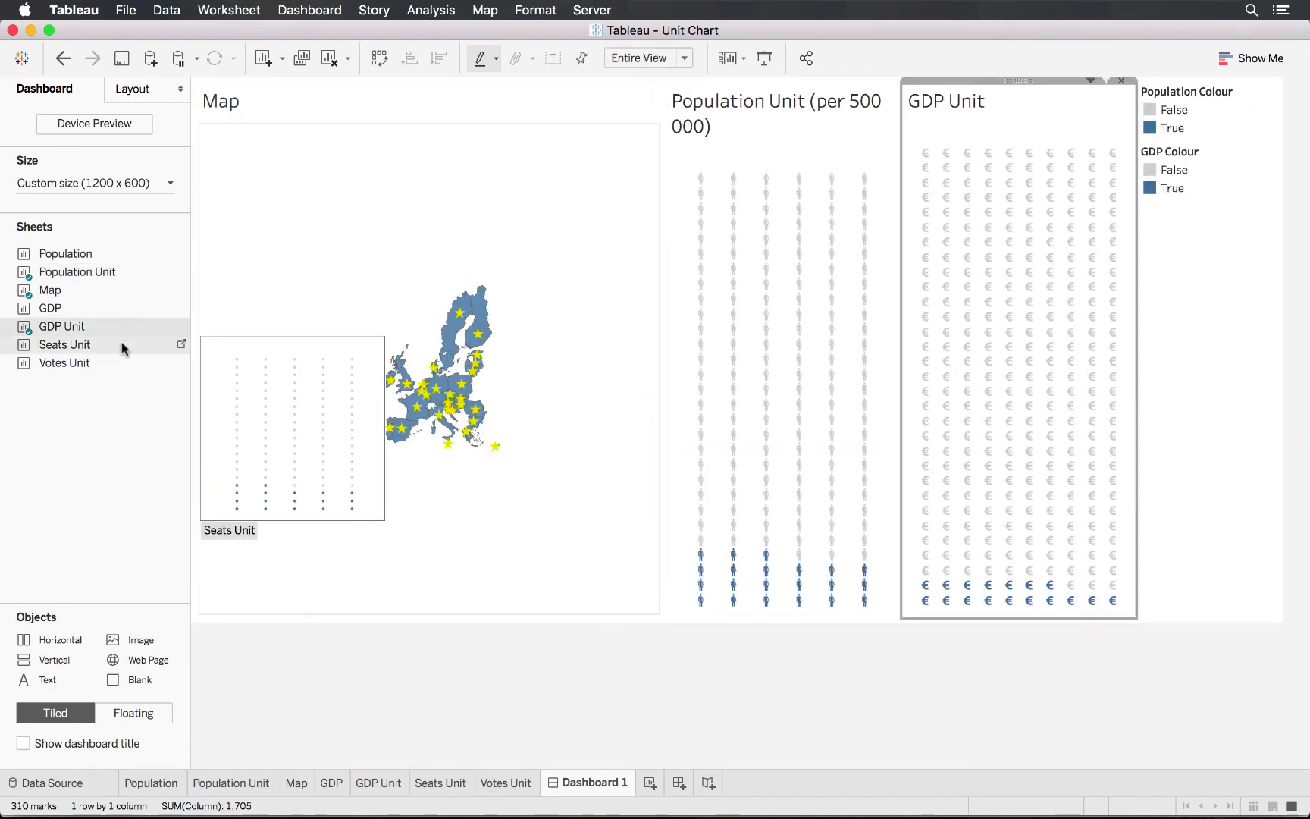
left_click_drag(123, 348, 1091, 359)
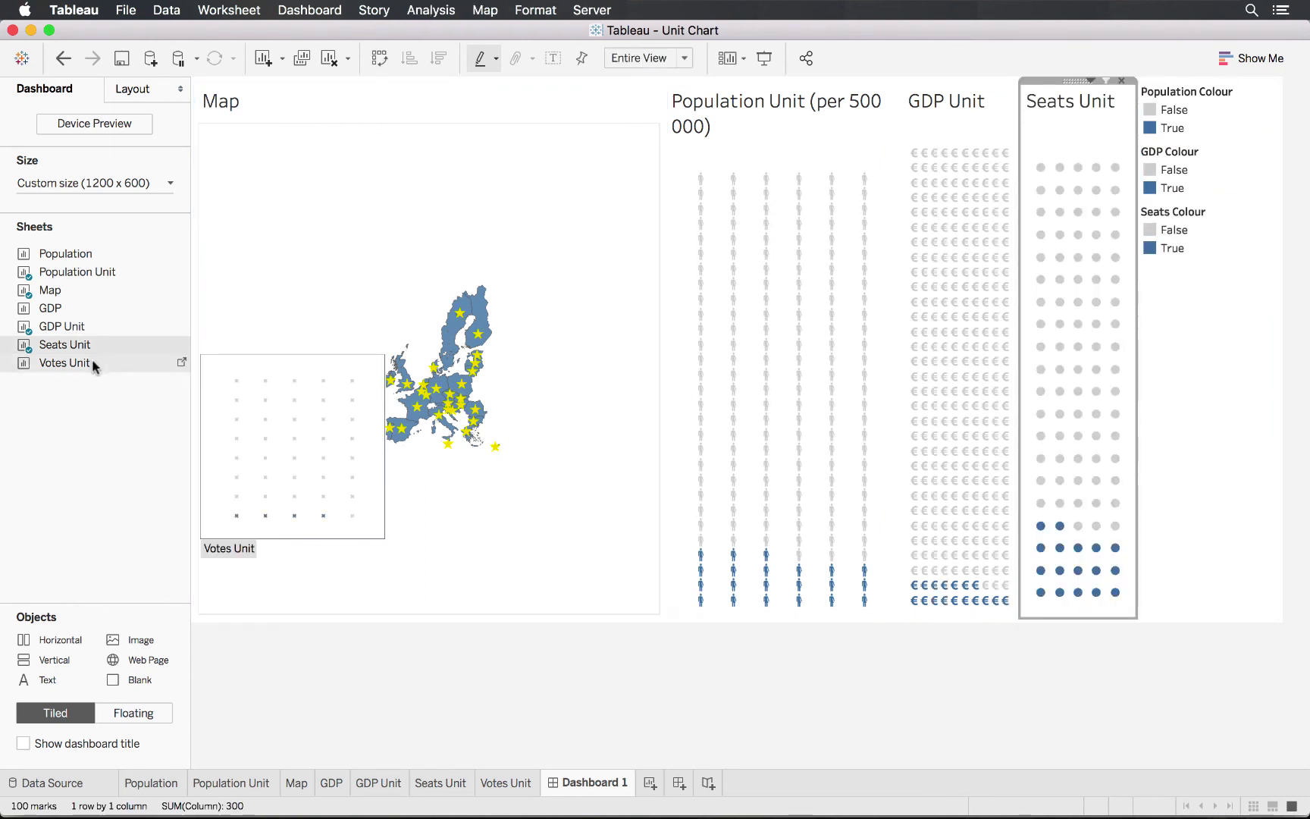
left_click_drag(93, 363, 1119, 353)
Step: Remove the Population, GDP, Seats and Votes colour legends from the dashboard
left_click(1265, 90)
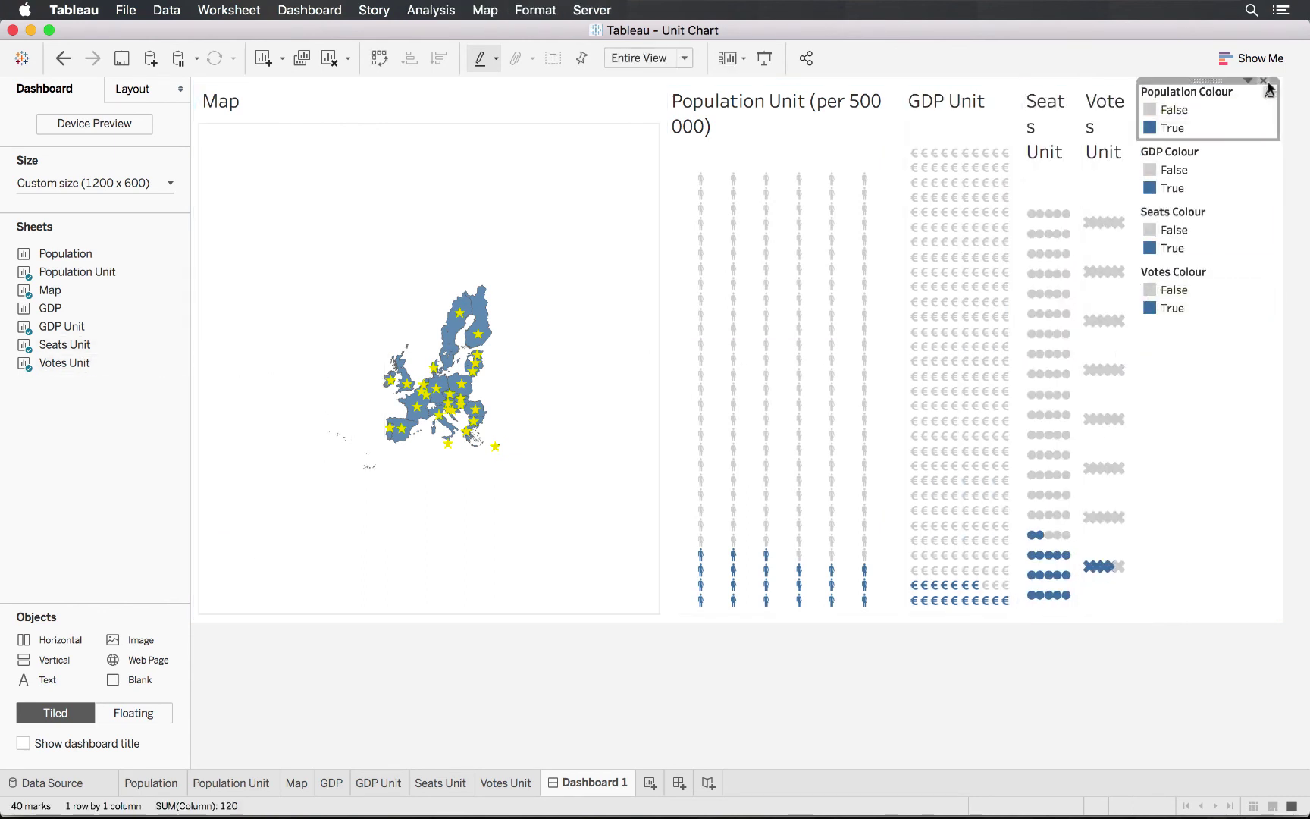
left_click(1263, 81)
left_click(1266, 89)
left_click(1263, 81)
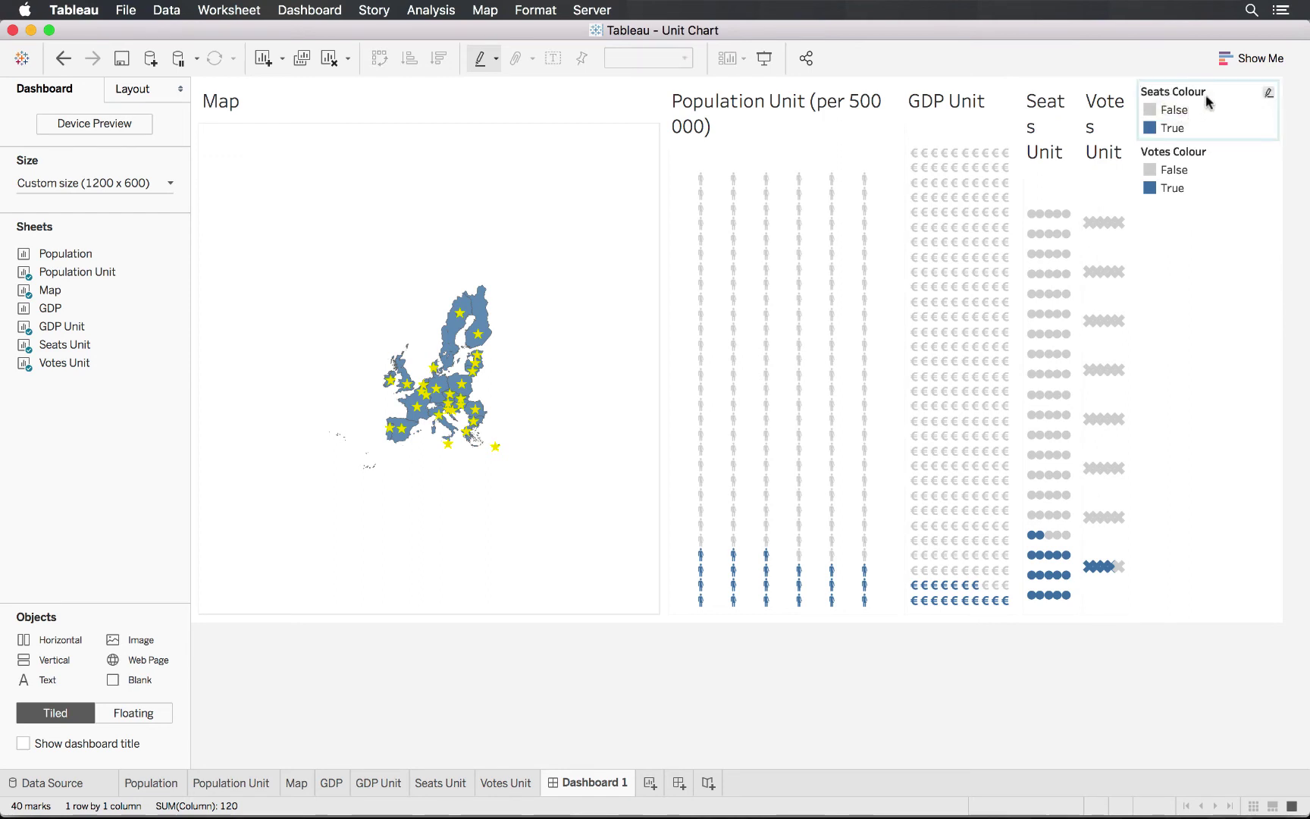
left_click(1207, 102)
left_click(1263, 81)
left_click(1236, 106)
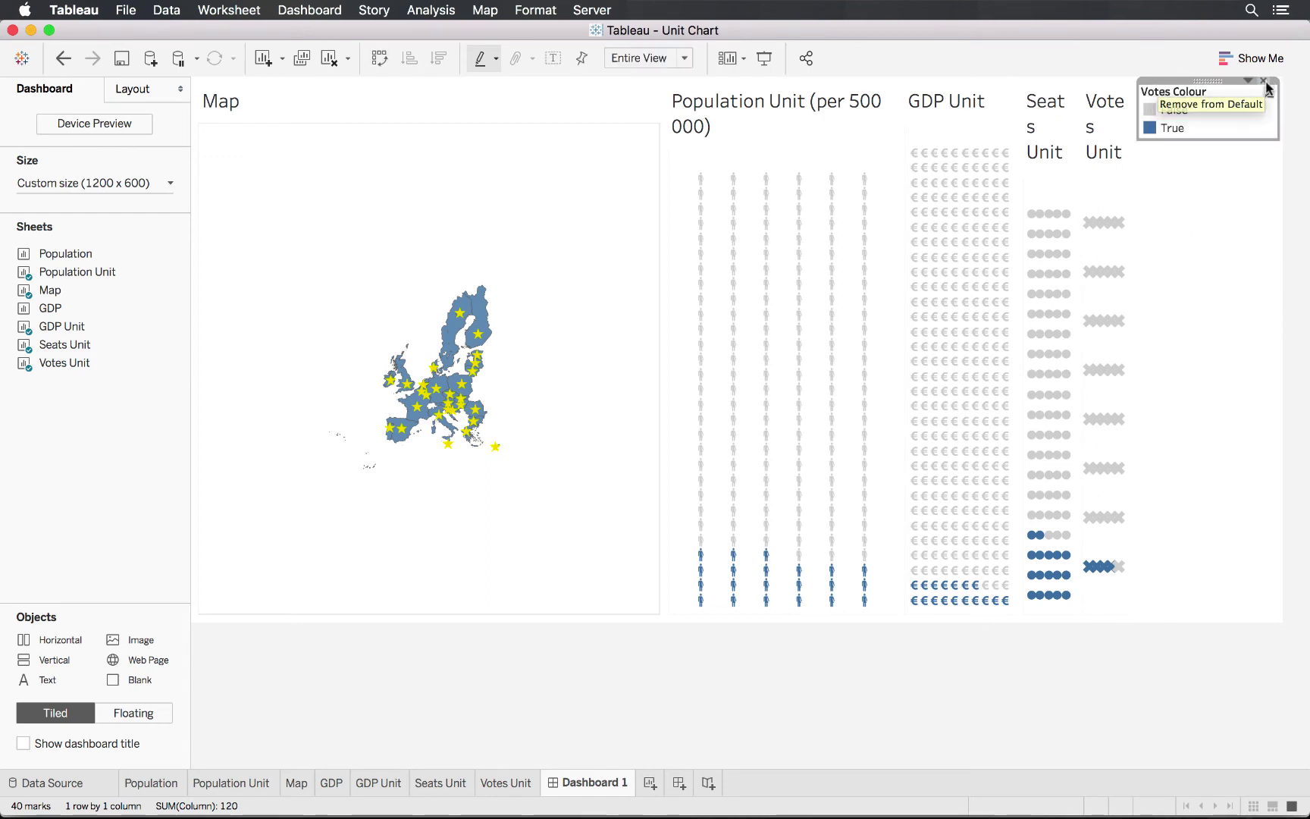
left_click(1264, 82)
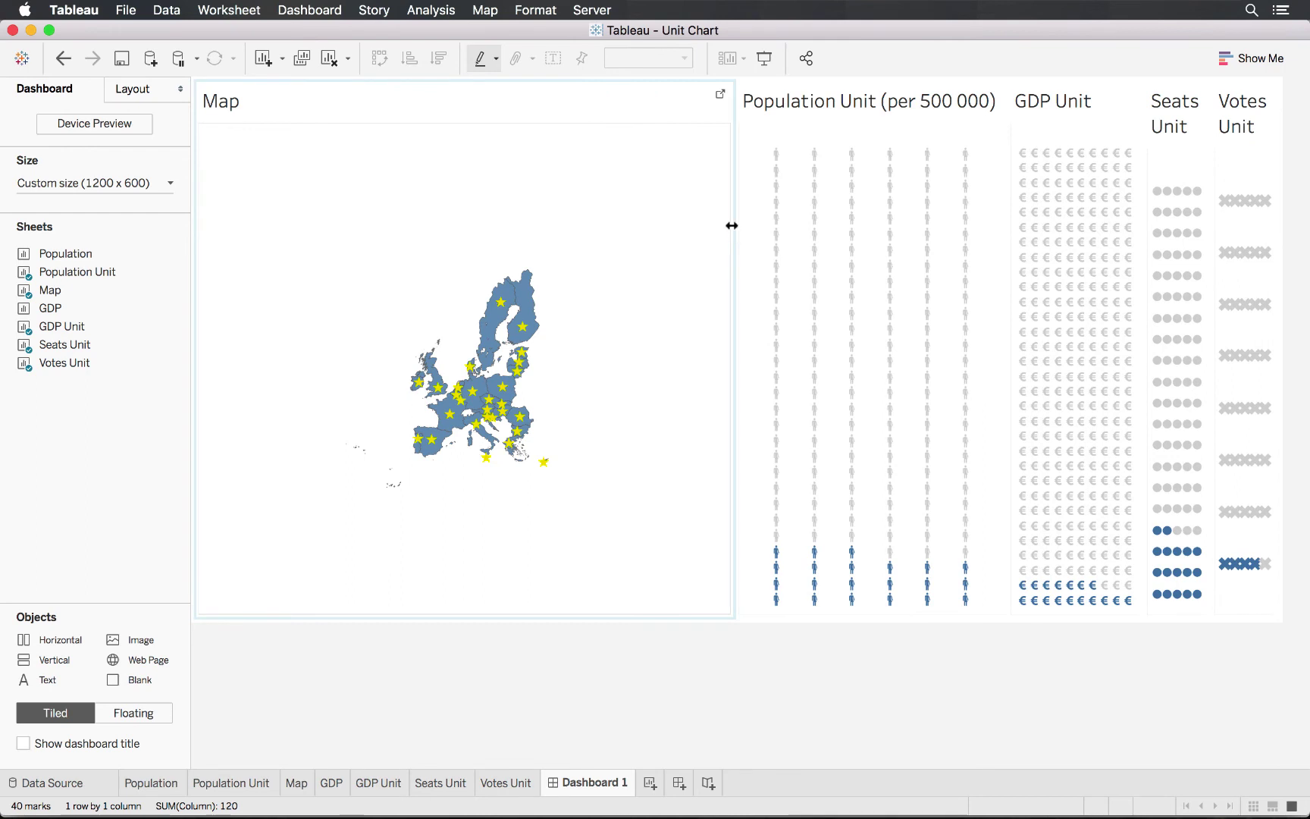
Step: Resize the zones, narrowing the map to widen Population Unit, then widening GDP Unit
left_click_drag(731, 226, 515, 244)
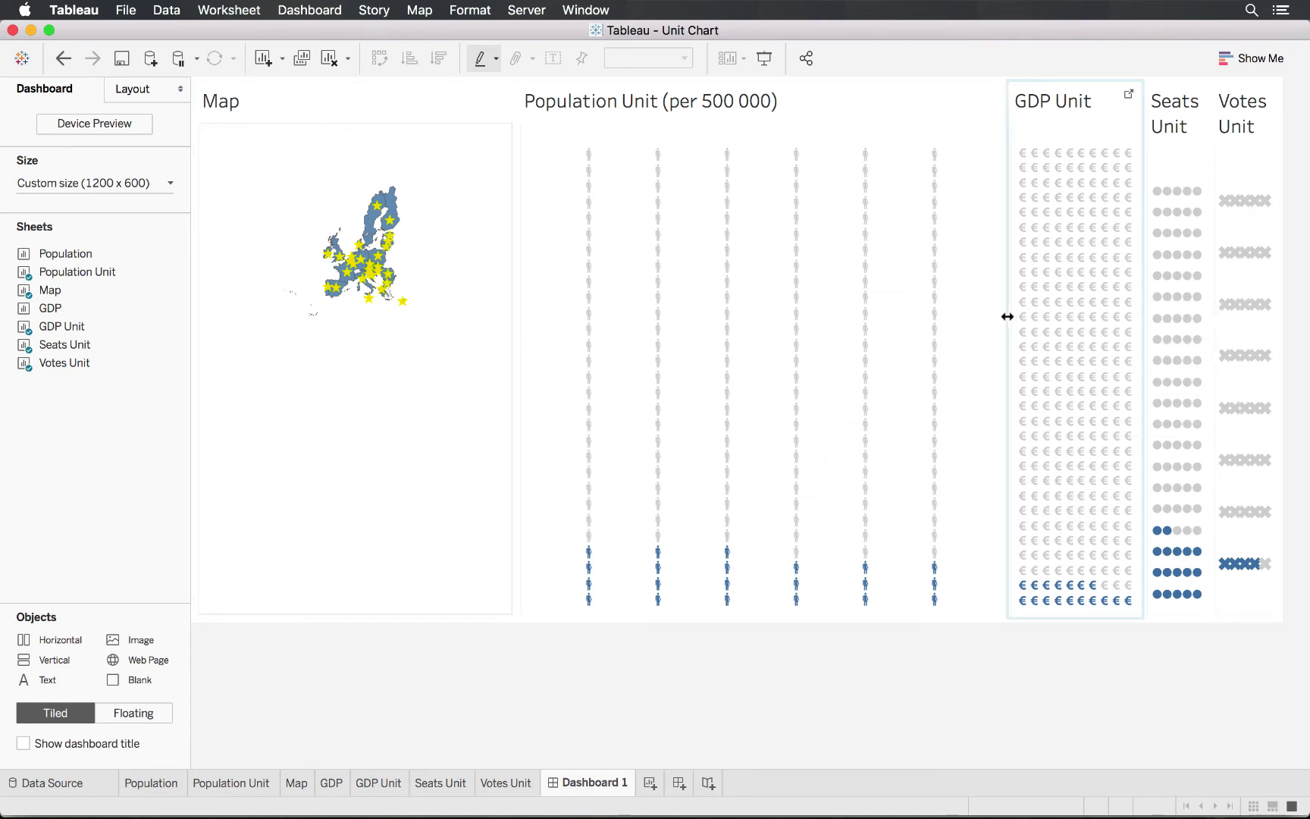
left_click_drag(1006, 317, 857, 341)
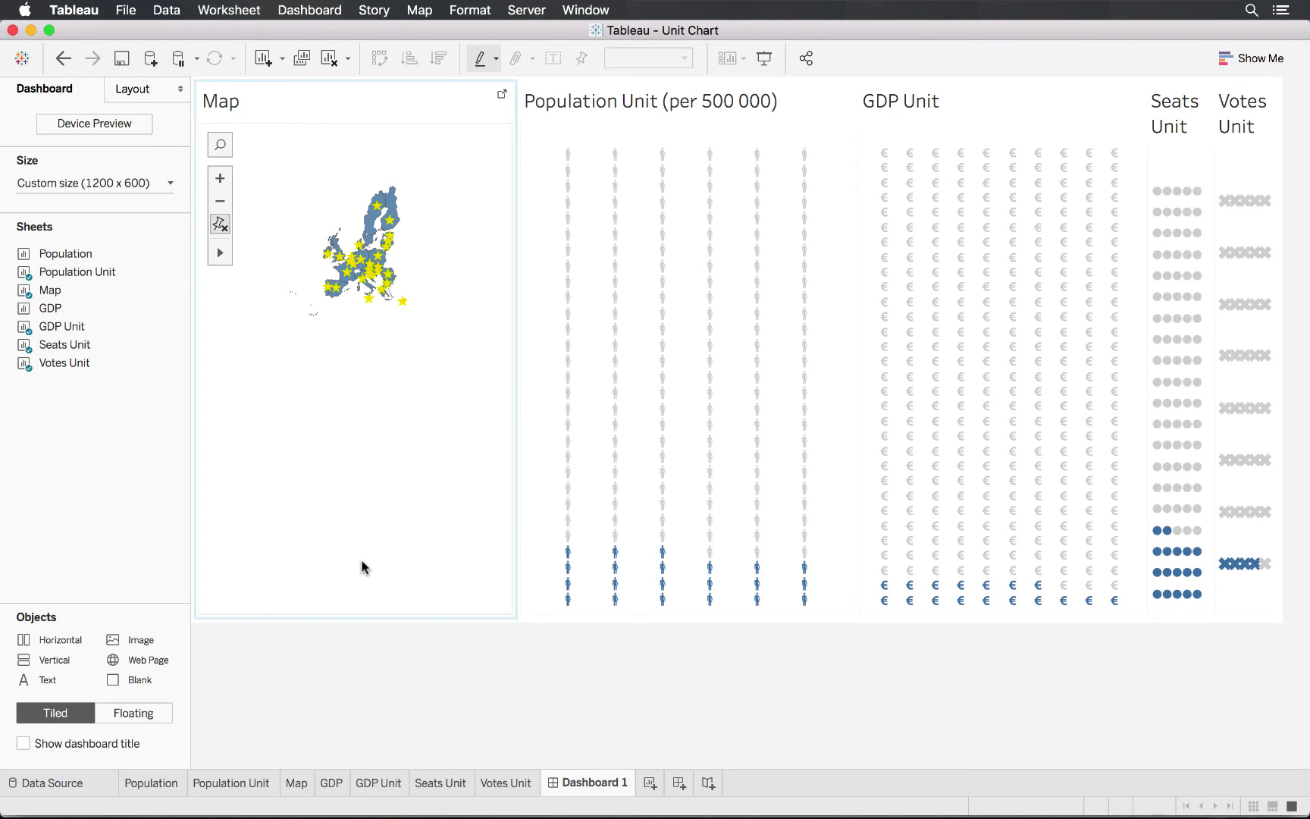
left_click(232, 783)
Step: Create a String parameter 'Country Parameter' with a value list added from the Country field
right_click(124, 657)
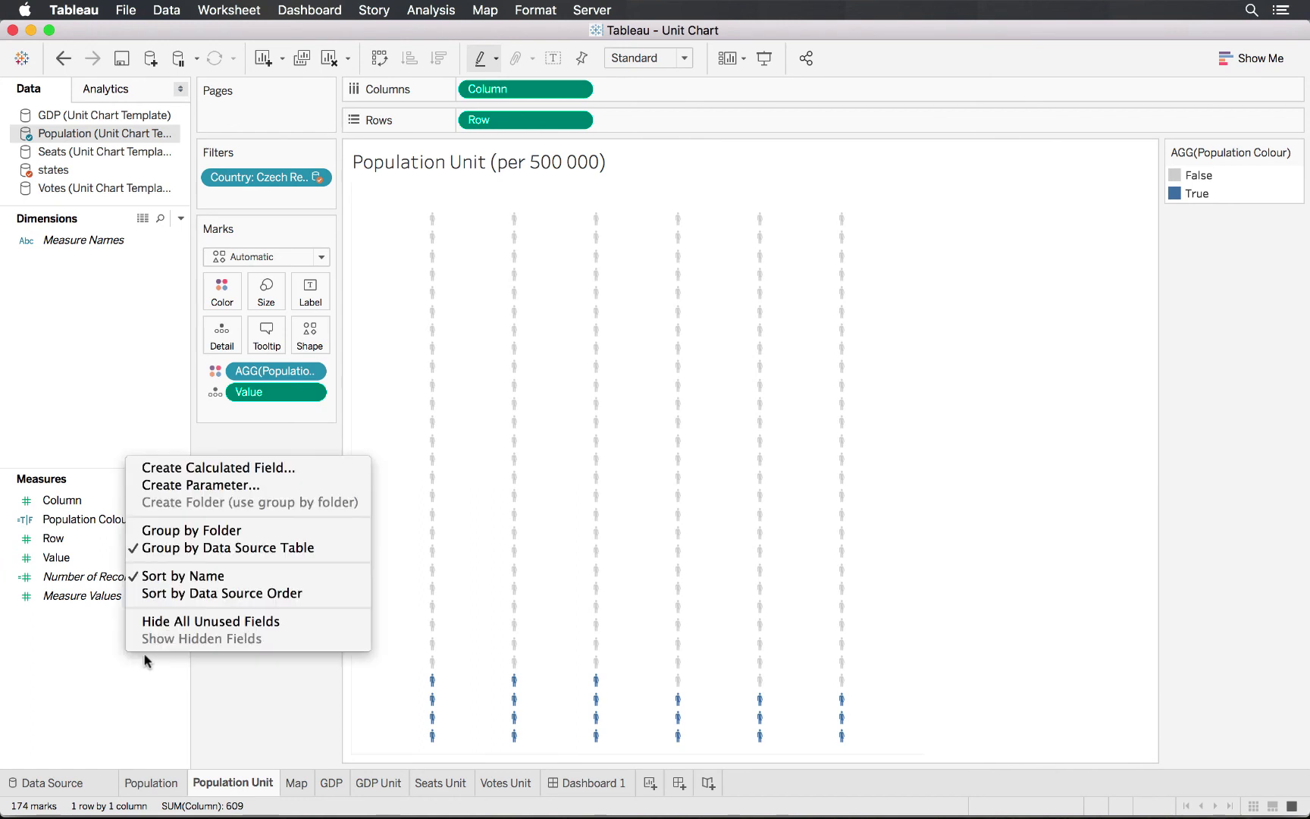
left_click(226, 489)
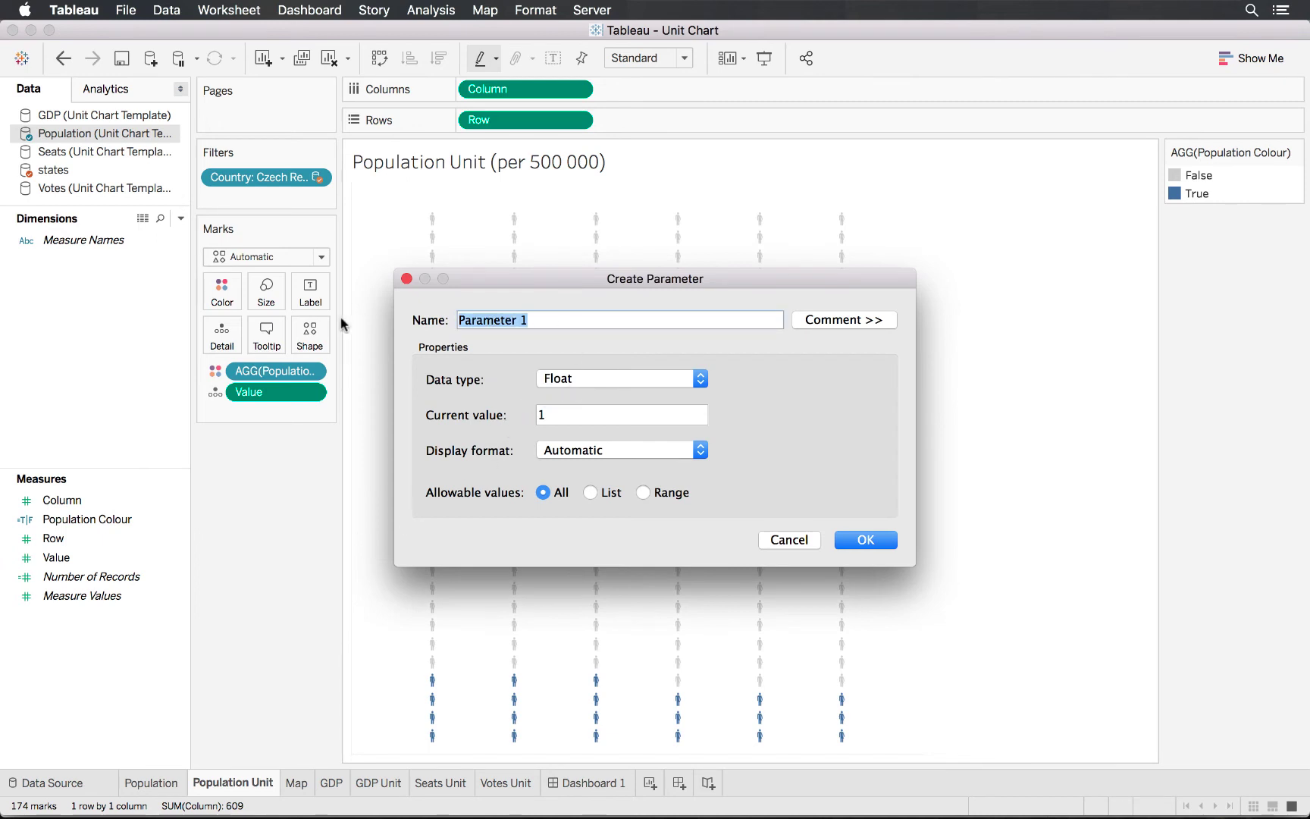
type("Country")
left_click(581, 381)
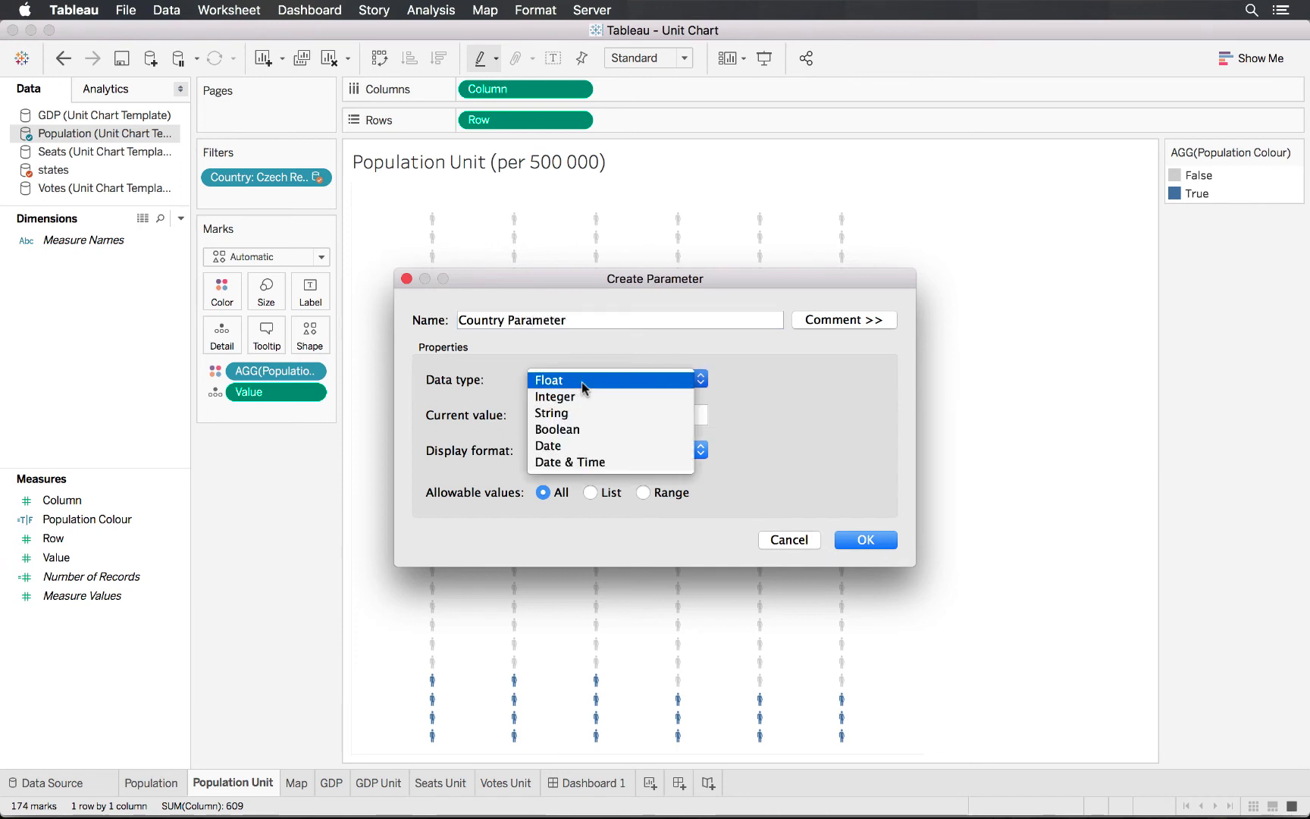
left_click(597, 414)
left_click(596, 417)
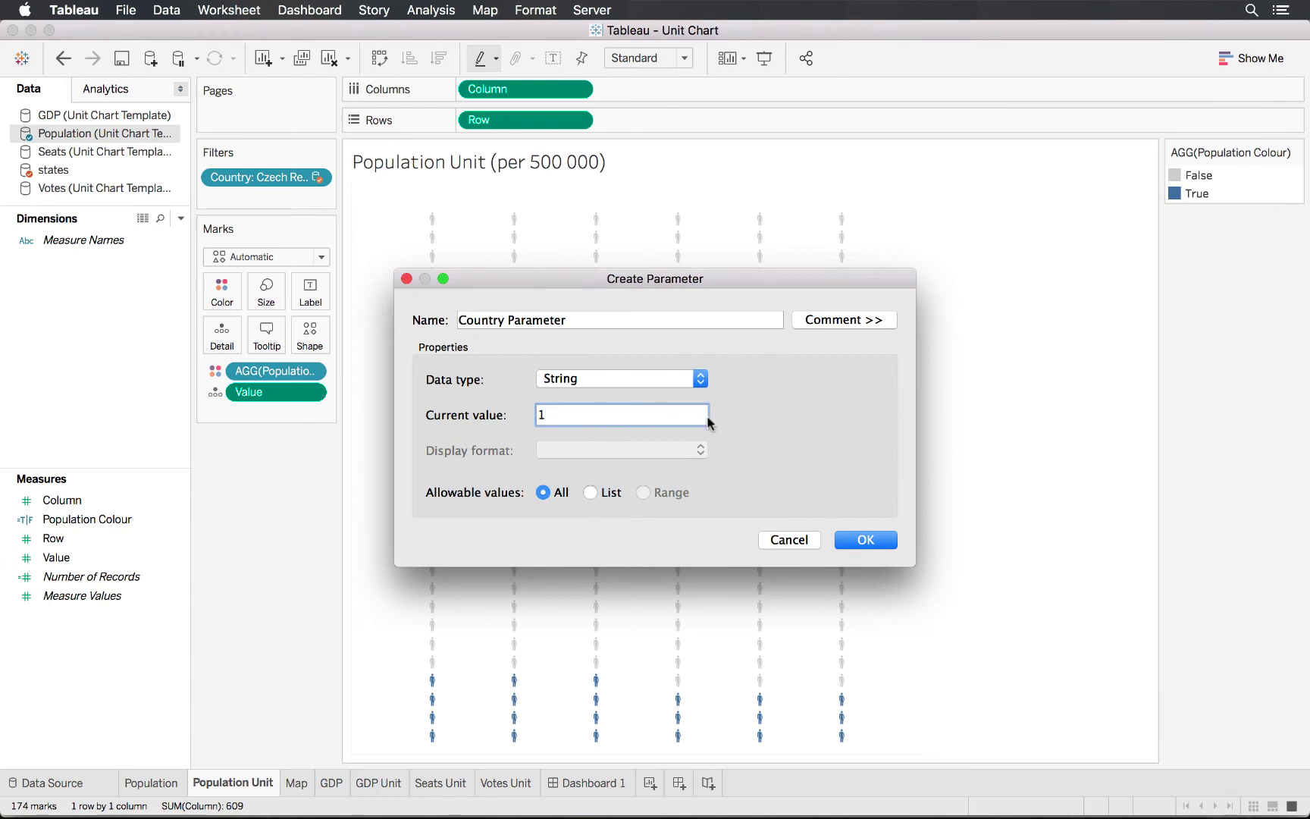
left_click(592, 492)
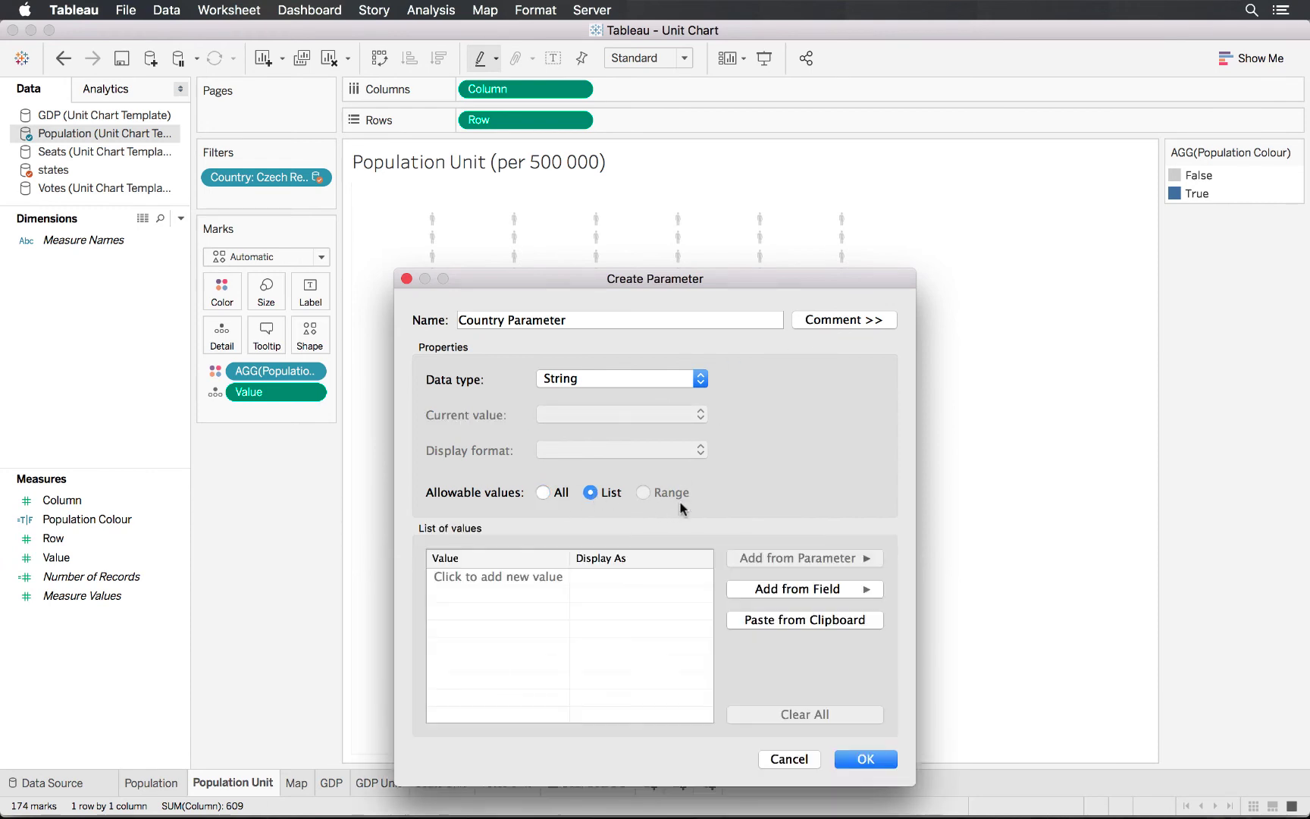
left_click(772, 591)
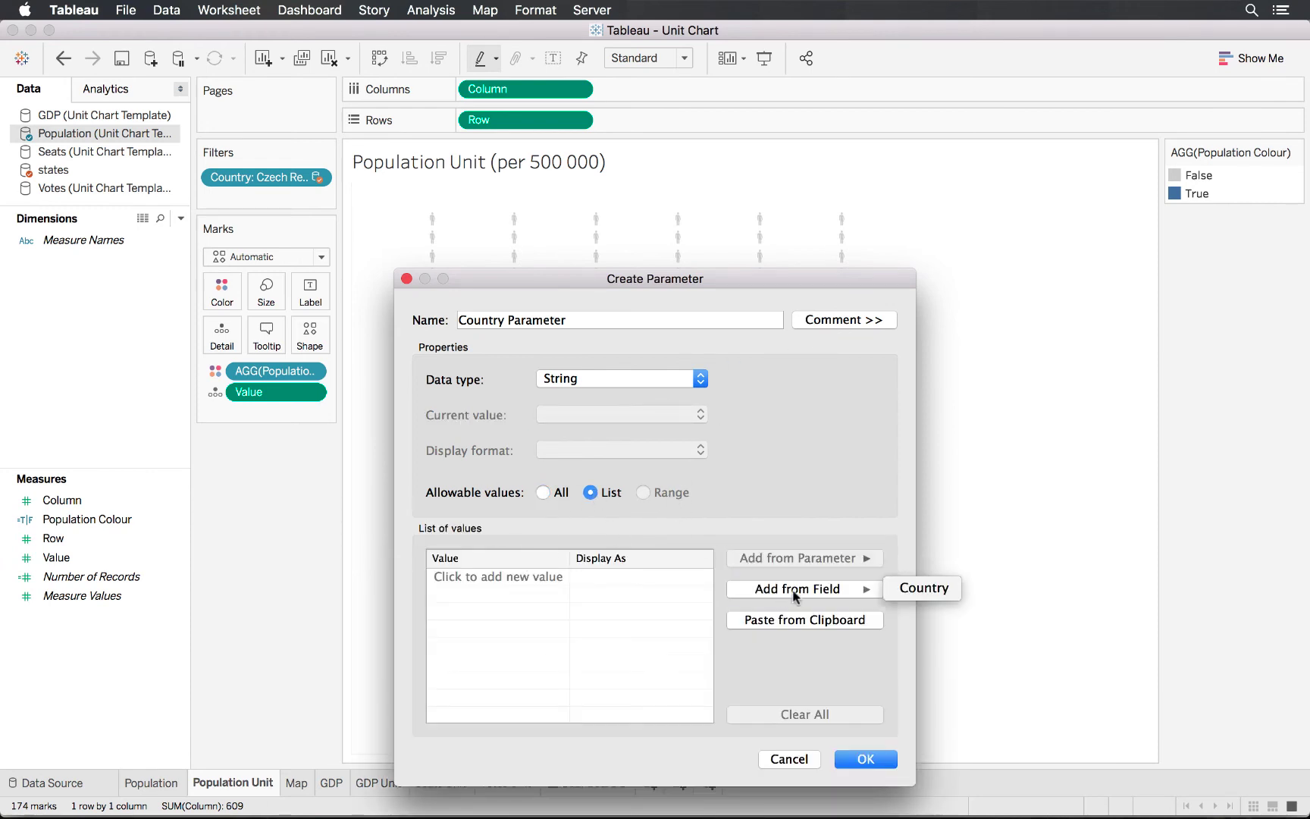
left_click(921, 589)
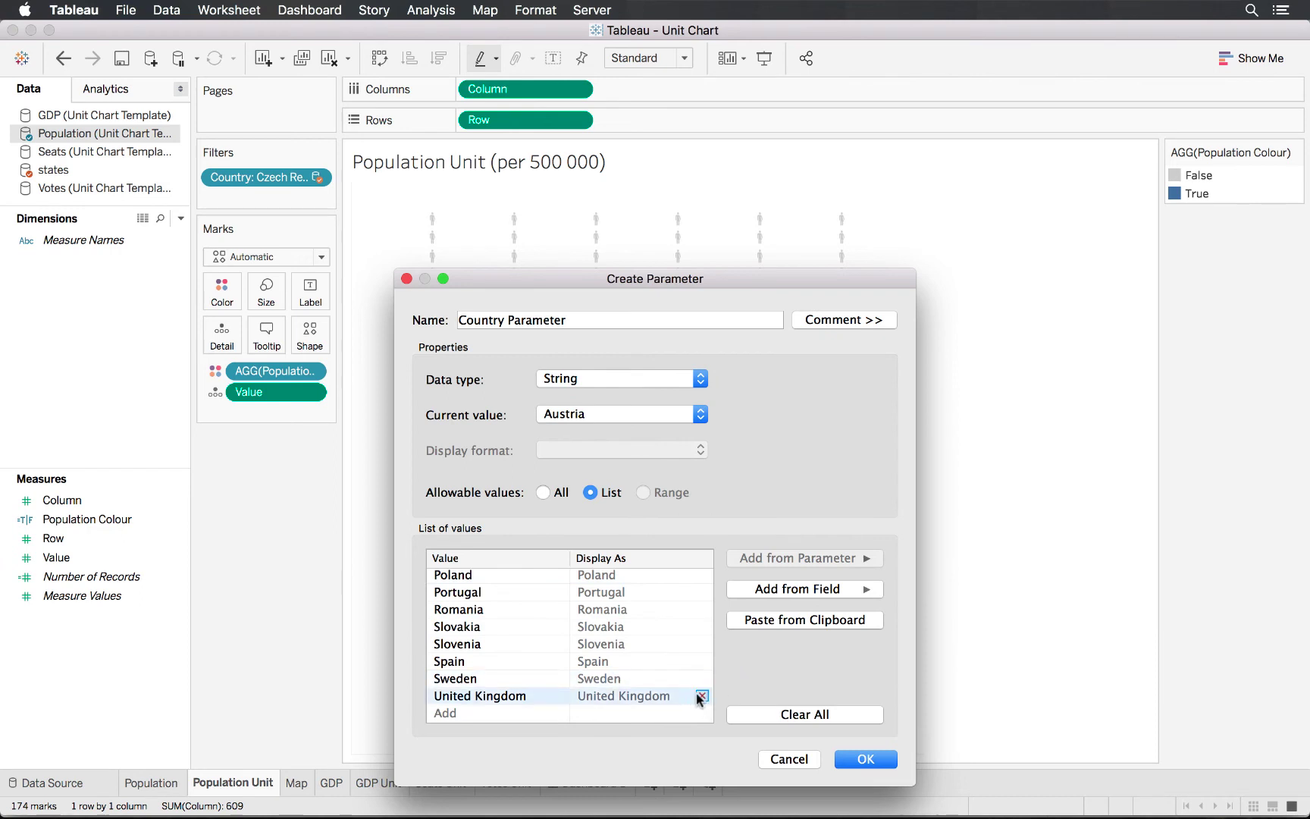
left_click(866, 760)
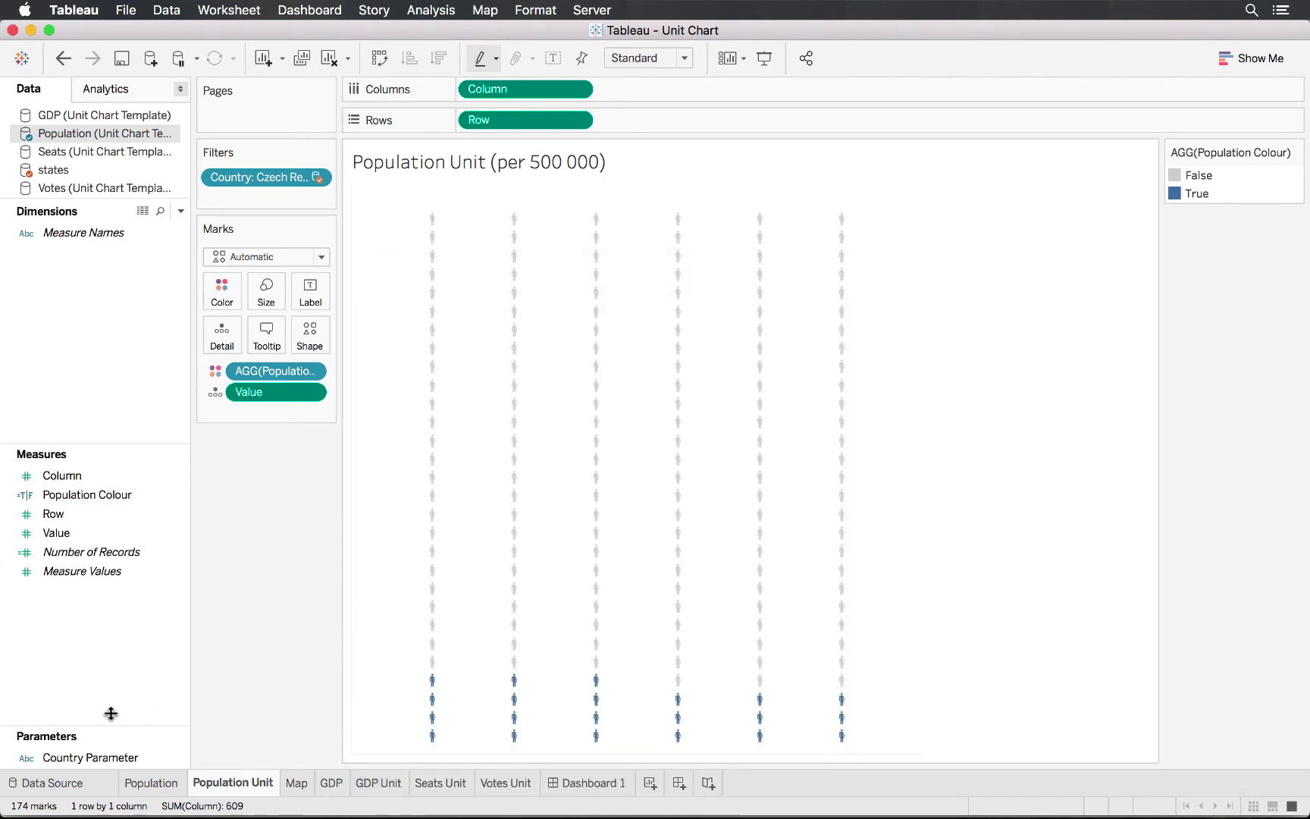
left_click_drag(138, 732, 147, 694)
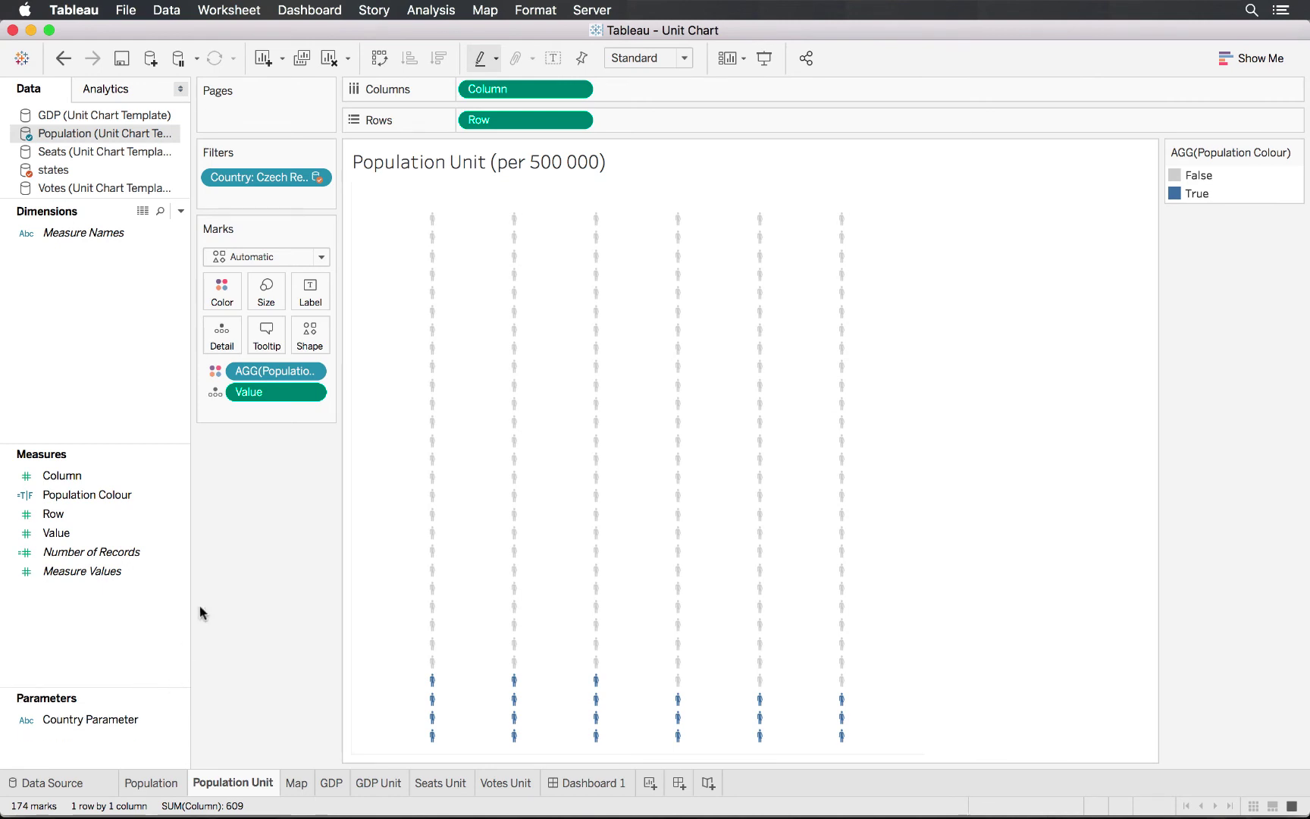
Step: Set the Country filter to All with the condition formula [Country]=[Country Parameter]
left_click(317, 179)
left_click(298, 200)
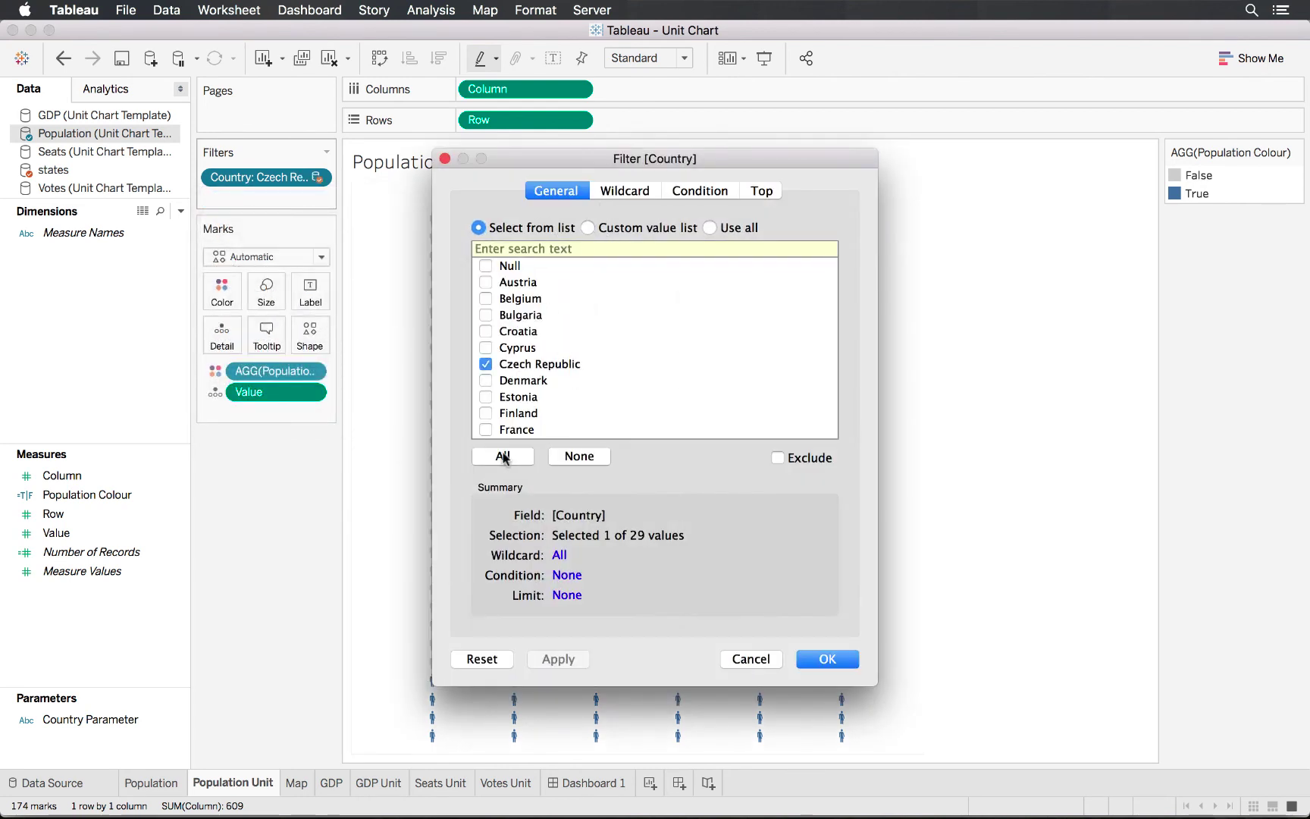
left_click(503, 456)
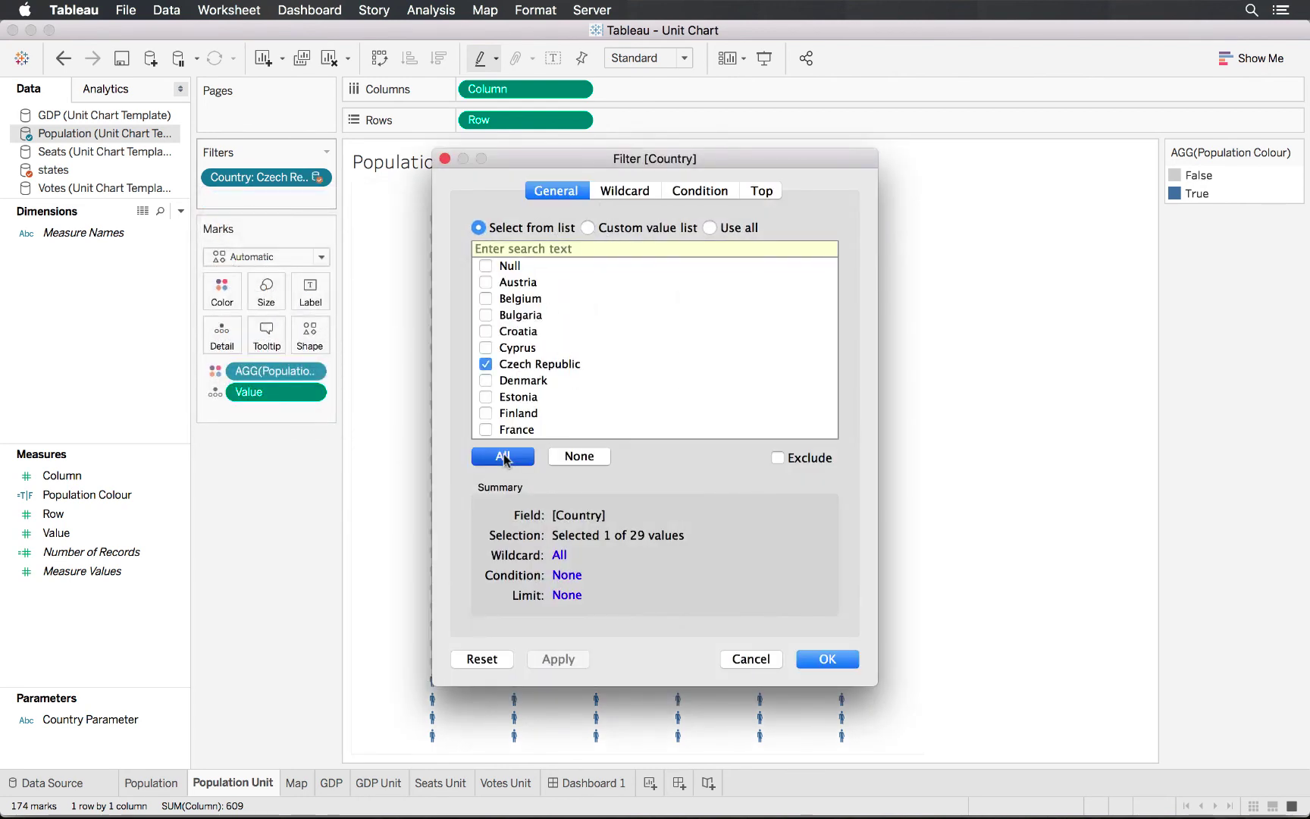
left_click(695, 194)
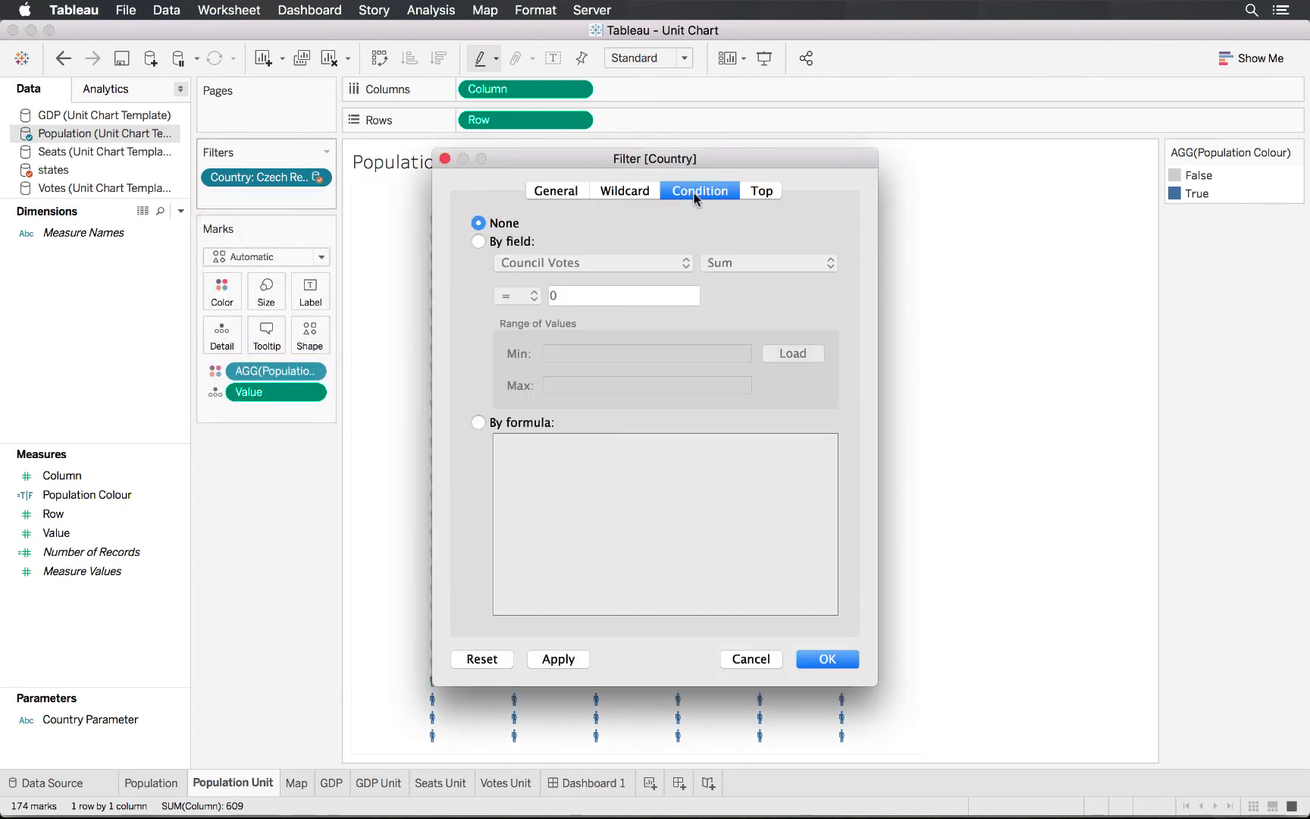
left_click(478, 423)
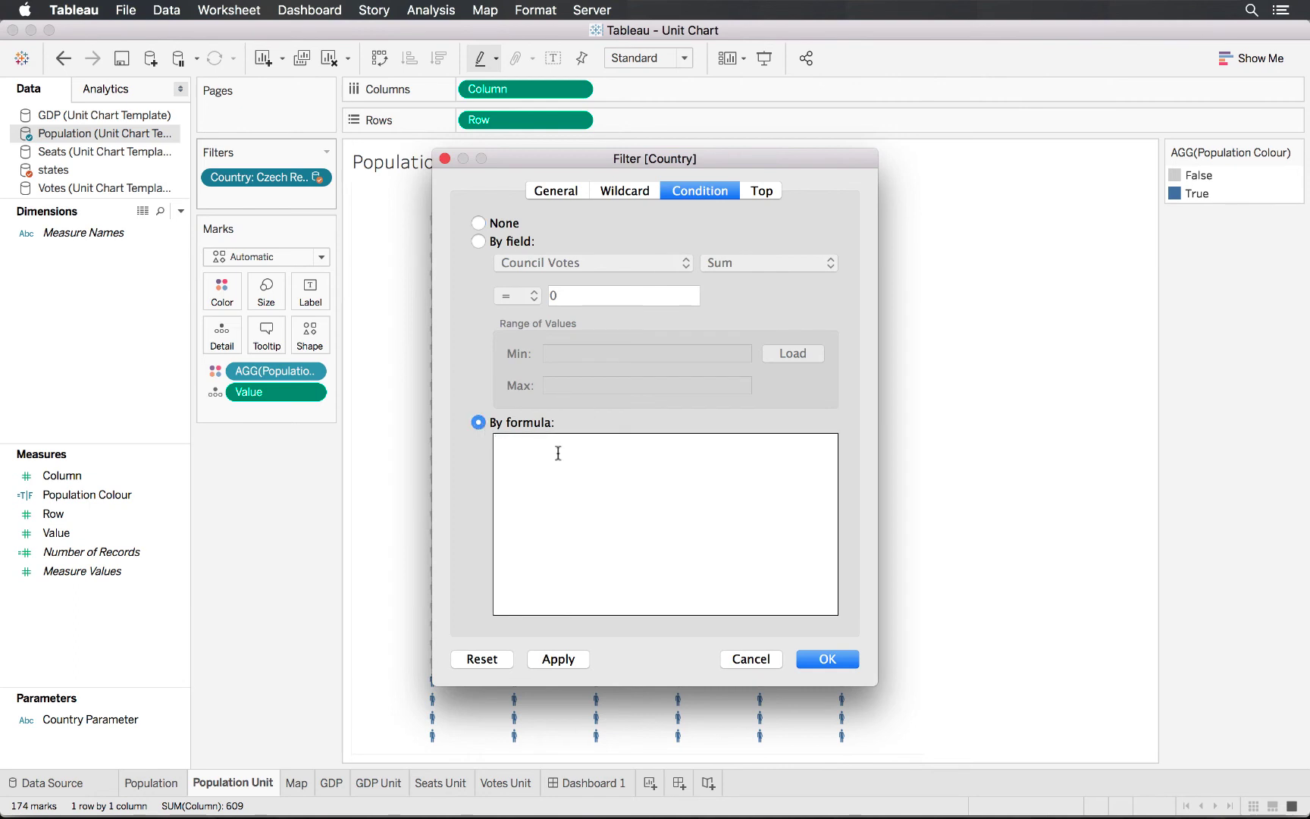
type("Co")
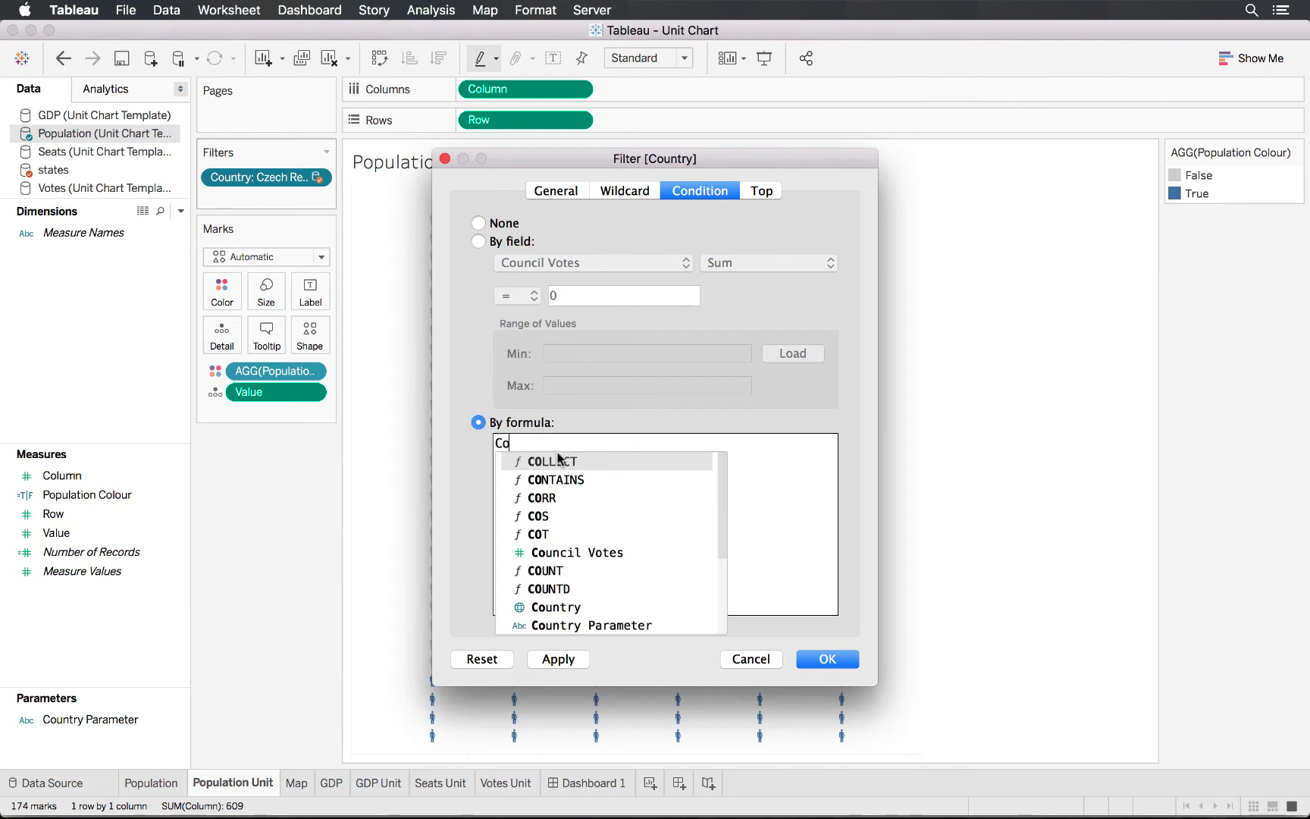
type("untr")
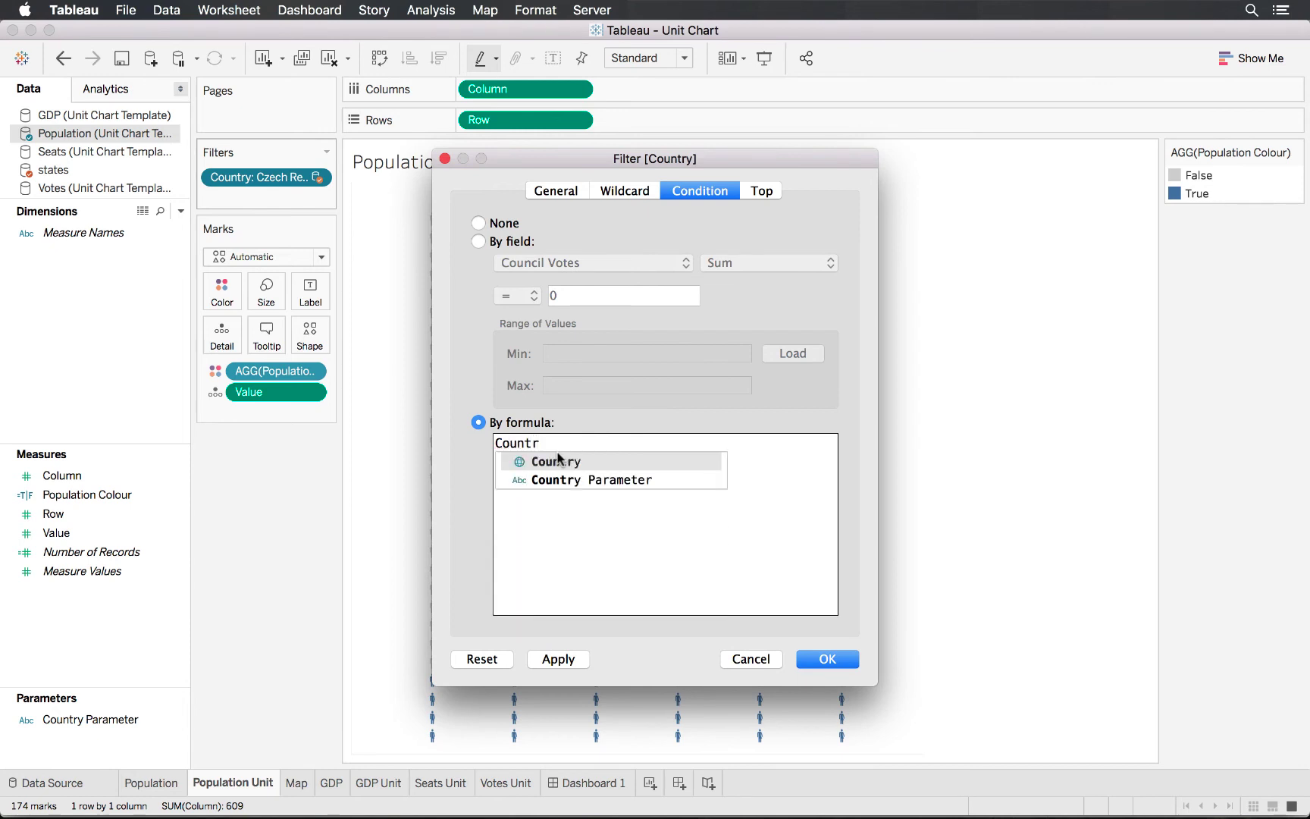
left_click(558, 461)
type("=cou")
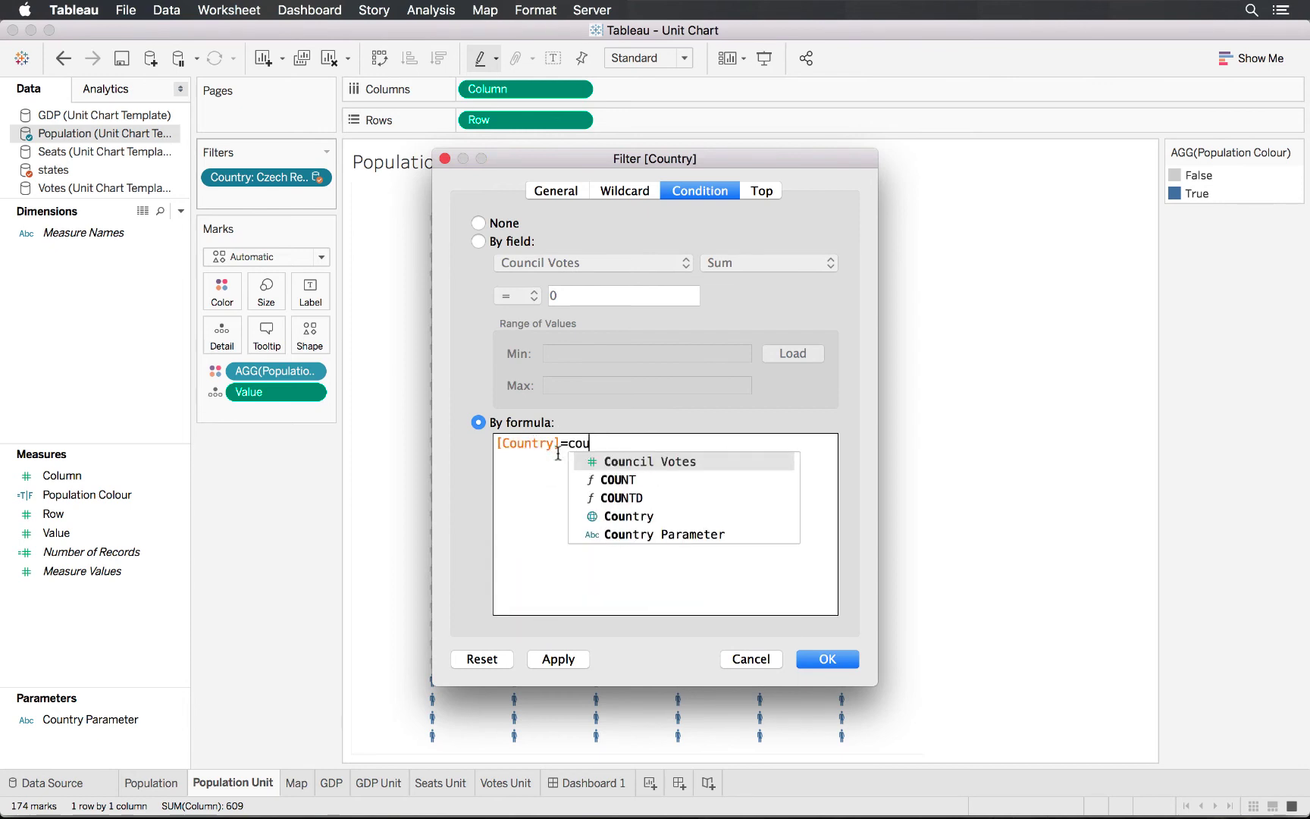
key("Down")
key("Down")
key("Down")
key("Down")
key("Return")
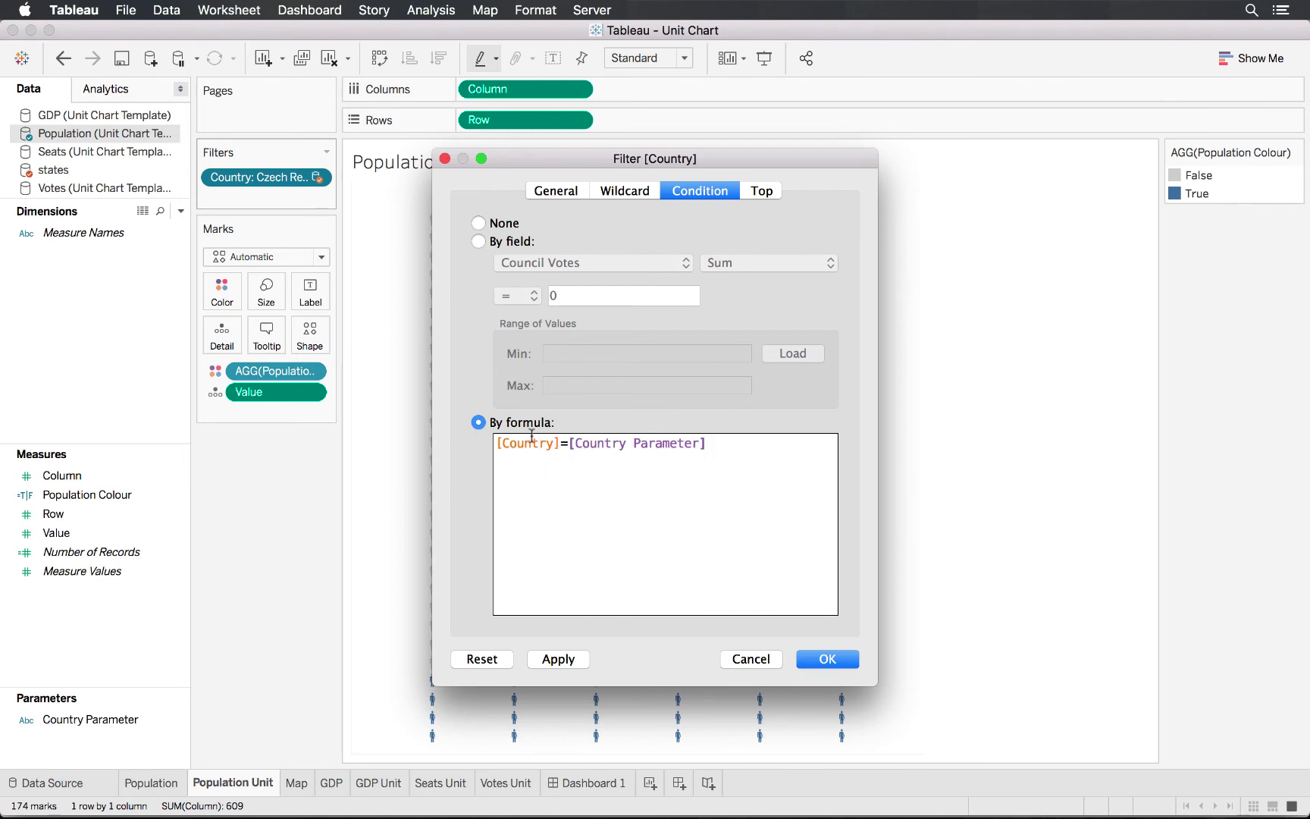
left_click(804, 666)
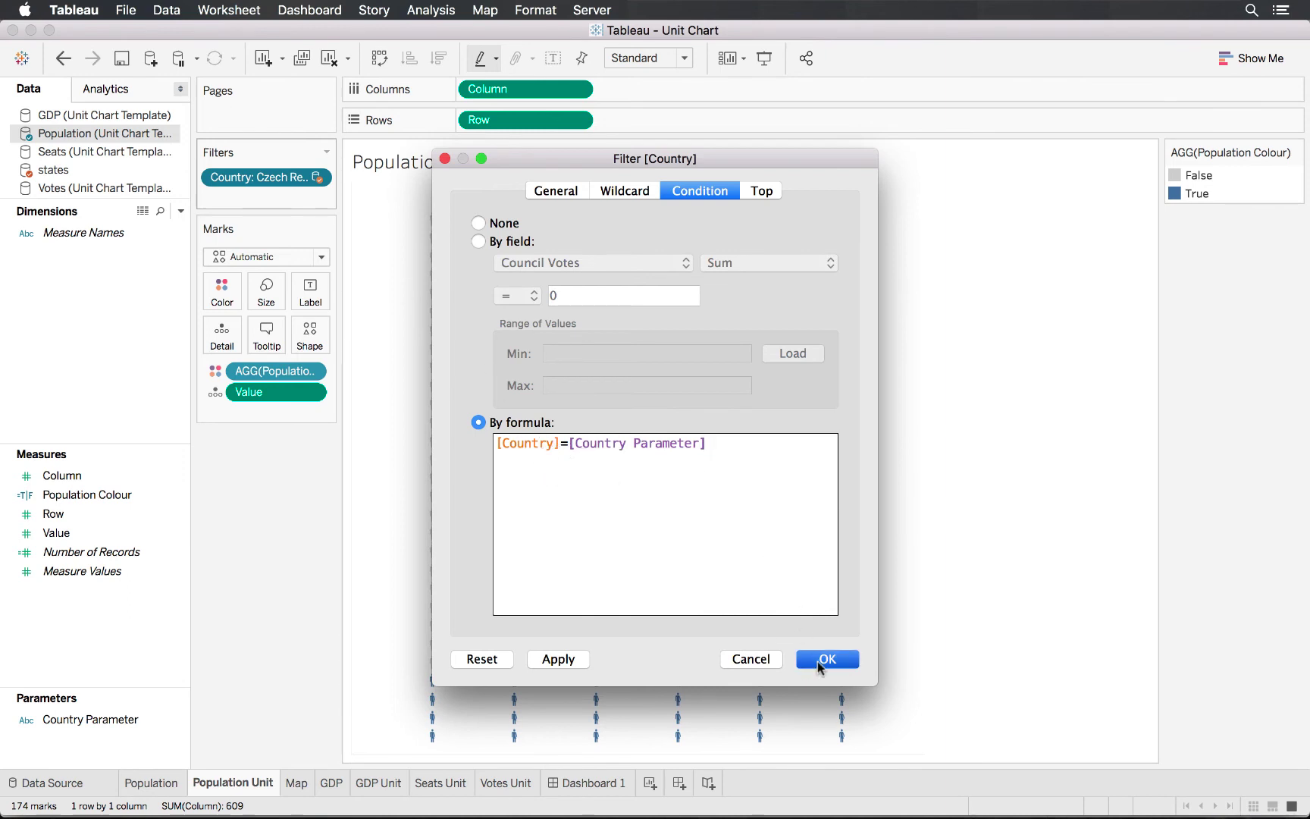
Step: Show the Country Parameter control and try Denmark, Italy, Ireland and Bulgaria
left_click(176, 720)
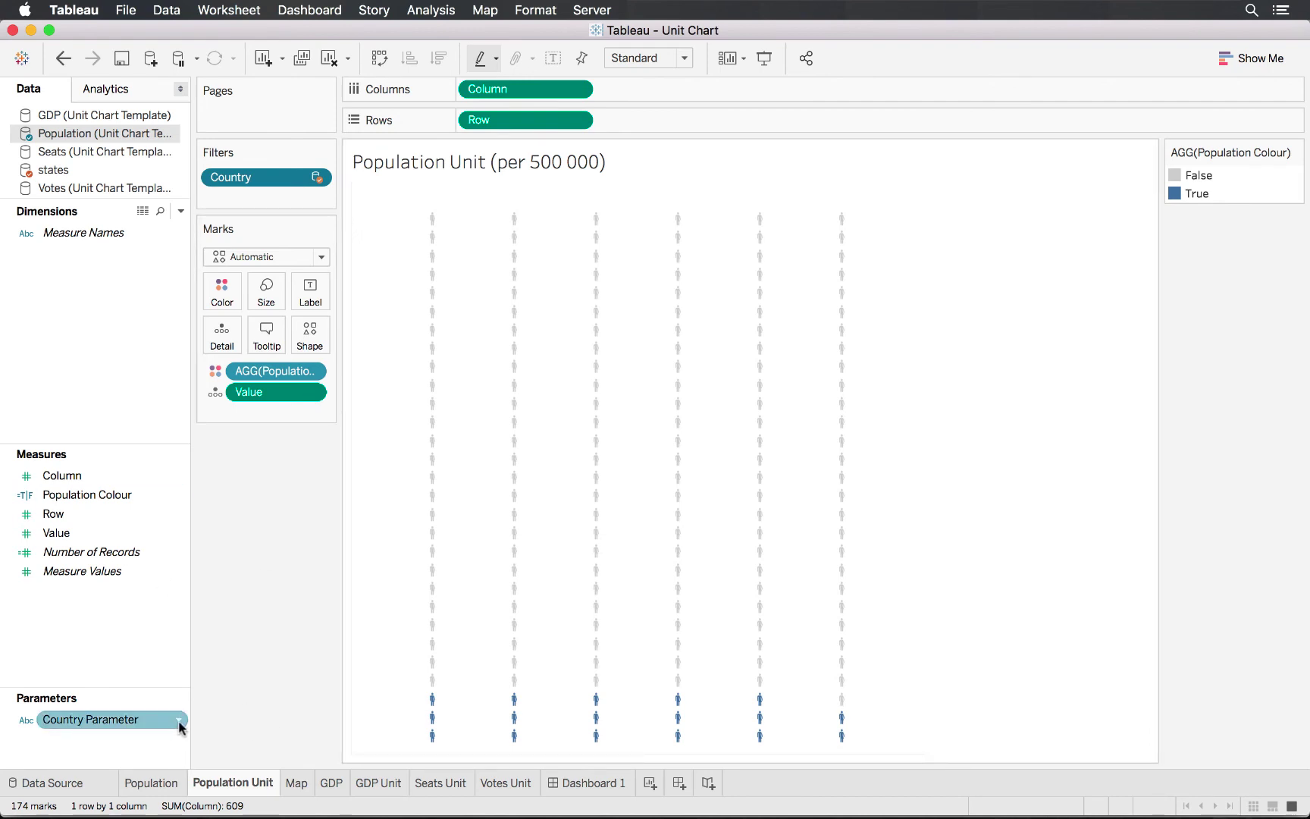
right_click(176, 720)
left_click(295, 432)
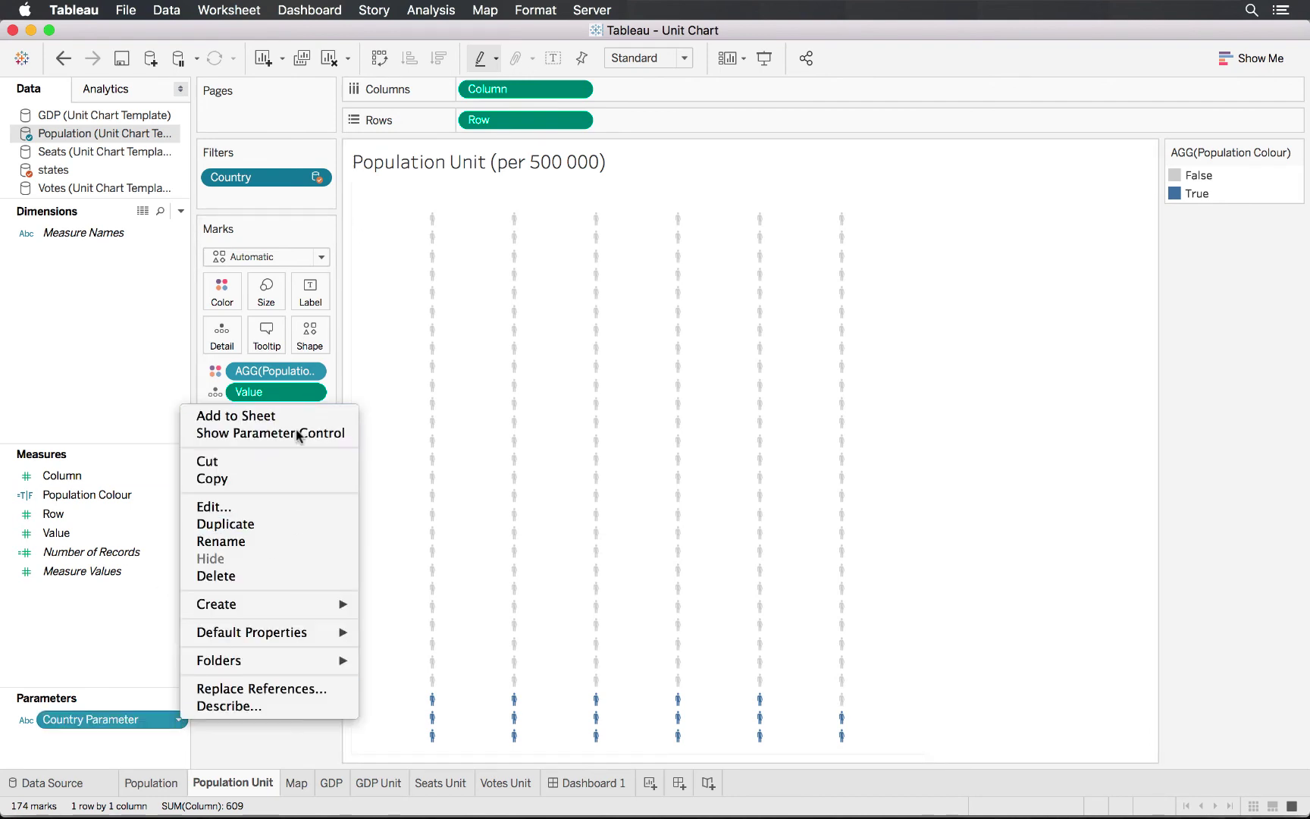
left_click(1292, 250)
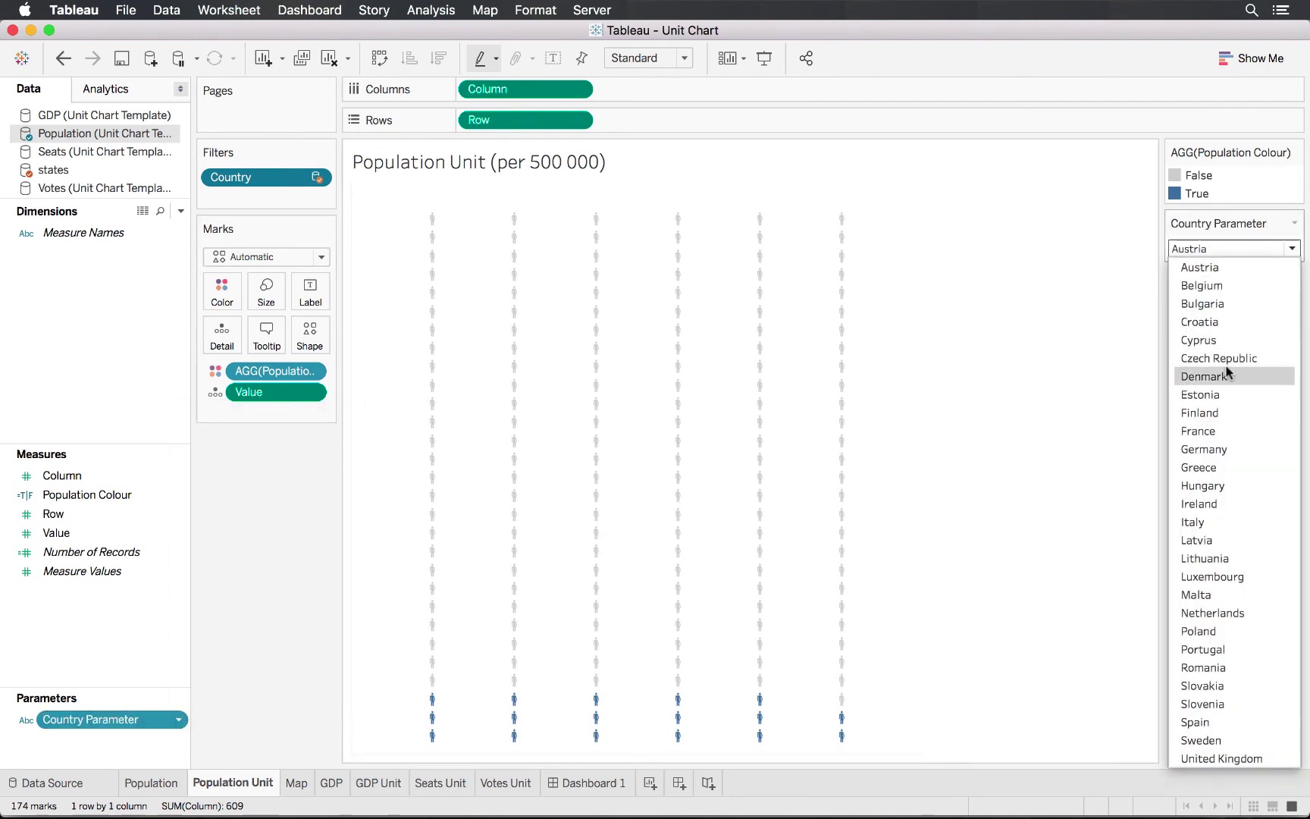
left_click(1228, 376)
left_click(1266, 250)
left_click(1253, 383)
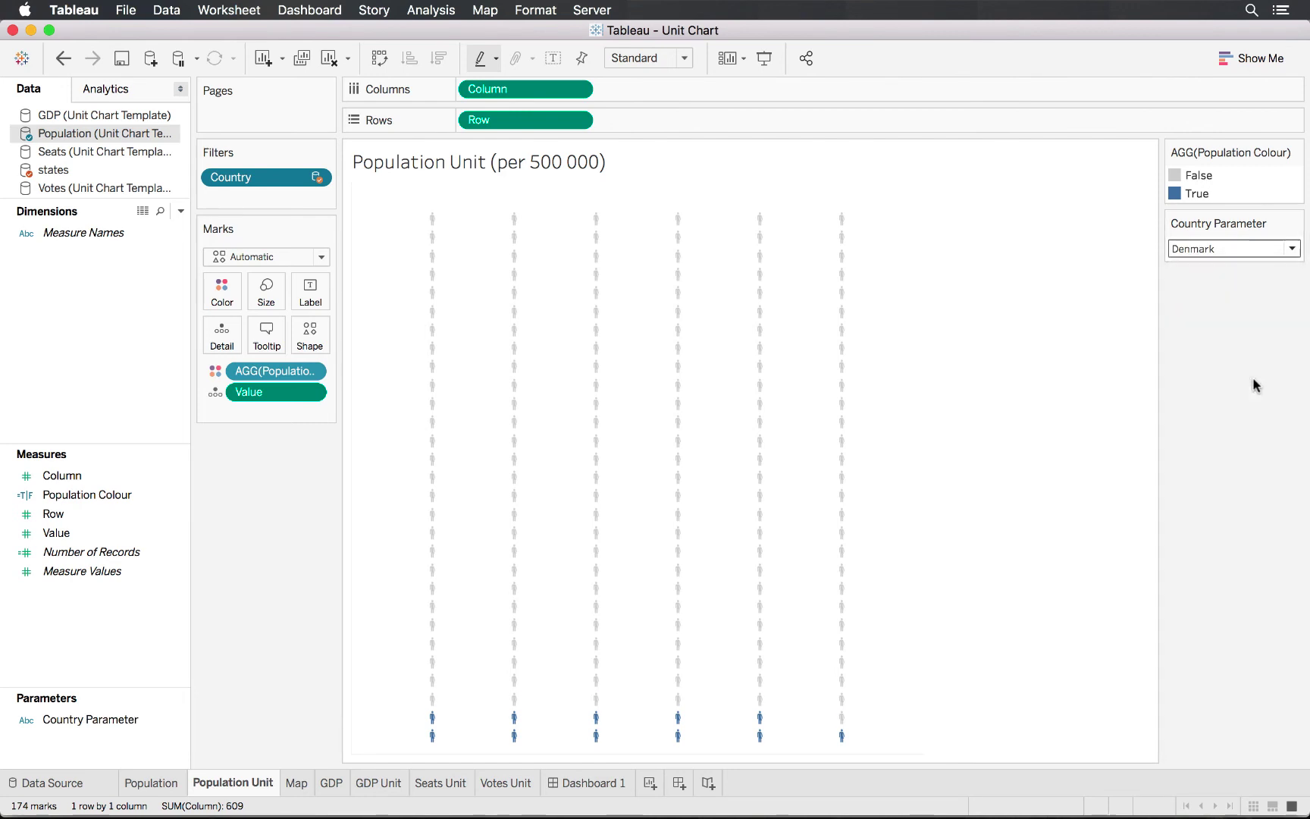
left_click(1251, 250)
left_click(1199, 529)
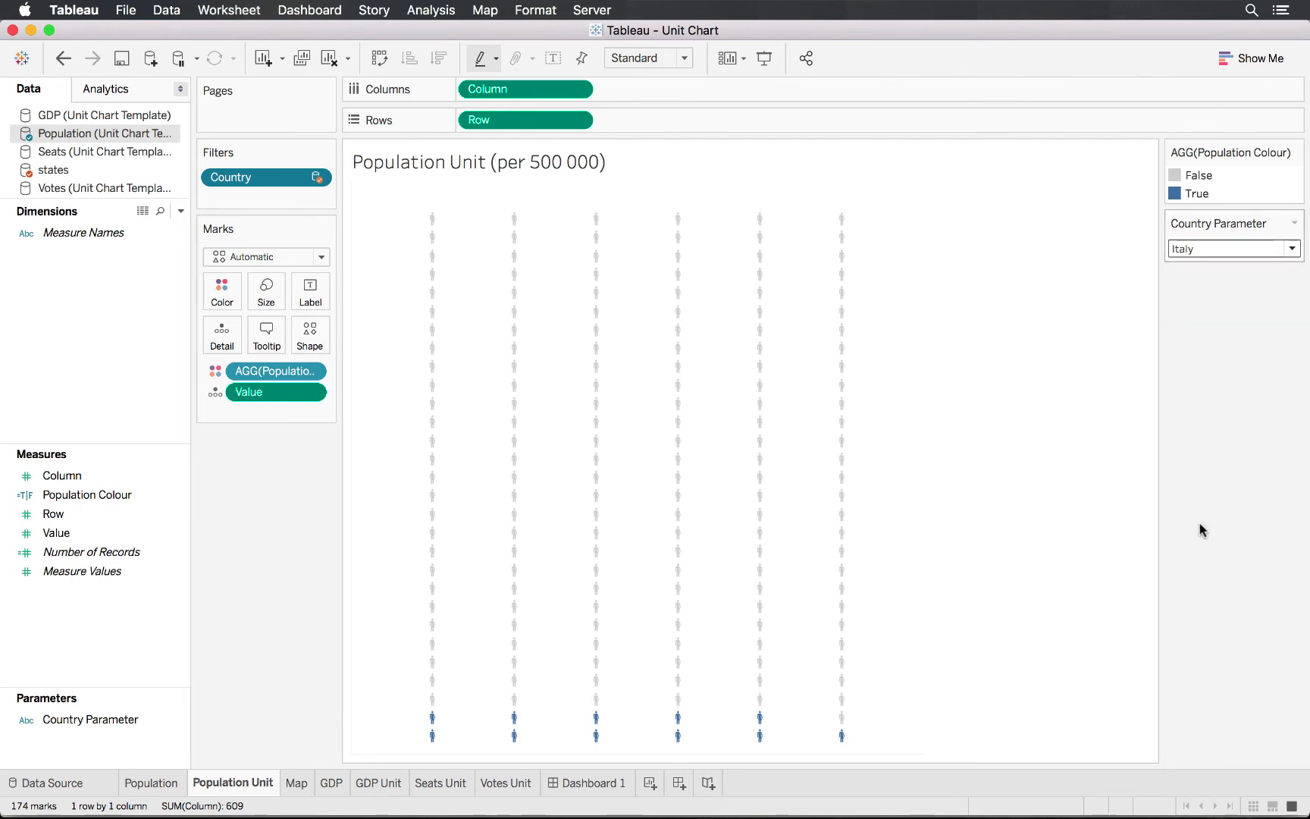
left_click(1229, 250)
left_click(1201, 503)
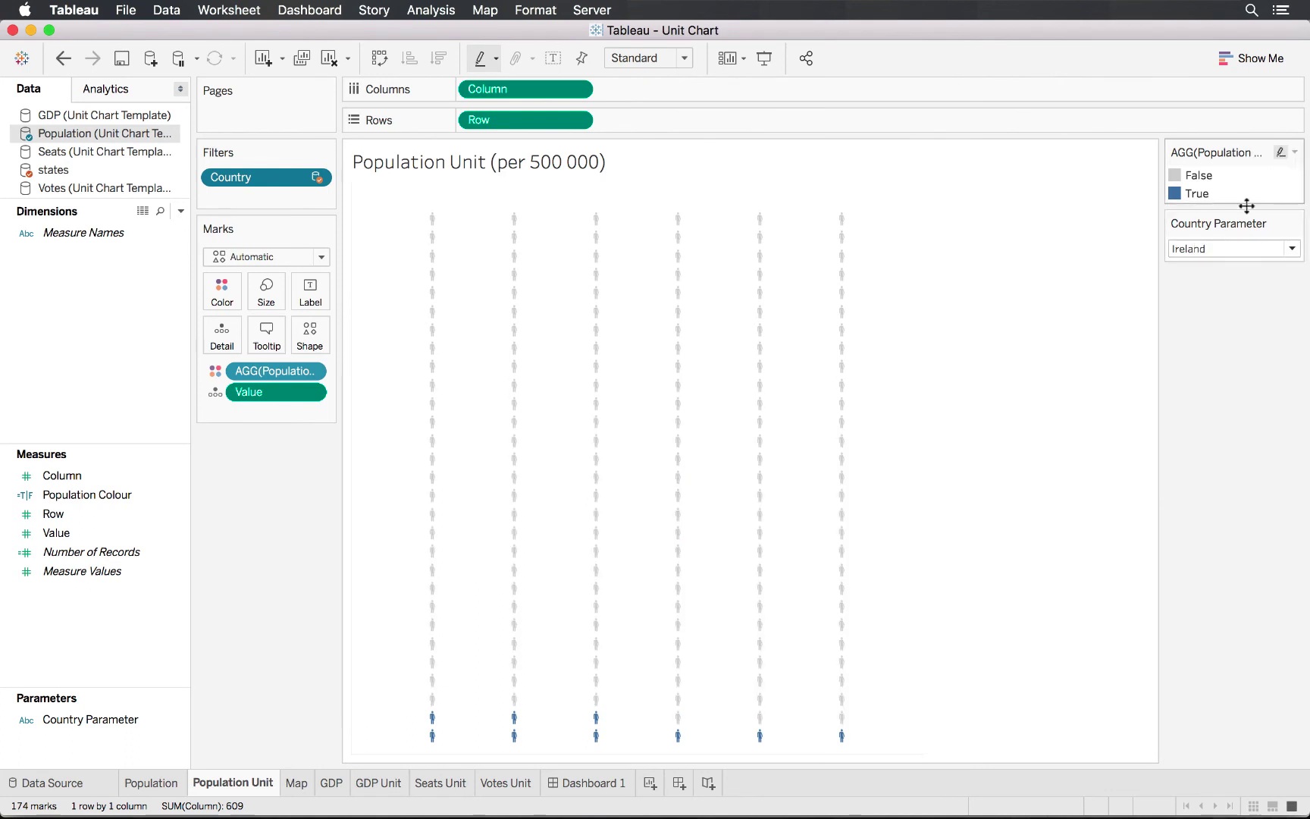
left_click(1240, 249)
left_click(1247, 302)
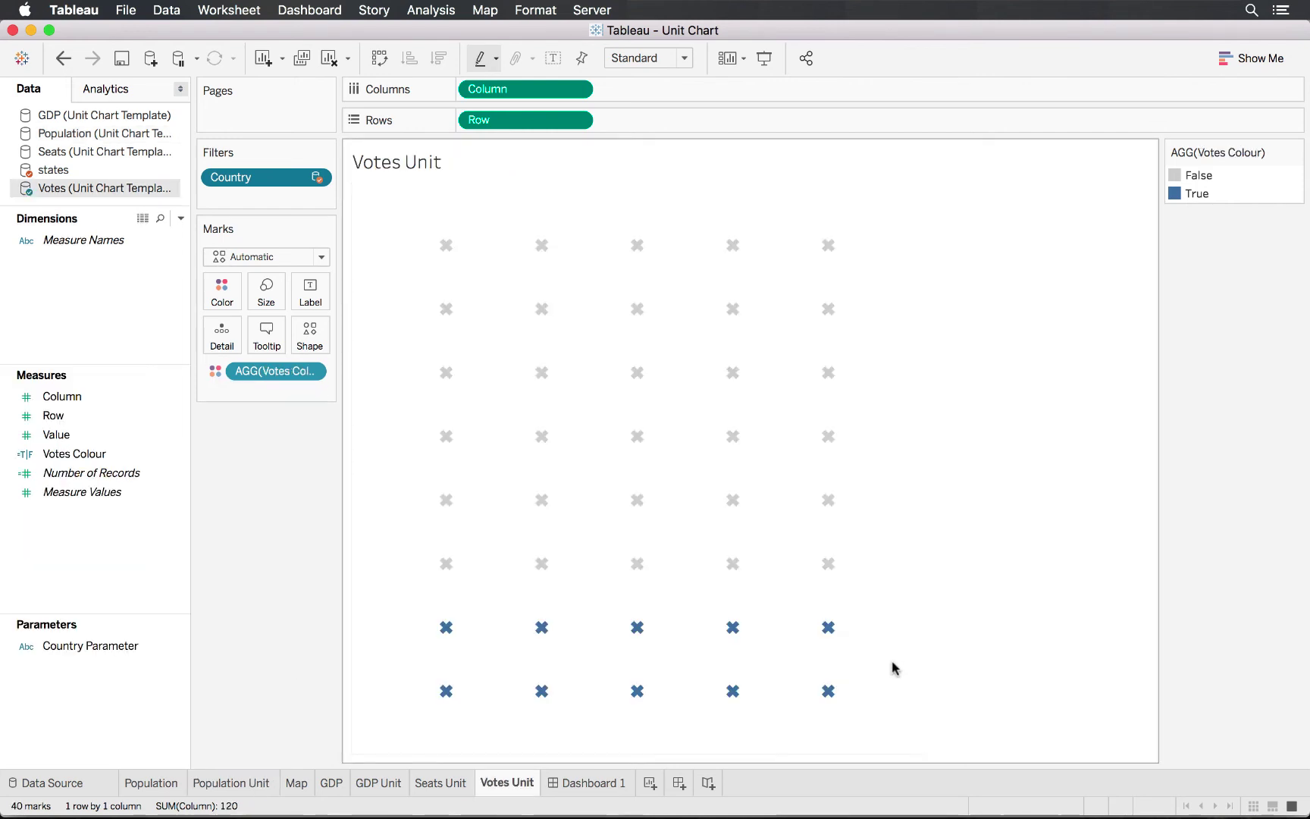
Step: Add the Country Parameter picker to Dashboard 1 and place it across the bottom
left_click(583, 785)
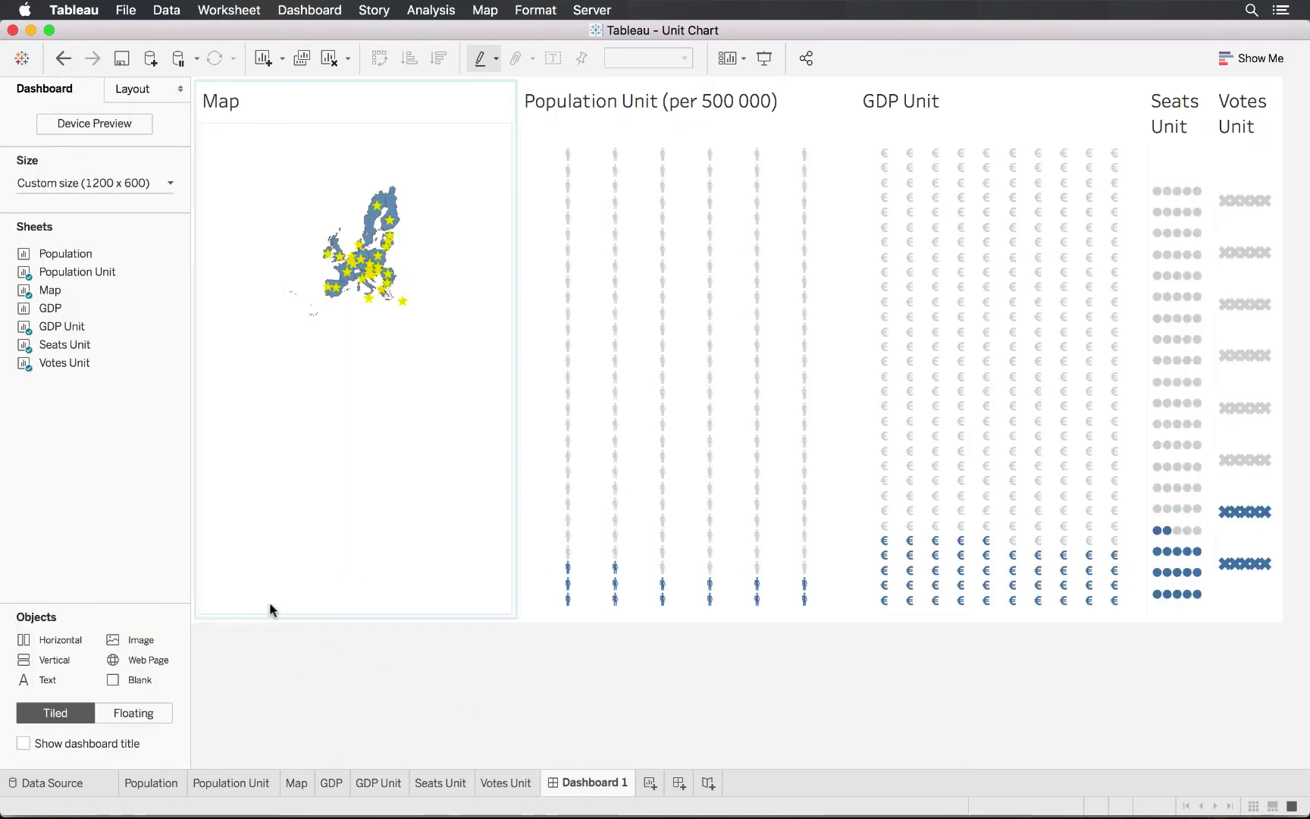
left_click(772, 99)
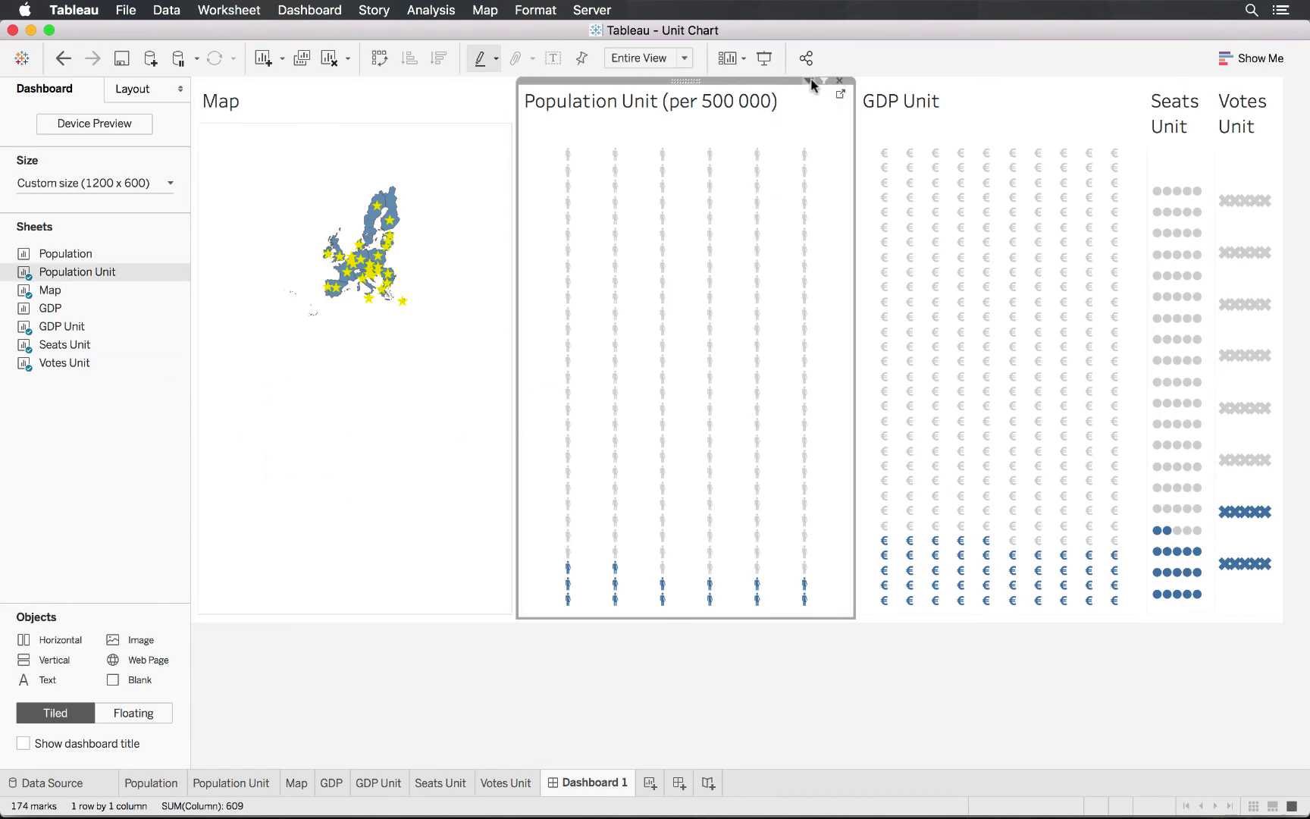
left_click(808, 80)
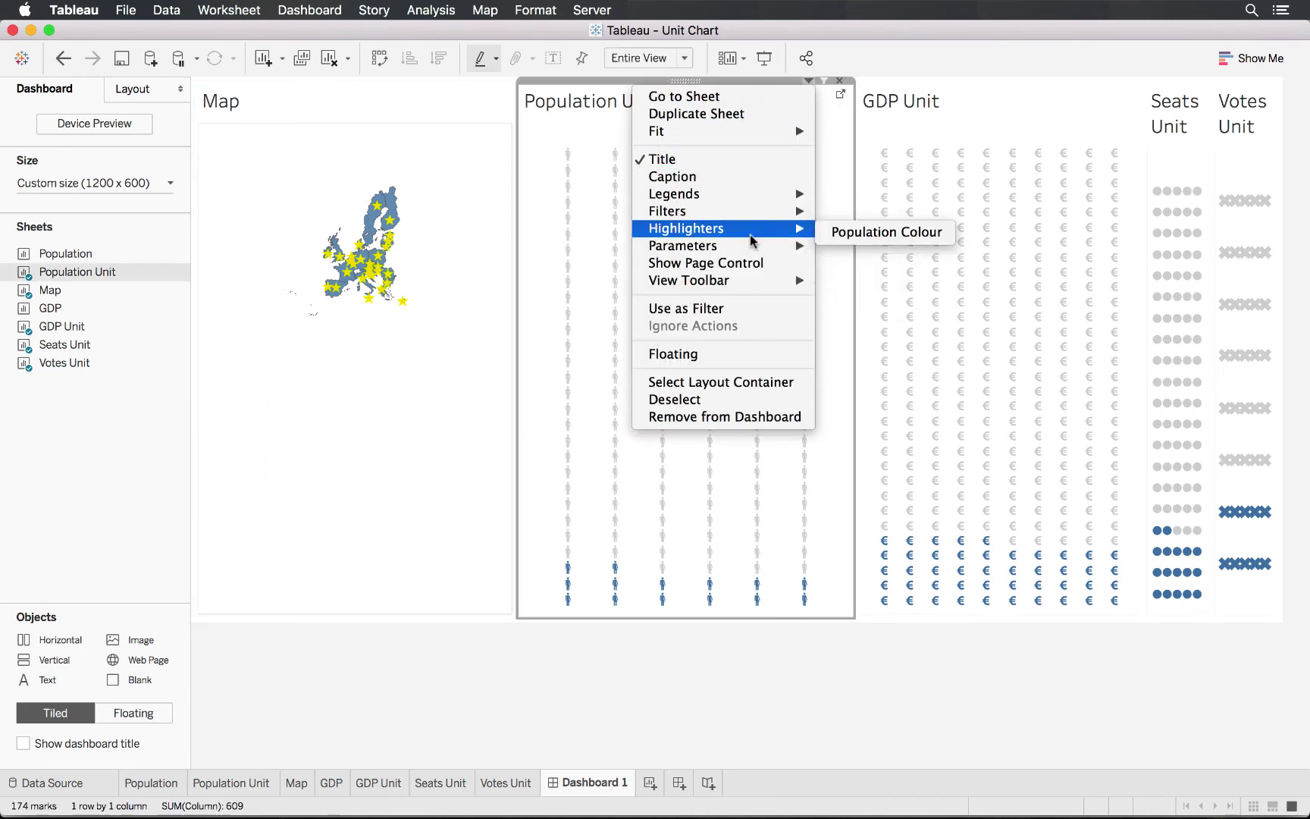
mouse_move(752, 244)
left_click(833, 250)
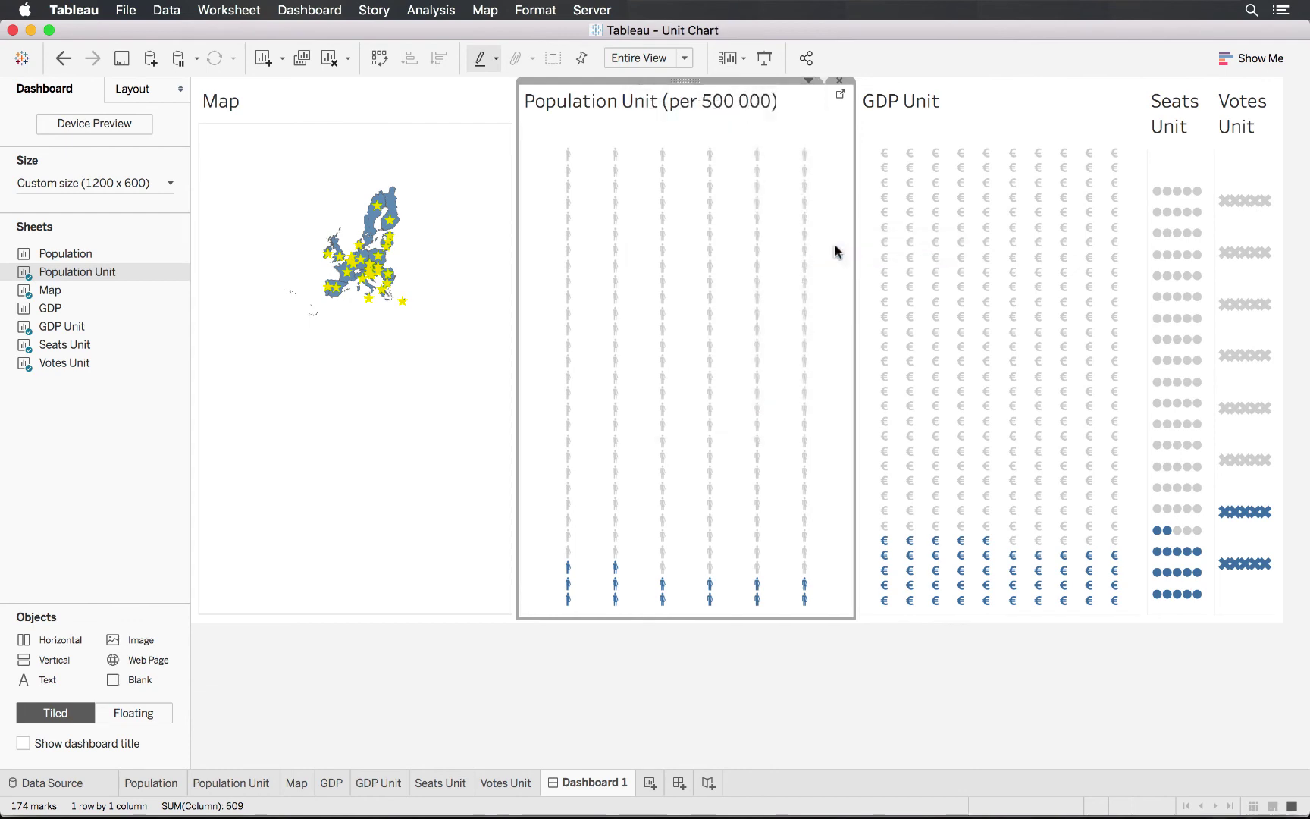
left_click(1149, 123)
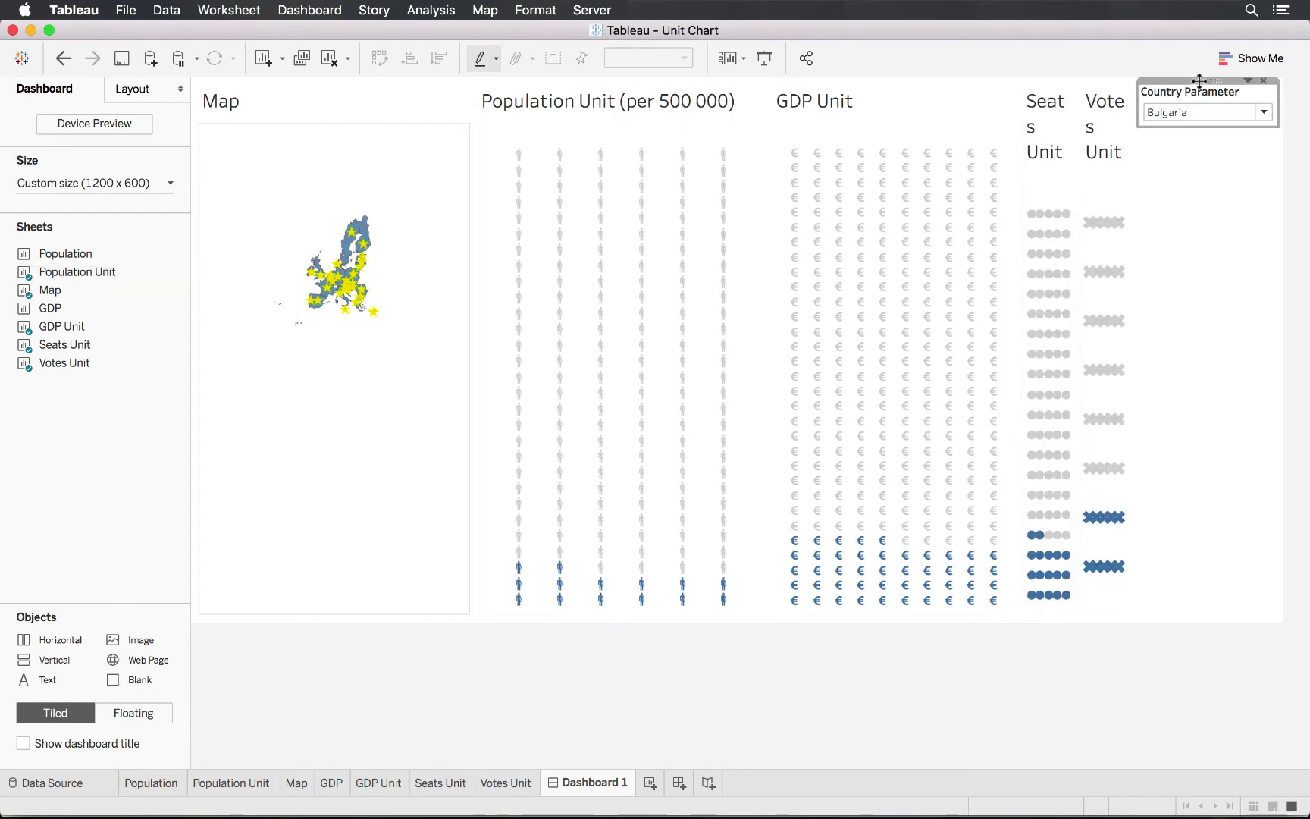
left_click_drag(858, 614, 859, 622)
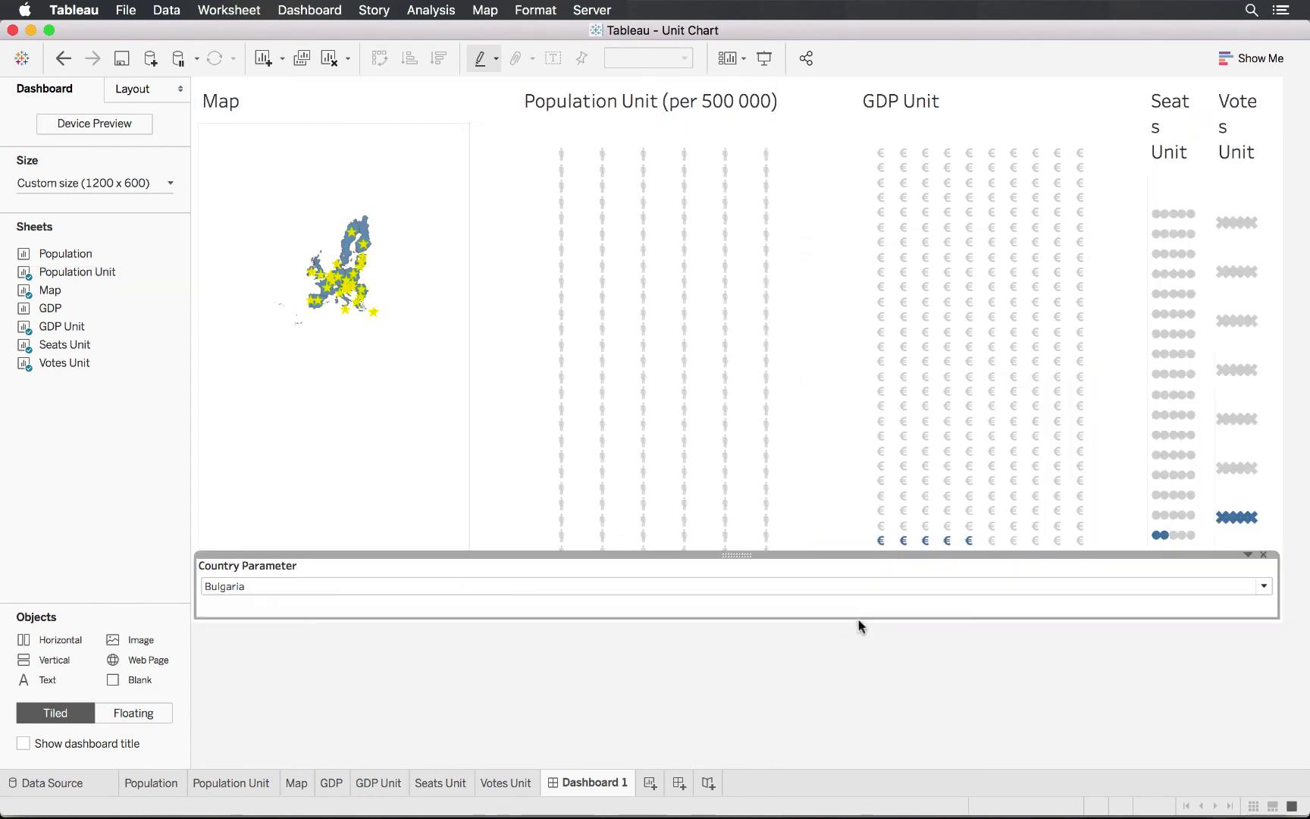
Step: Switch the dashboard's country picker to Sweden, then to Hungary
left_click(1264, 585)
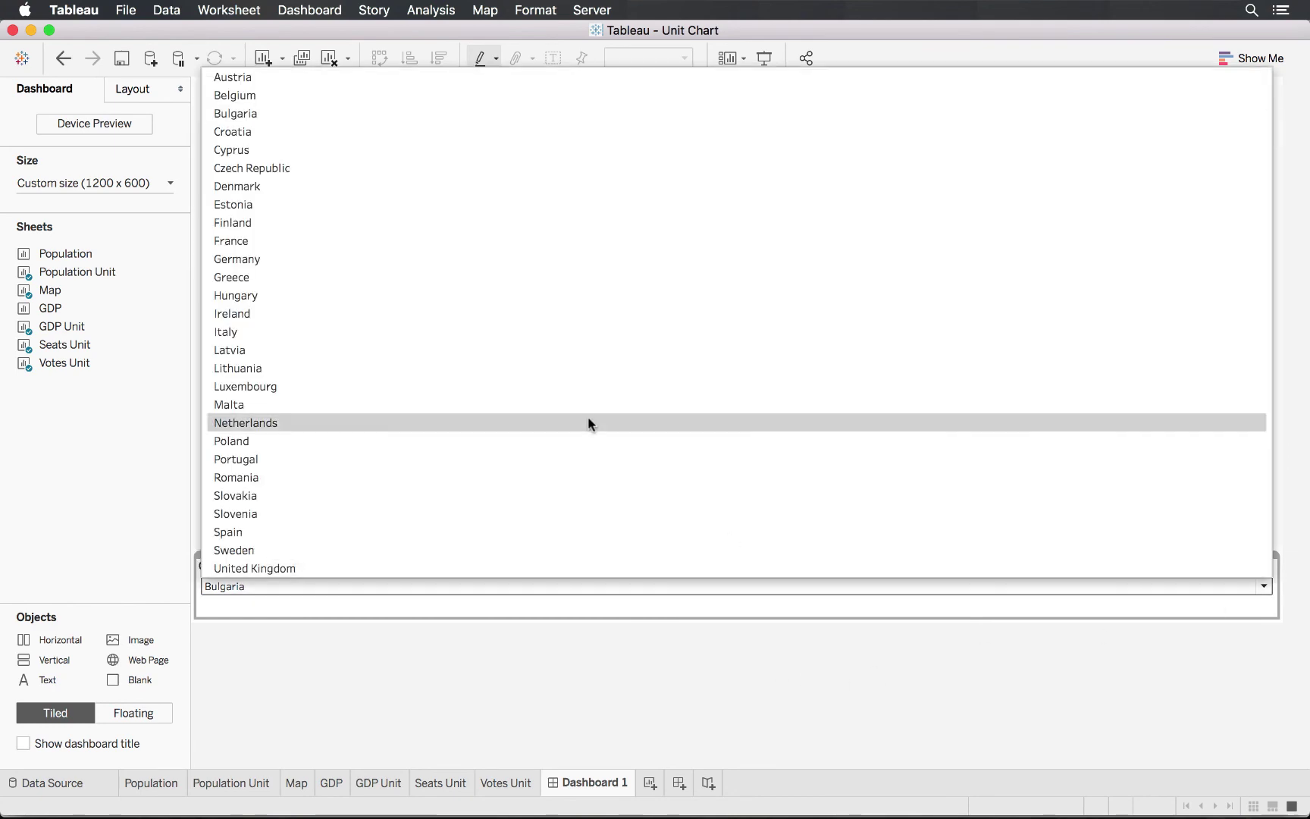
key("Escape")
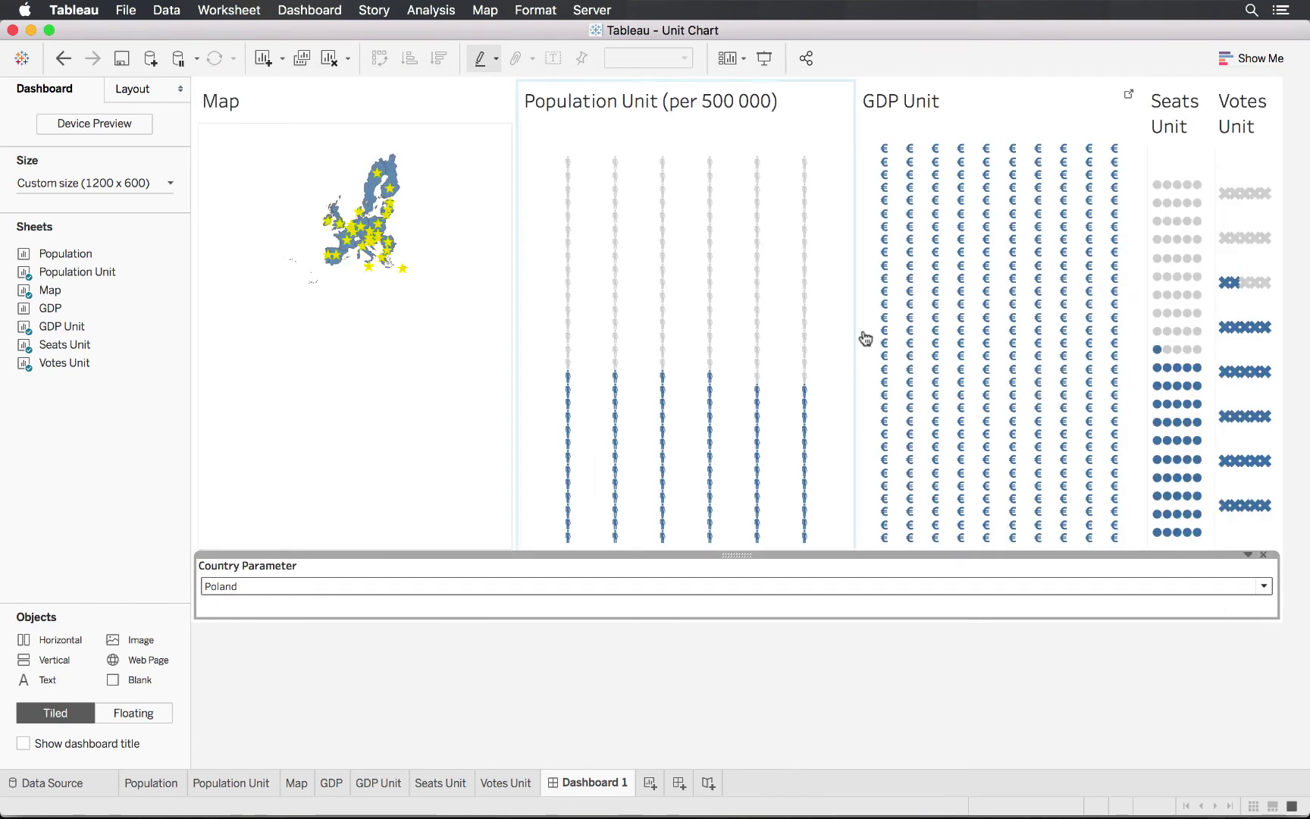
left_click(1271, 588)
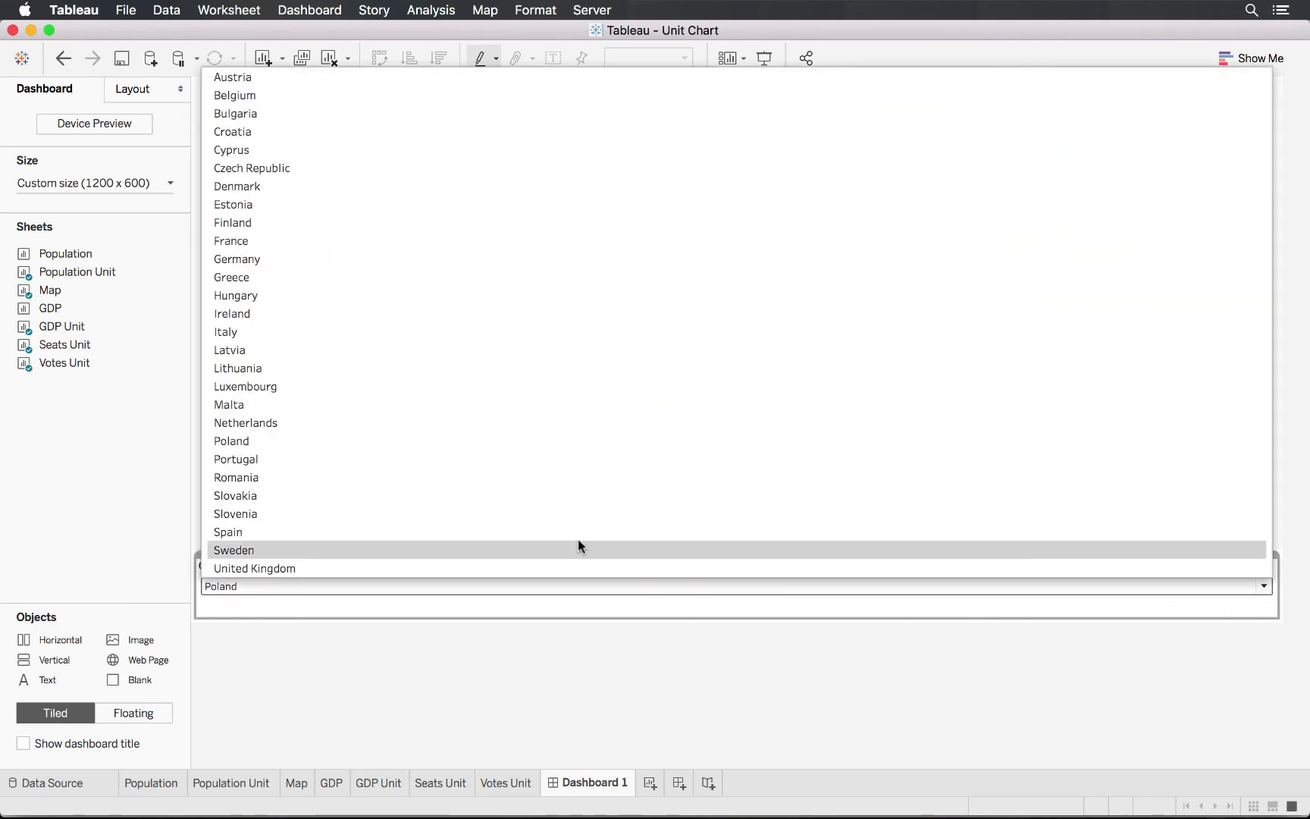
left_click(577, 539)
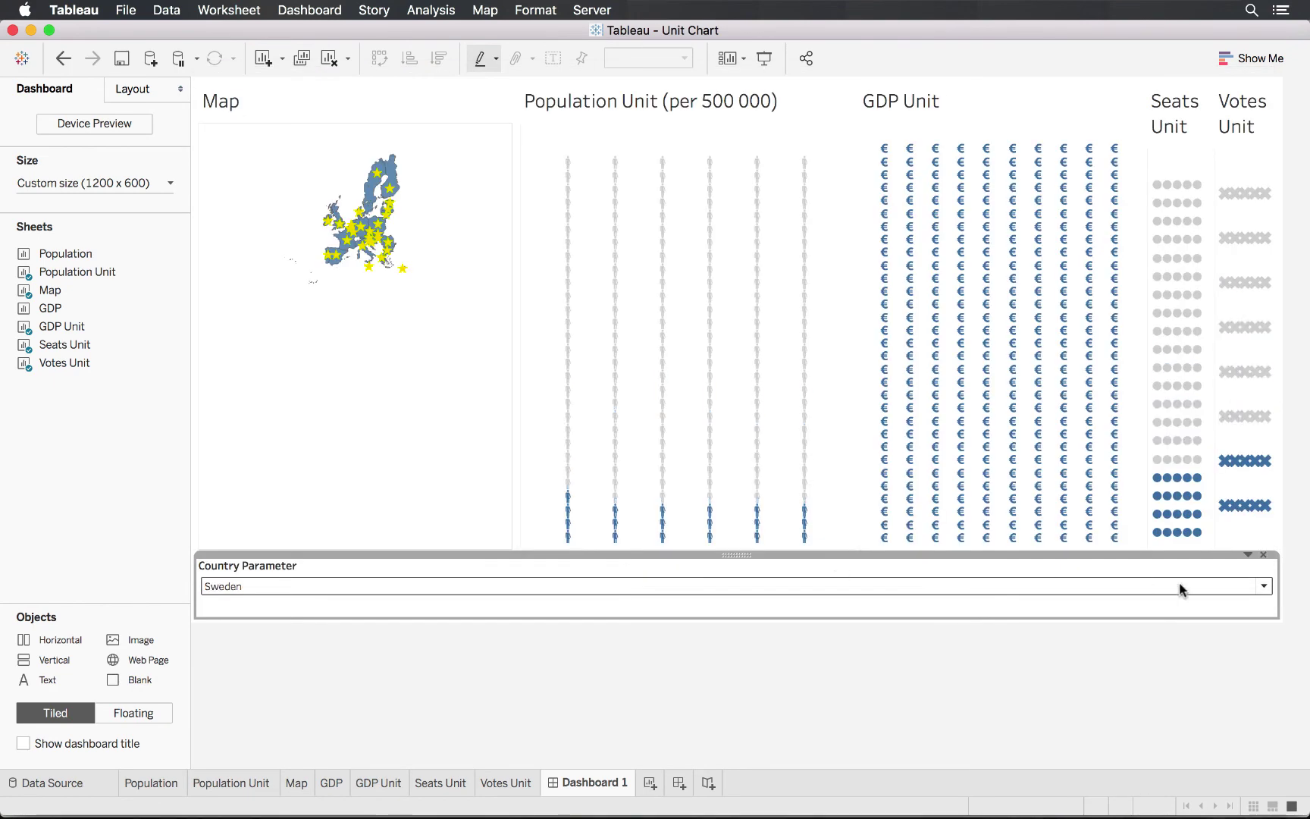
left_click(1263, 586)
left_click(628, 295)
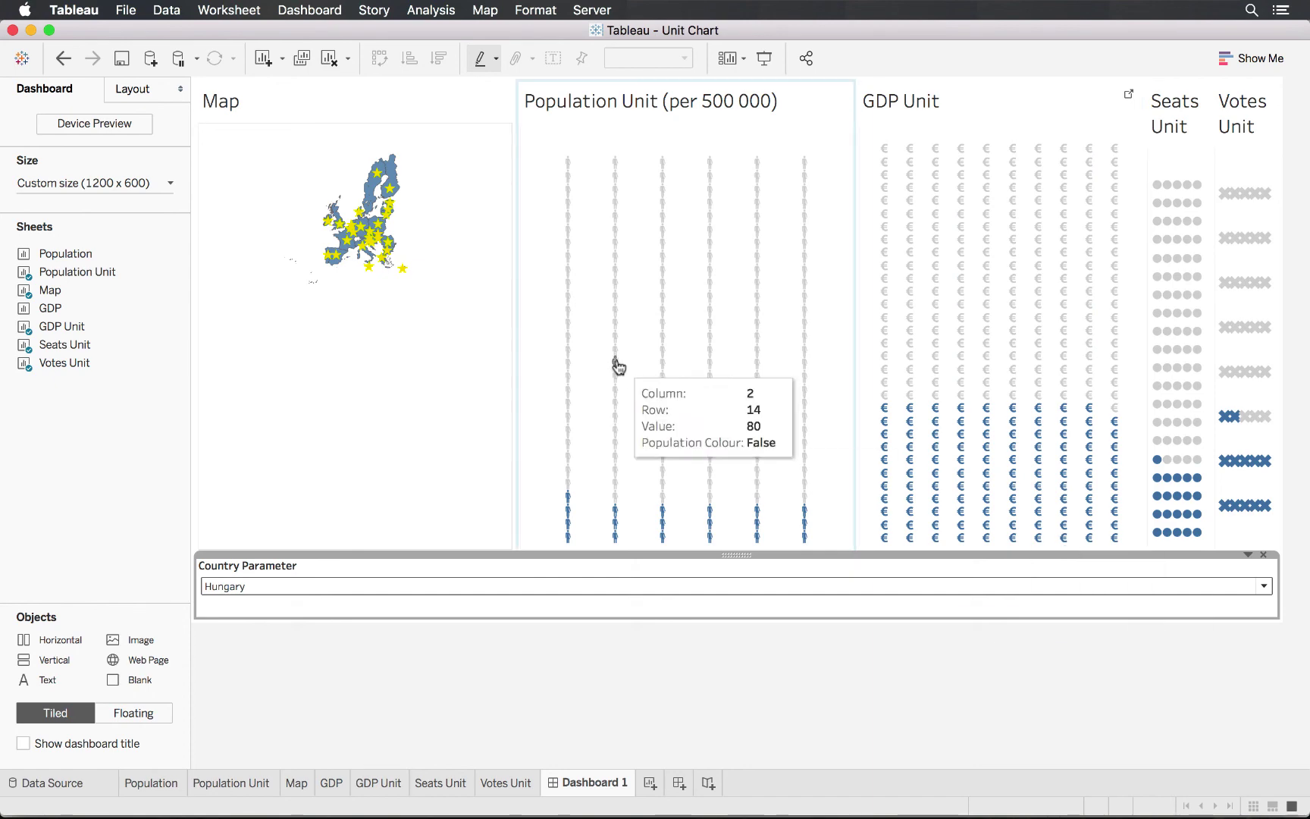
left_click(510, 336)
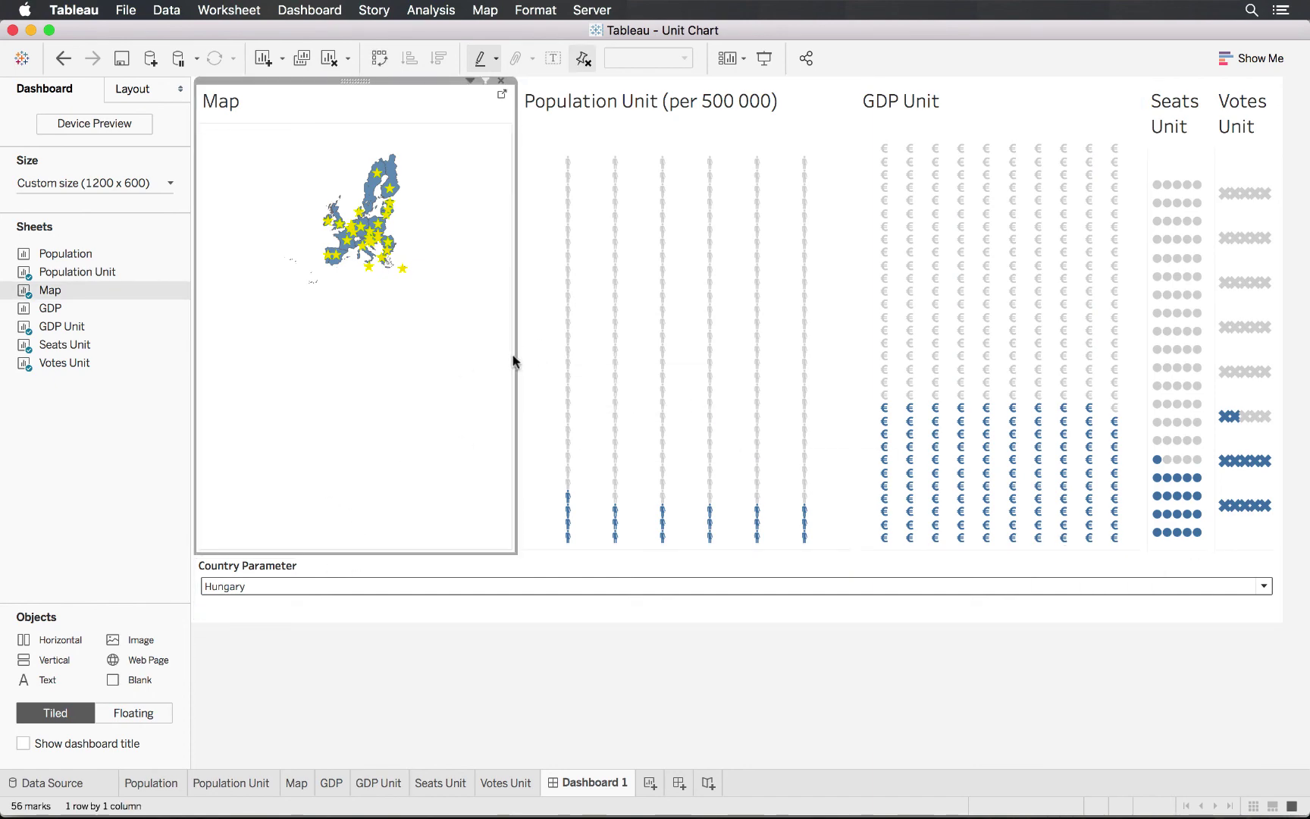
Step: Hide the titles of the Population, GDP, Seats and Votes unit charts
left_click(789, 130)
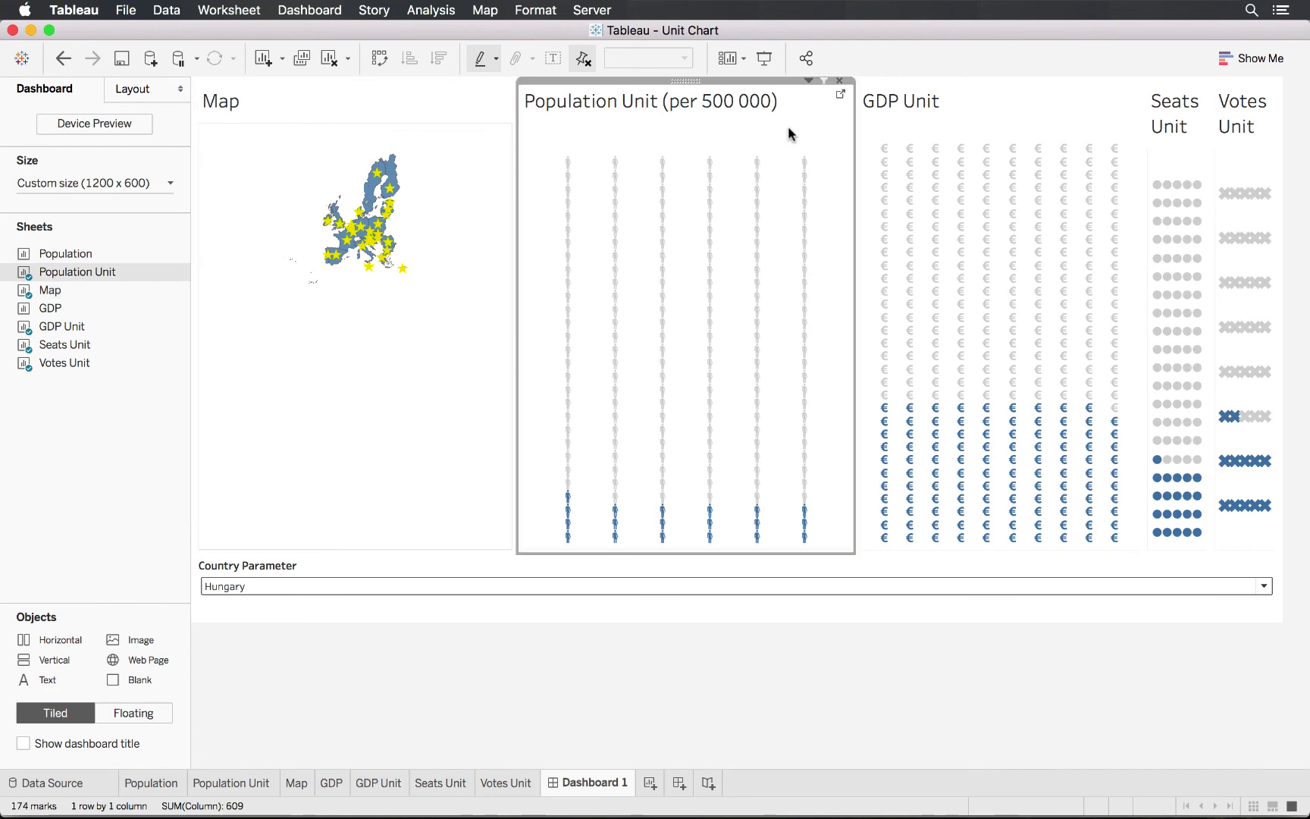
right_click(739, 104)
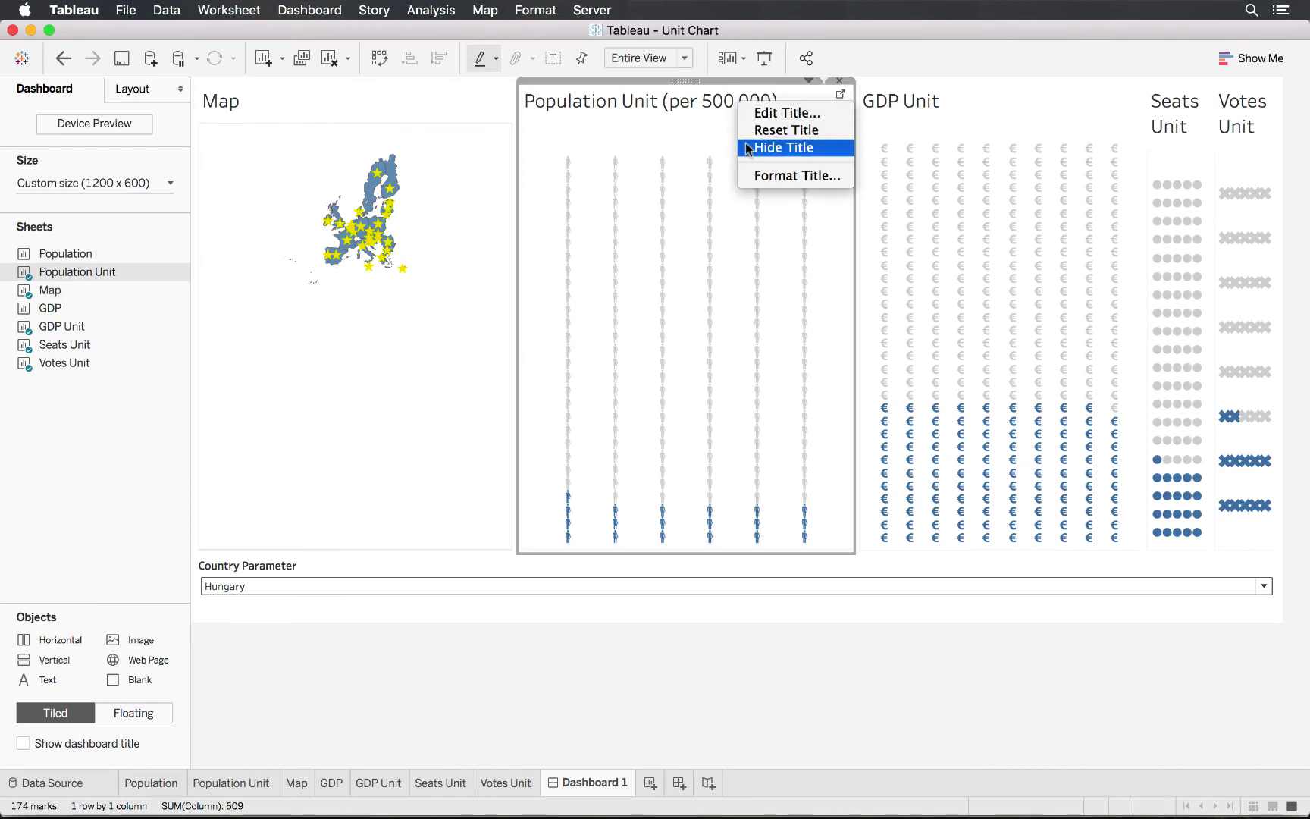
left_click(773, 147)
right_click(917, 97)
key("Return")
left_click(1182, 106)
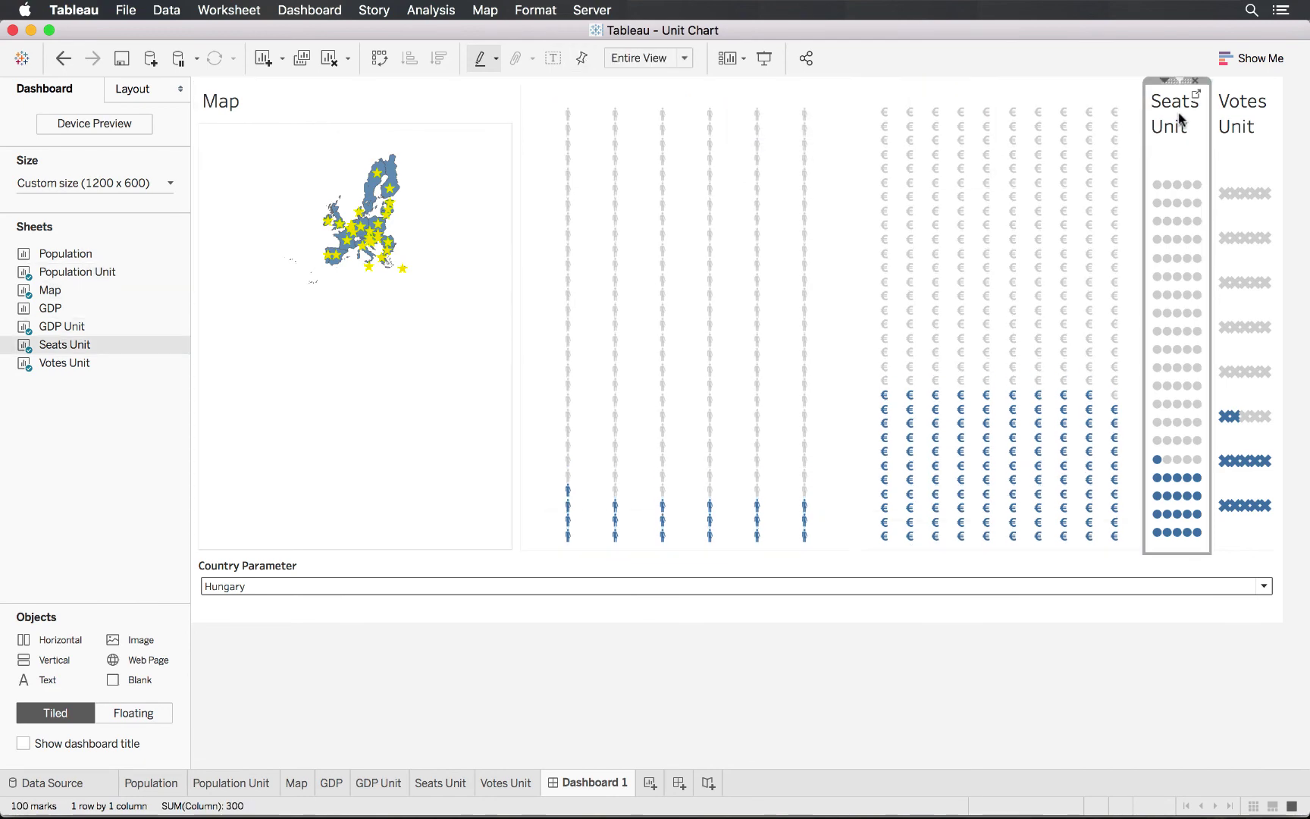
right_click(1182, 112)
left_click(1222, 158)
right_click(1235, 120)
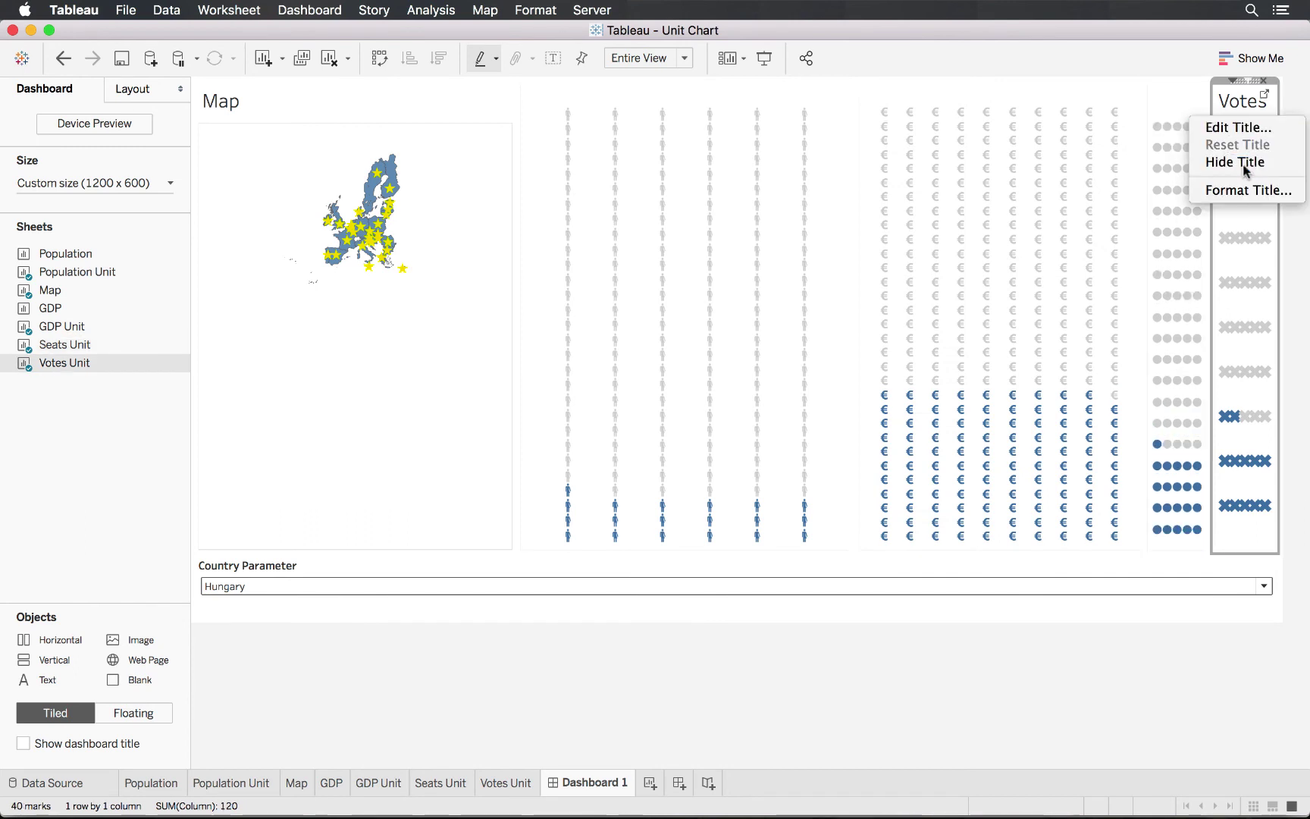
left_click(1253, 163)
Step: Hide the Map's title on the dashboard
right_click(228, 107)
left_click(313, 161)
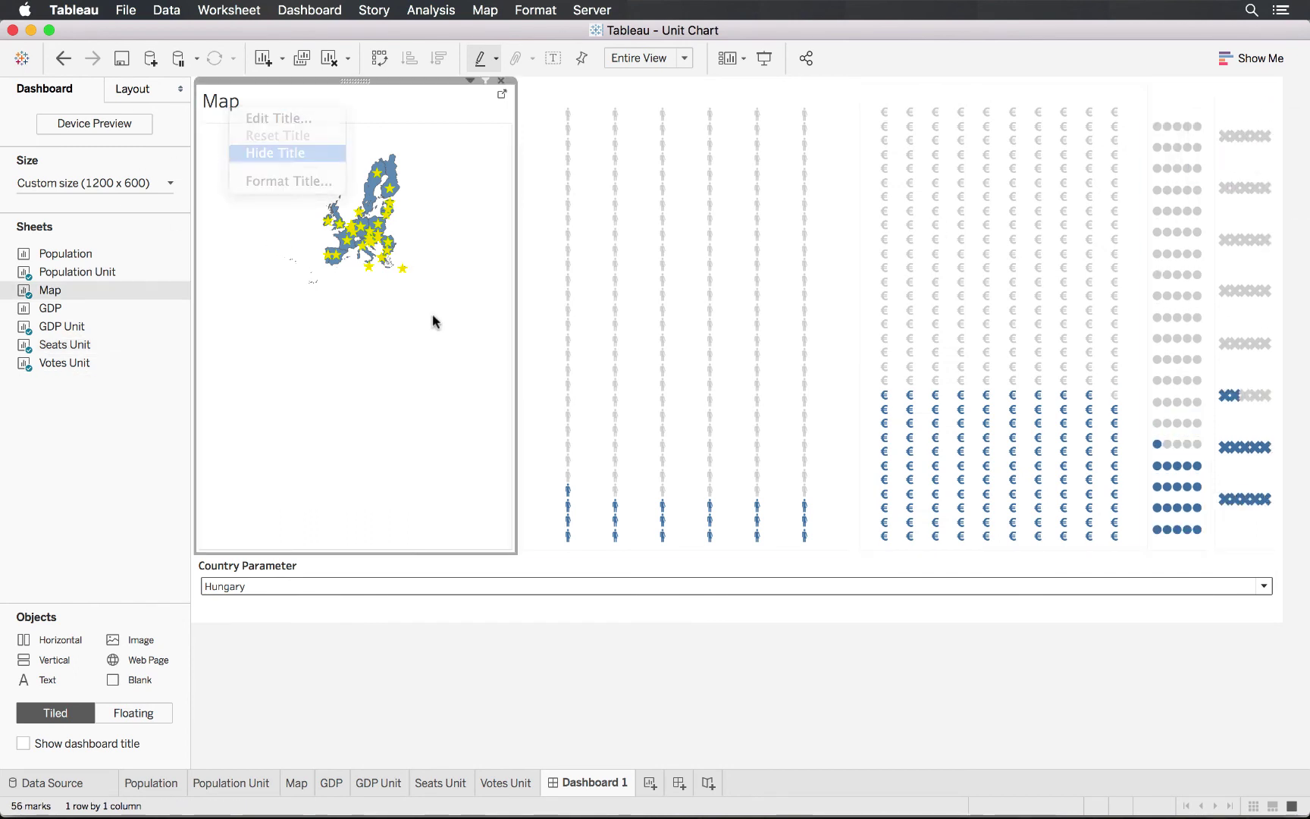
left_click(300, 620)
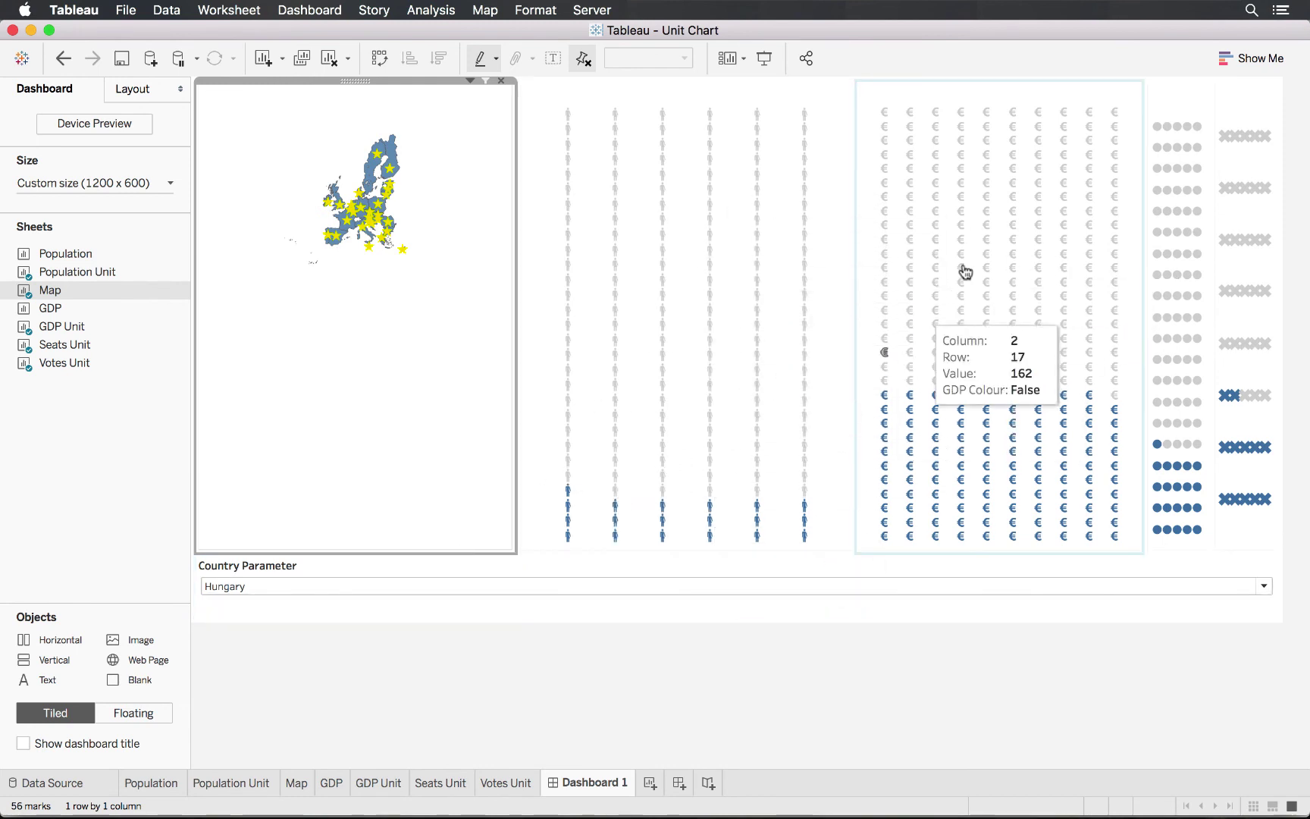
left_click(830, 111)
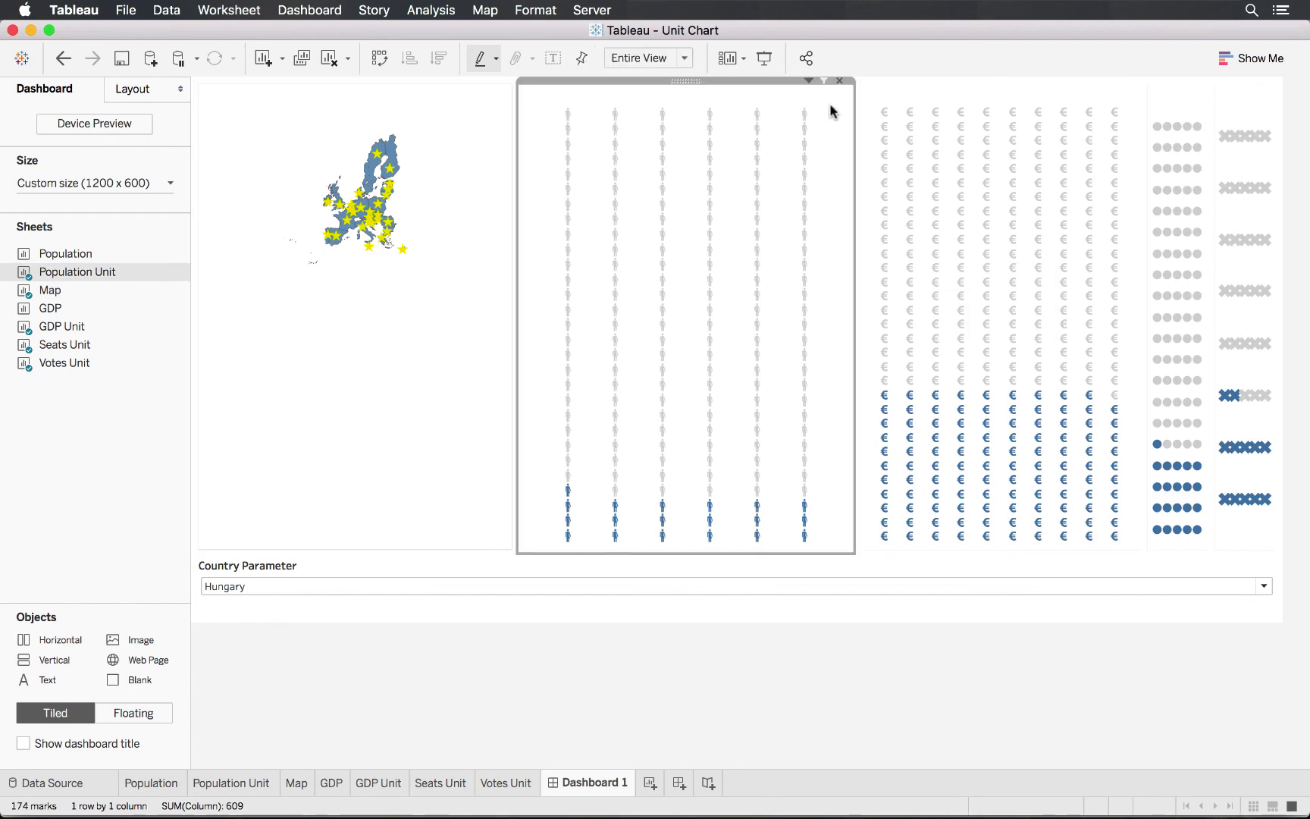
Step: On the Population Unit worksheet, edit the mark colours, keeping the Automatic palette
left_click(809, 81)
left_click(767, 104)
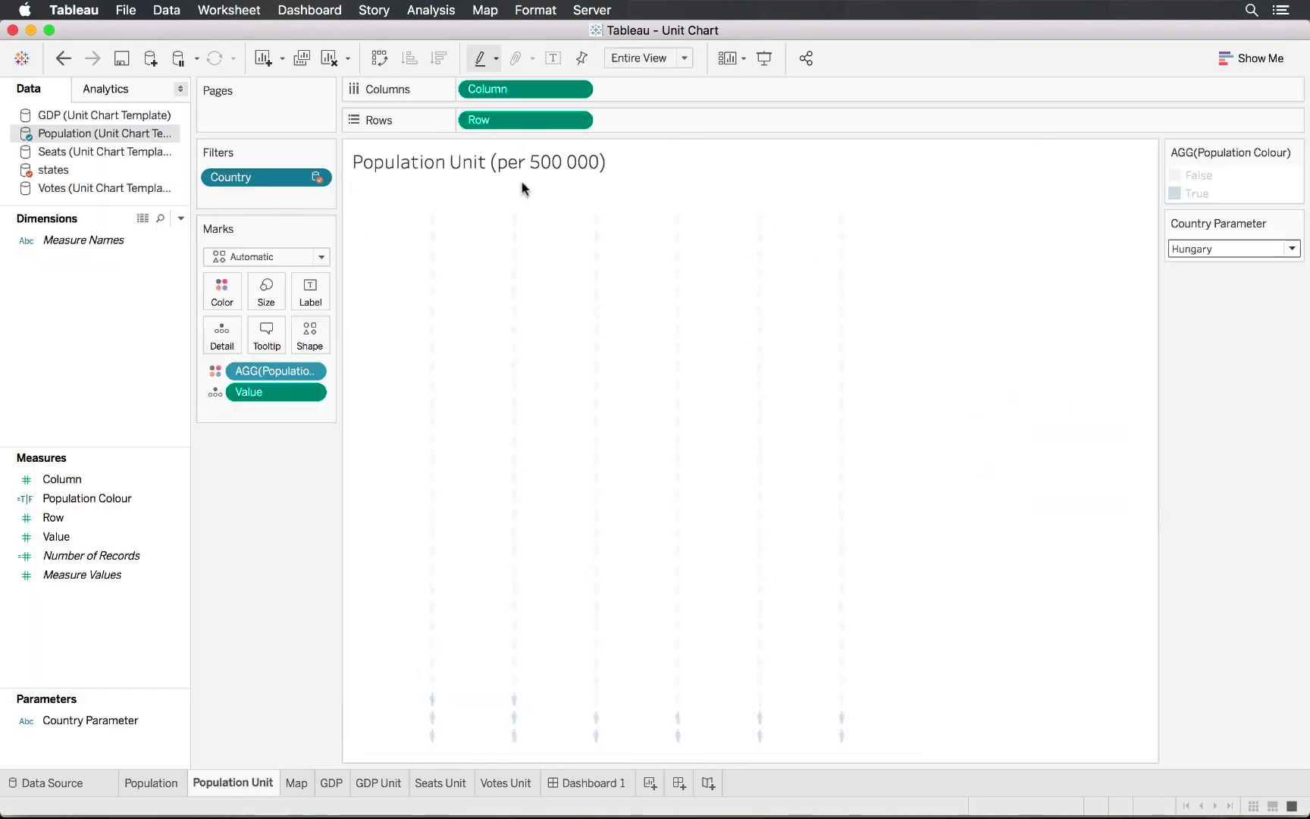
left_click(227, 305)
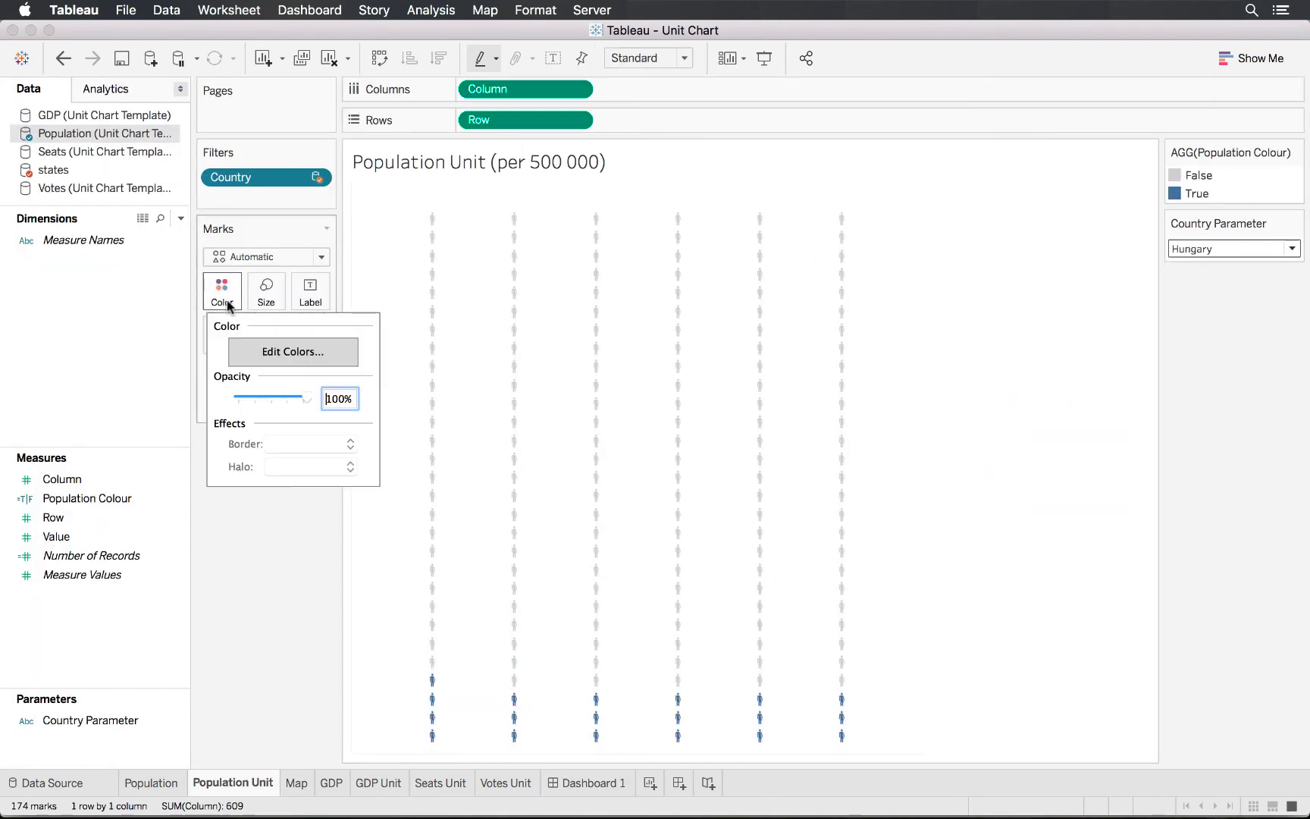
left_click(314, 358)
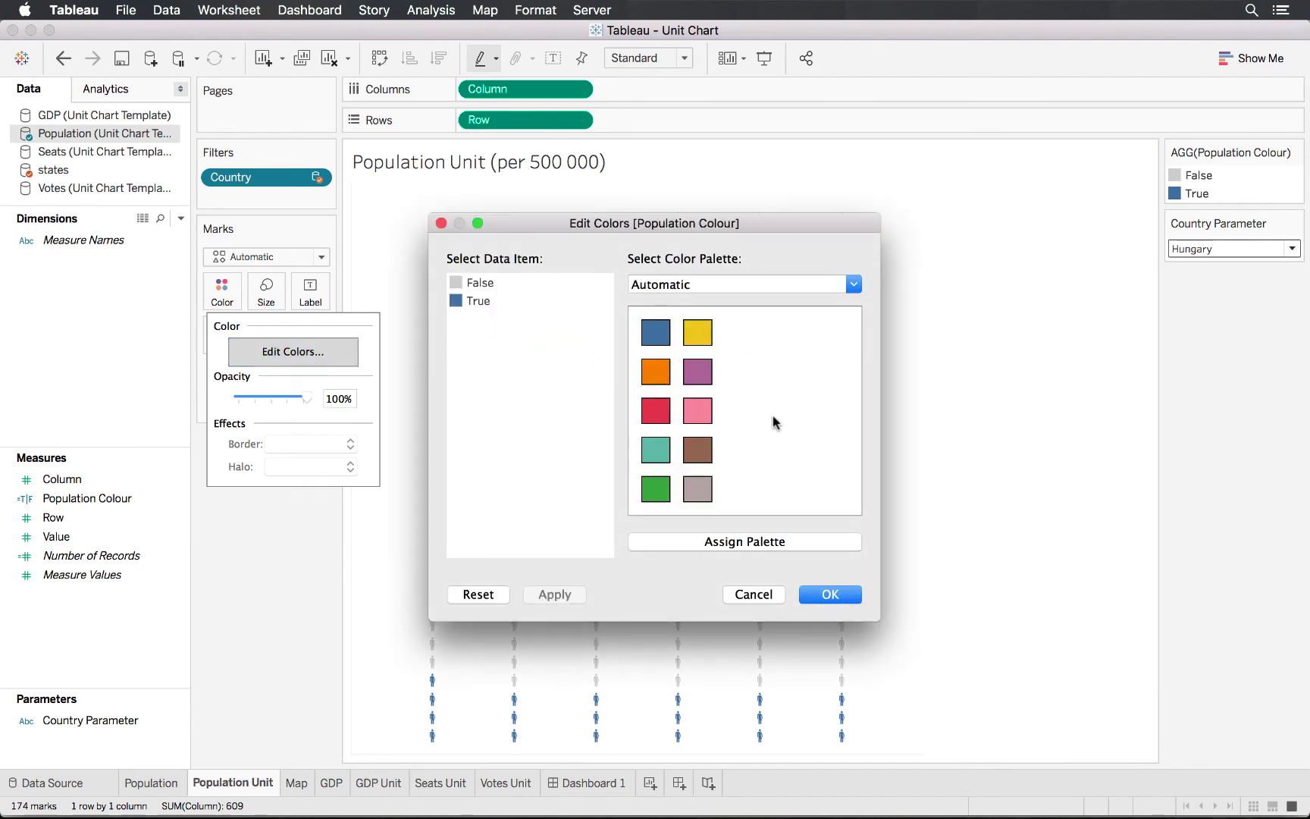
left_click(781, 285)
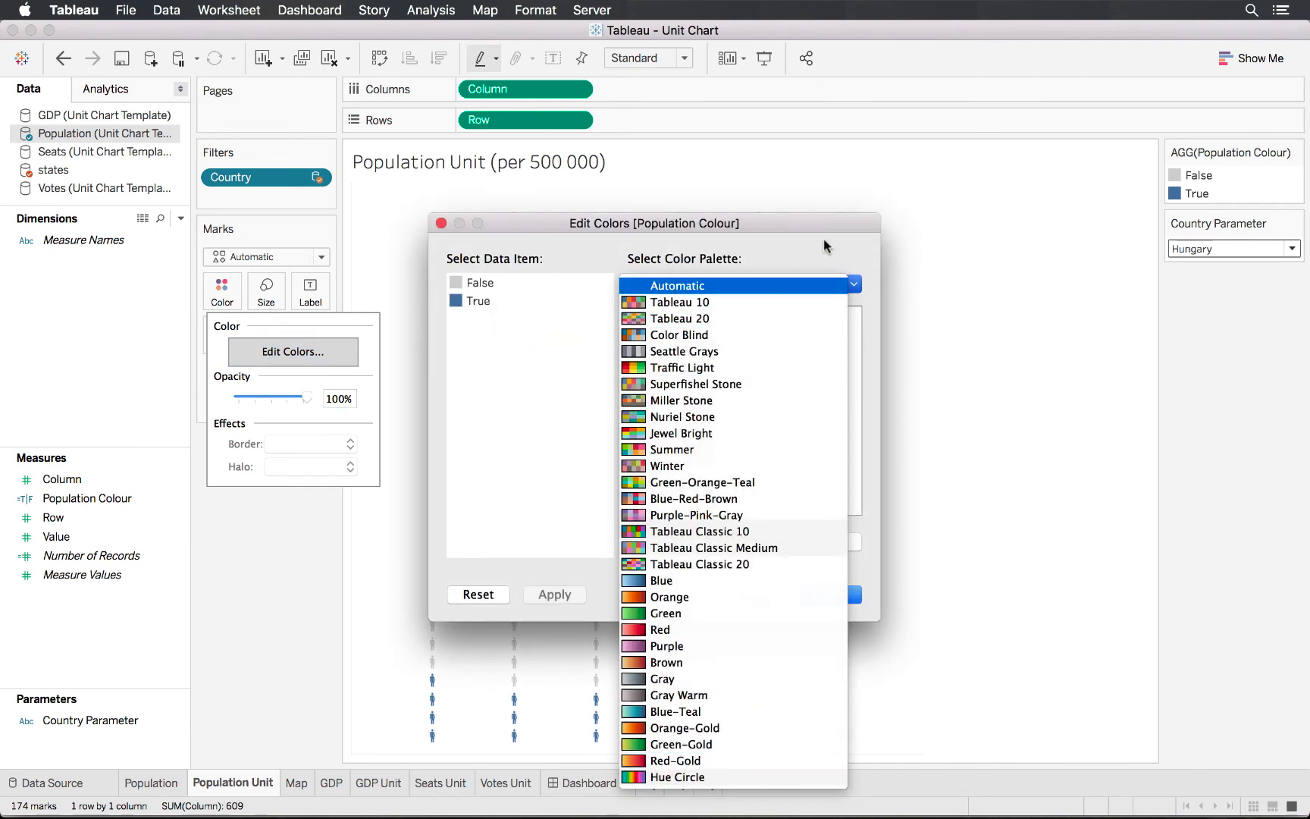
left_click(819, 286)
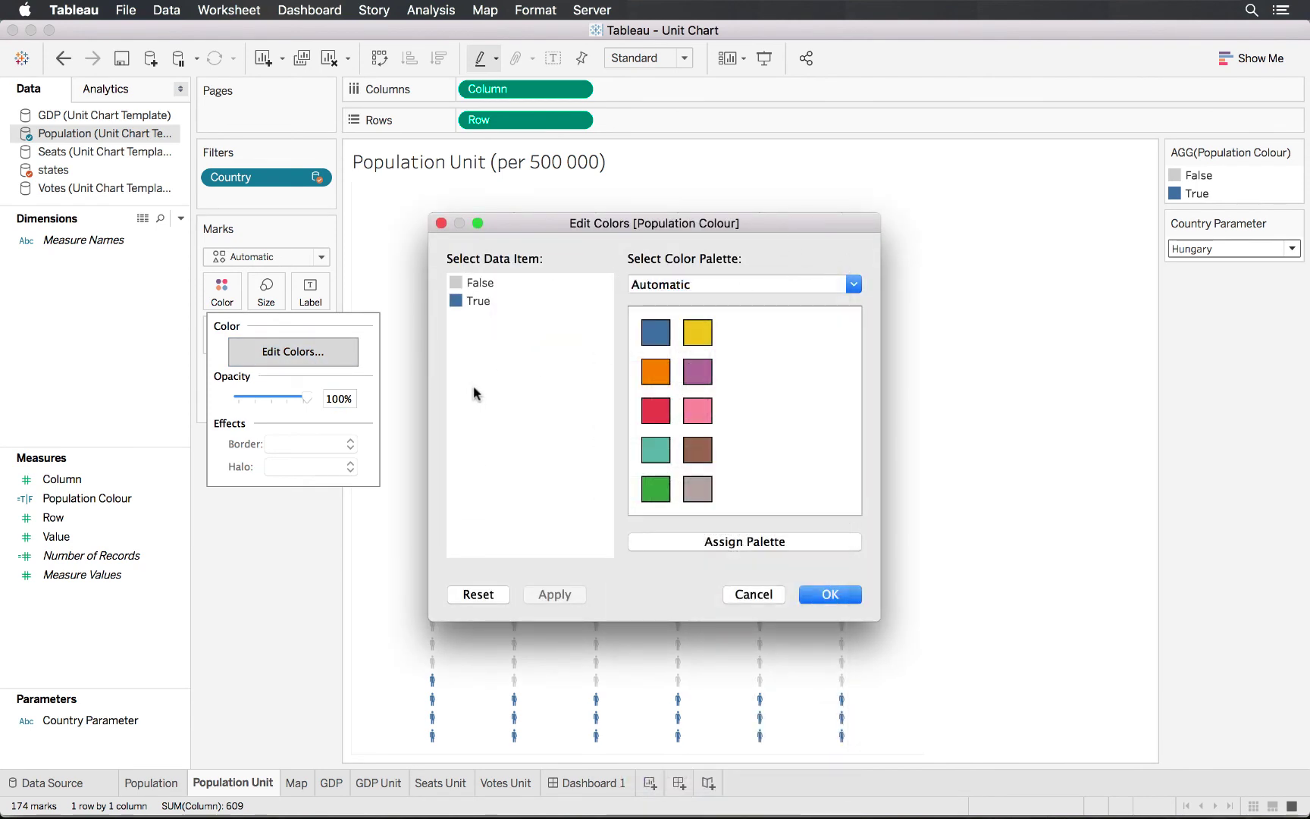
Step: Set the False item's colour to 100% white and apply it
double_click(456, 286)
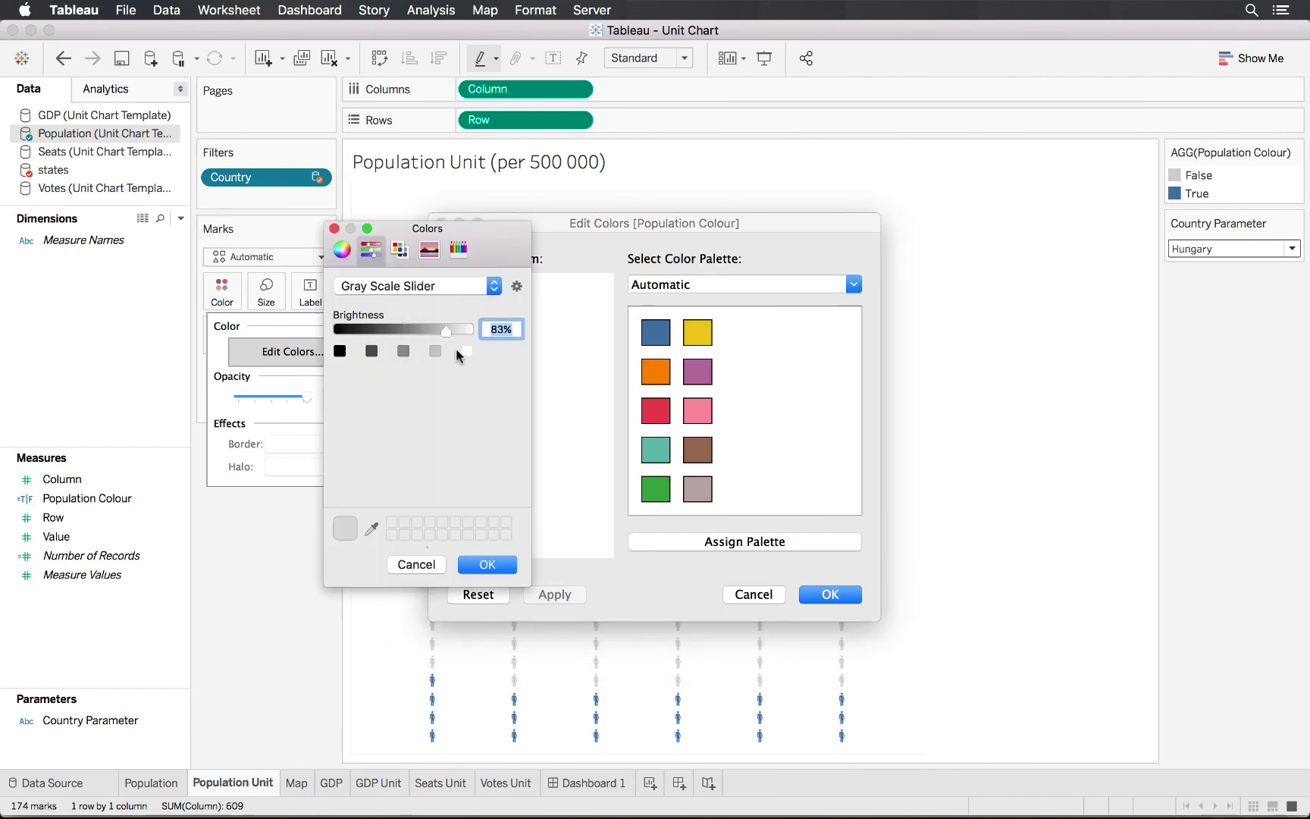
left_click(342, 249)
left_click(399, 249)
left_click(365, 491)
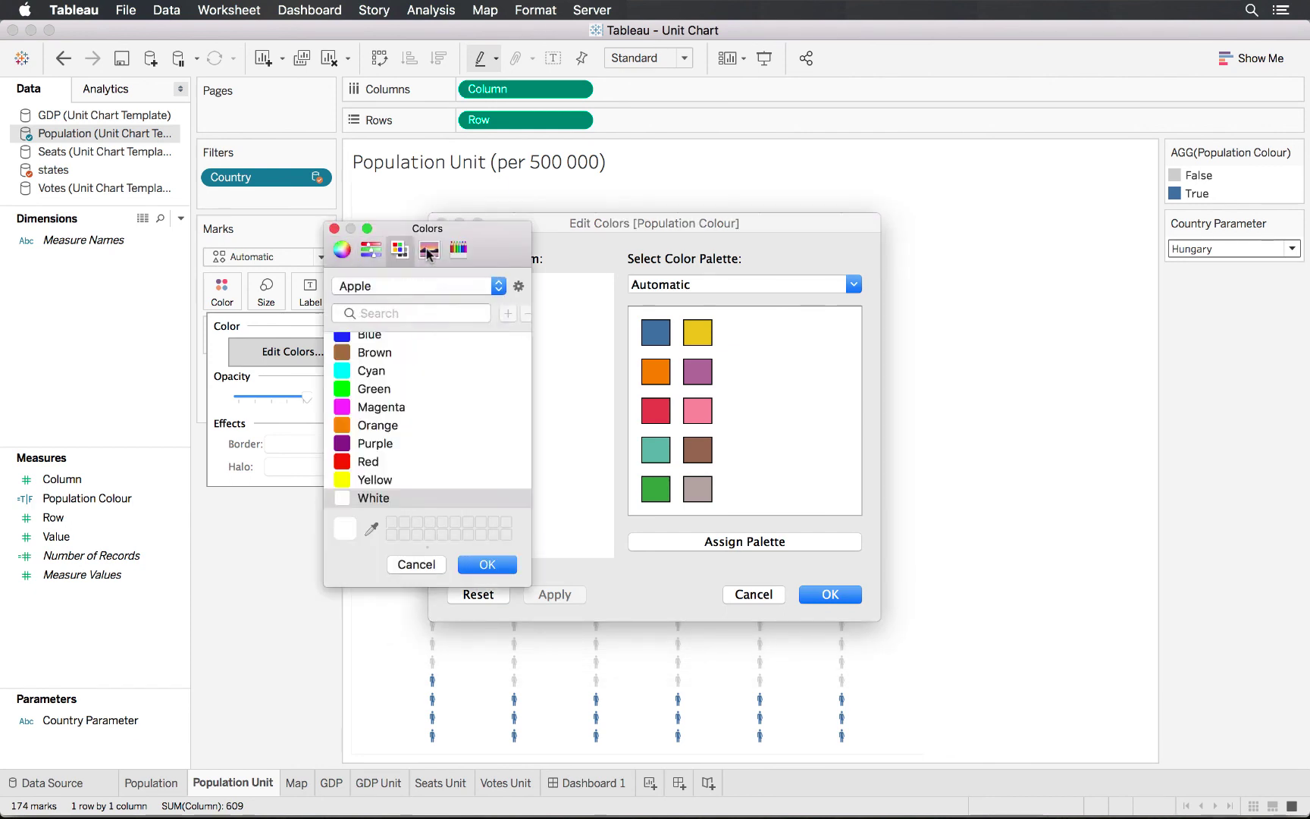
left_click(429, 250)
left_click(370, 249)
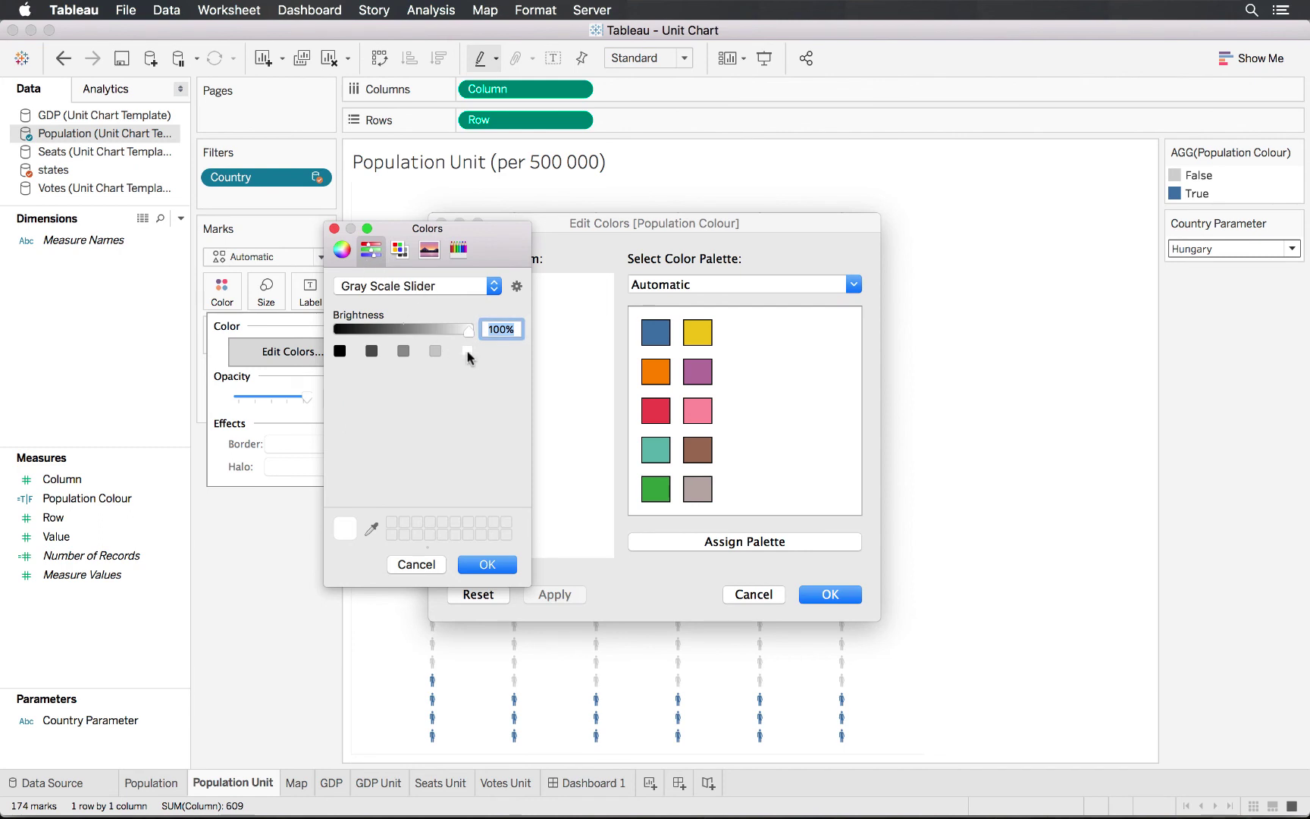
left_click(487, 565)
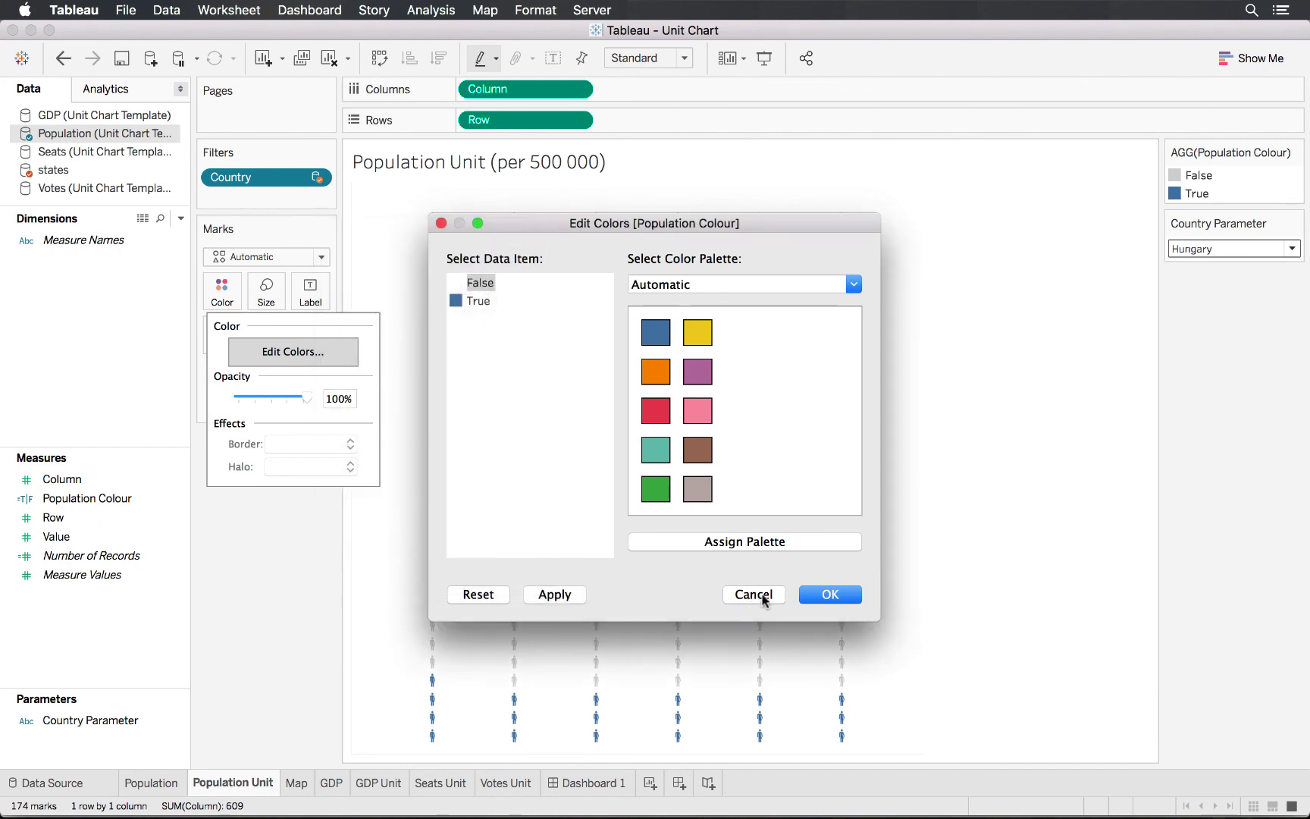
left_click(823, 595)
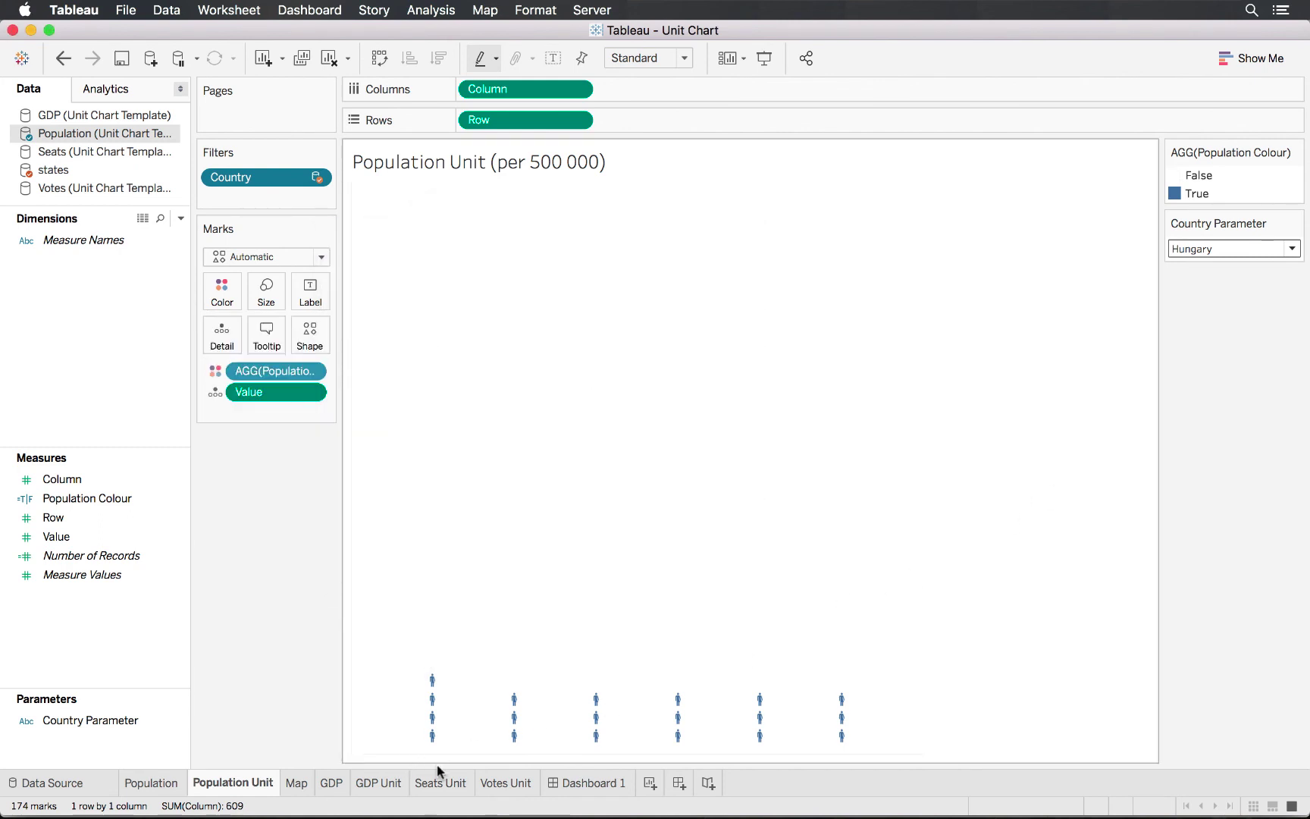
left_click(603, 786)
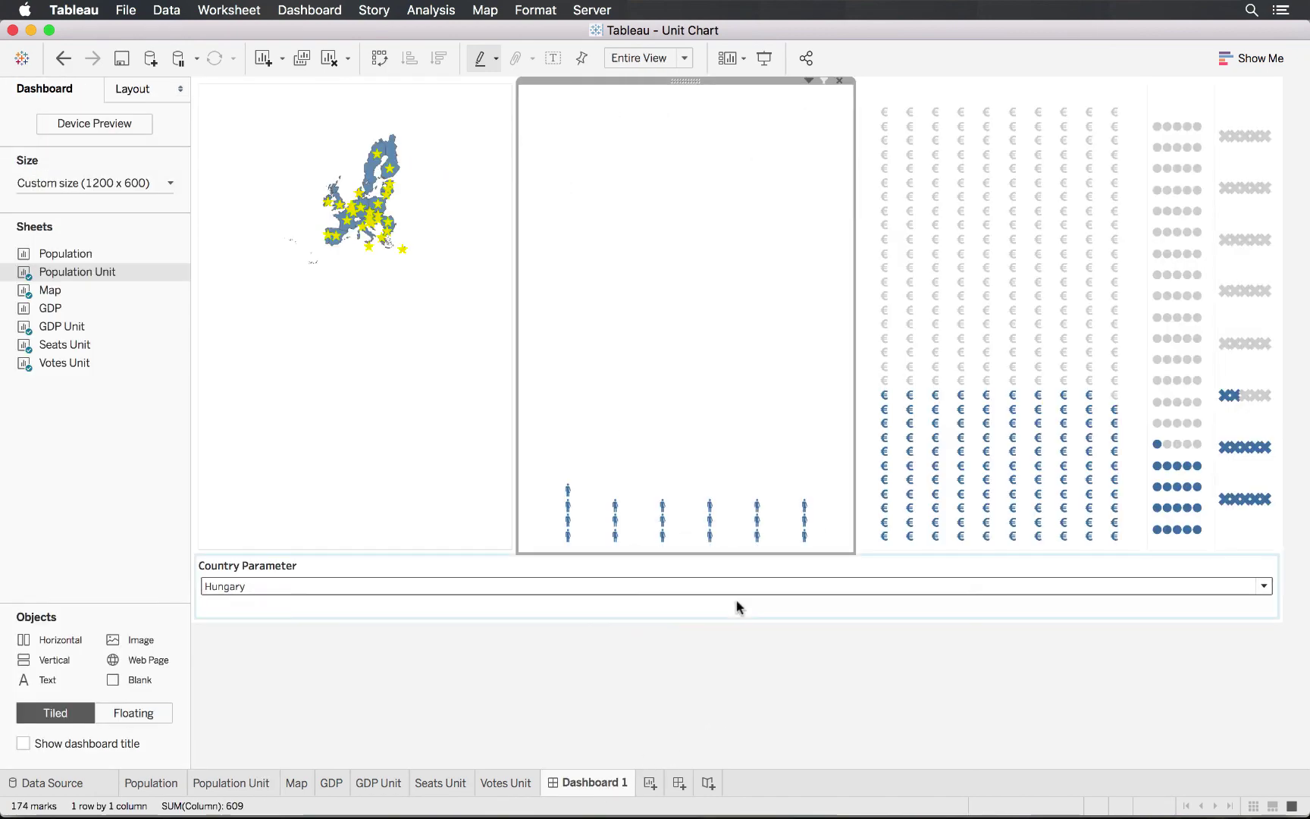
Step: Show Lithuania, then zoom and pan the map so all of Europe including Scandinavia shows
left_click(608, 588)
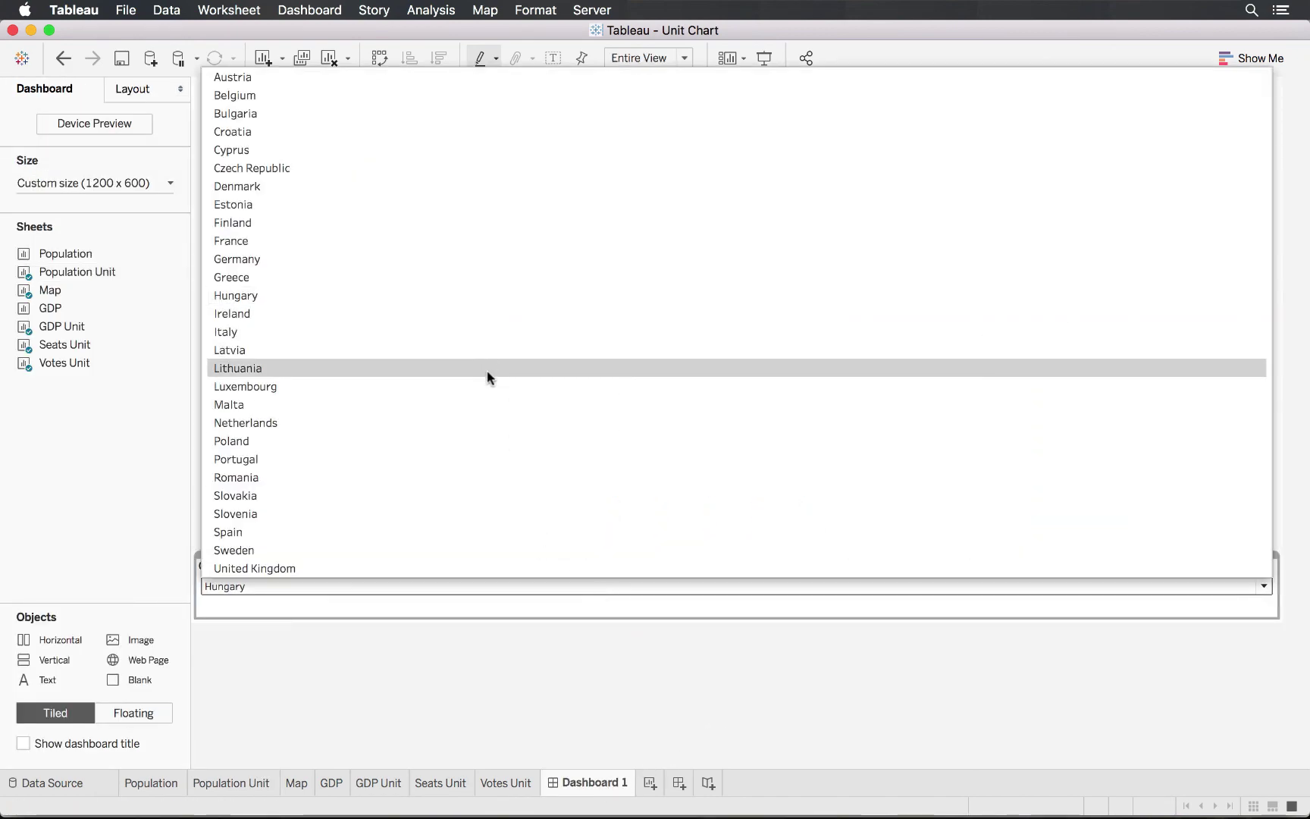
left_click(486, 369)
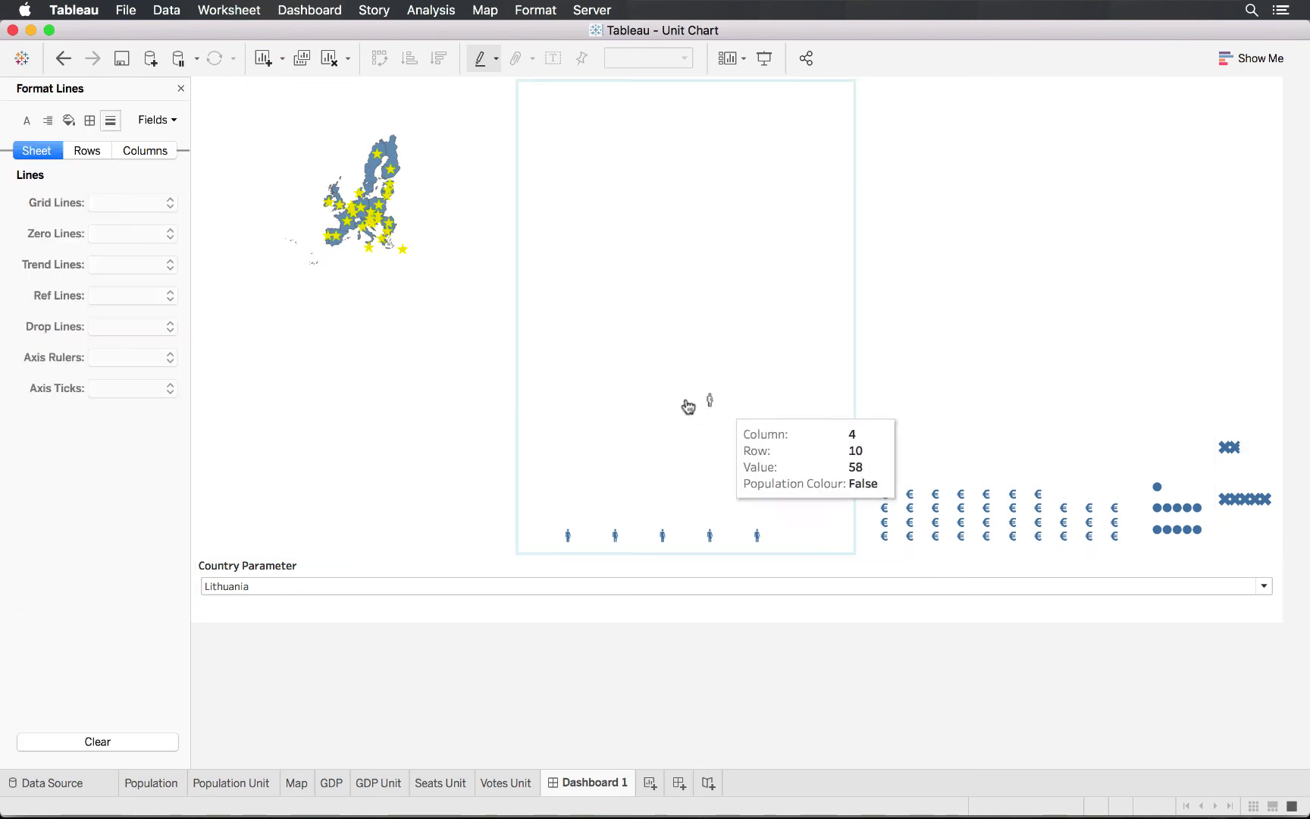
left_click(410, 371)
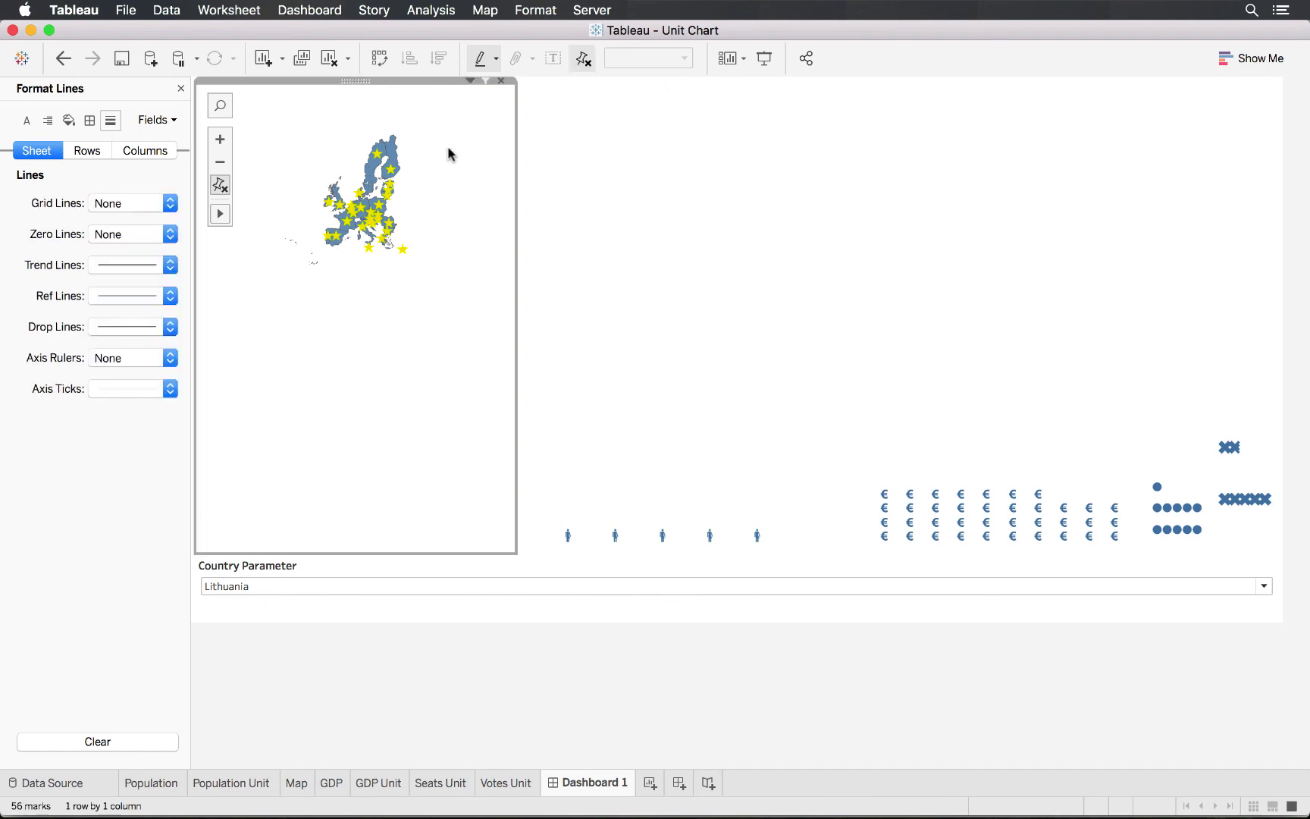
scroll(355, 319, "up", 2)
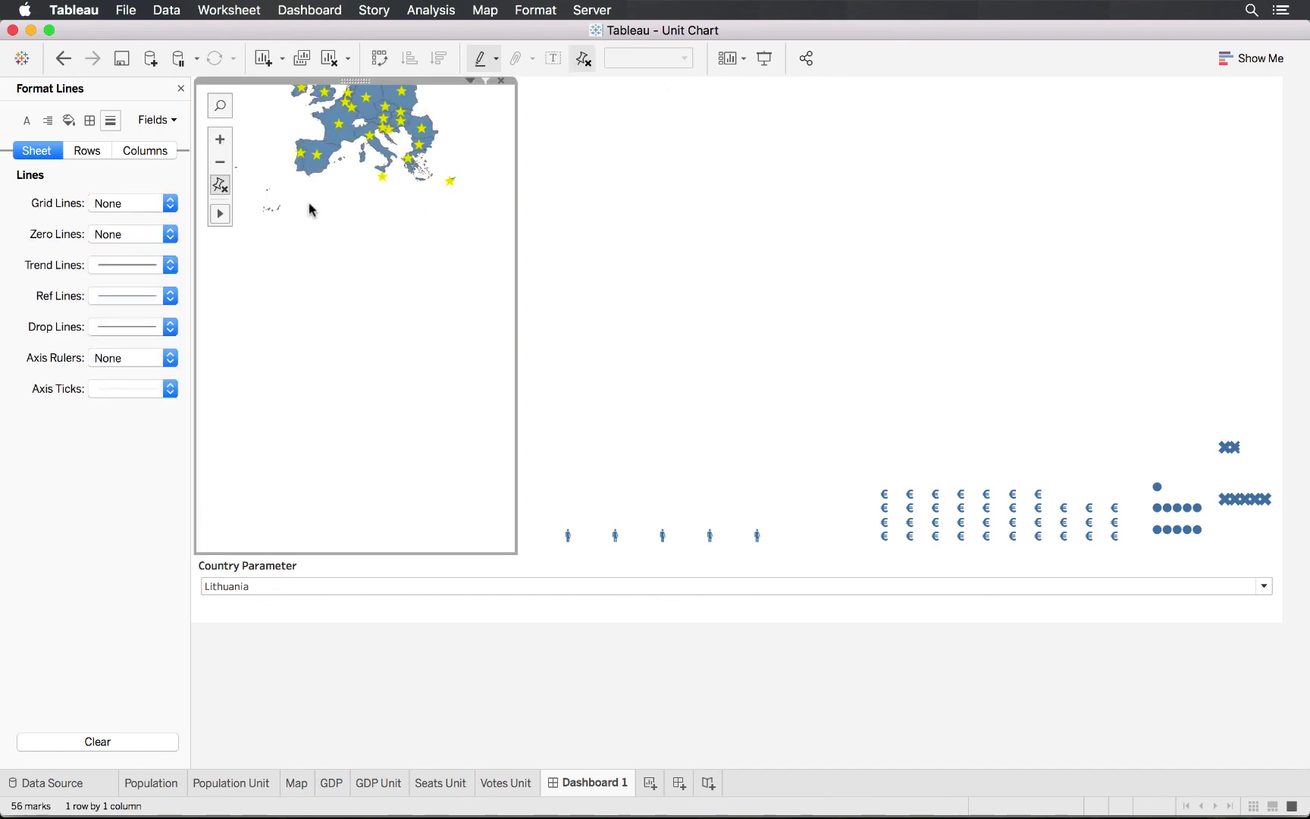
left_click_drag(309, 209, 320, 387)
left_click(221, 139)
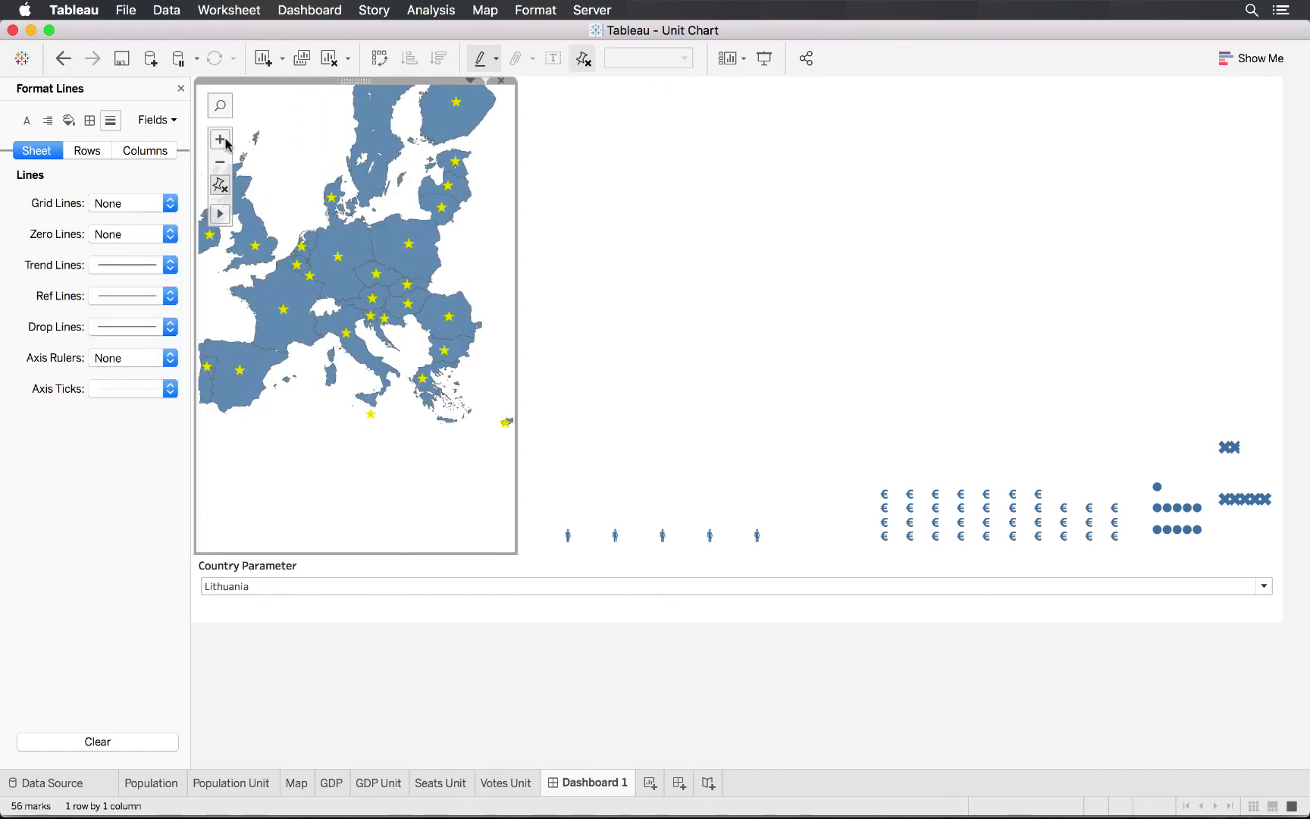
left_click_drag(355, 448, 402, 536)
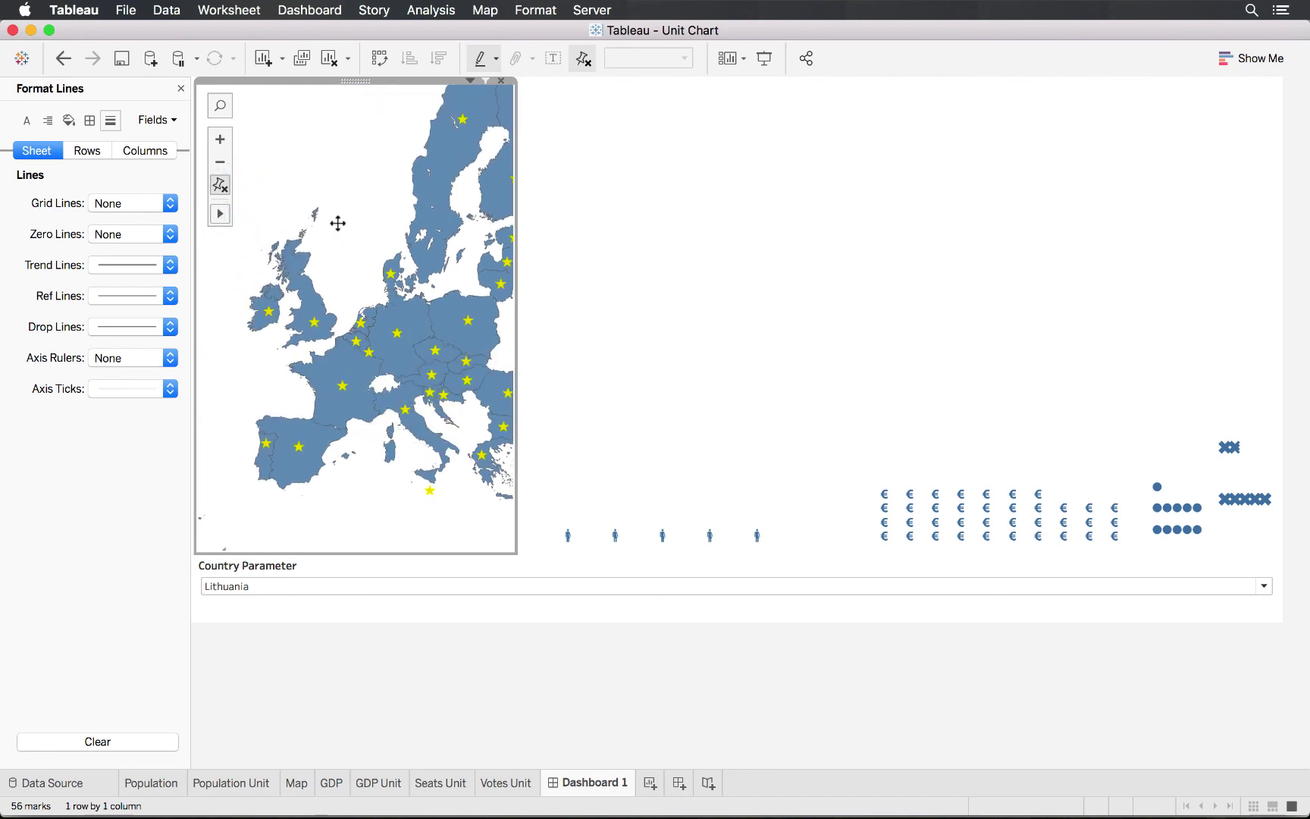
Step: Widen the map zone and widen the GDP chart by narrowing the population chart
left_click_drag(516, 239, 554, 239)
left_click(350, 196)
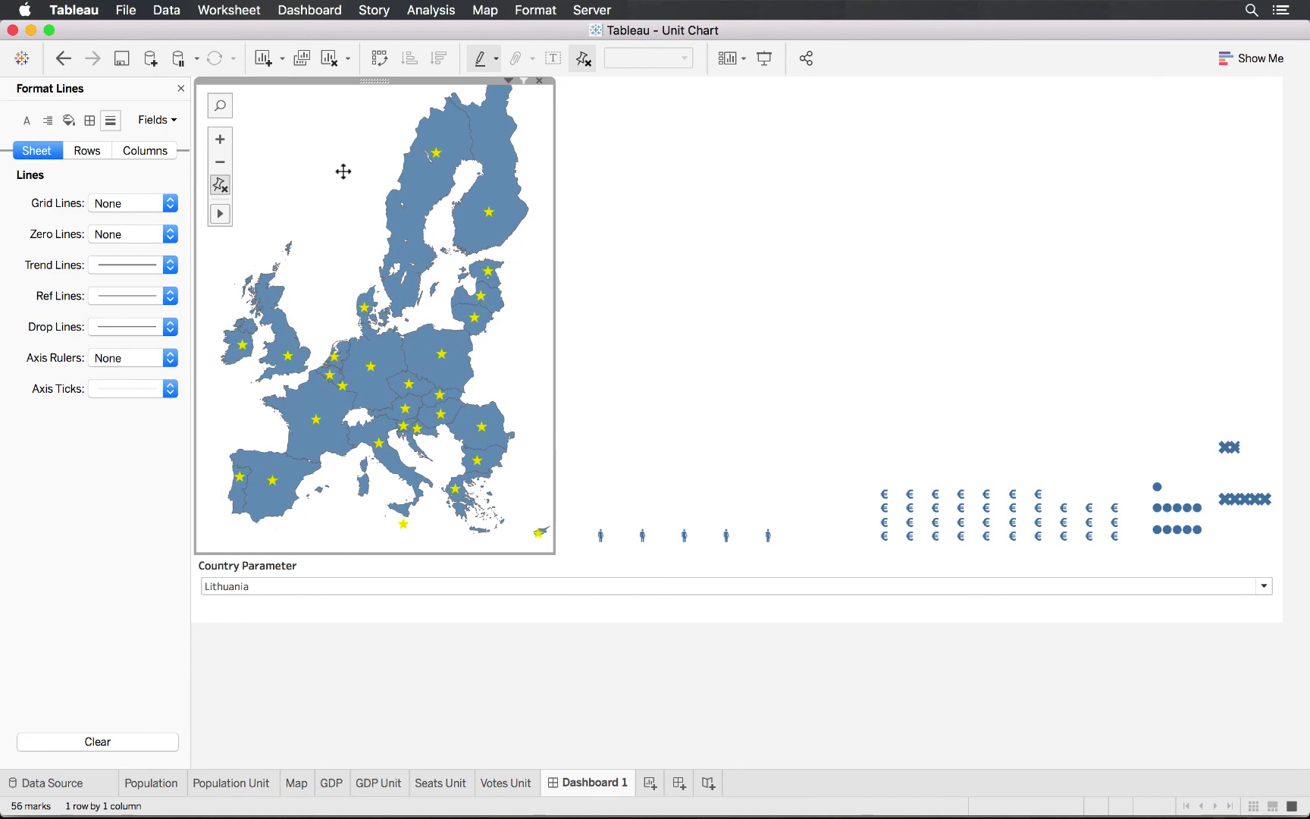
left_click_drag(848, 374, 796, 375)
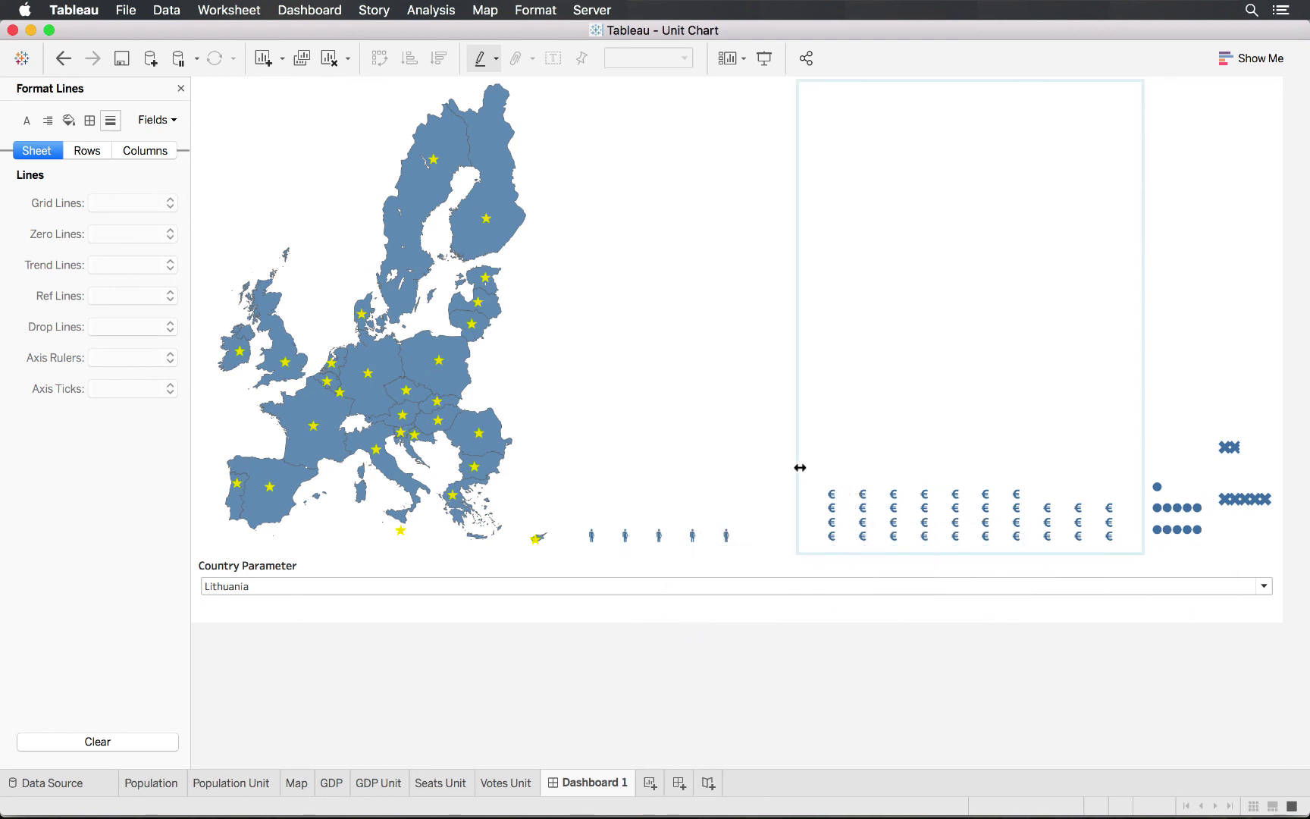
Step: Pick Germany, then drag dividers to narrow the GDP and Seats charts and widen Votes
left_click_drag(800, 468, 760, 472)
left_click(438, 587)
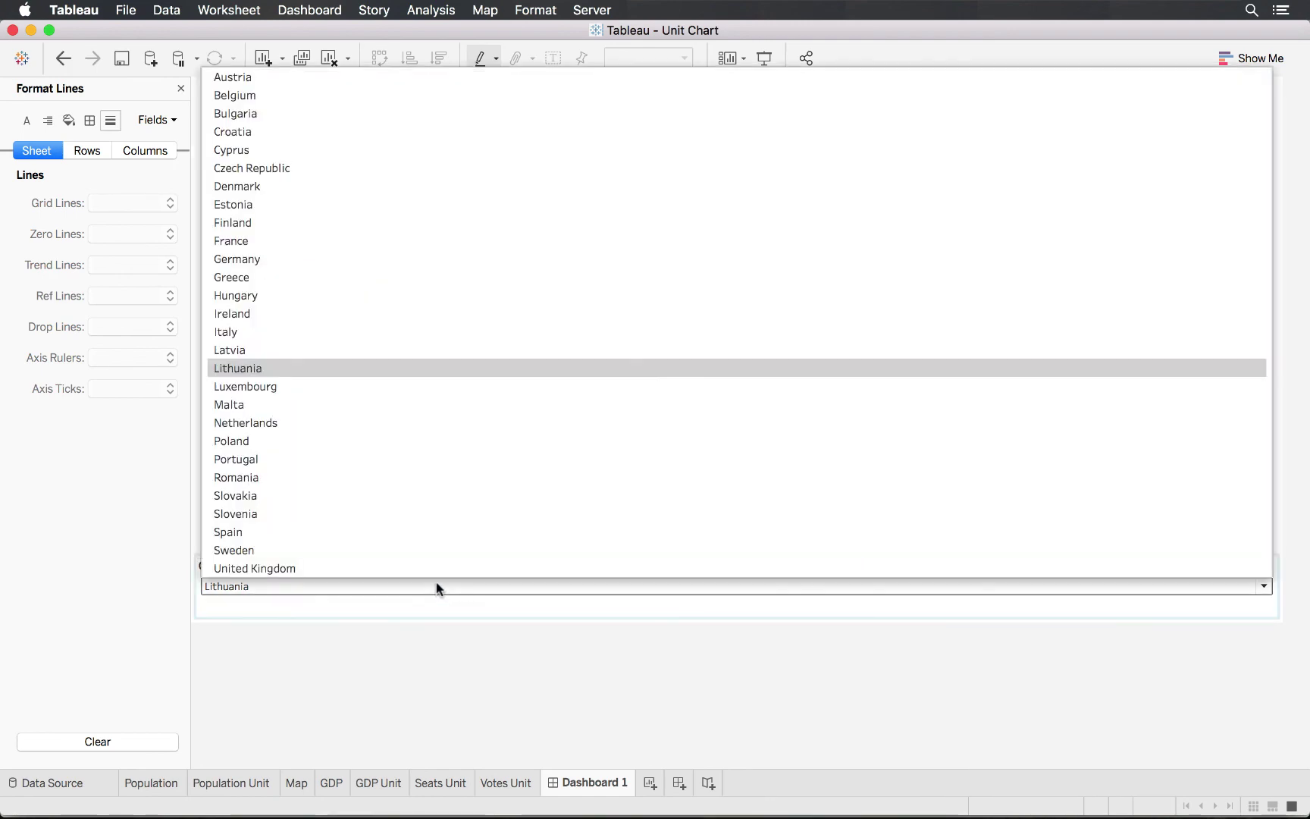
left_click(382, 259)
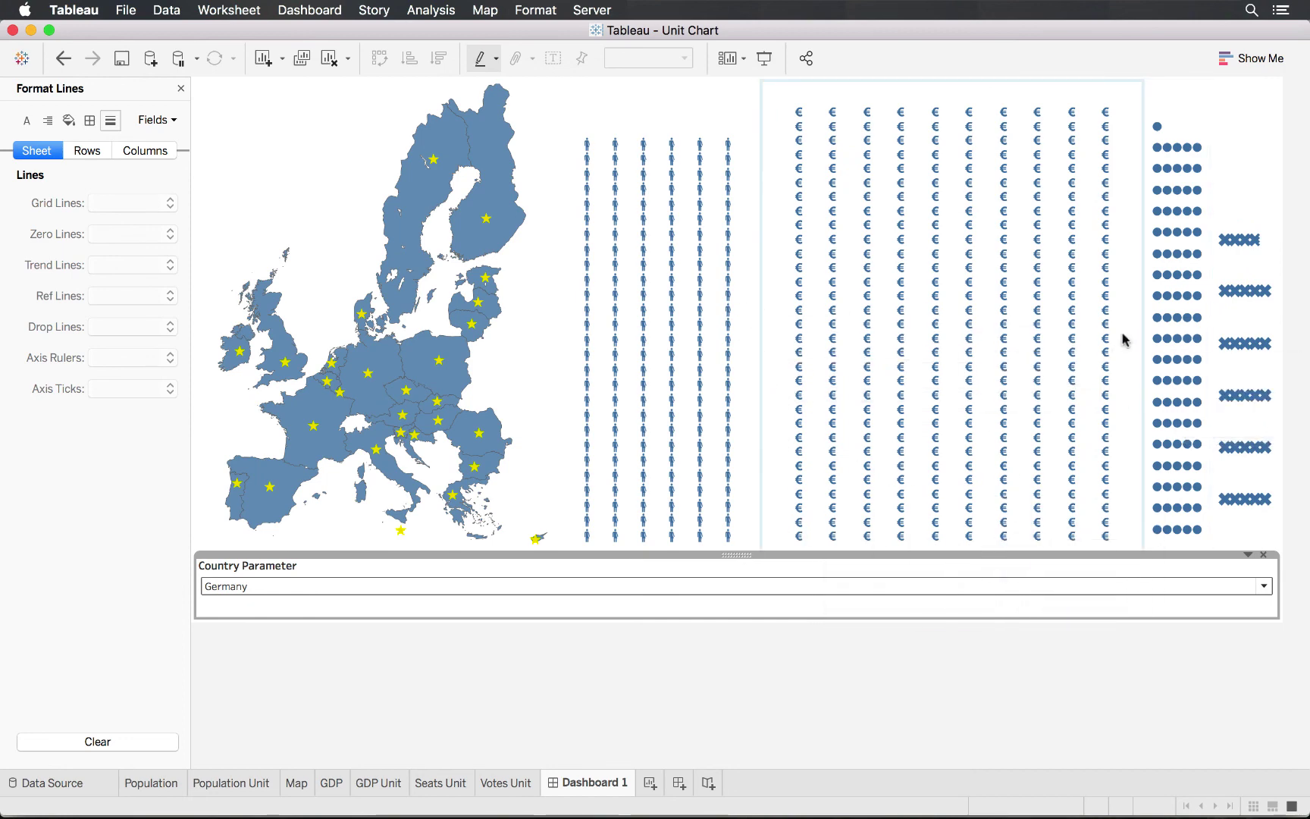
left_click_drag(1140, 333, 1108, 335)
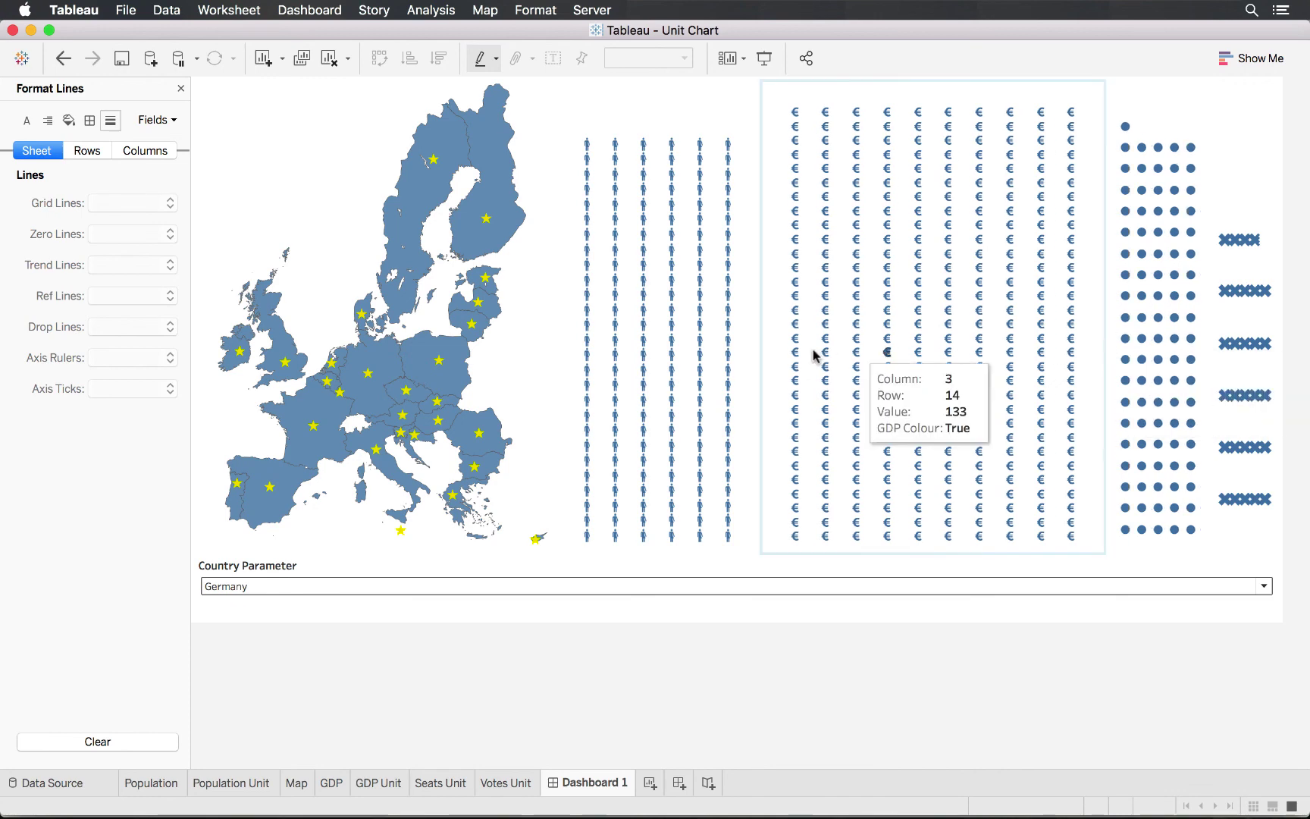
left_click_drag(757, 351, 737, 356)
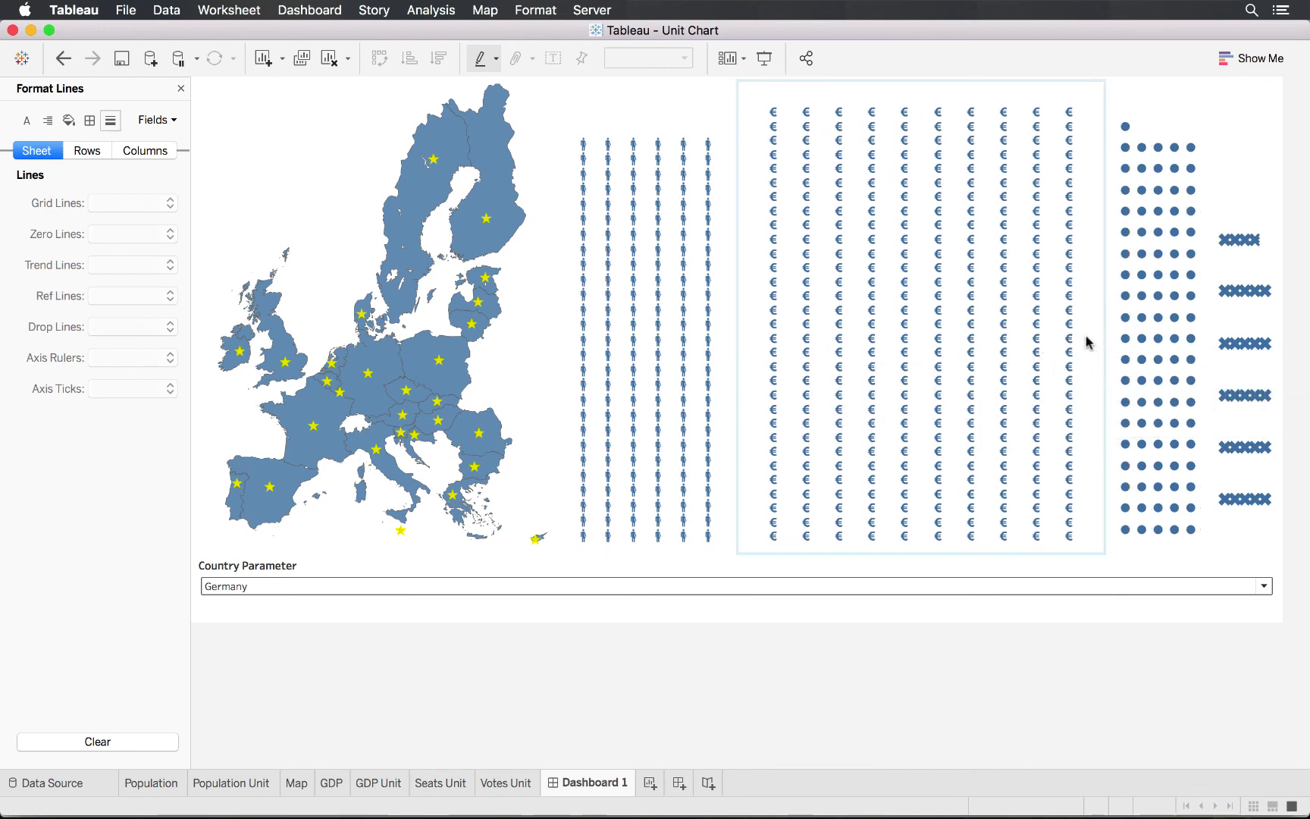
left_click_drag(1101, 333, 1059, 336)
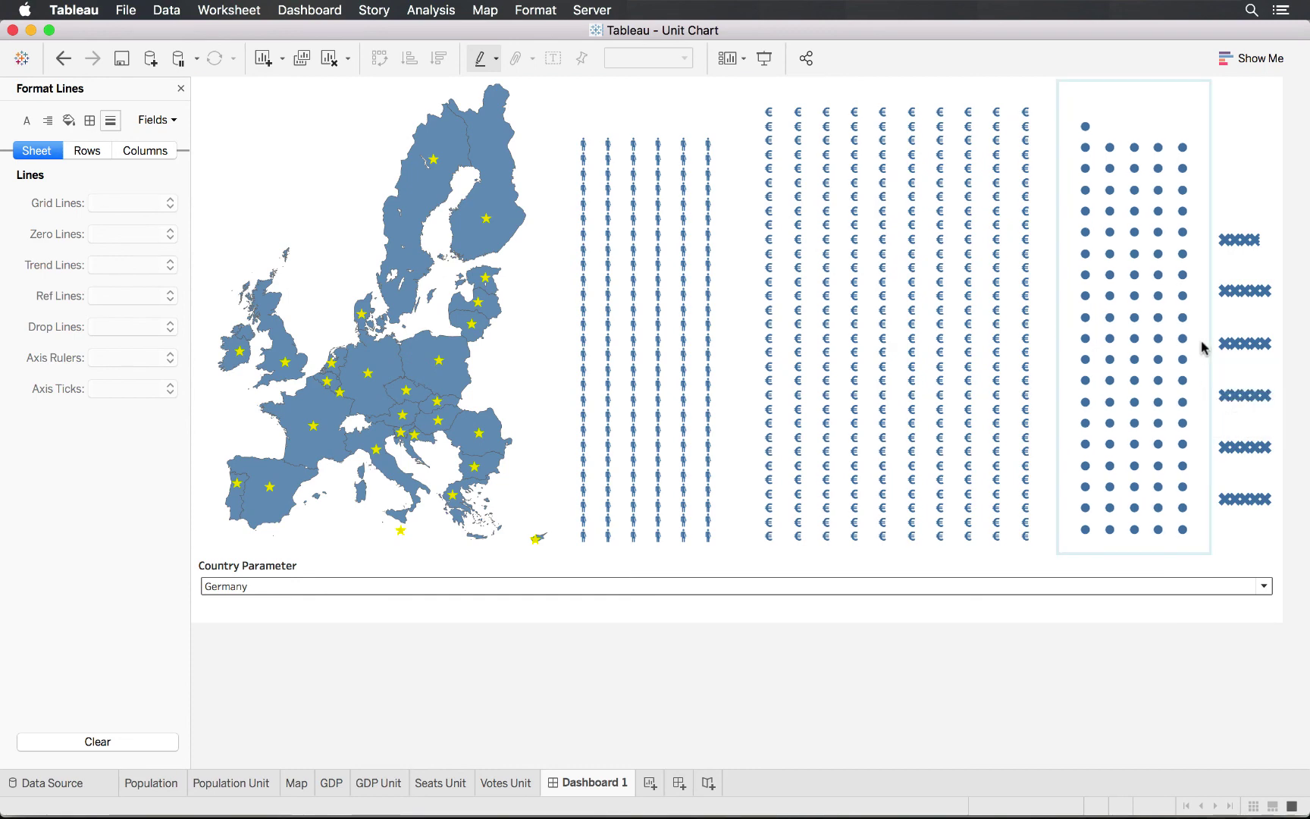
left_click_drag(1208, 342, 1173, 351)
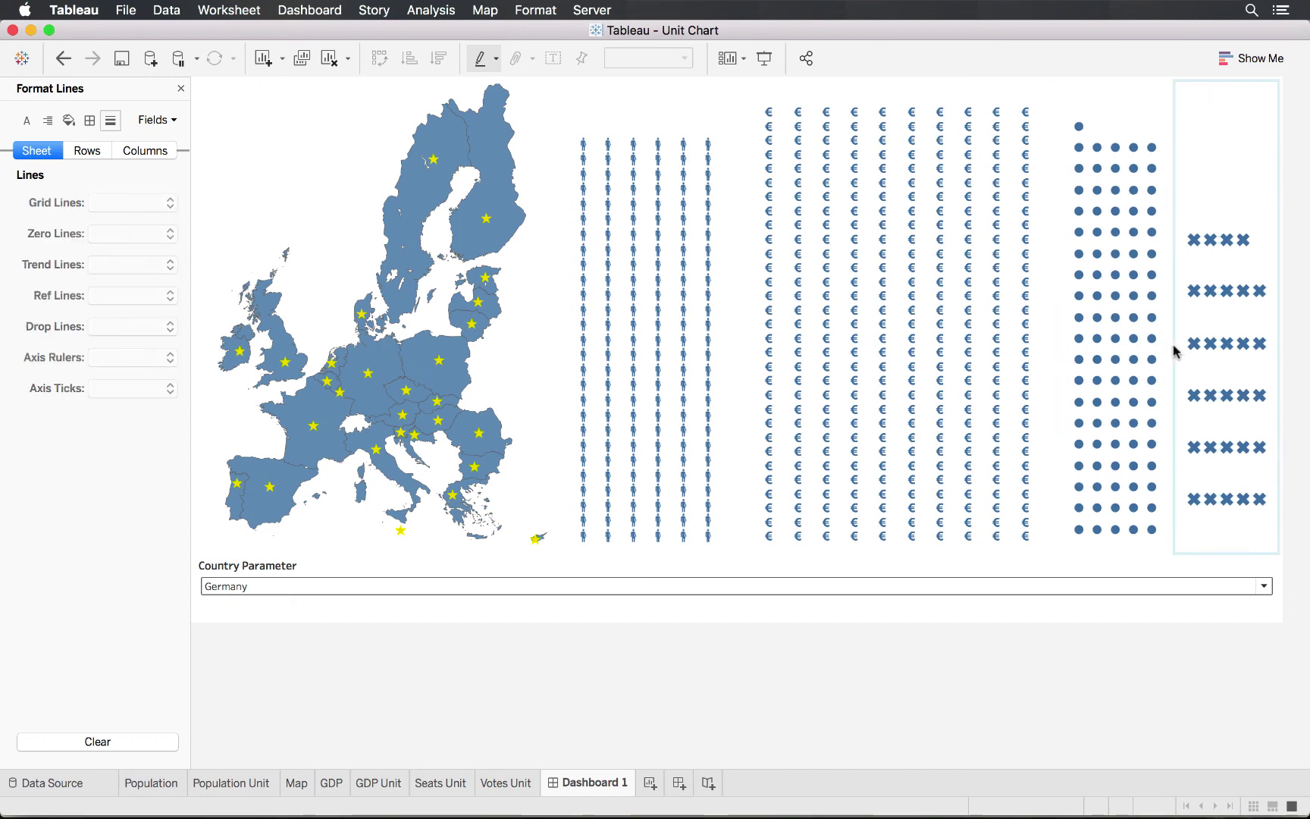
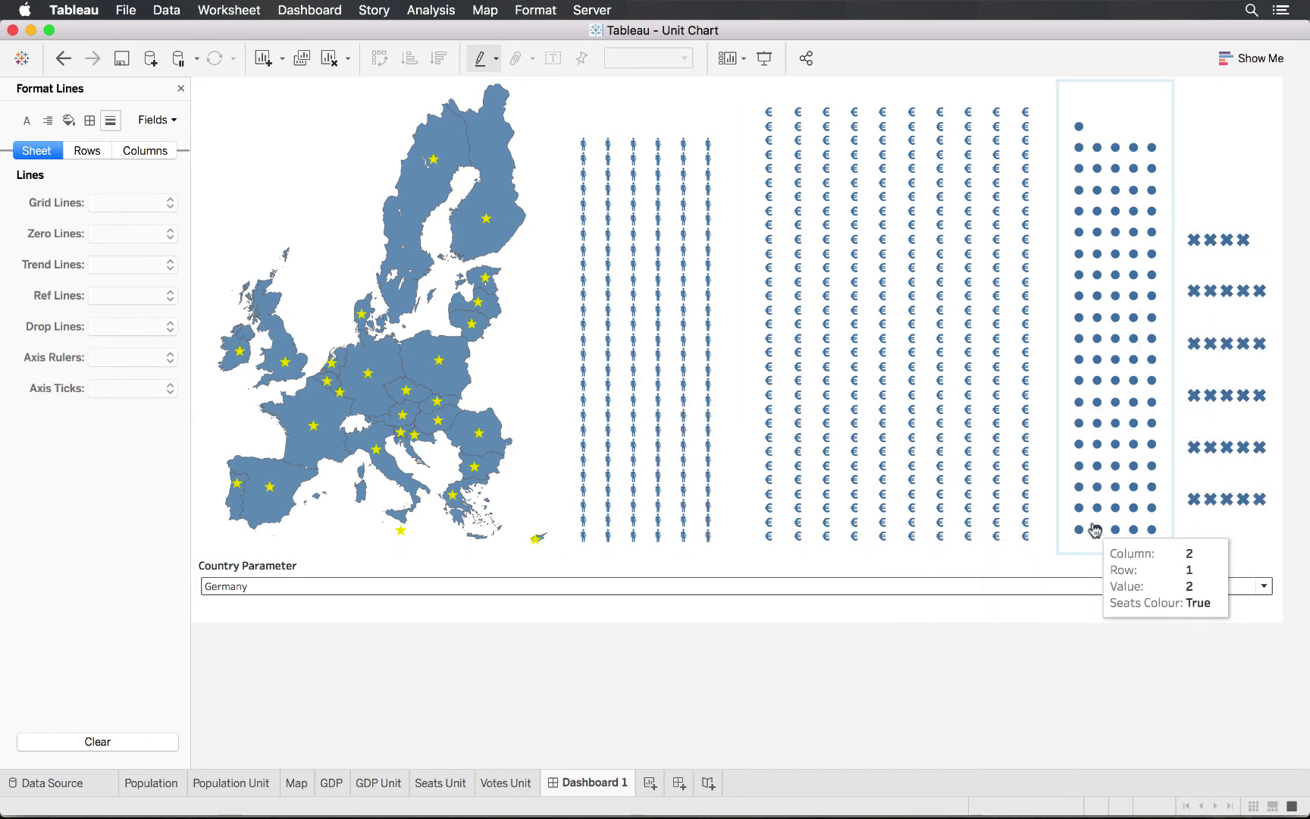
Step: Close the line formatting pane and add resized blank spacers above the Seats and Votes charts
left_click(180, 89)
left_click_drag(115, 680, 1114, 144)
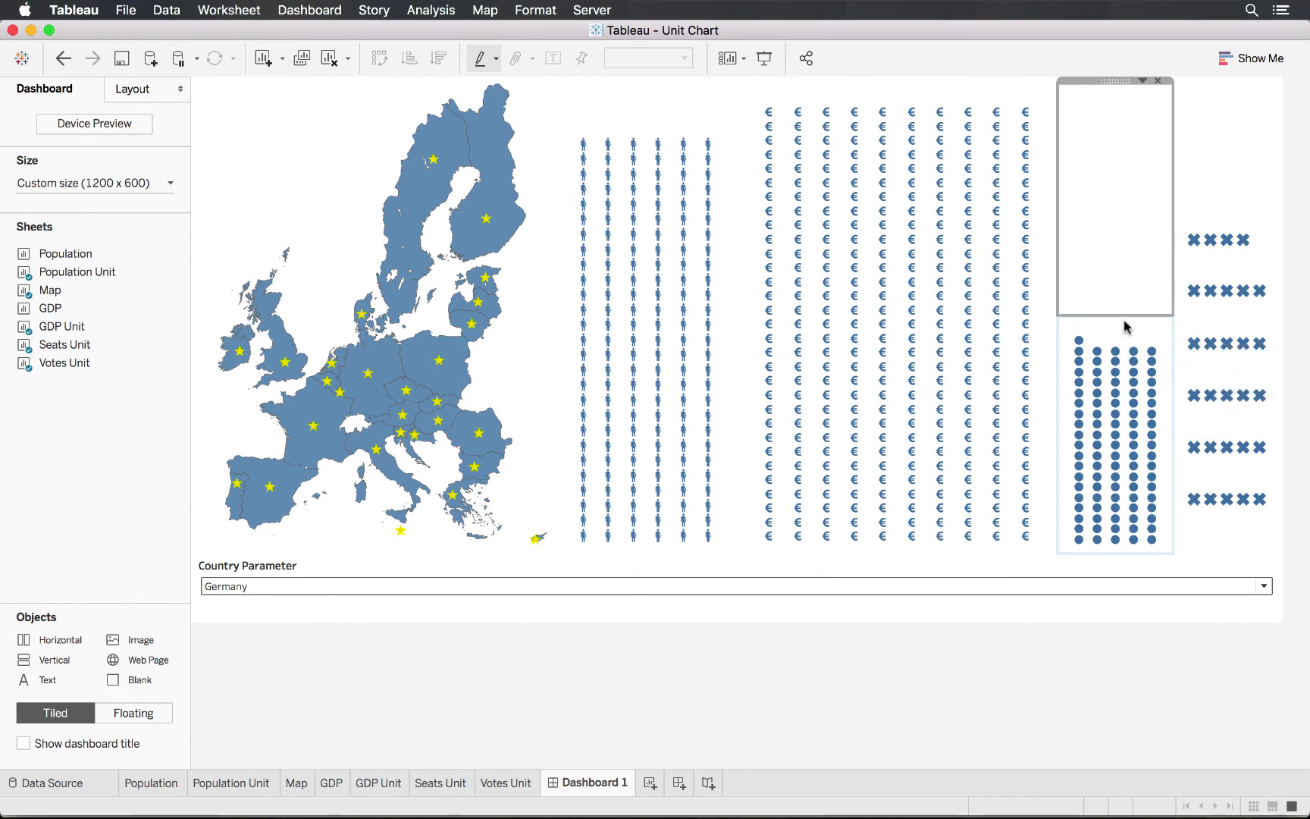
left_click_drag(1125, 316, 1130, 229)
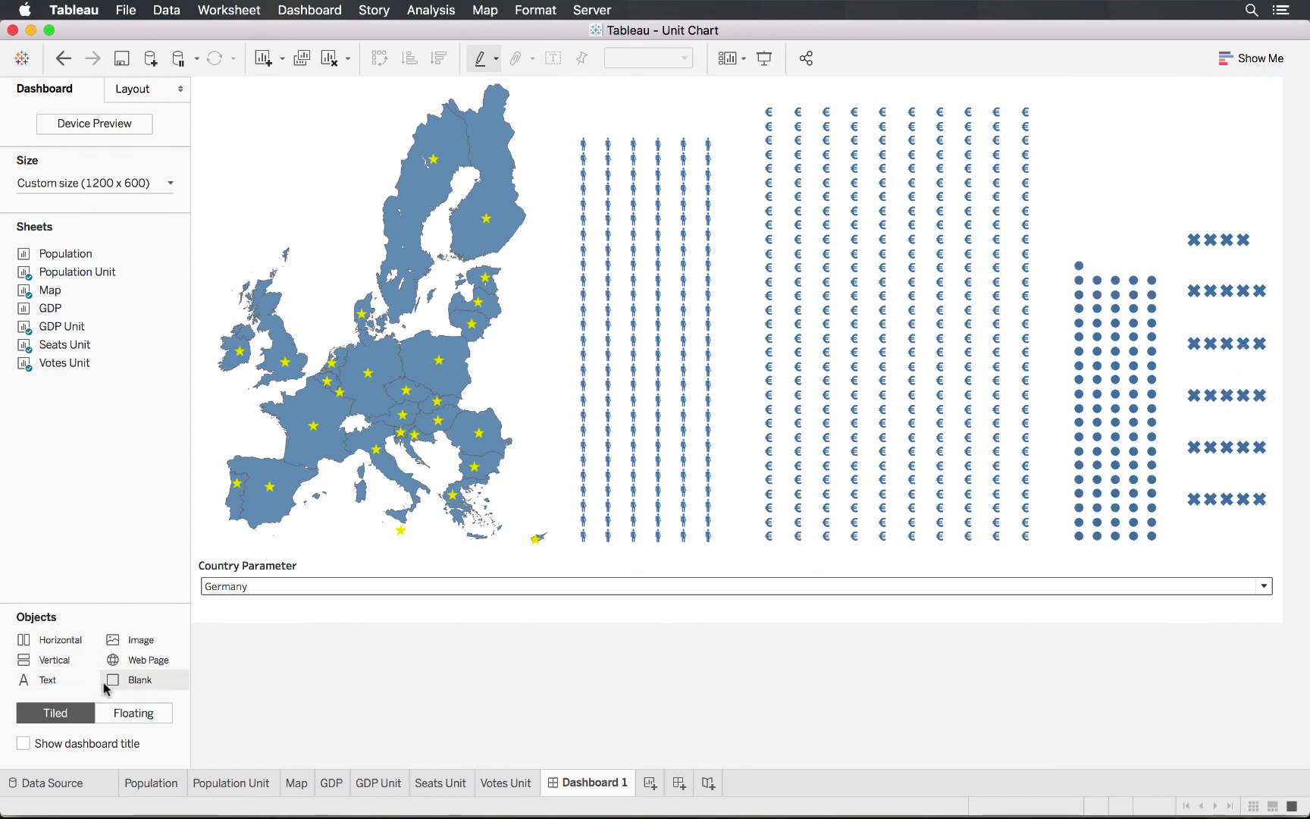
left_click_drag(107, 680, 1208, 207)
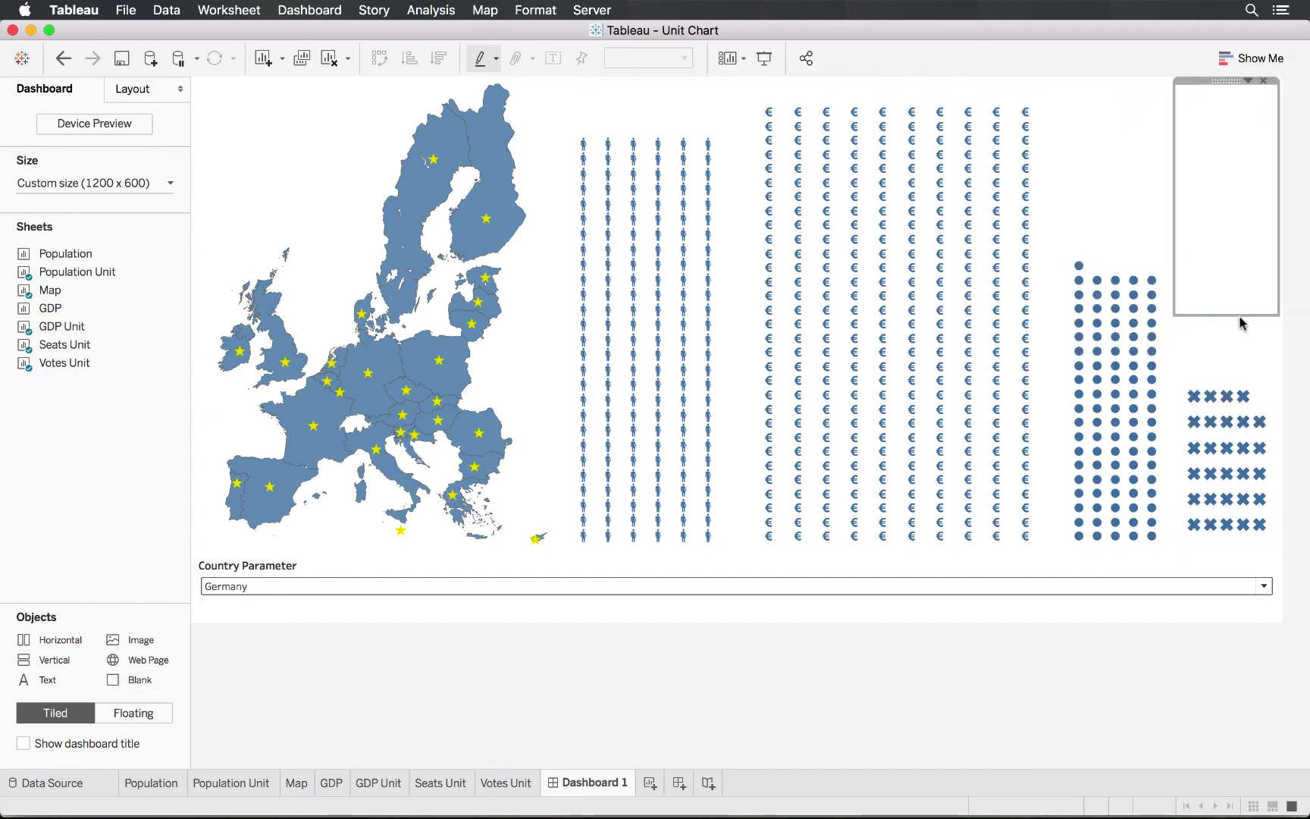
left_click_drag(1247, 316, 1229, 378)
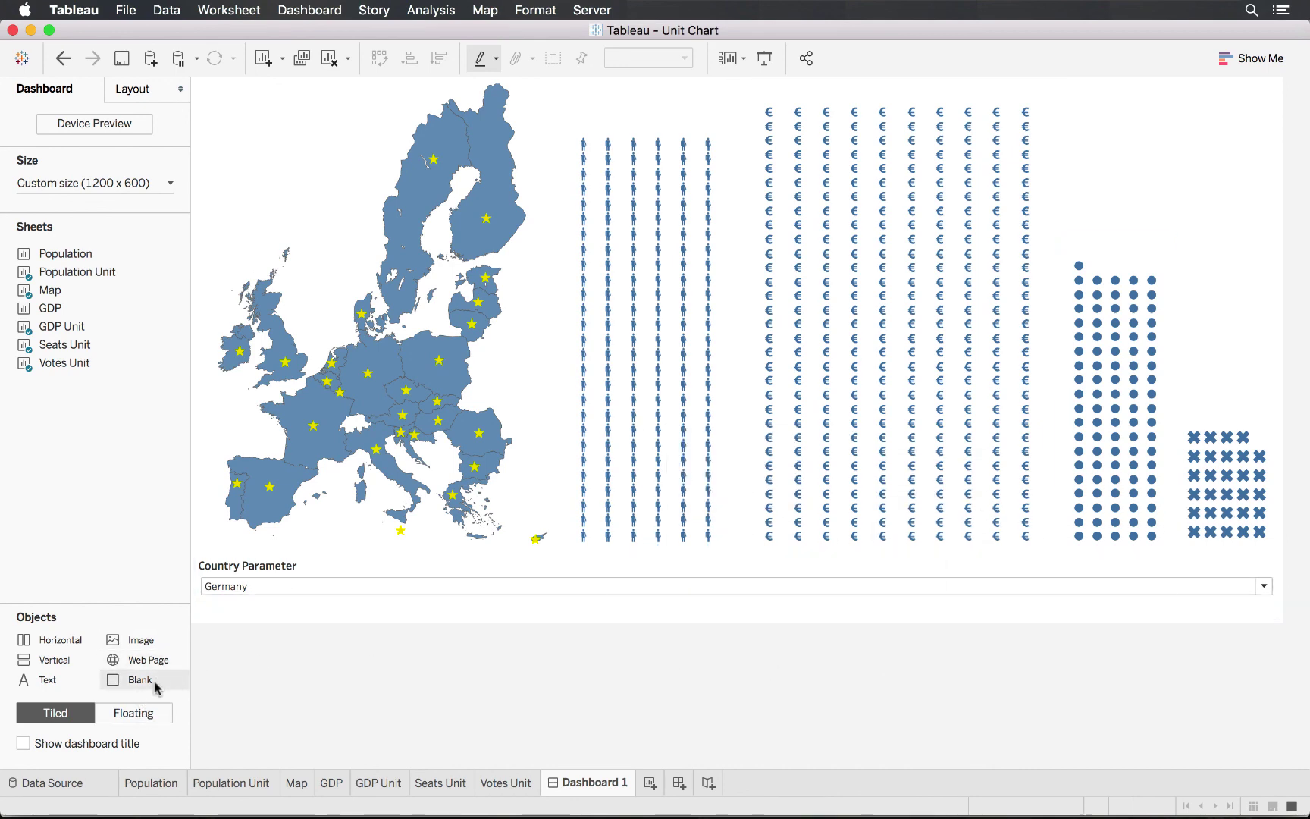
Step: Shift the parameter control right with a blank spacer and retitle it 'Country'
left_click_drag(144, 686, 243, 596)
left_click_drag(678, 588, 556, 588)
left_click(849, 703)
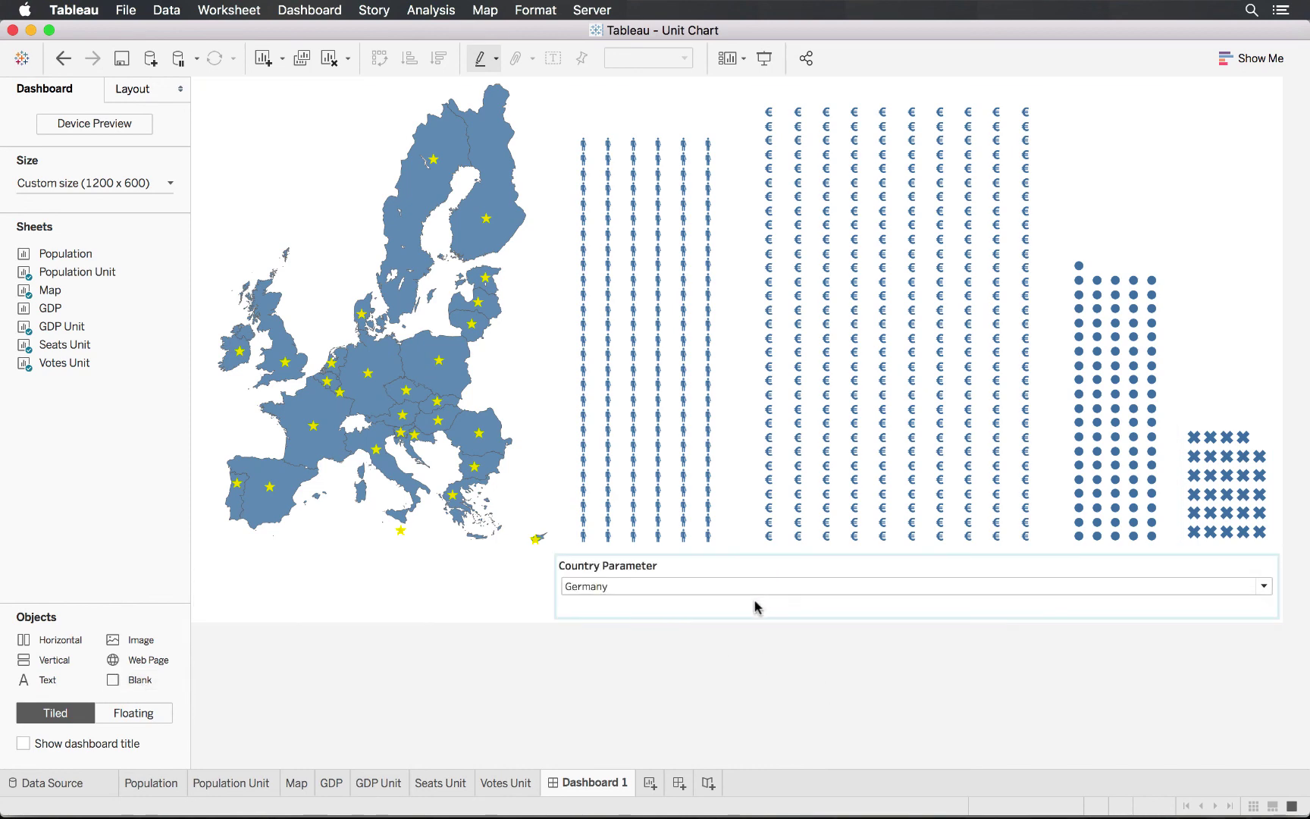
double_click(642, 572)
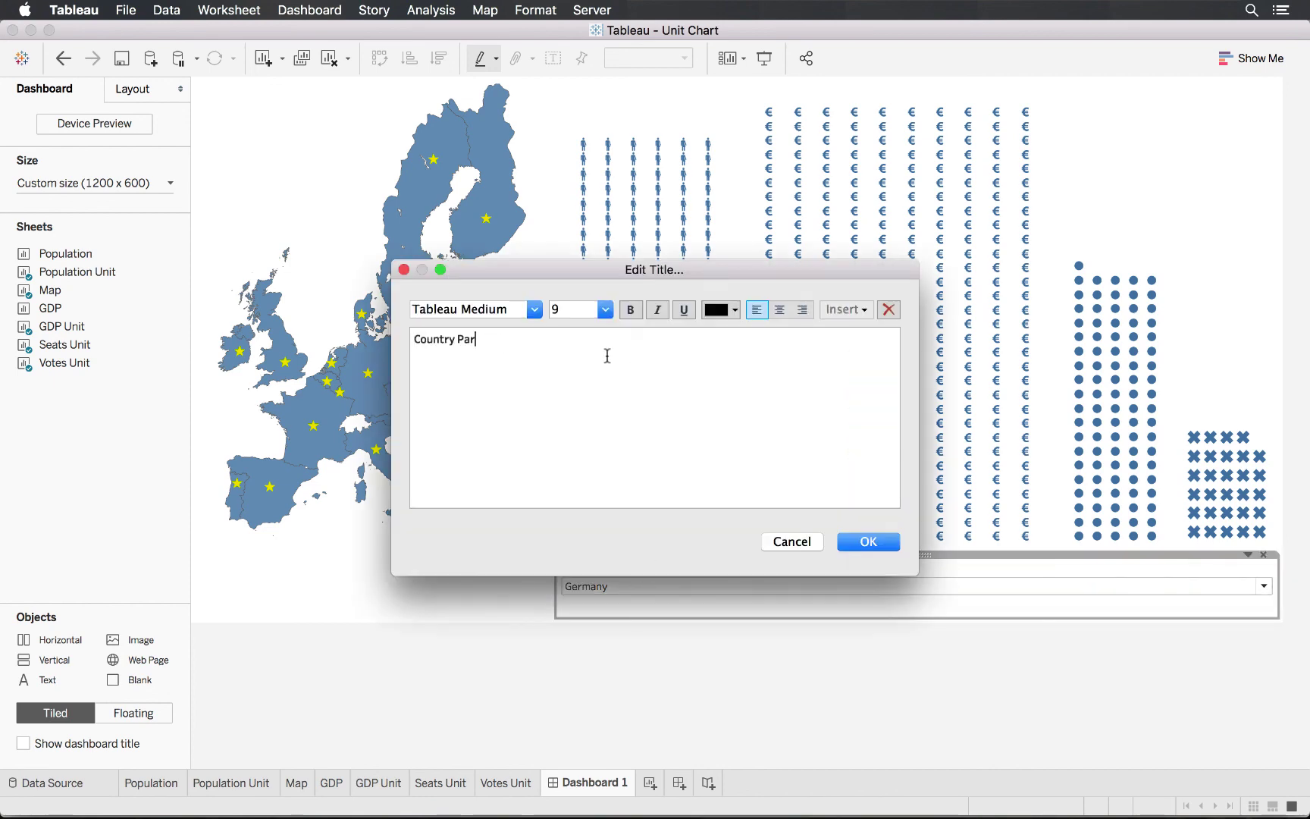
left_click(867, 541)
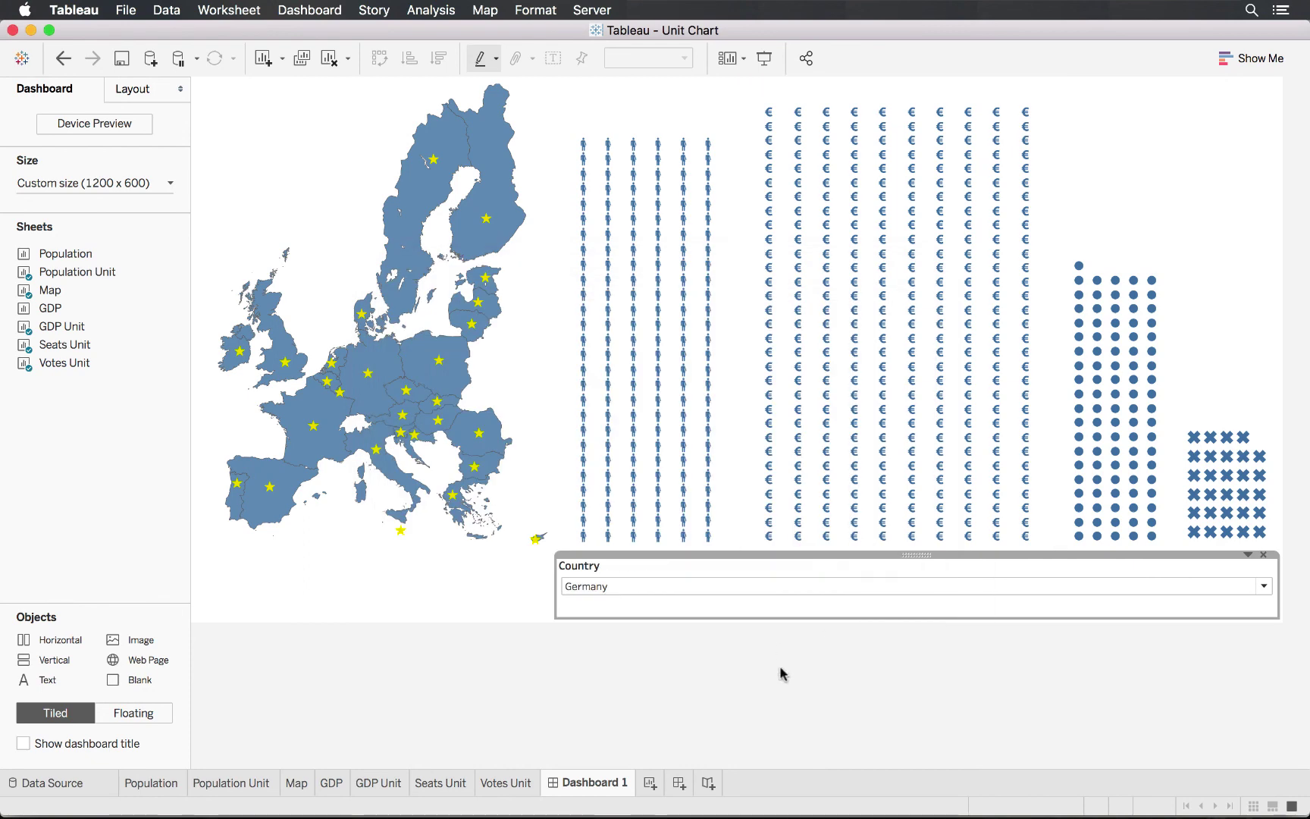
Step: Add a centred text label under the Population chart with 'Population' at 14 pt
left_click_drag(78, 679, 663, 523)
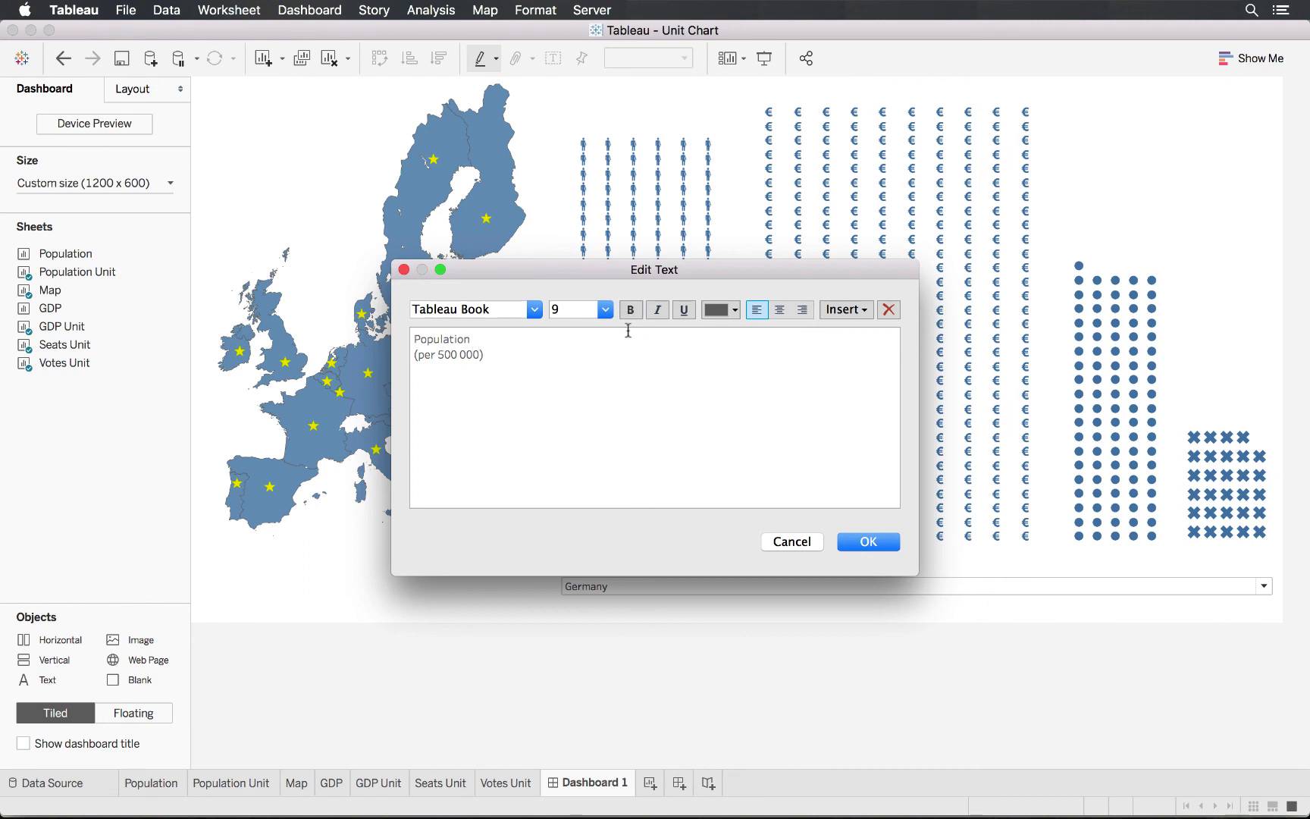
key("super+a")
left_click(779, 309)
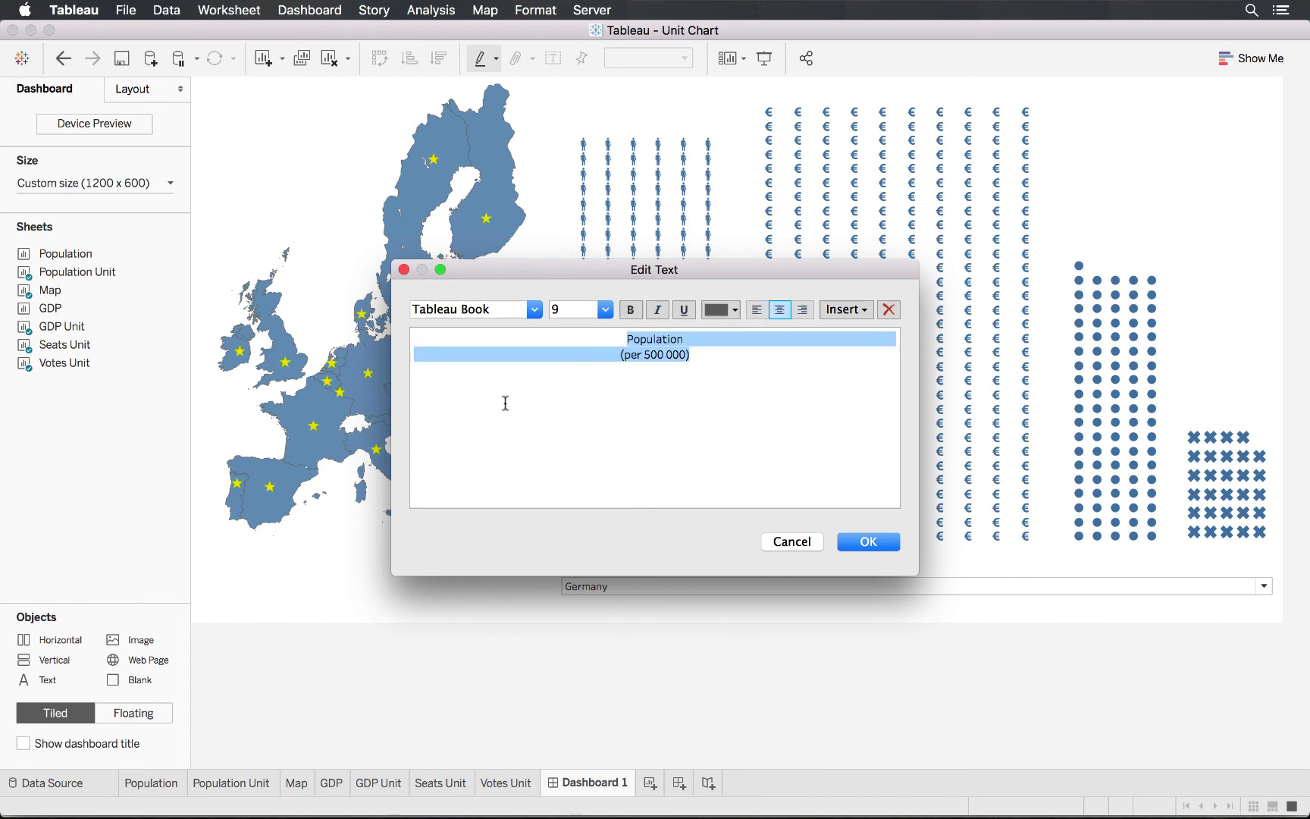
left_click(648, 353)
double_click(673, 343)
left_click(605, 309)
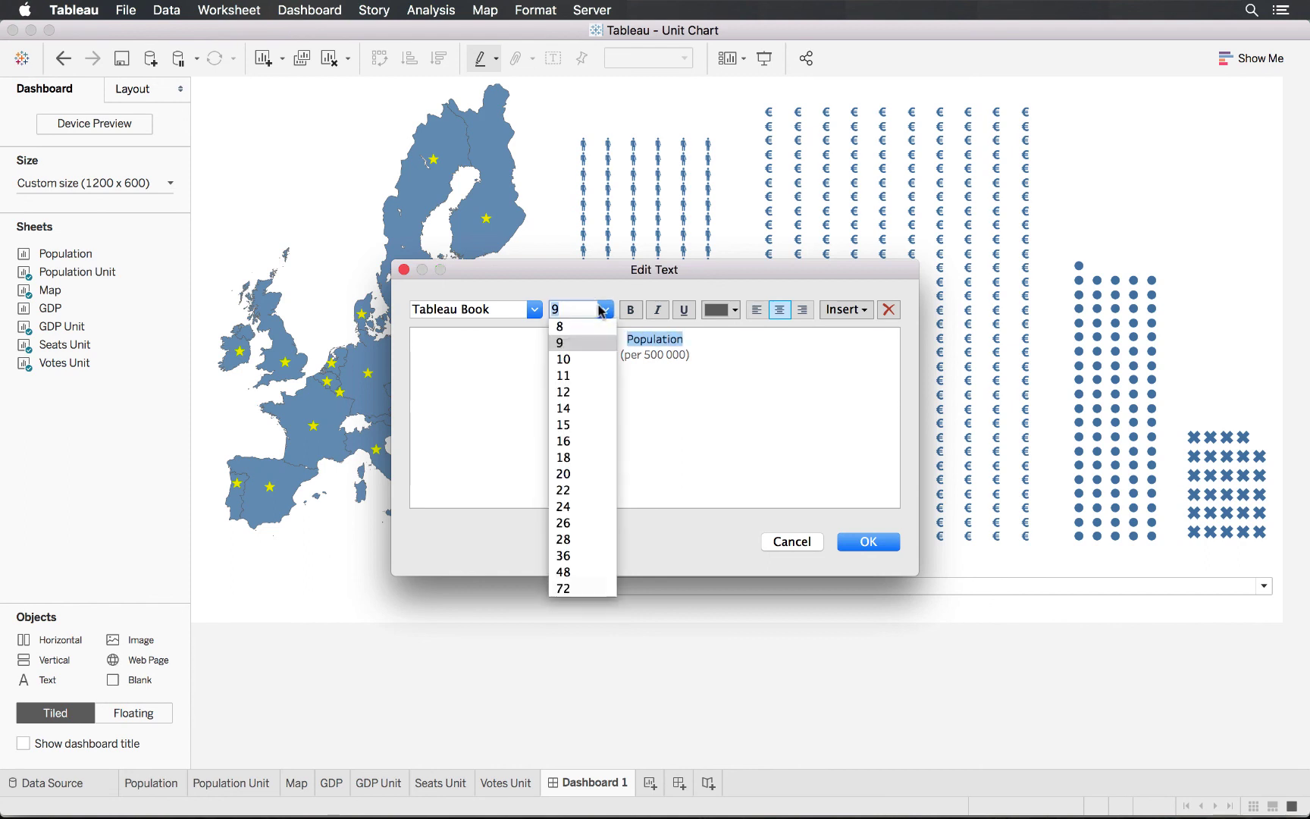
left_click(587, 410)
left_click(710, 366)
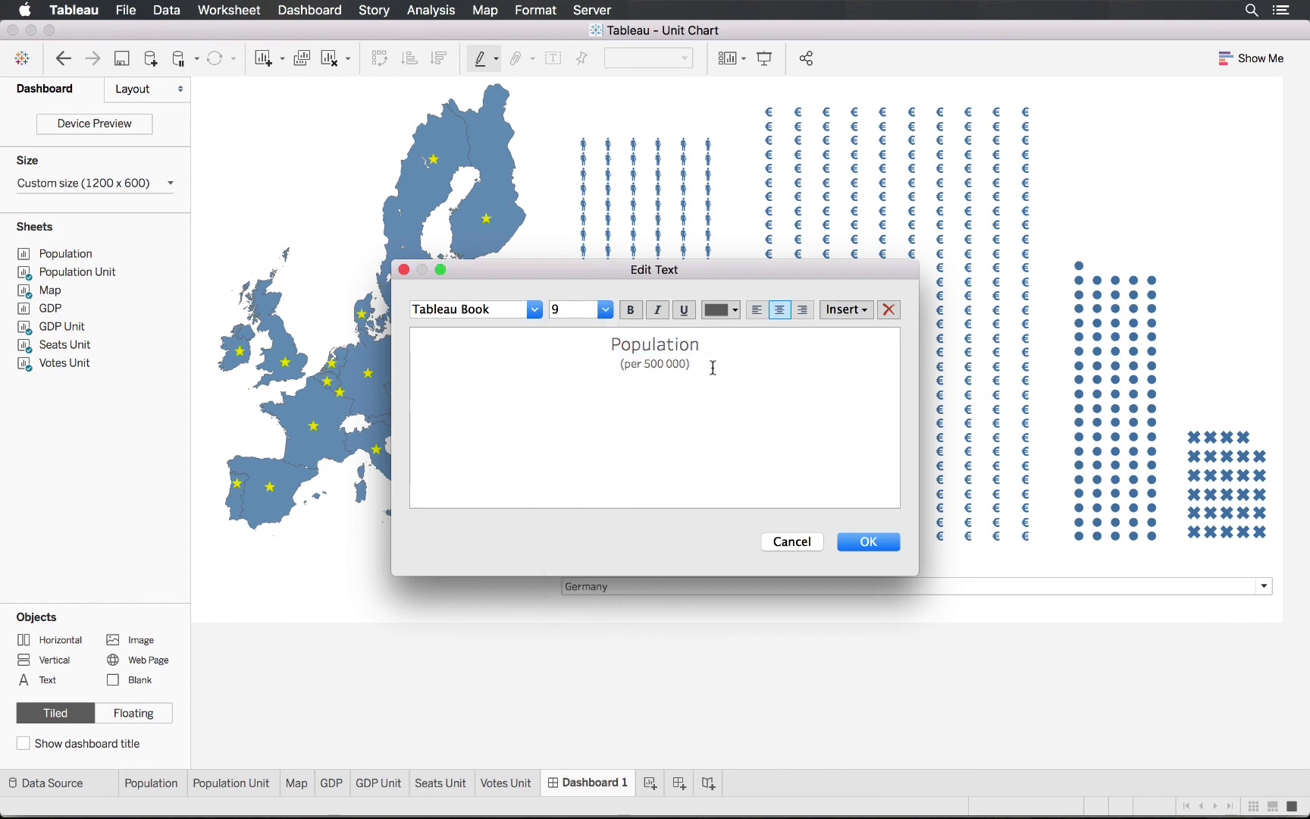
Step: Bold the whole Population label and extend the Population unit chart down to it
left_click_drag(711, 365, 401, 336)
left_click(821, 506)
key("super+a")
key("super+b")
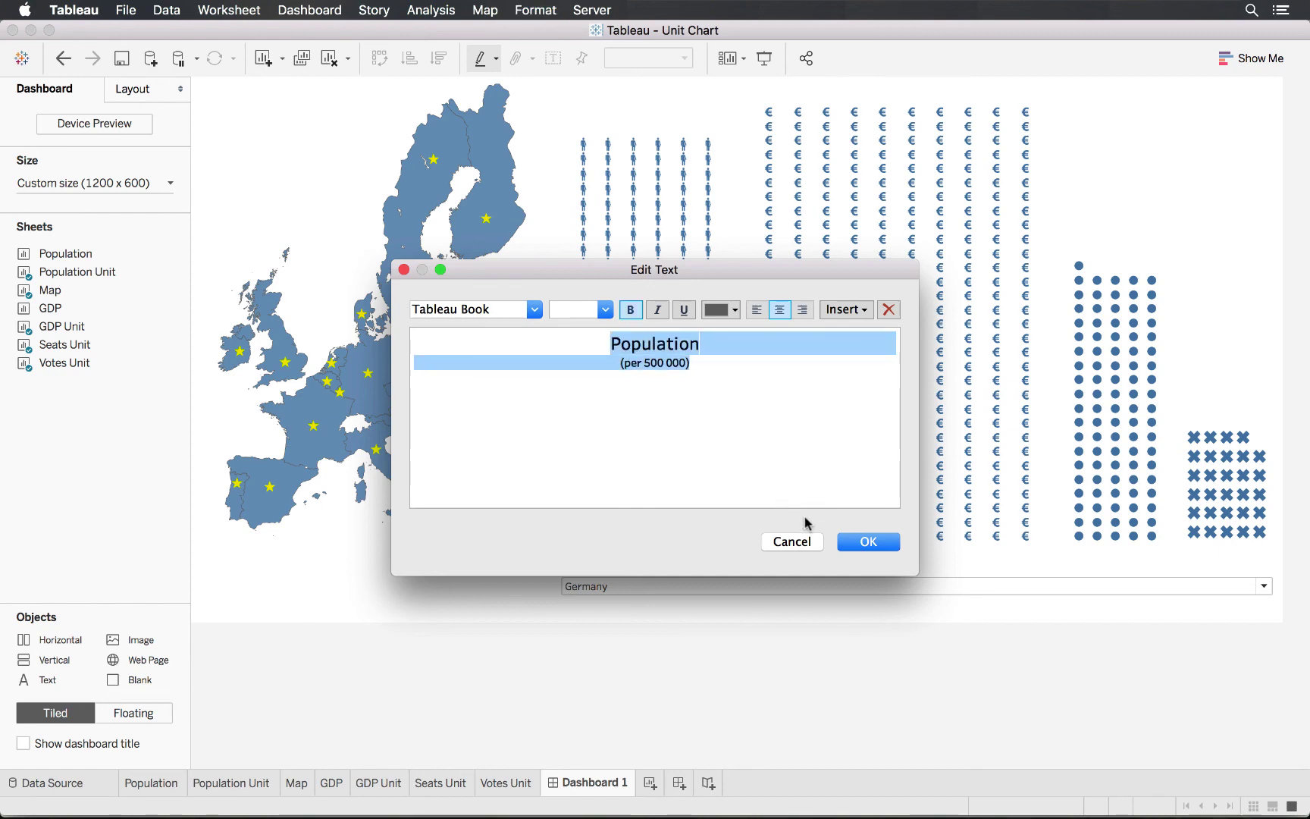
left_click(853, 542)
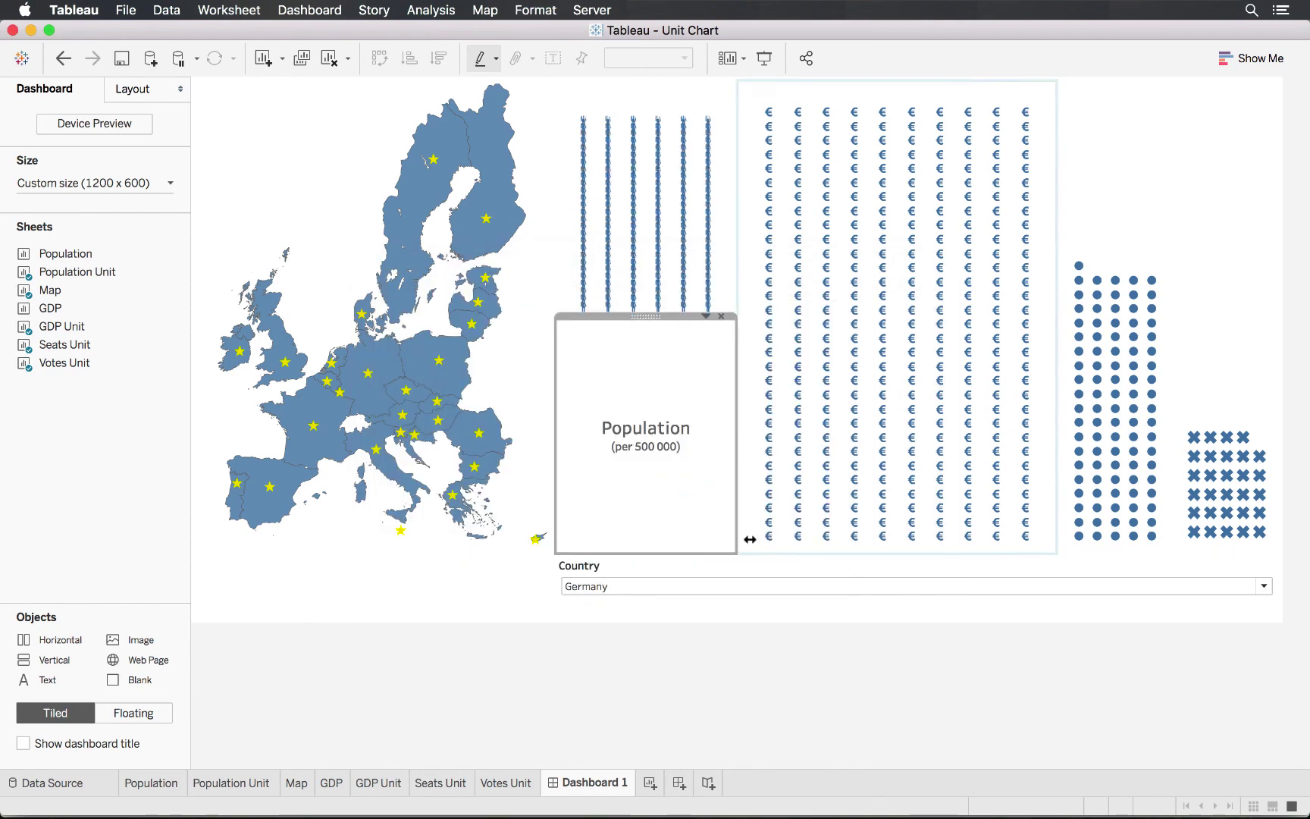
left_click(646, 312)
left_click_drag(645, 313, 643, 501)
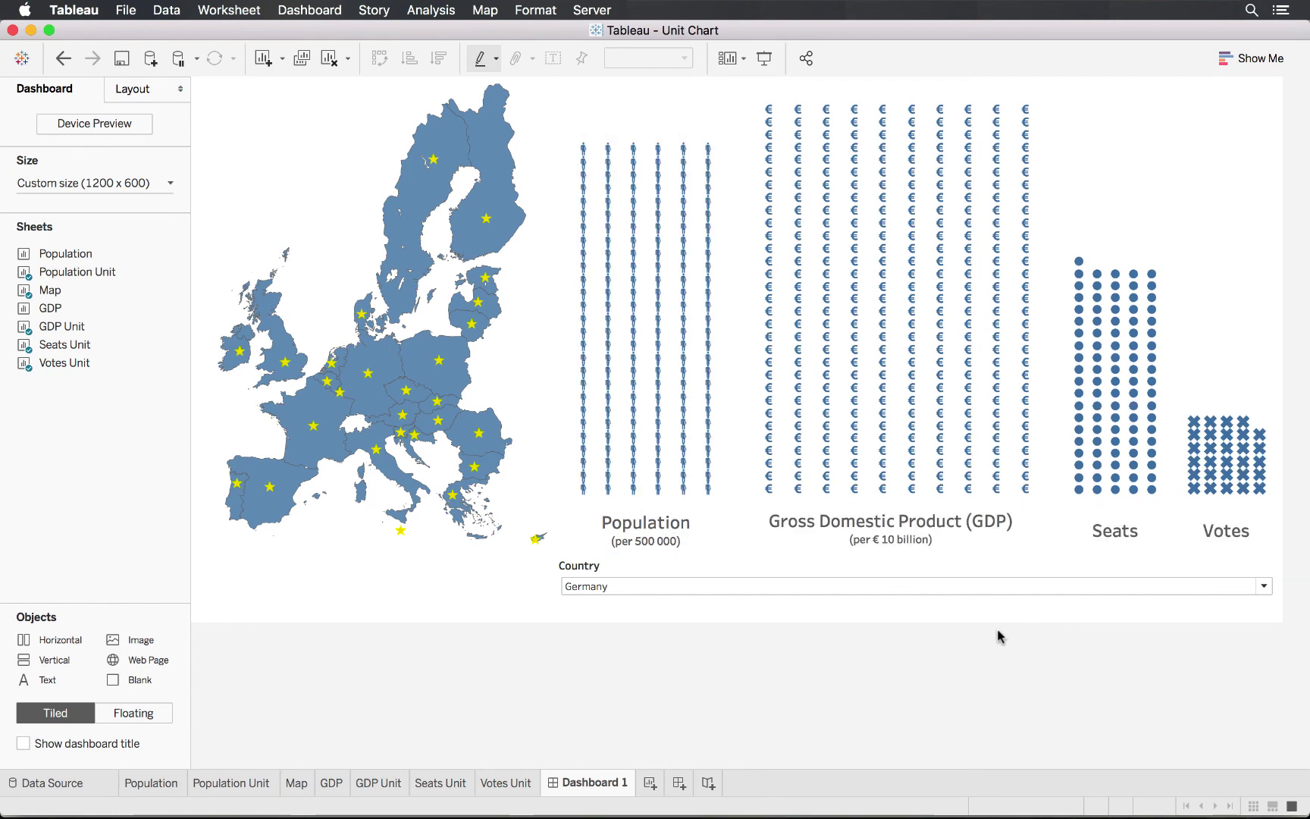
Step: Preview Slovakia, Croatia and Germany in the Country dropdown, then settle on Spain
left_click(993, 586)
left_click(860, 494)
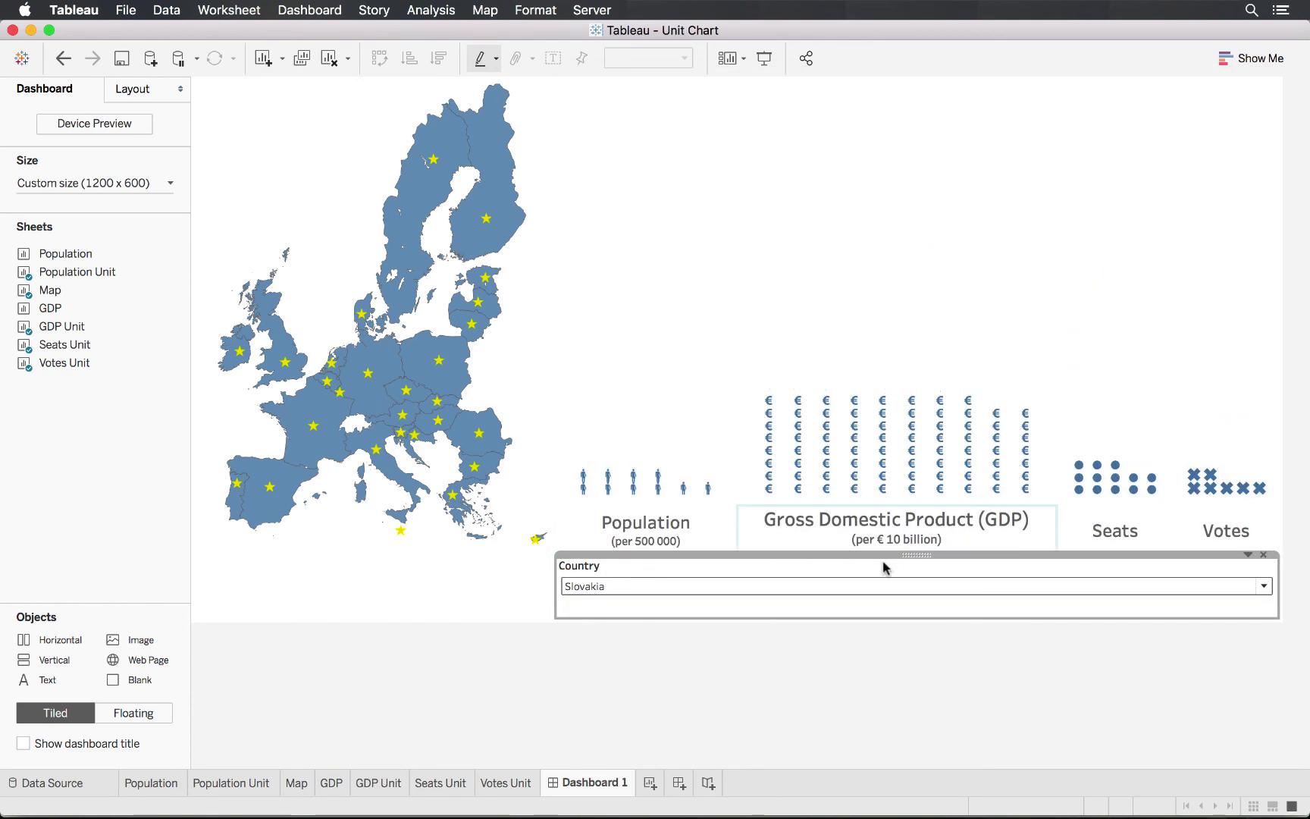
left_click(1035, 586)
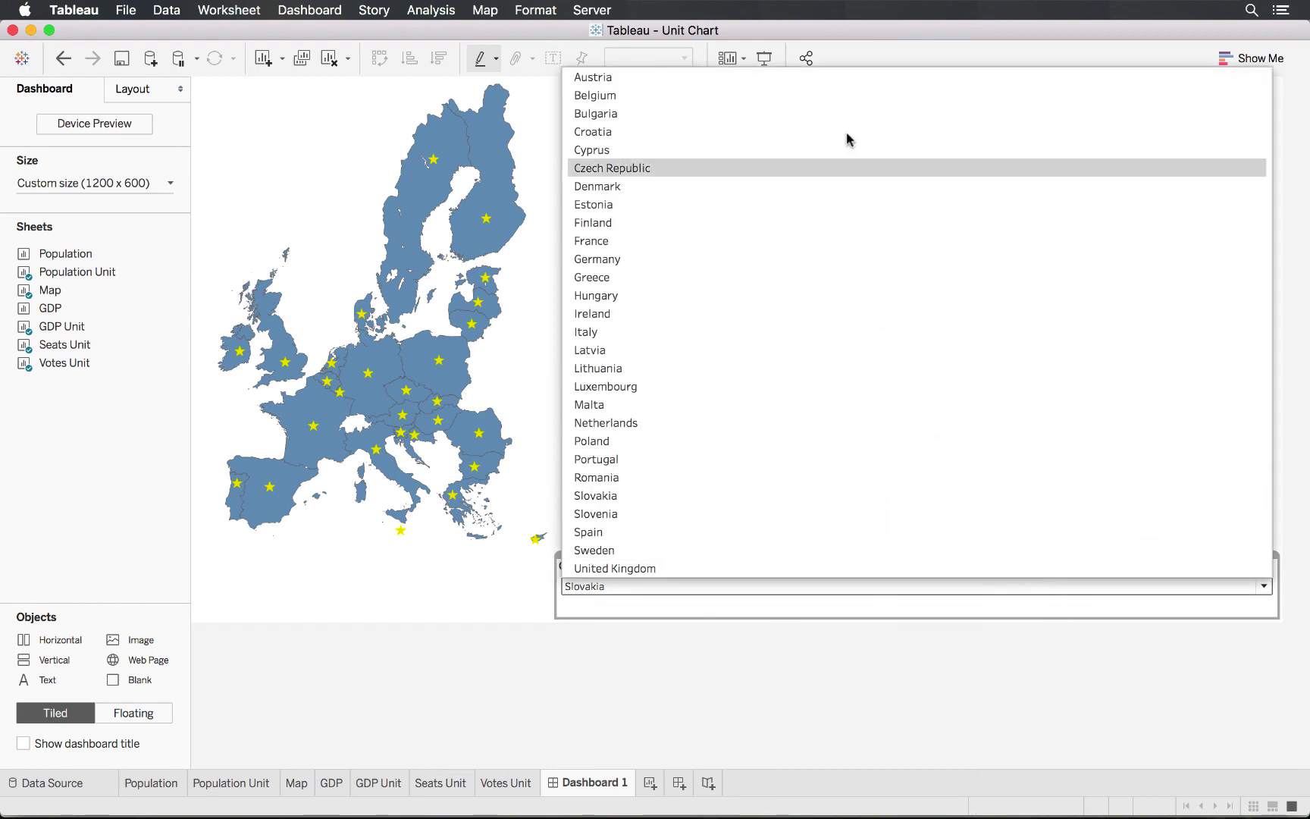
left_click(848, 131)
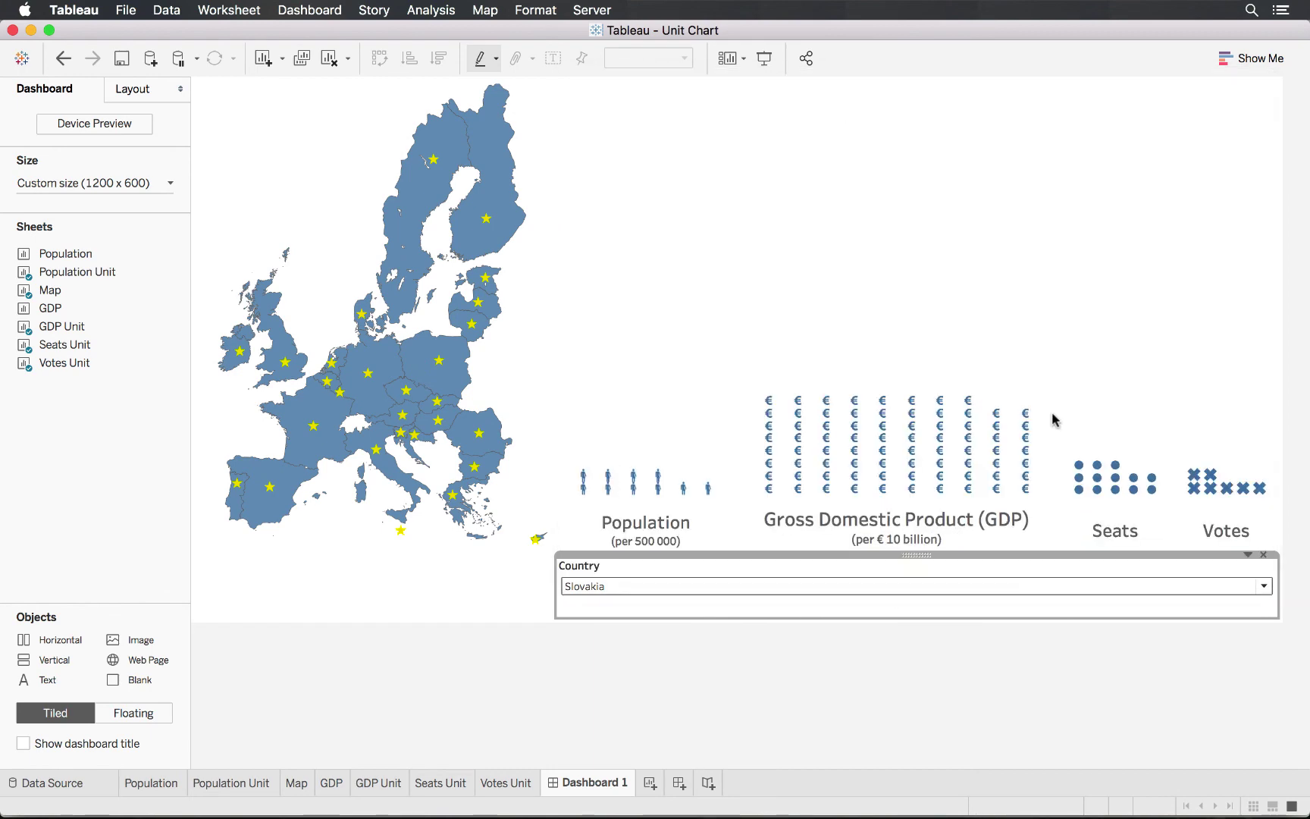
left_click(966, 585)
left_click(713, 262)
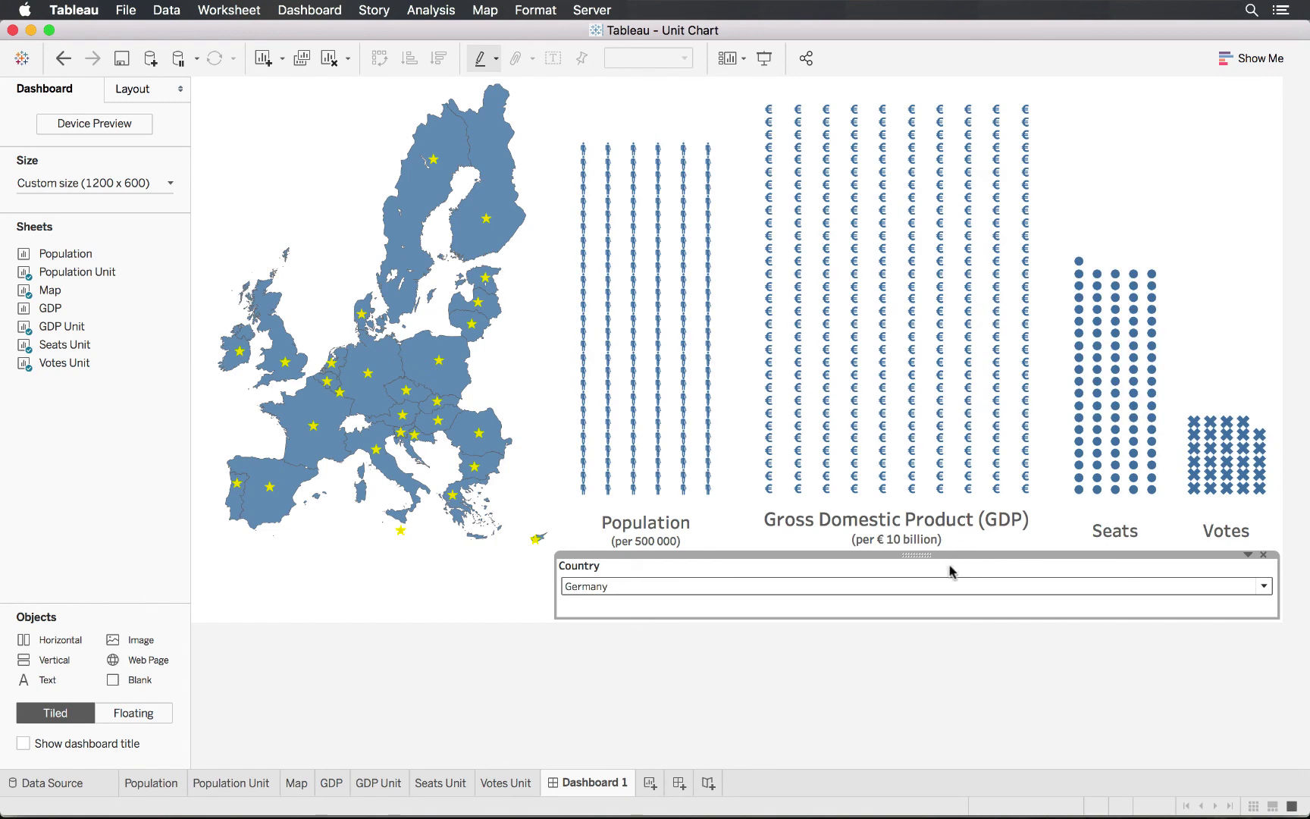
left_click(983, 586)
left_click(826, 531)
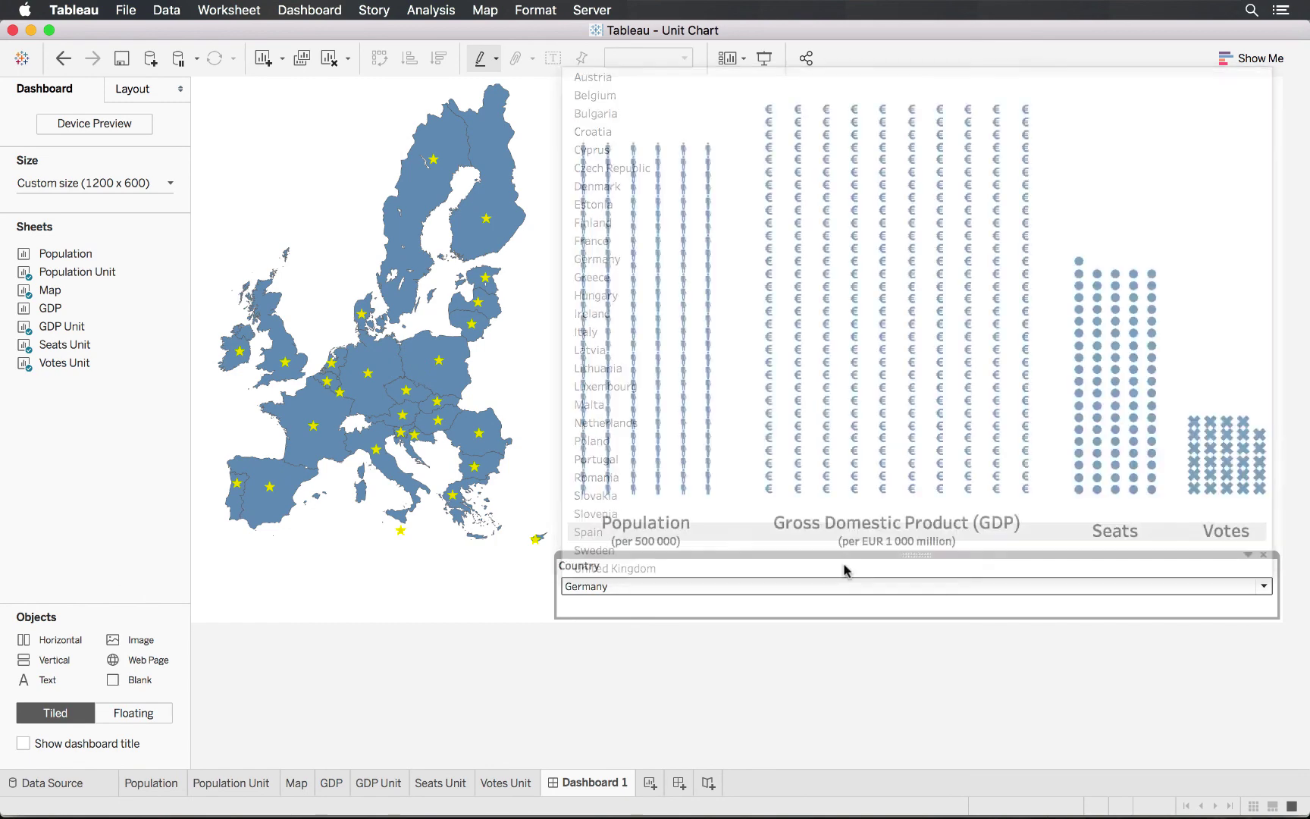
left_click(918, 672)
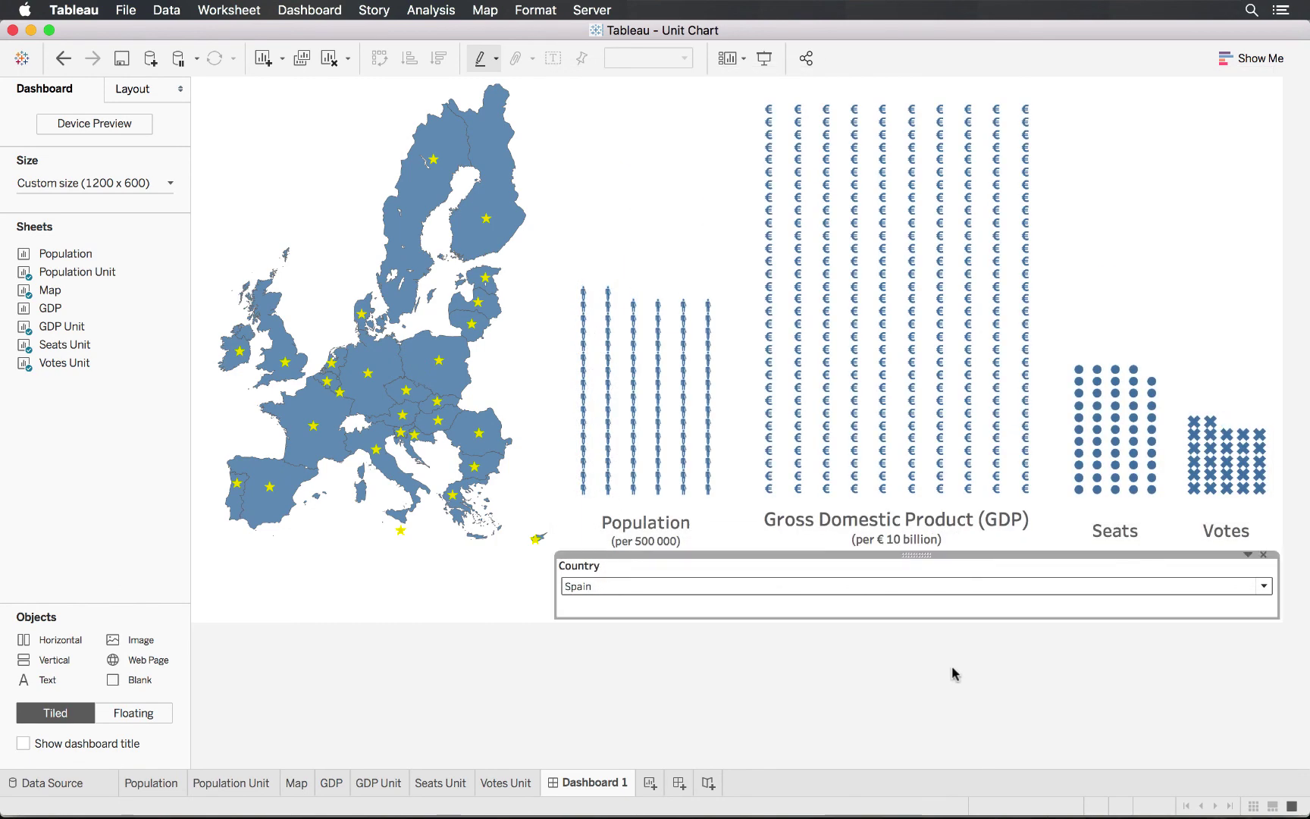